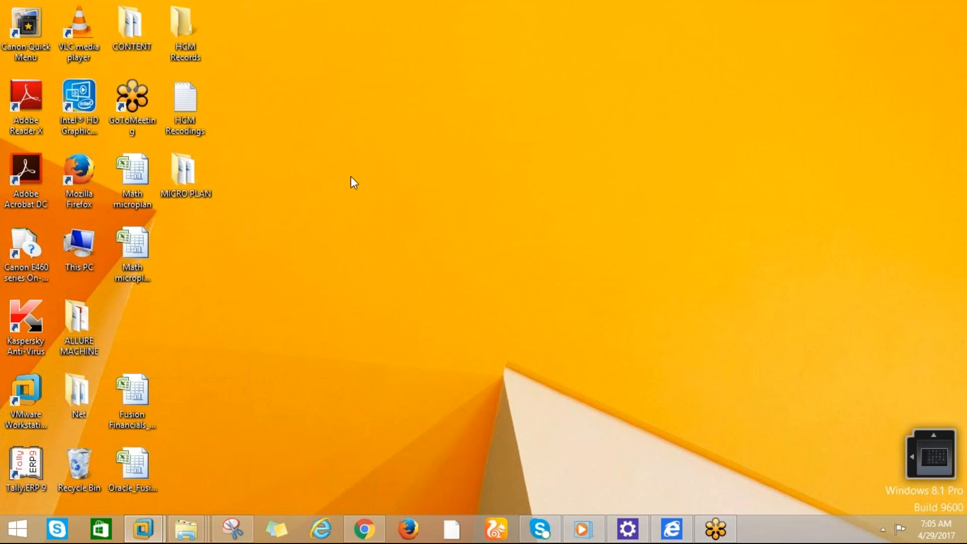
Open the bookmarked Oracle Applications Cloud sign-in page in a new Chrome tab, then show the desktop
left_click(373, 217)
left_click(369, 526)
key("ctrl+t")
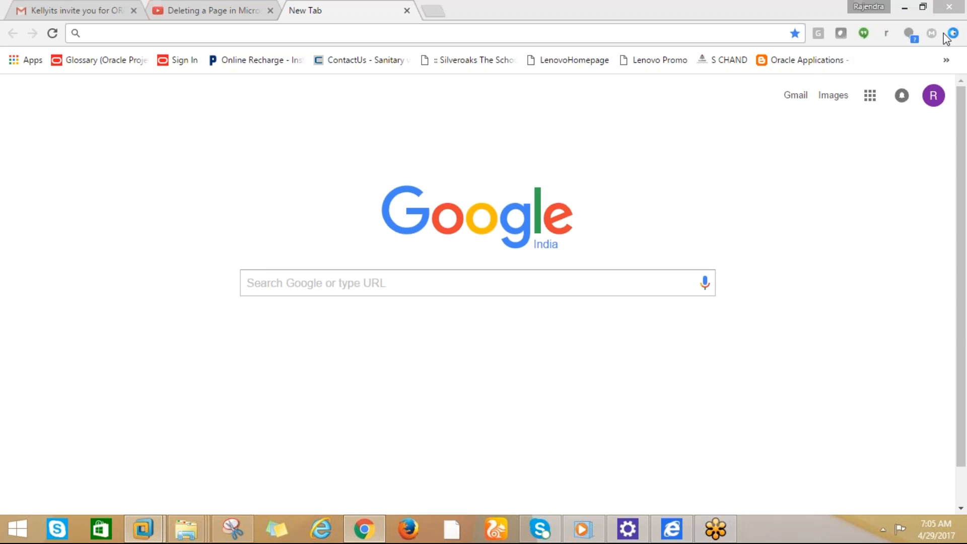
left_click(953, 34)
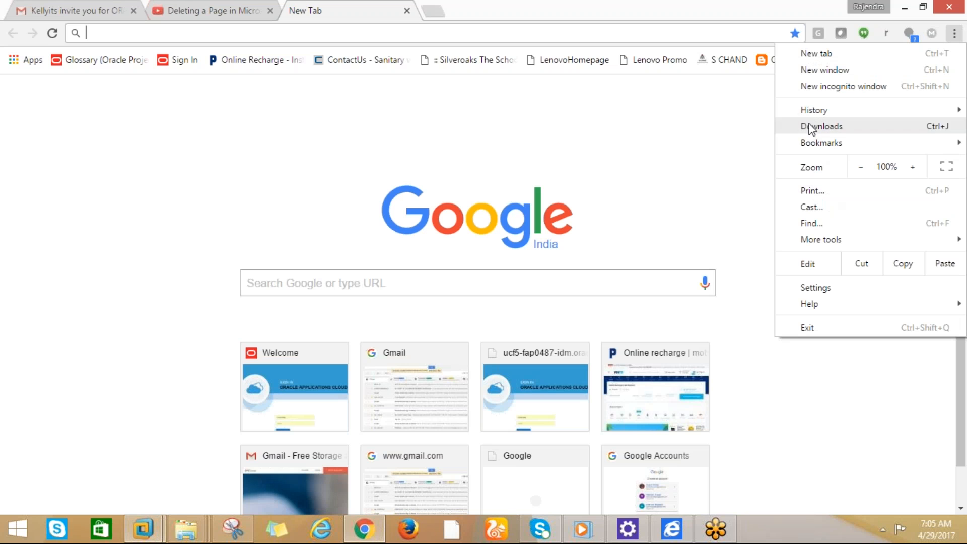
mouse_move(806, 143)
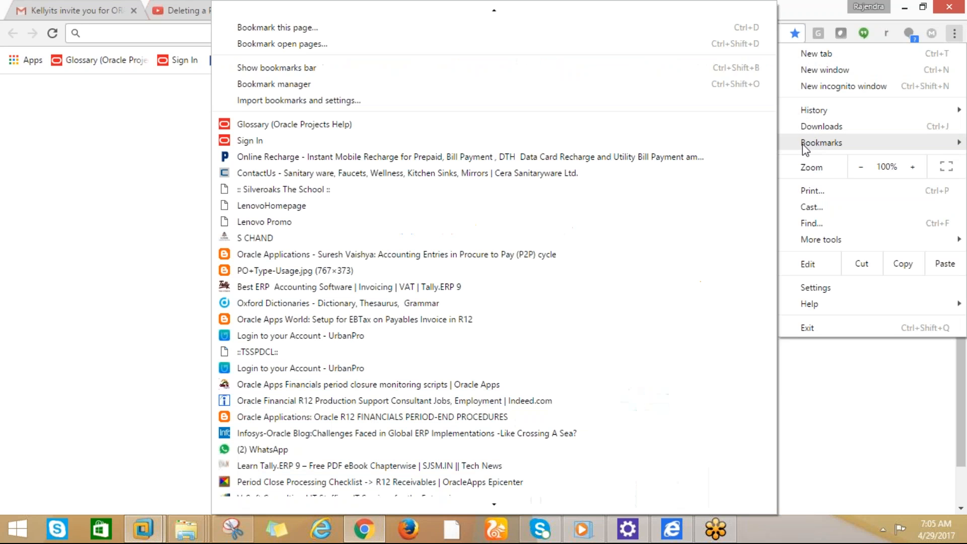
left_click(250, 140)
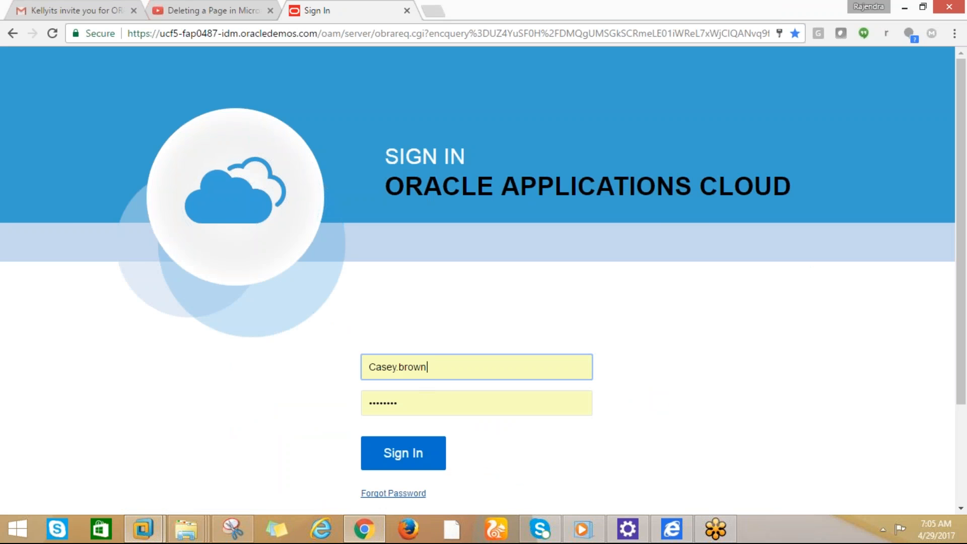
right_click(815, 528)
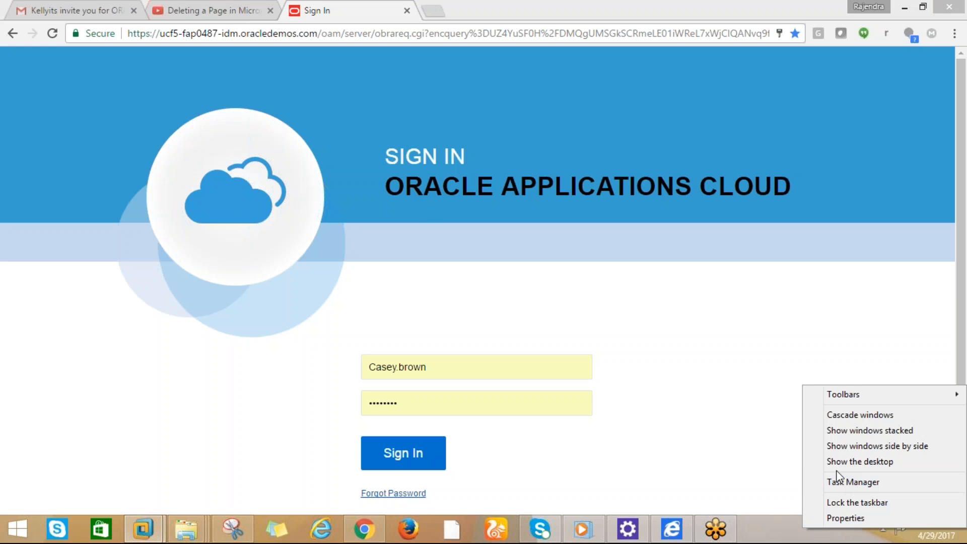
left_click(826, 463)
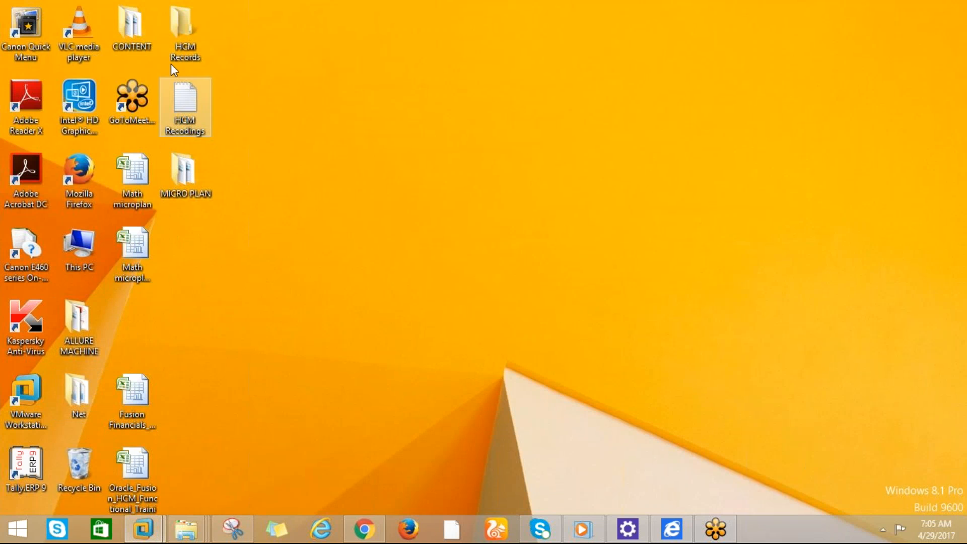
Open ORACLE DOCUMENTATION from the Net folder in maximised Notepad and select the finance manager's username
double_click(77, 403)
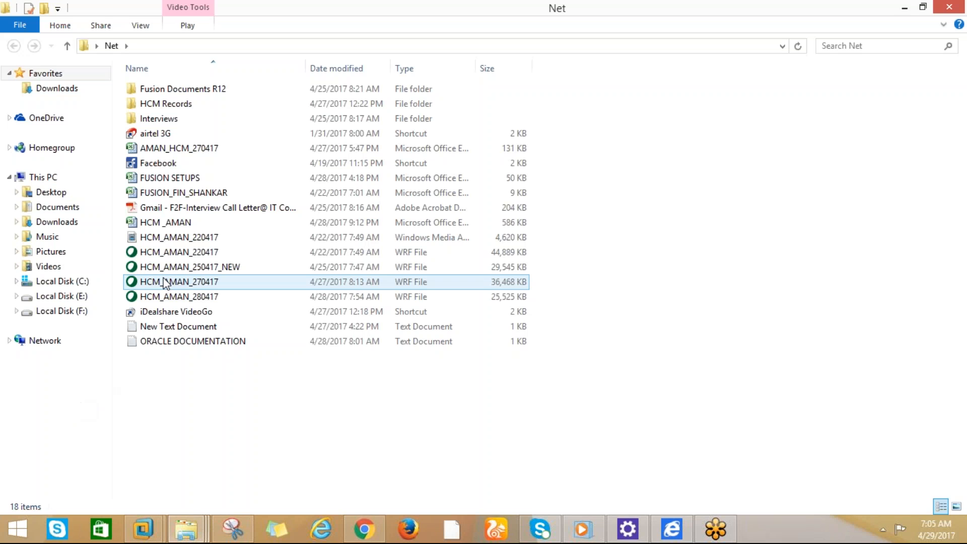
double_click(175, 342)
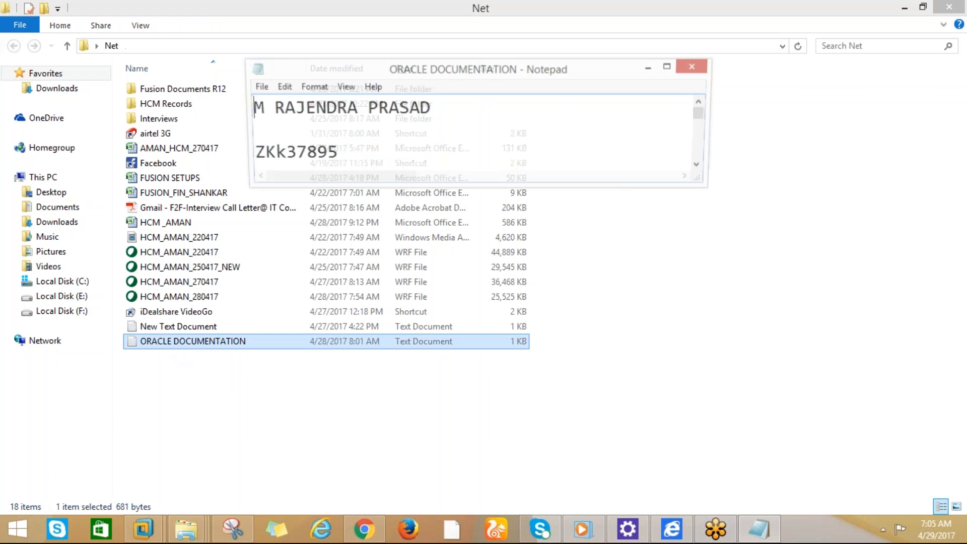
left_click(671, 66)
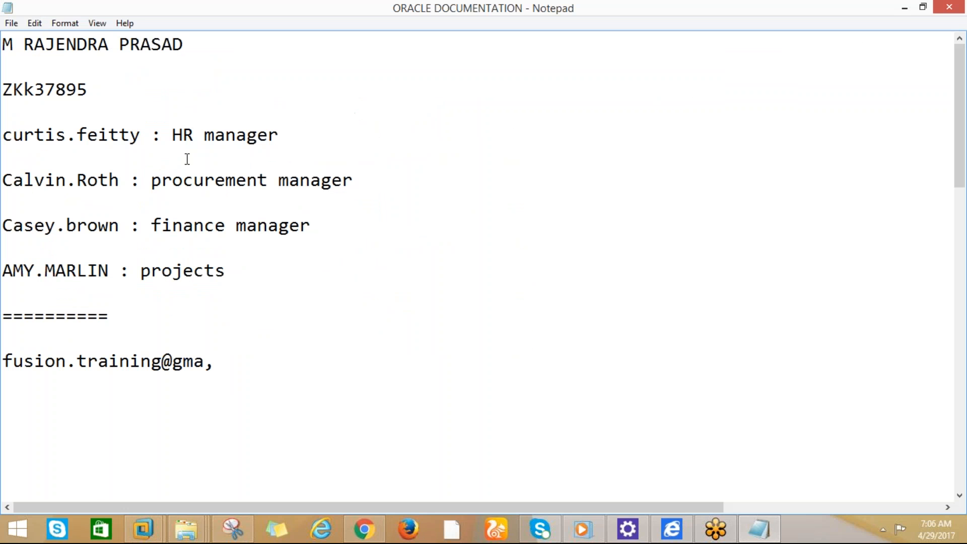
left_click(142, 136)
left_click_drag(118, 229, 2, 227)
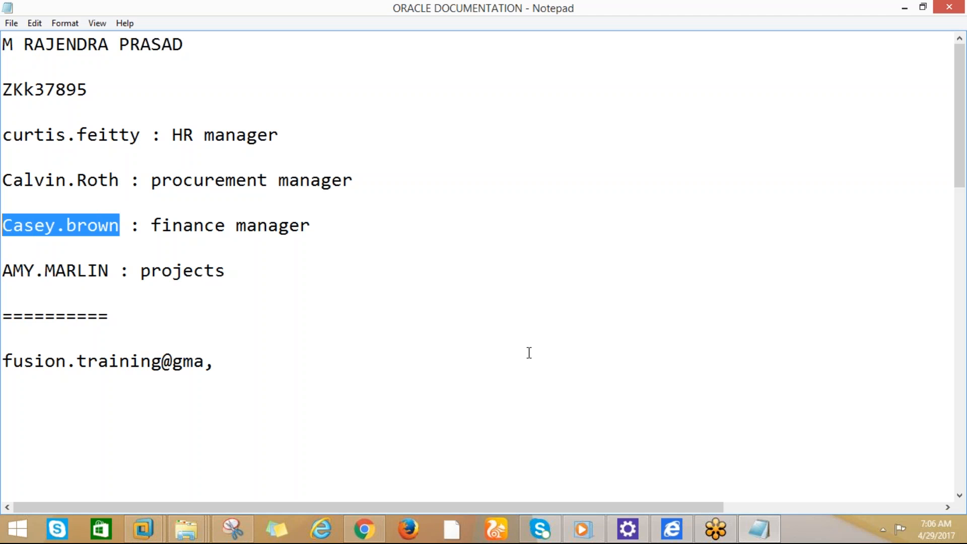
left_click(351, 532)
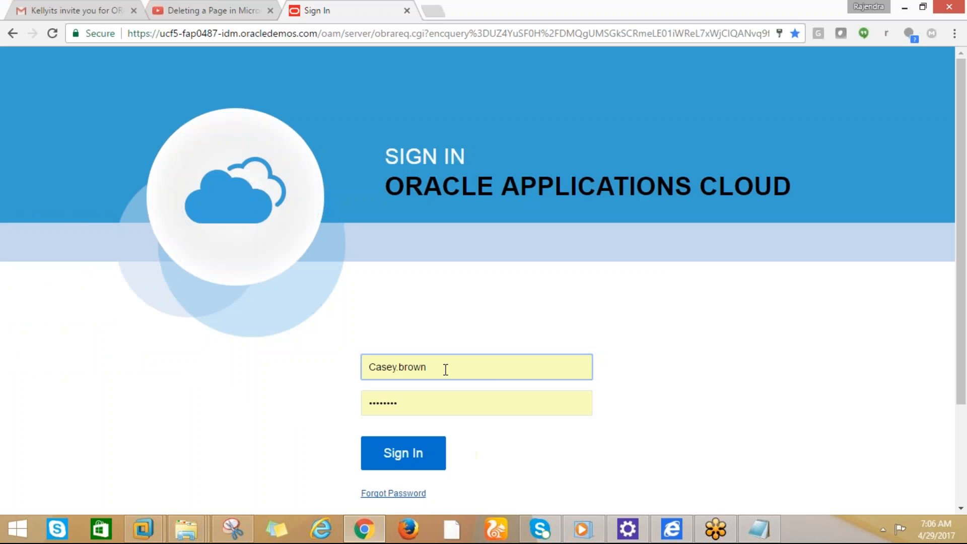
Copy the finance manager's password from the notes into the sign-in page's password field and sign in
key("alt+Tab")
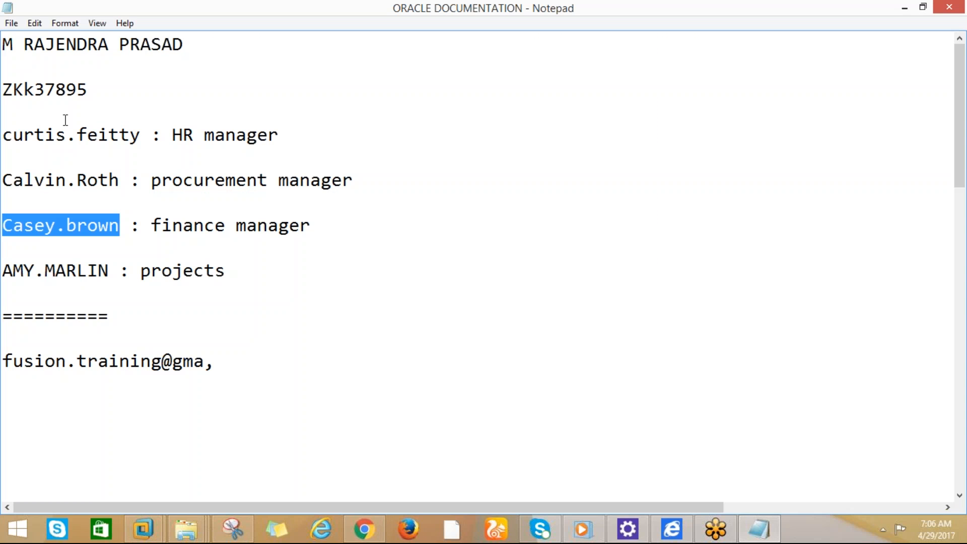
left_click(88, 89)
left_click_drag(89, 90, 2, 90)
key("alt+Tab")
left_click_drag(399, 400, 361, 408)
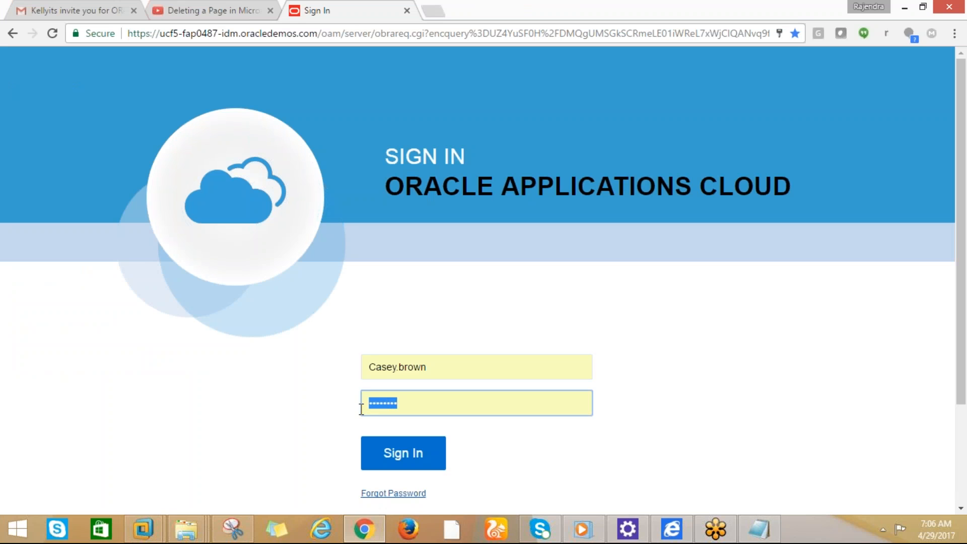
key("ctrl+v")
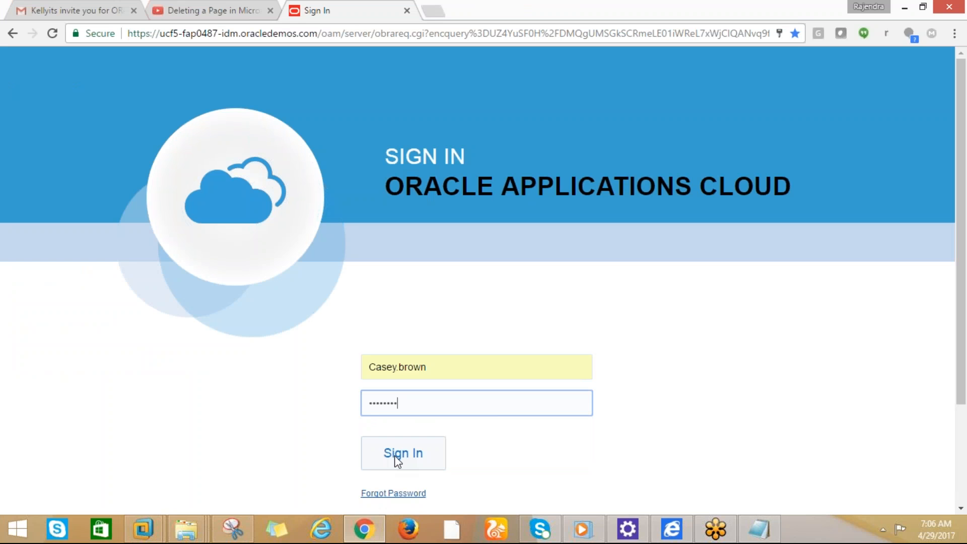
left_click(396, 451)
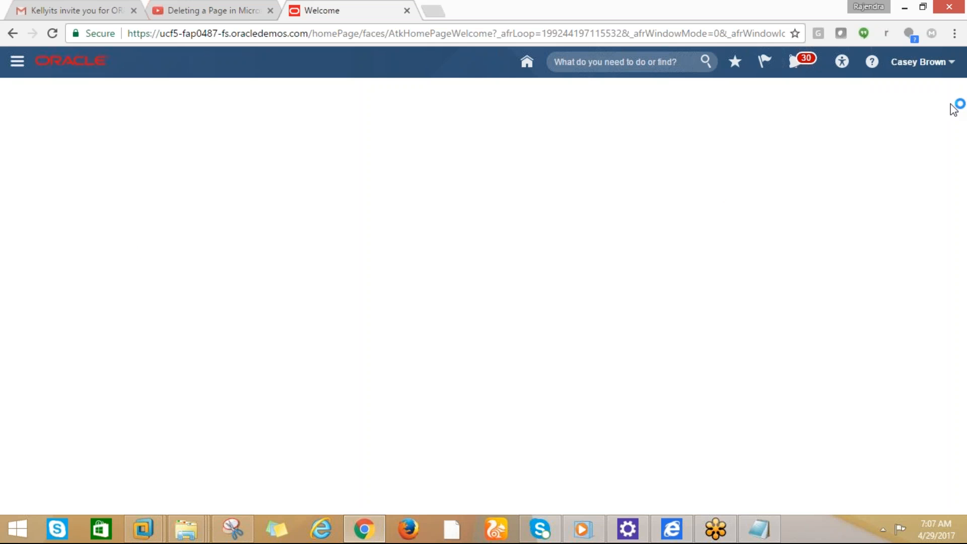
Go to Setup and Maintenance from the user's Settings and Actions menu
left_click(947, 64)
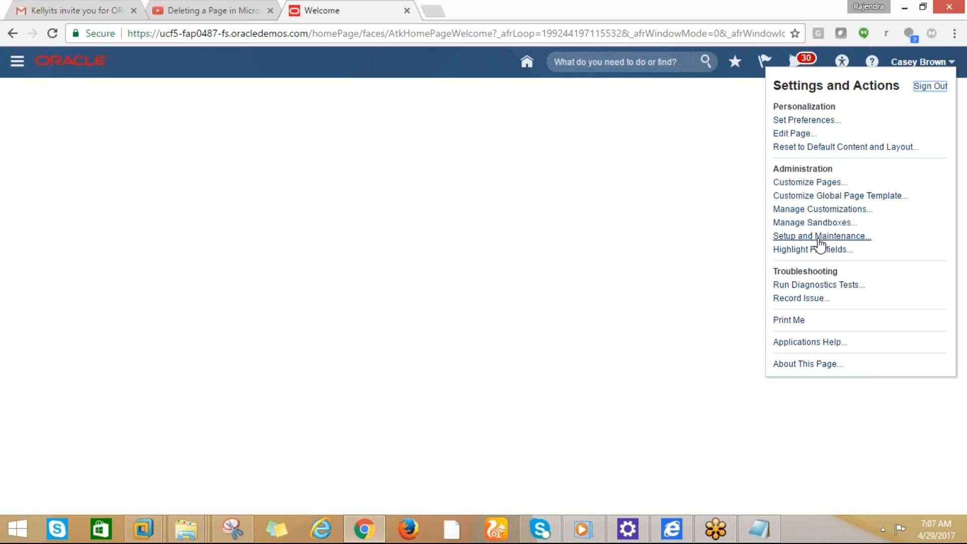
left_click(18, 62)
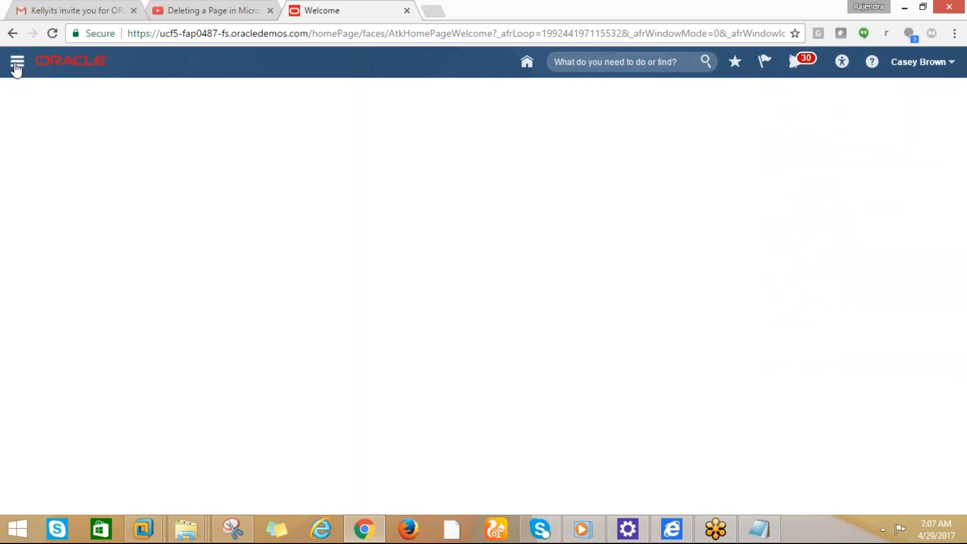
left_click(17, 61)
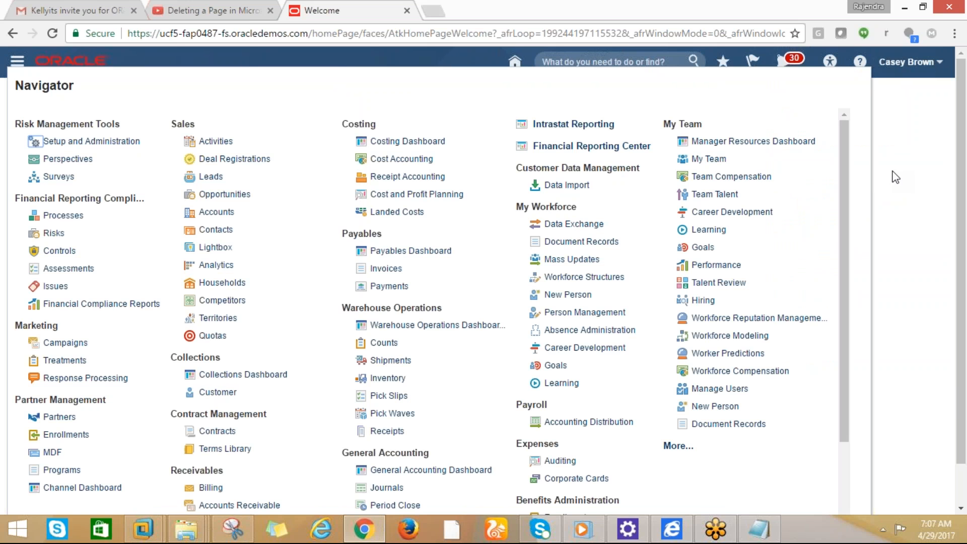
left_click(904, 143)
left_click(947, 62)
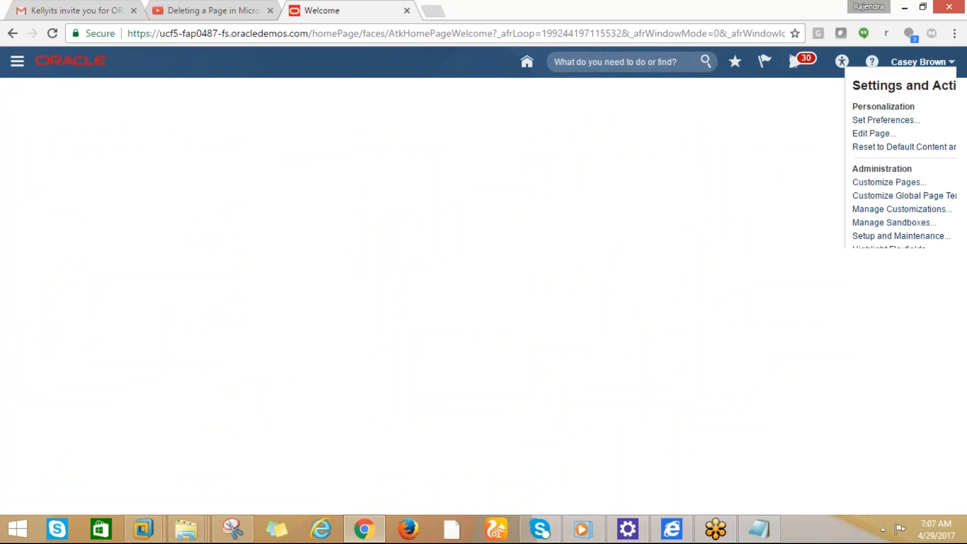
left_click(819, 236)
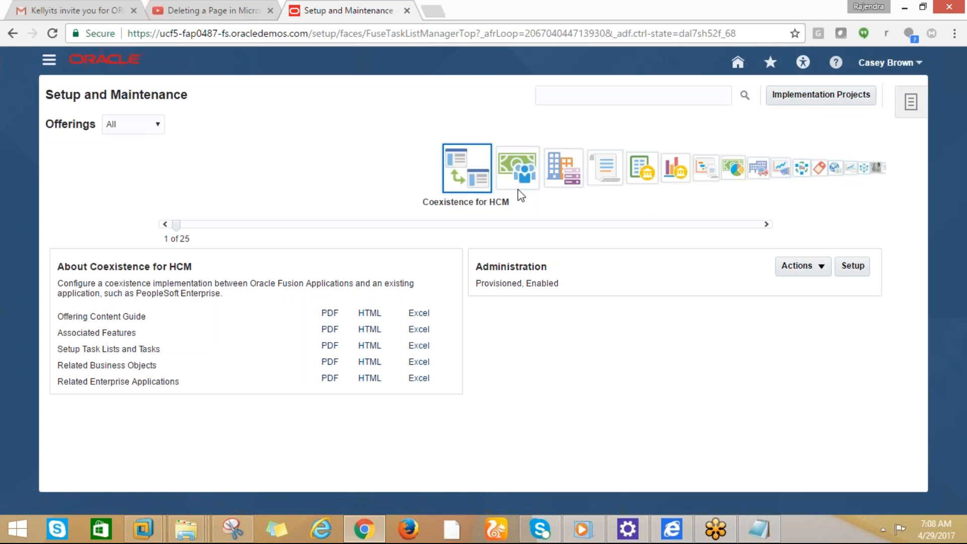
Browse the offerings carousel with the filter at All, then start Setup for the Financials offering
left_click(518, 168)
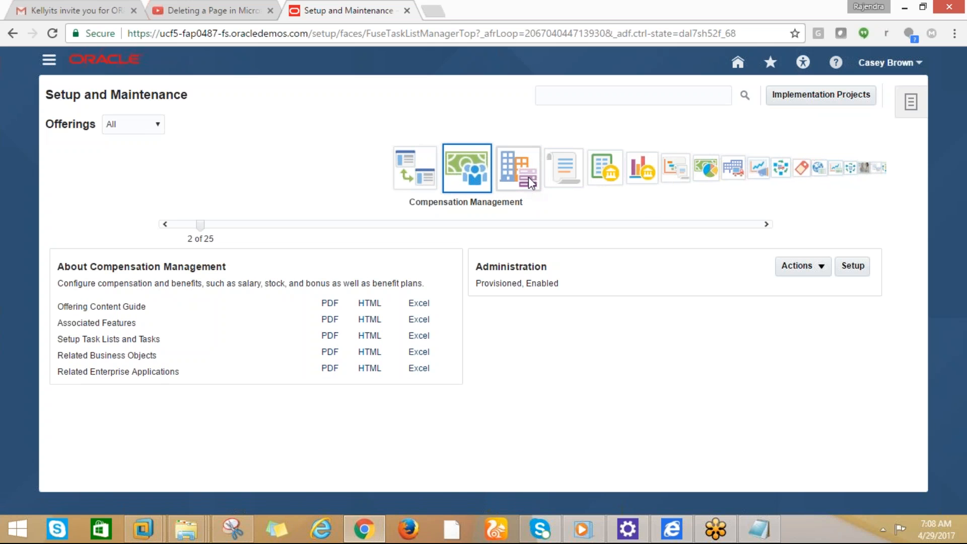
left_click(531, 183)
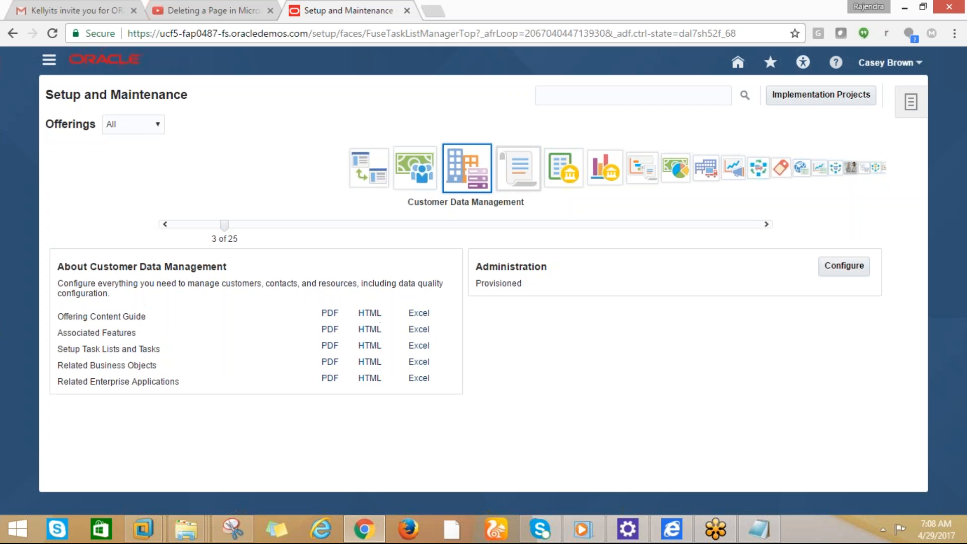
left_click(531, 184)
left_click(326, 175)
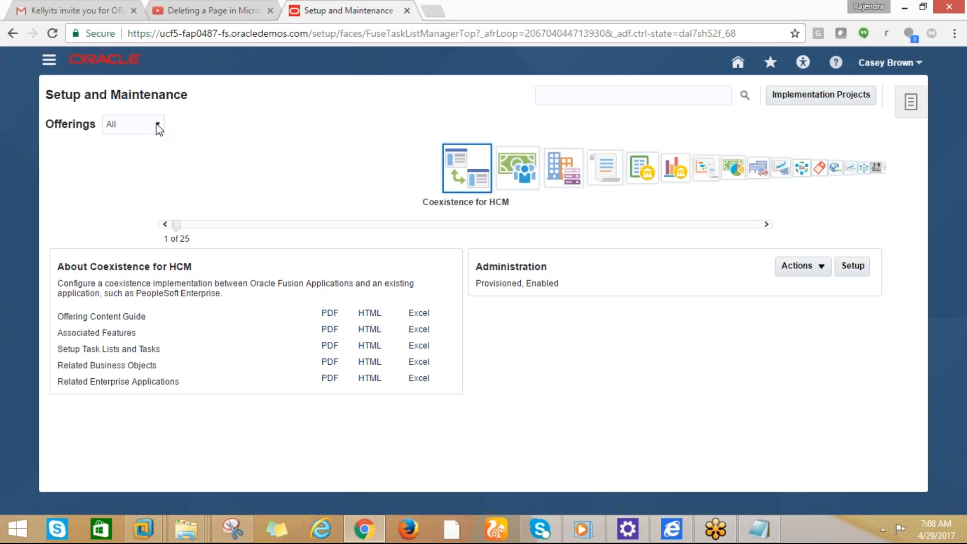
double_click(88, 125)
key("ctrl+a")
left_click(158, 130)
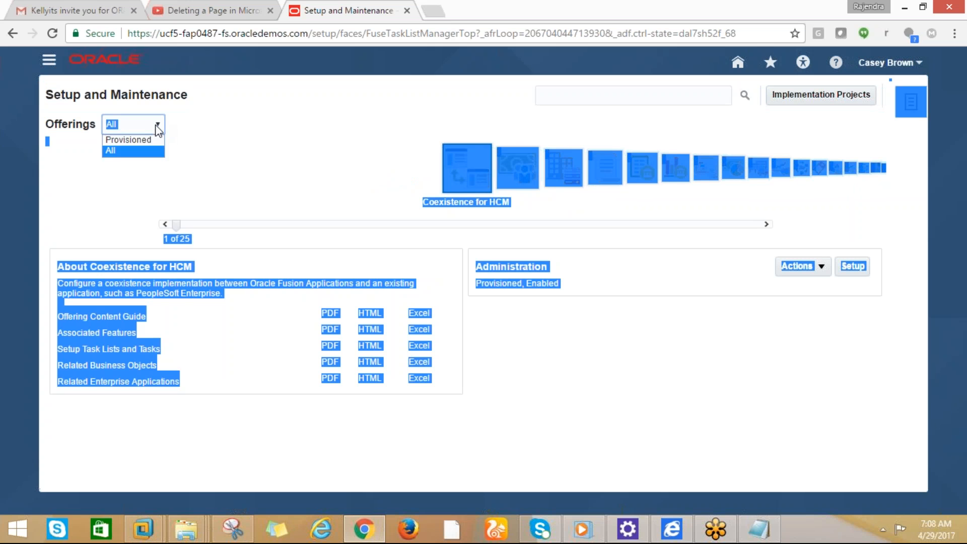
left_click(255, 162)
left_click(393, 134)
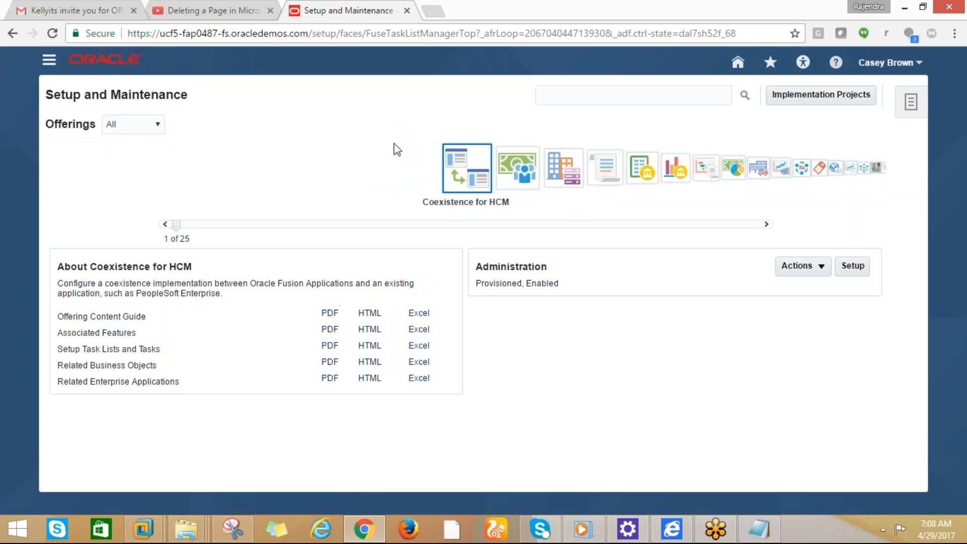
left_click(504, 180)
left_click(519, 186)
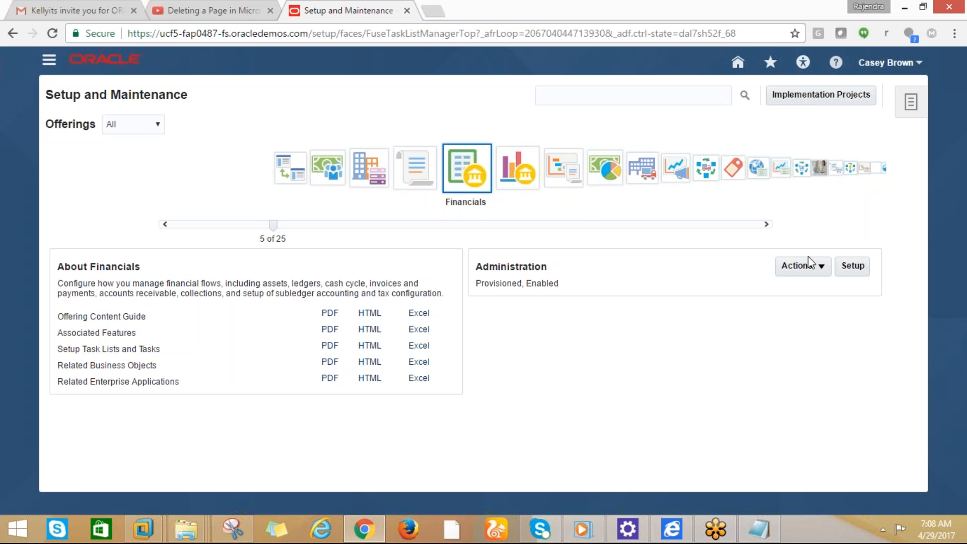
left_click(851, 266)
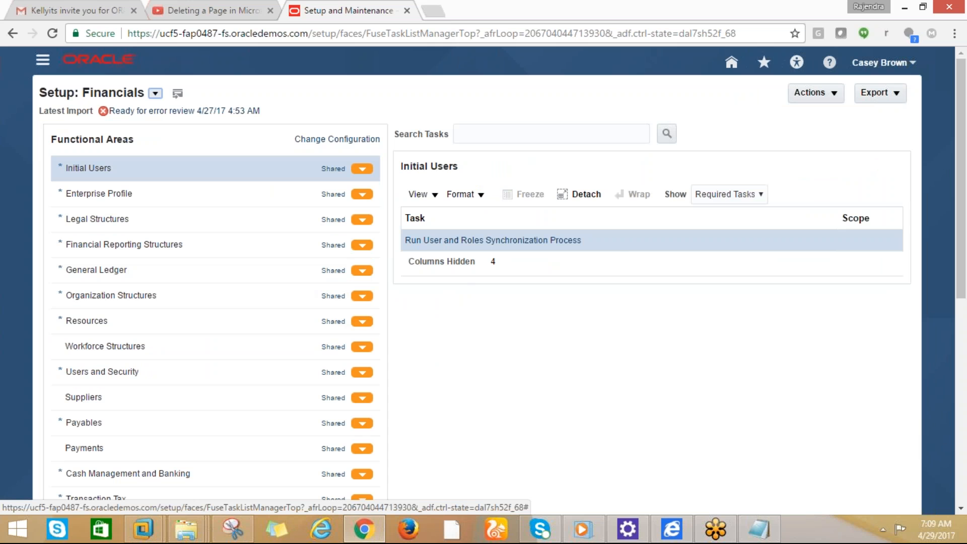
Select Payables in Functional Areas to list its required tasks, Manage Procurement Agents through Manage Payment Options
left_click(758, 196)
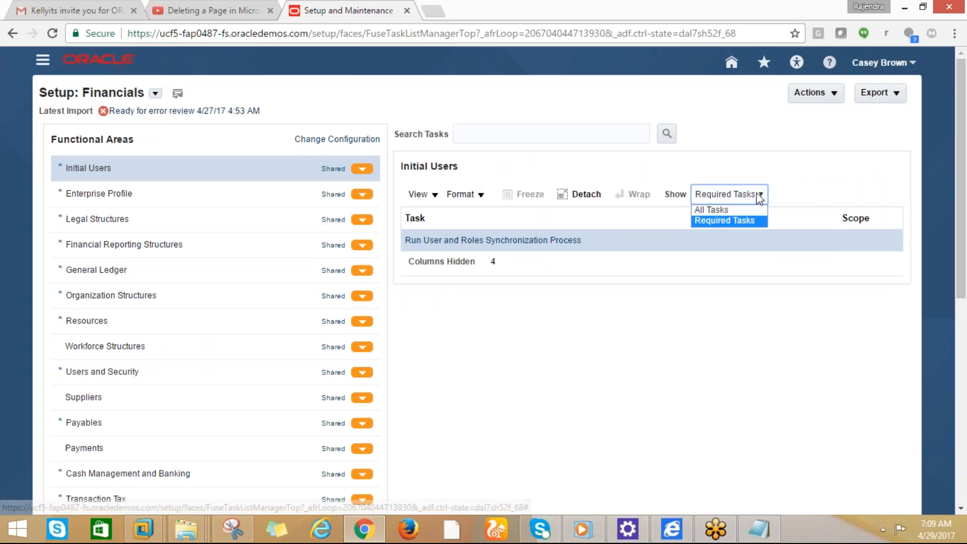
left_click(725, 211)
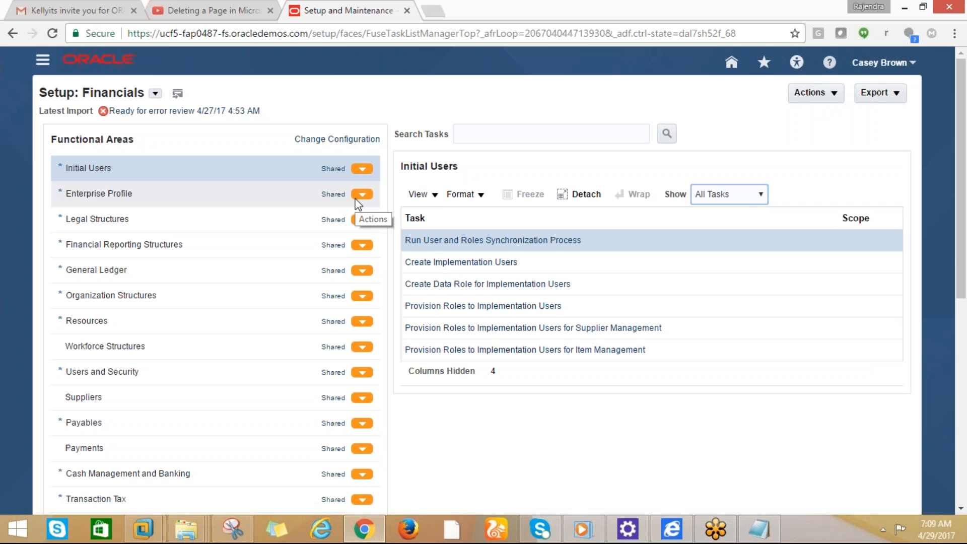
scroll(308, 274, "down", 1)
scroll(308, 275, "down", 3)
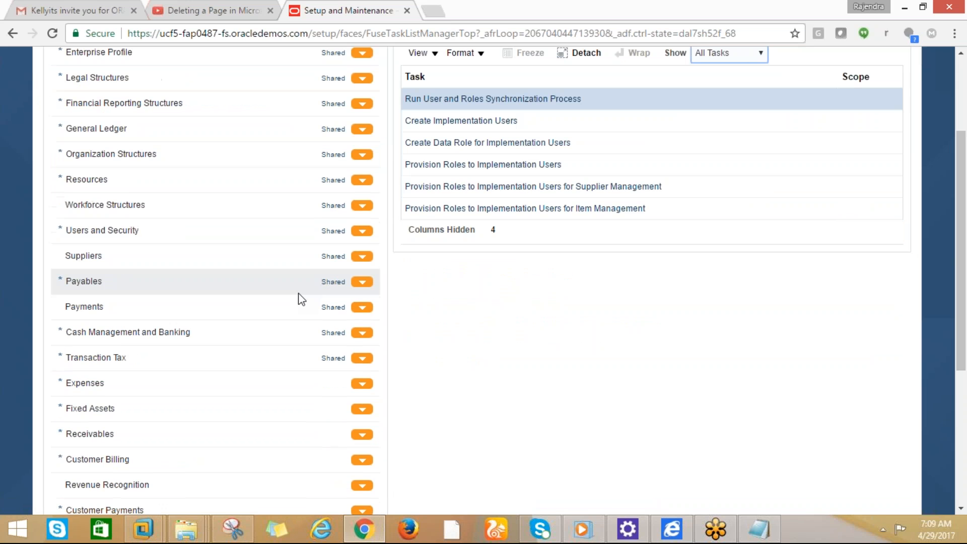
scroll(309, 360, "down", 3)
scroll(302, 363, "up", 6)
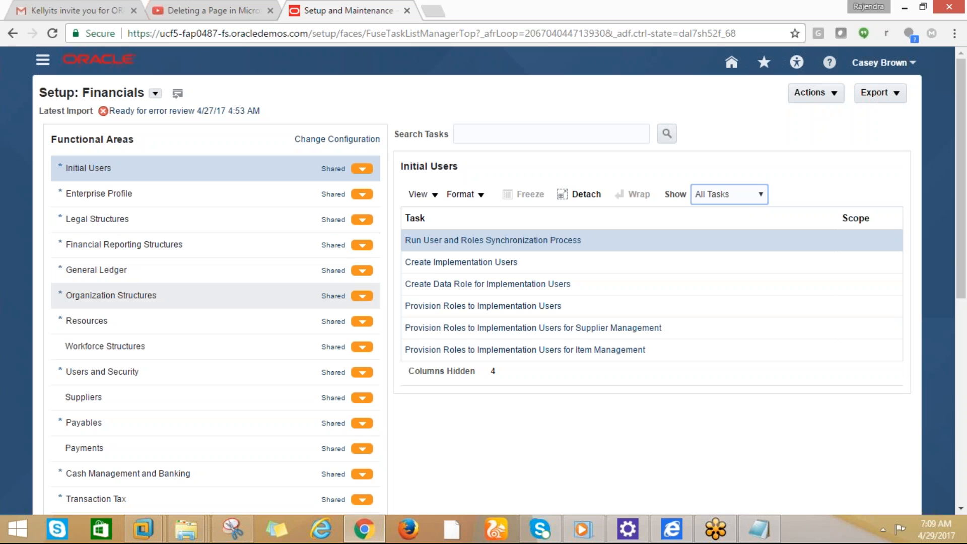
scroll(121, 339, "down", 1)
scroll(122, 340, "down", 1)
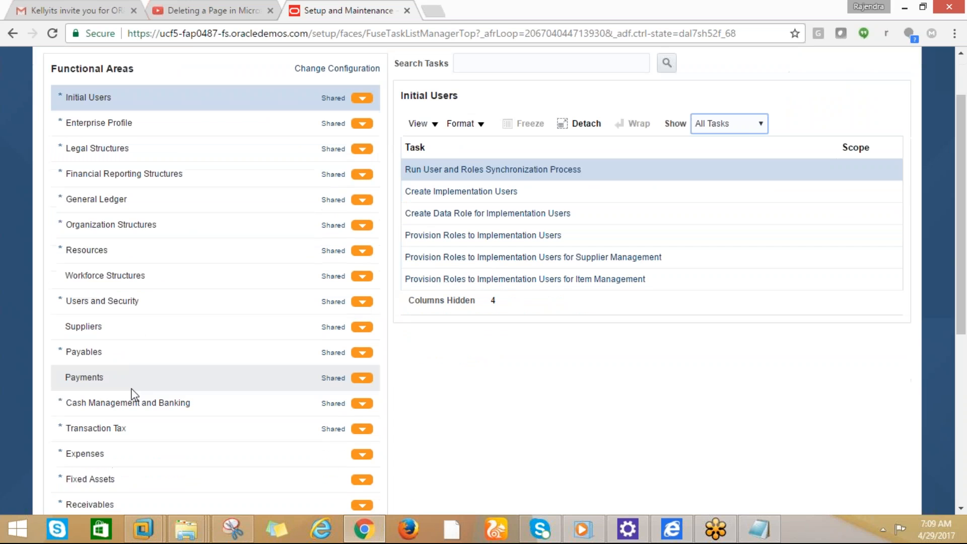
scroll(132, 395, "up", 2)
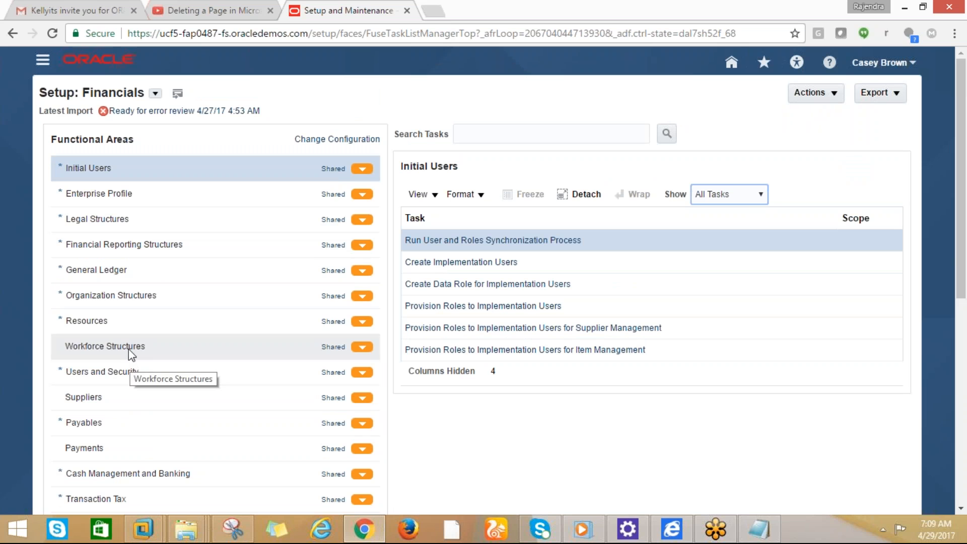
scroll(105, 343, "down", 1)
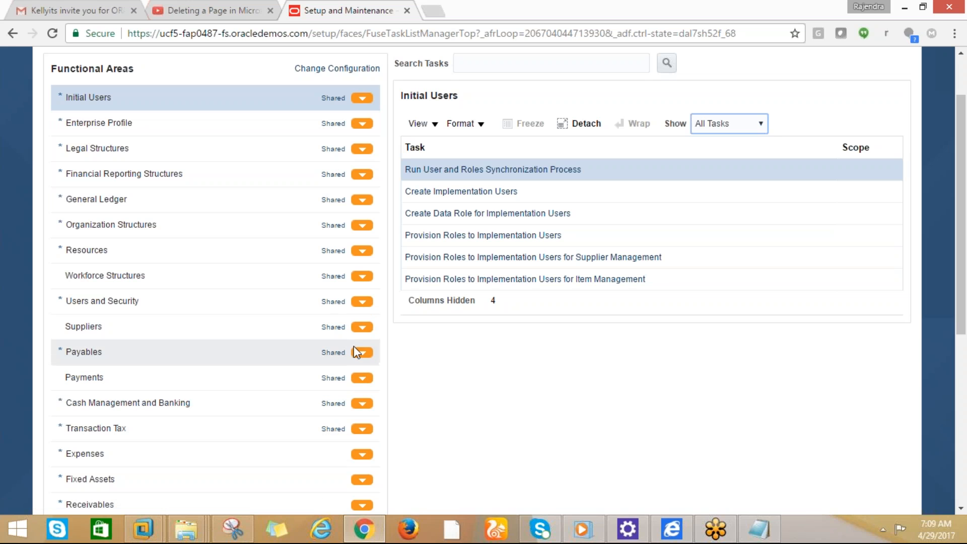
left_click(366, 354)
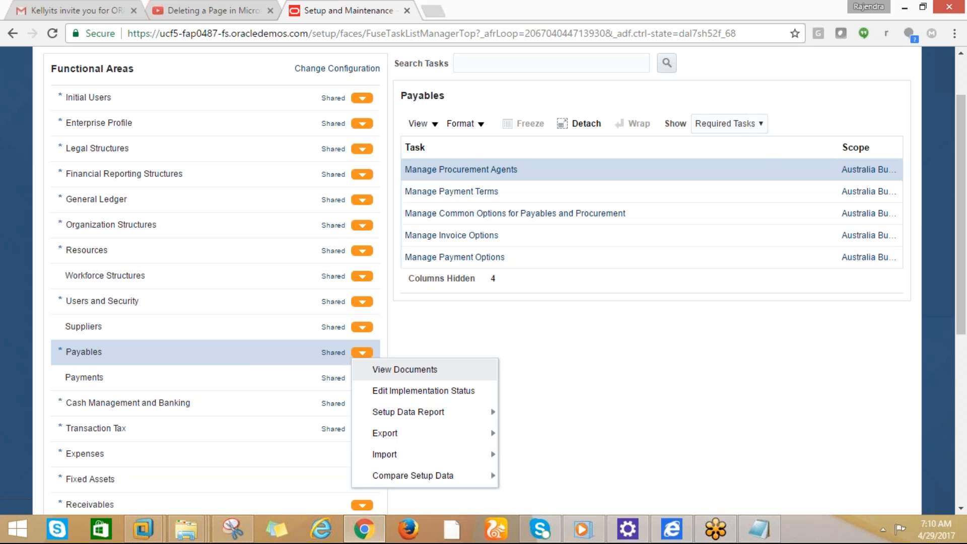
Set Show to All Tasks for Payables so Manage Payables Calendars and every other task appear
left_click(761, 124)
left_click(718, 140)
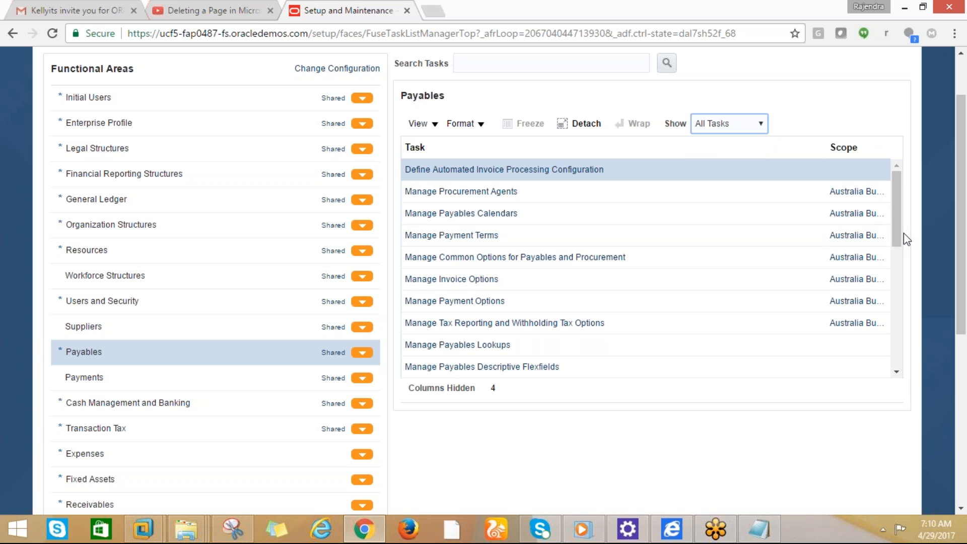
left_click_drag(900, 244, 892, 191)
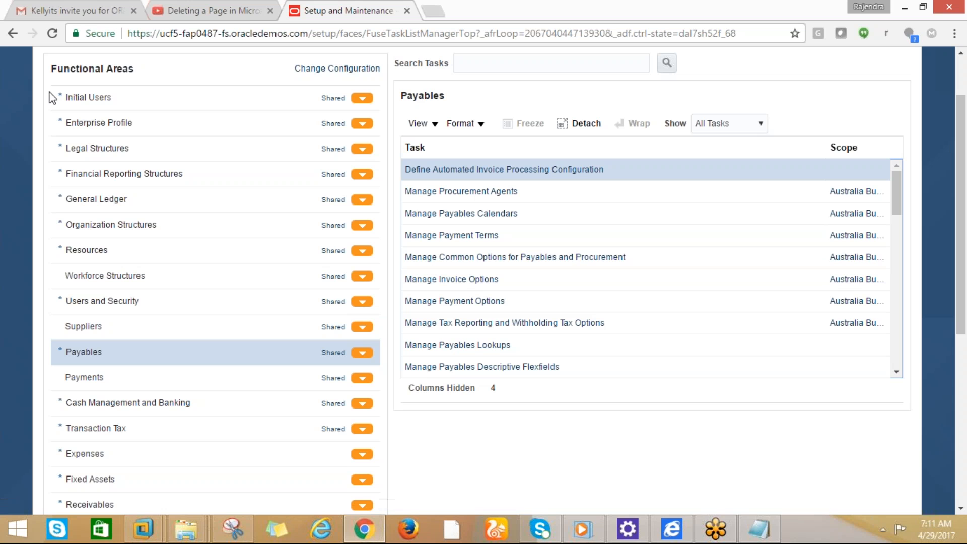
left_click_drag(138, 69, 45, 65)
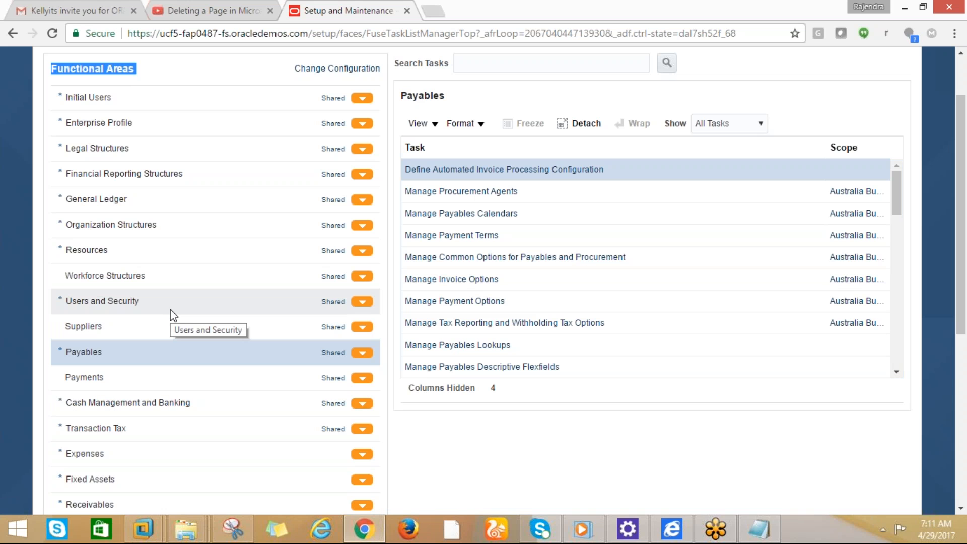
scroll(170, 309, "up", 2)
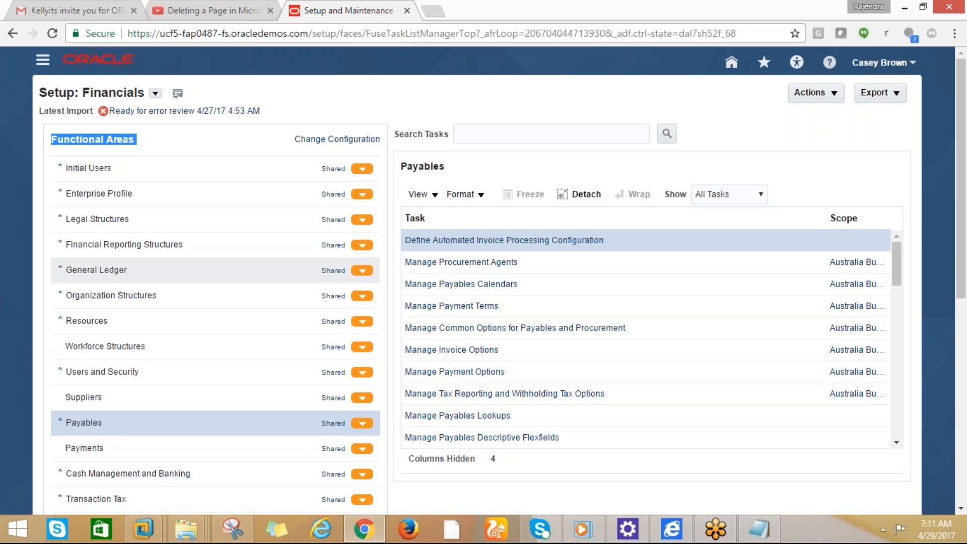
Select Workforce Structures to list Manage Divisions, Departments, Job Families and Jobs under All Tasks
left_click(360, 195)
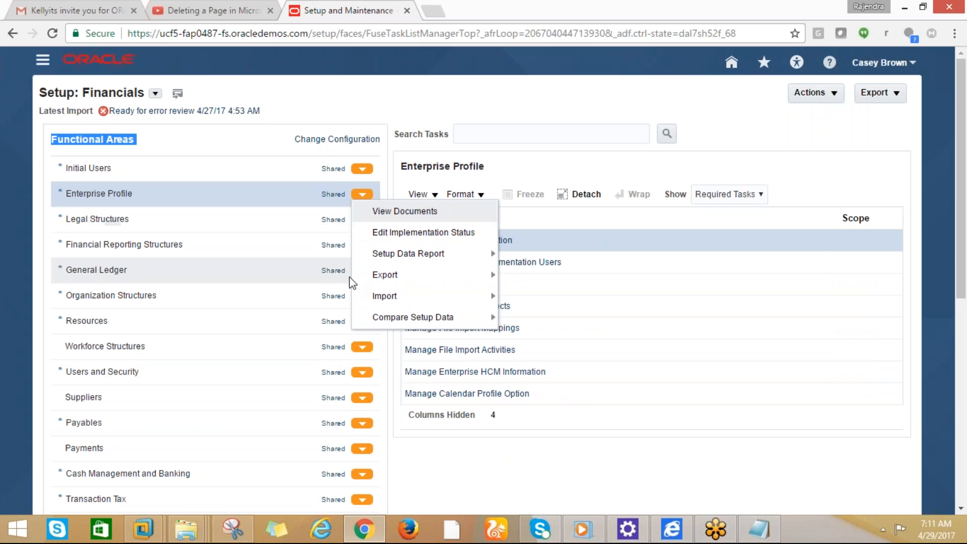
left_click(358, 347)
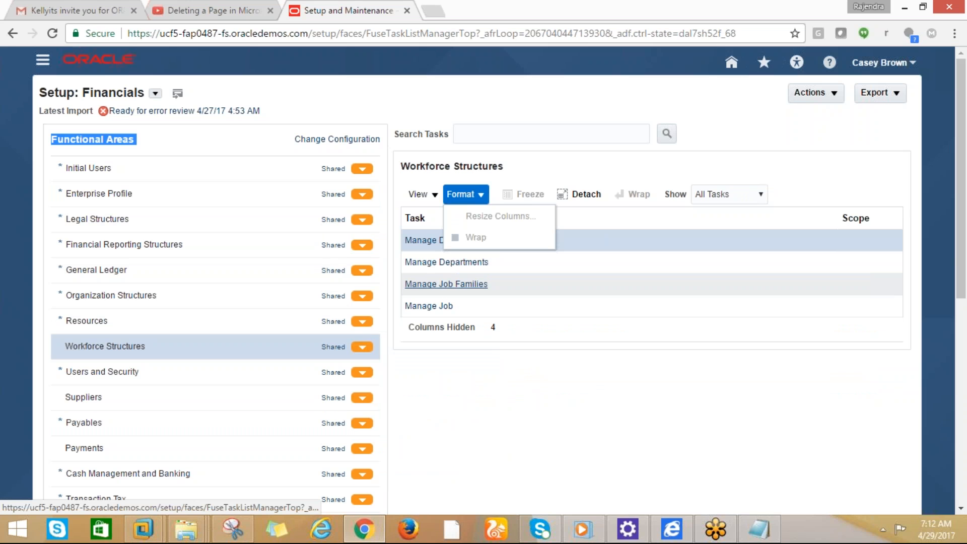
left_click(554, 311)
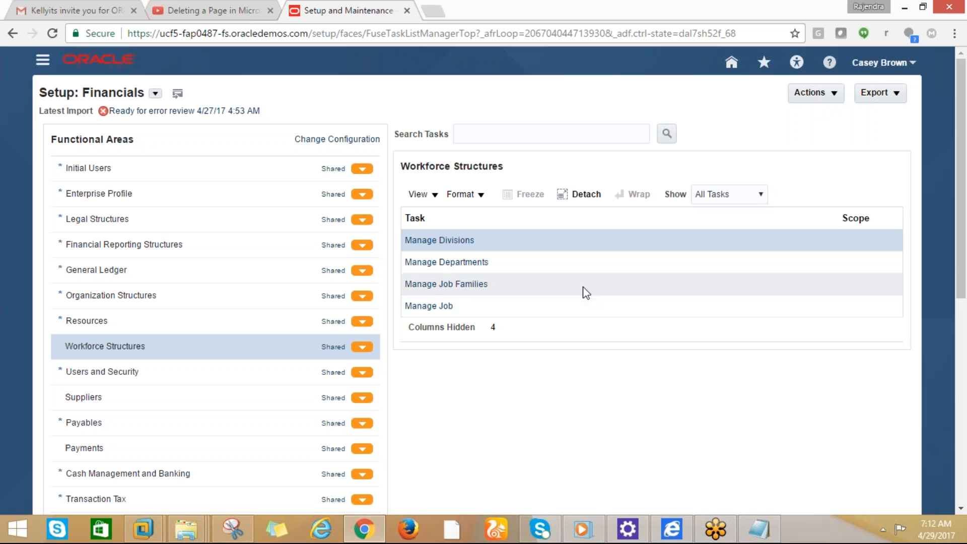
left_click(760, 195)
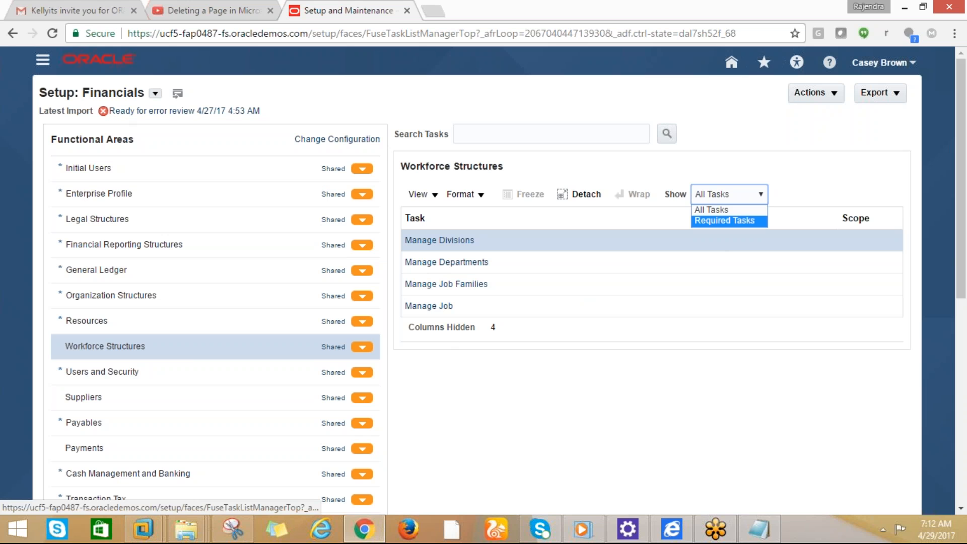
left_click(518, 364)
right_click(518, 366)
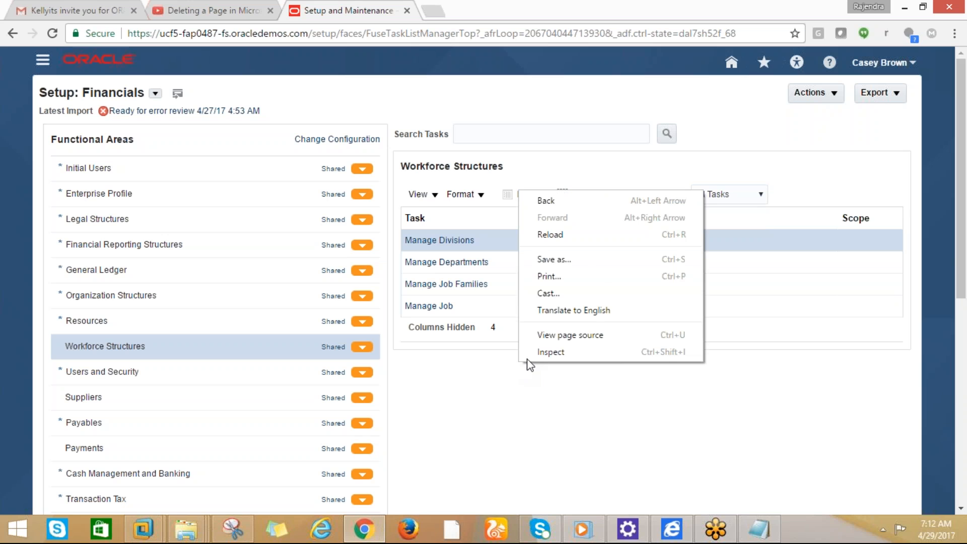
left_click(483, 365)
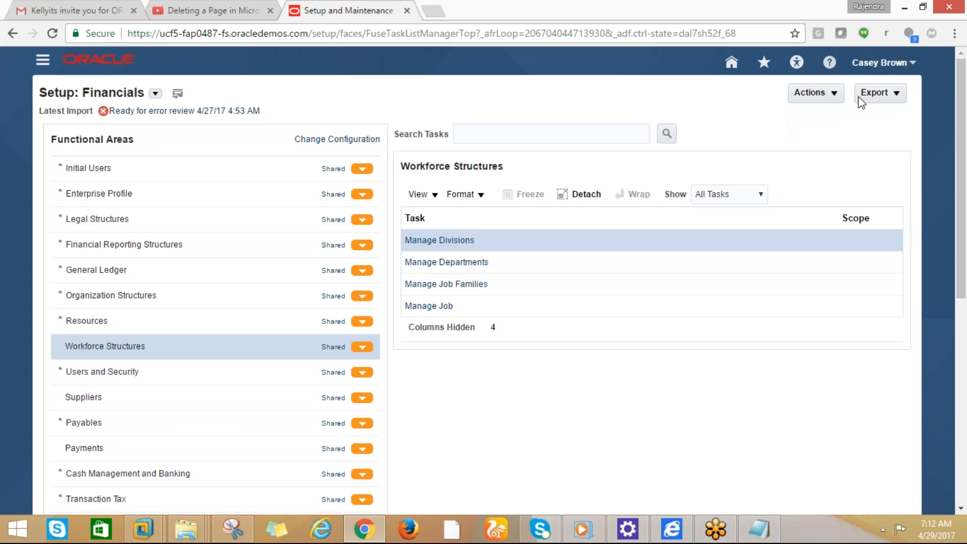
Open Implementation Projects from Setup and Maintenance, then show the Windows desktop
left_click(901, 63)
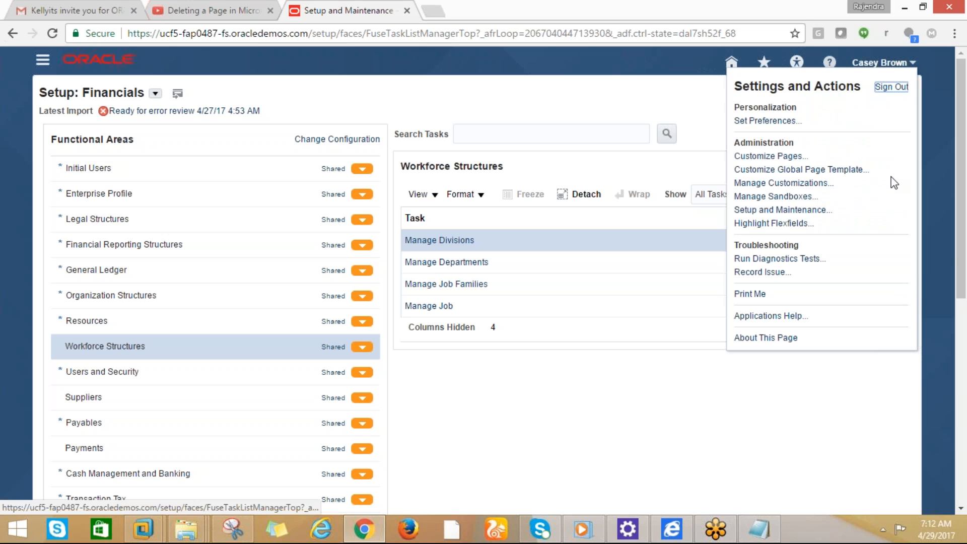
left_click(793, 211)
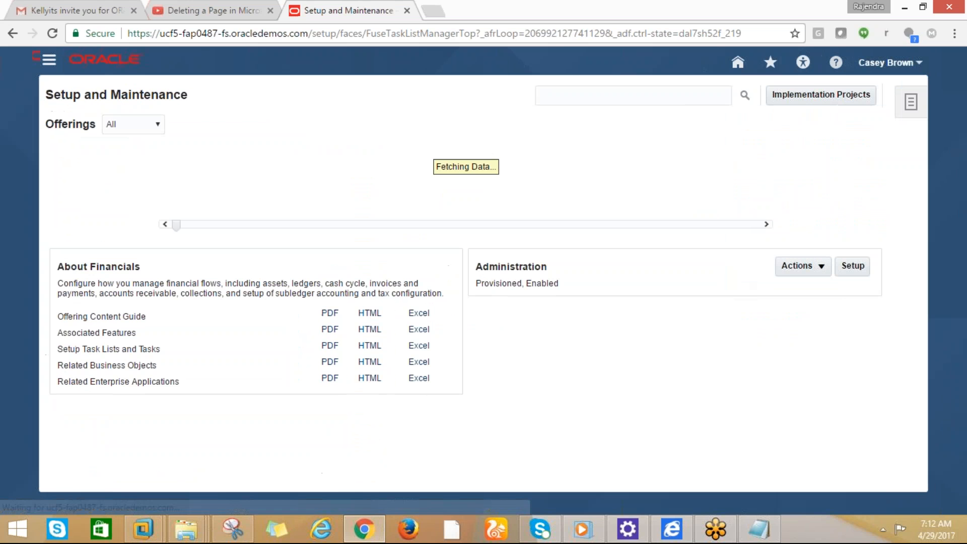
left_click(813, 99)
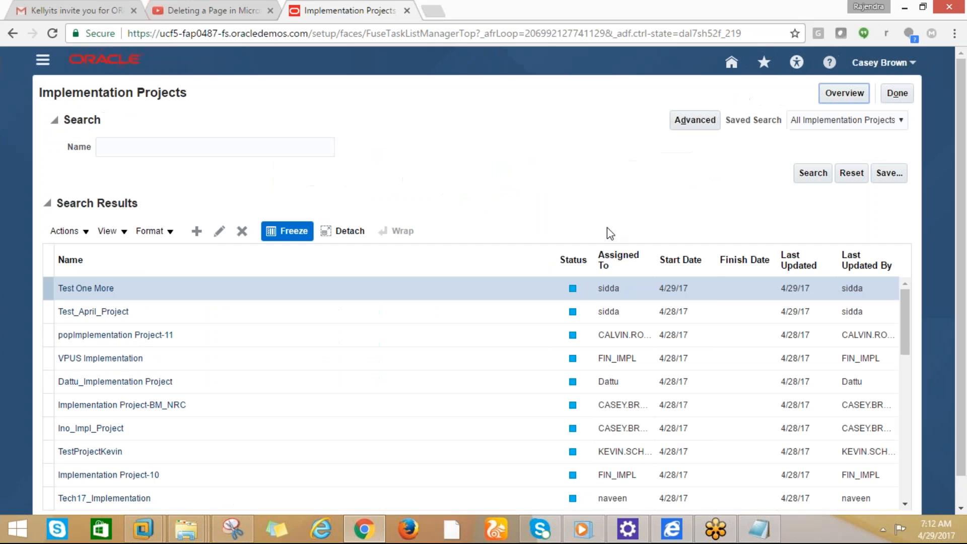
left_click(108, 144)
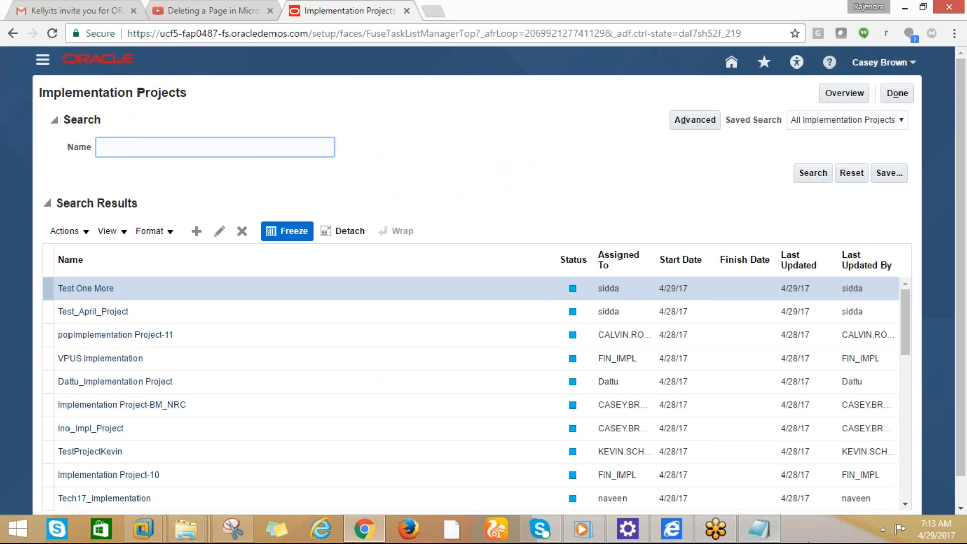
right_click(825, 535)
left_click(844, 462)
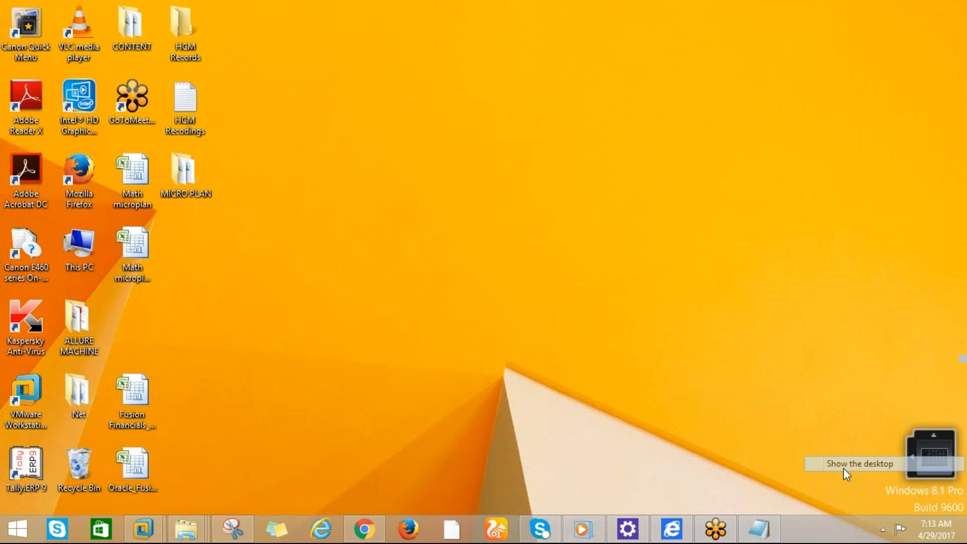
Open the Fusion Financials workbook and rename Sheet2 to 29-04-17
left_click(147, 416)
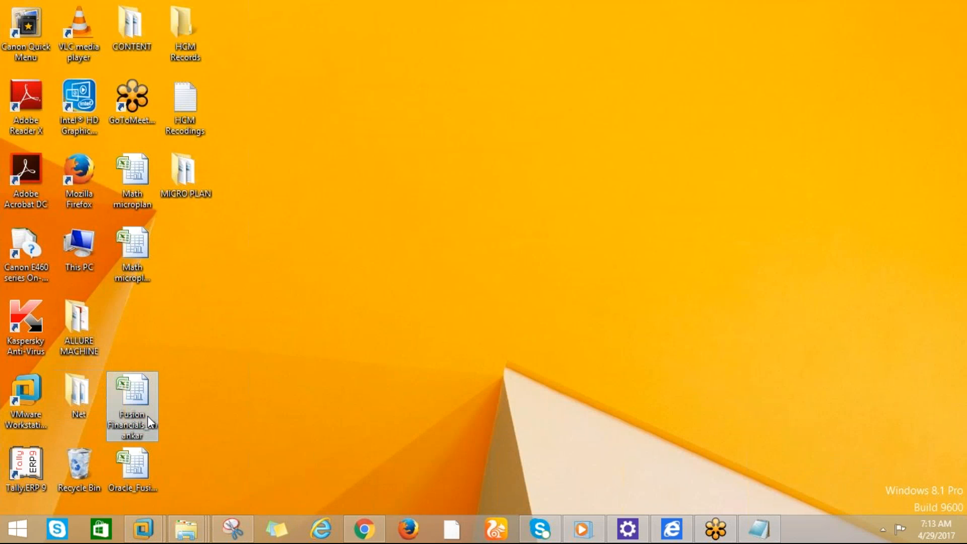
double_click(134, 413)
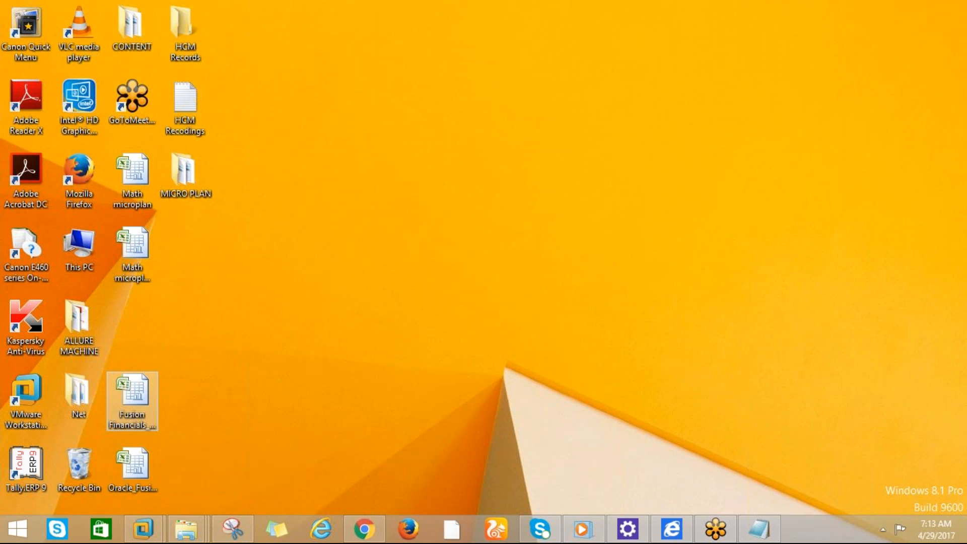
left_click(123, 494)
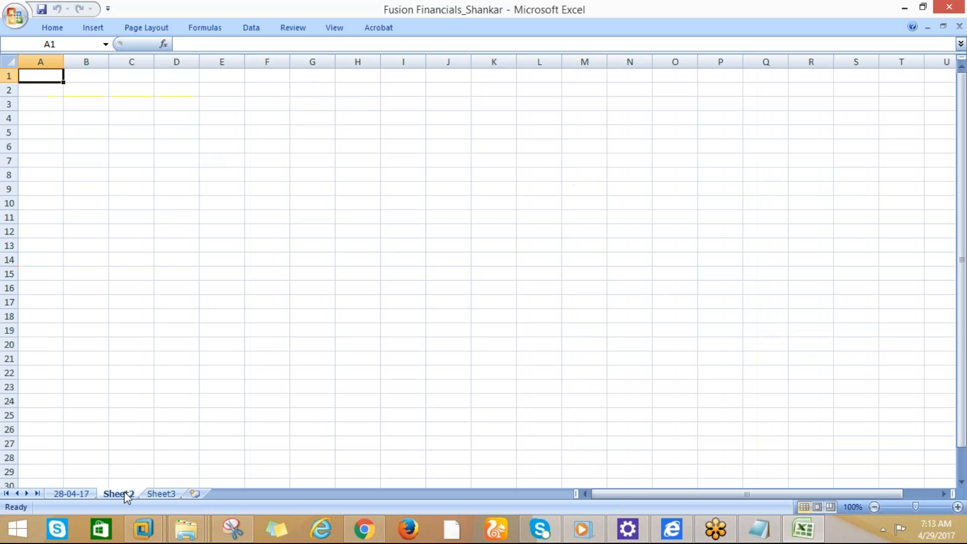
right_click(126, 496)
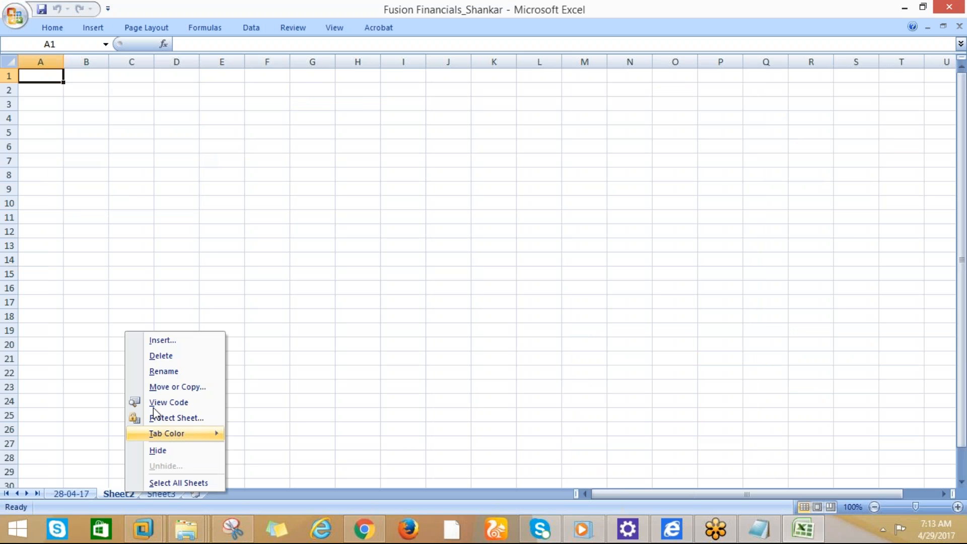
left_click(151, 373)
type("29")
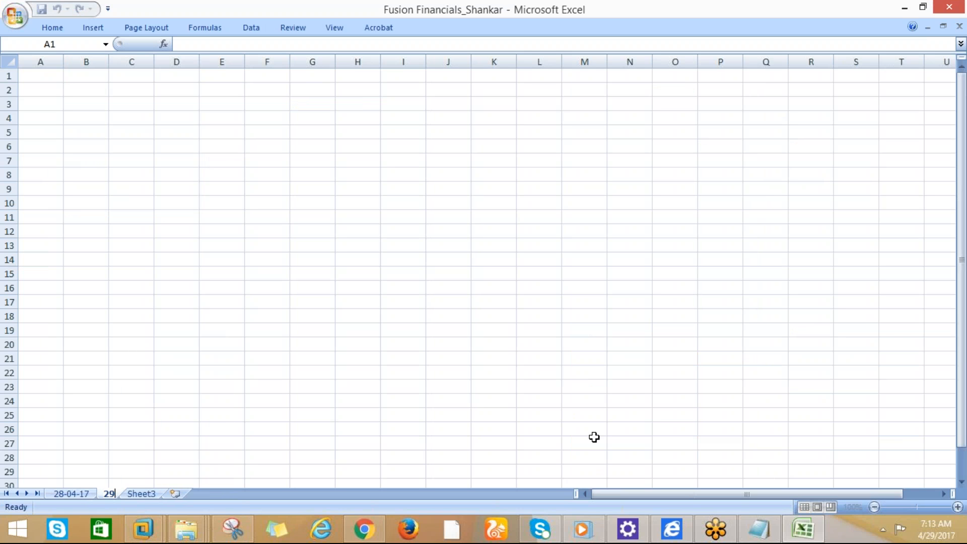
type("-0")
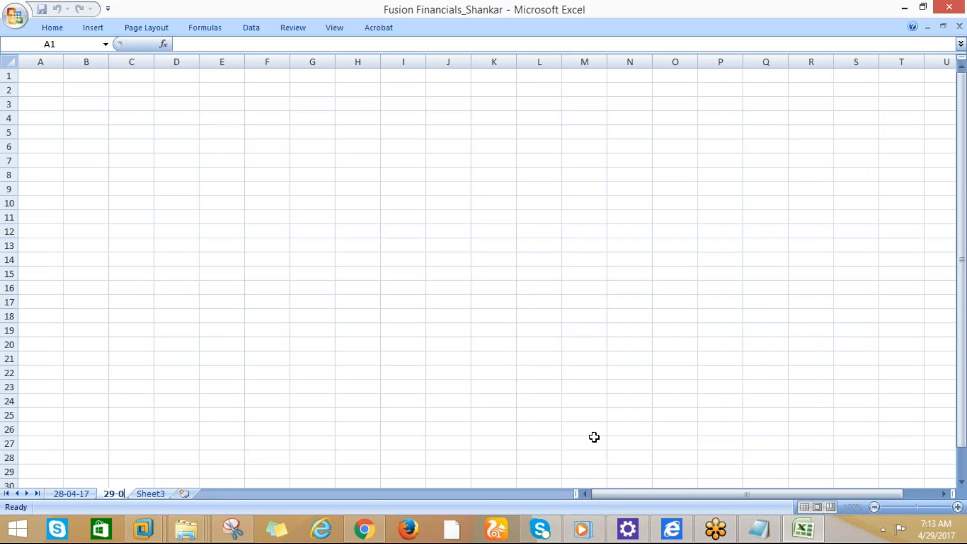
type("4-17")
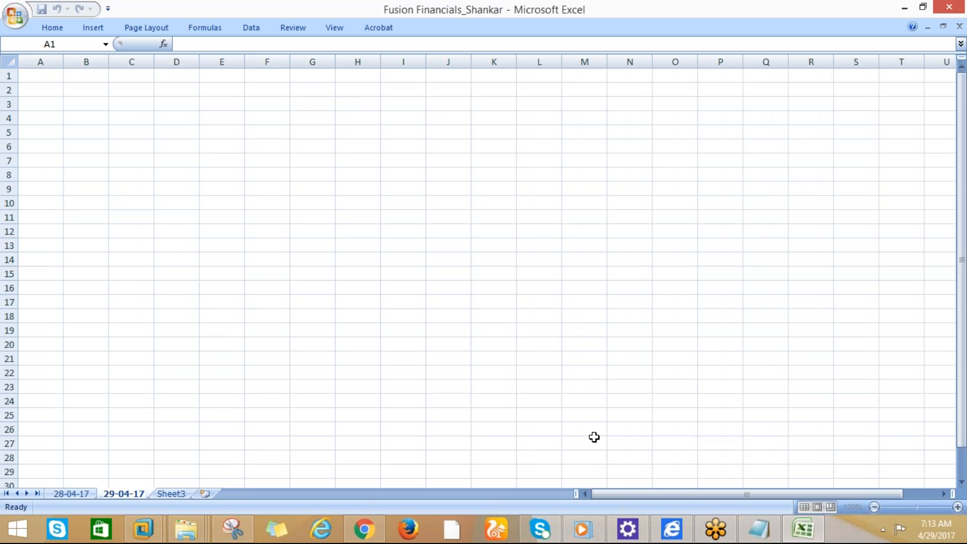
Copy steps 4 and 5 (A9:B11) from 28-04-17 into A1:B3 of 29-04-17 and widen column B
left_click(71, 494)
left_click(68, 190)
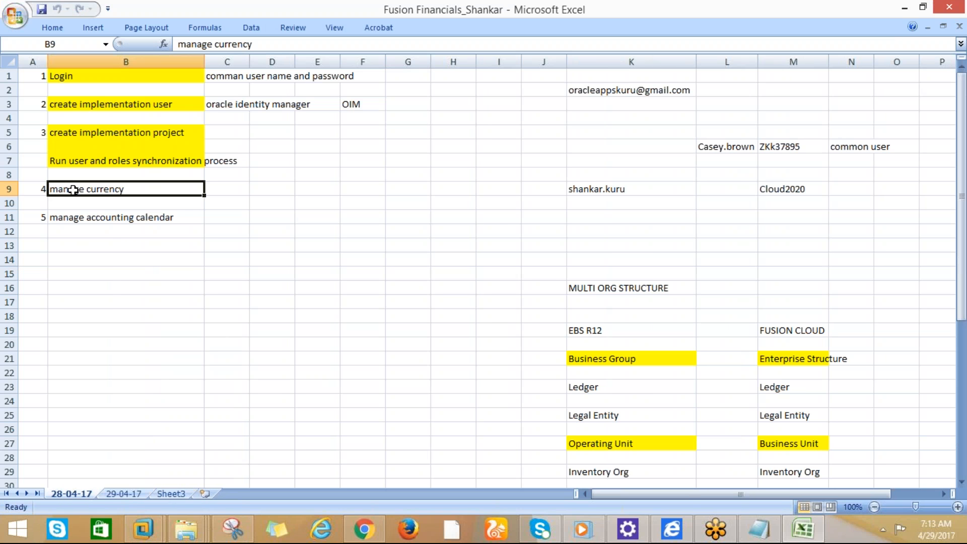
left_click(30, 190)
left_click_drag(73, 192, 129, 215)
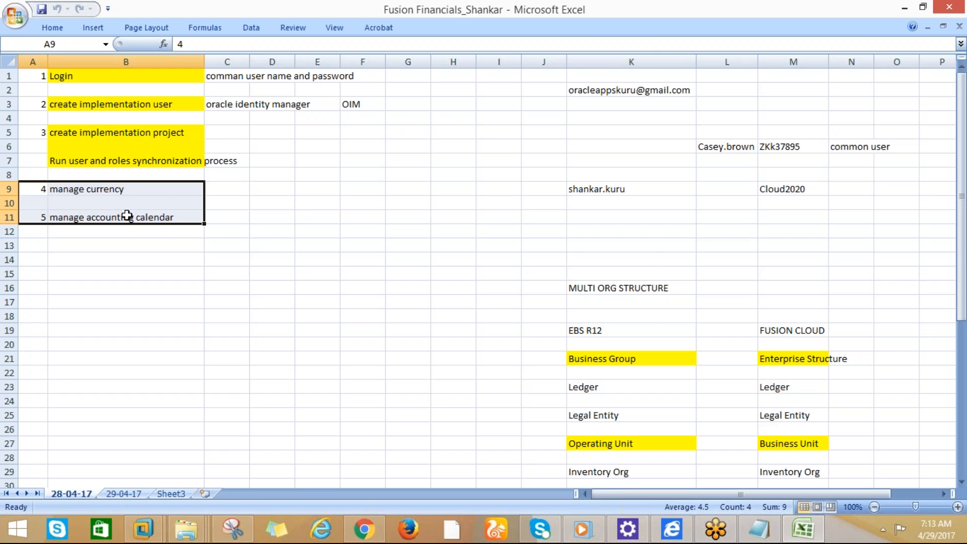
key("ctrl+c")
left_click(123, 493)
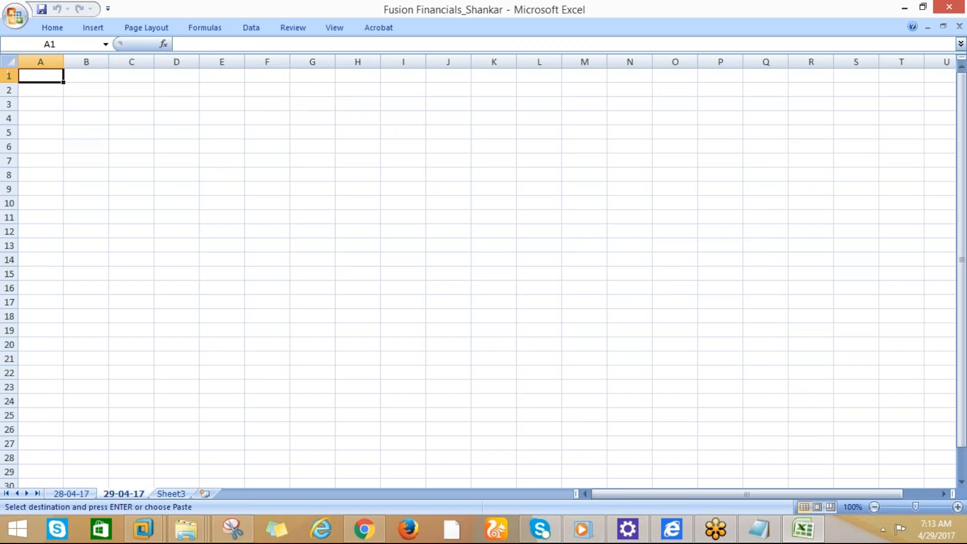
left_click_drag(40, 75, 86, 104)
key("Return")
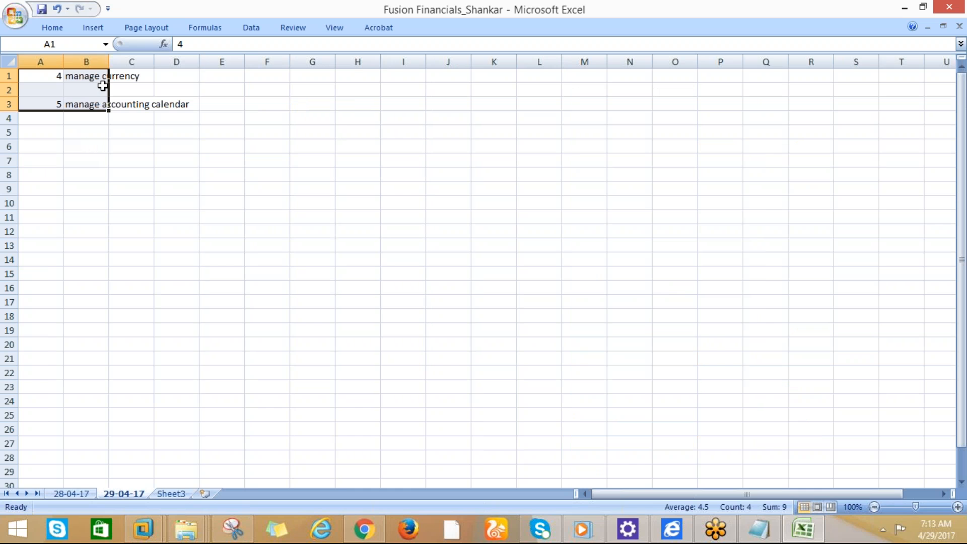
double_click(109, 59)
Enter the labels 'currency' in K7 and 'calendar' two rows below it
left_click(308, 132)
left_click(398, 132)
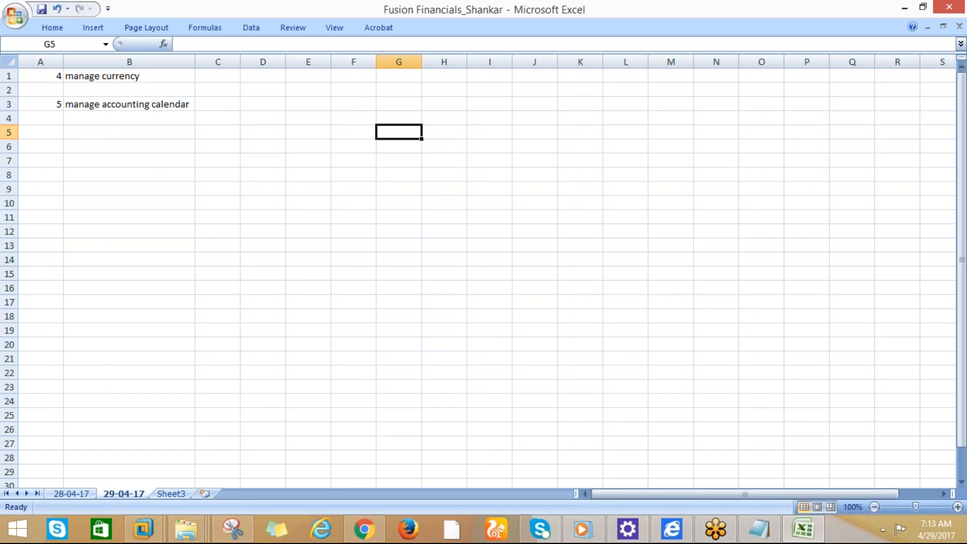
left_click(567, 155)
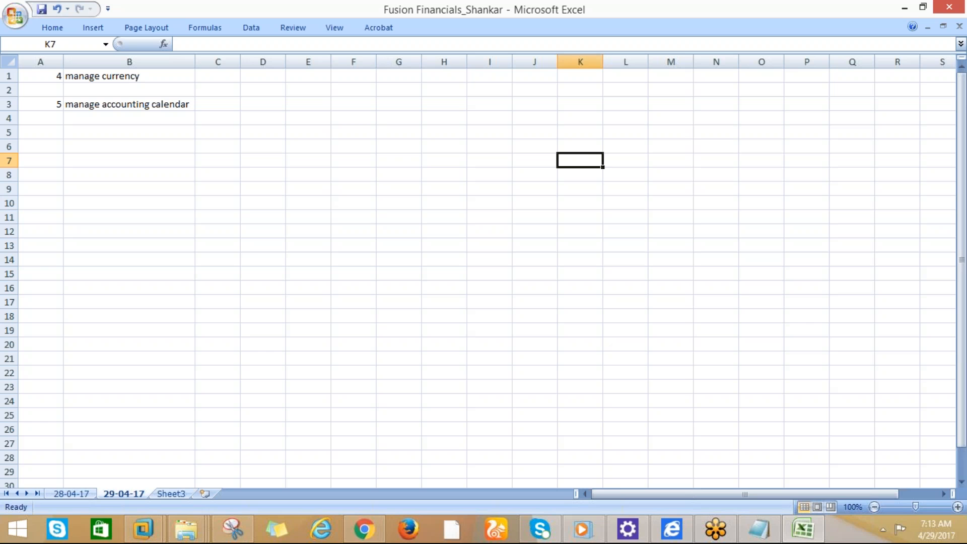
type("cur")
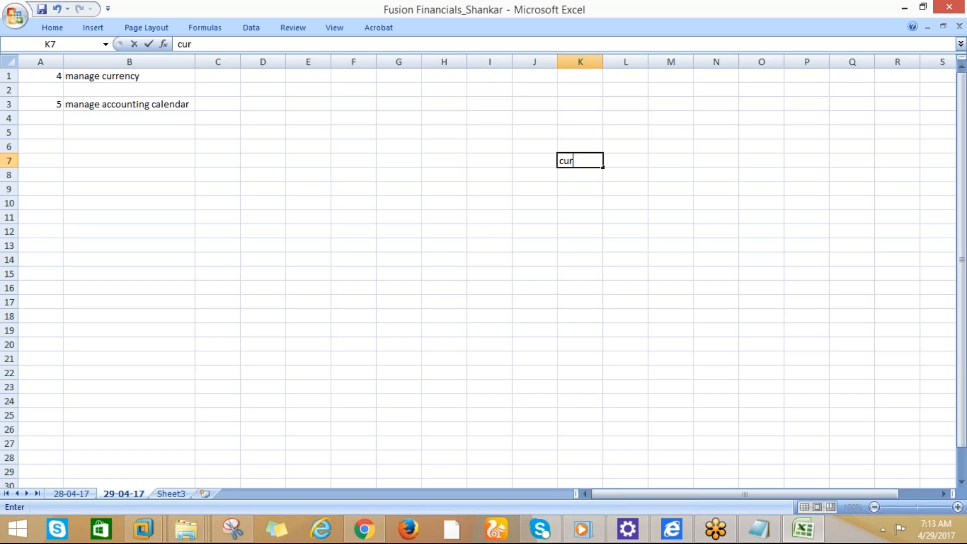
type("renc")
key("BackSpace")
type("cy")
key("Return")
key("Return")
type("cale")
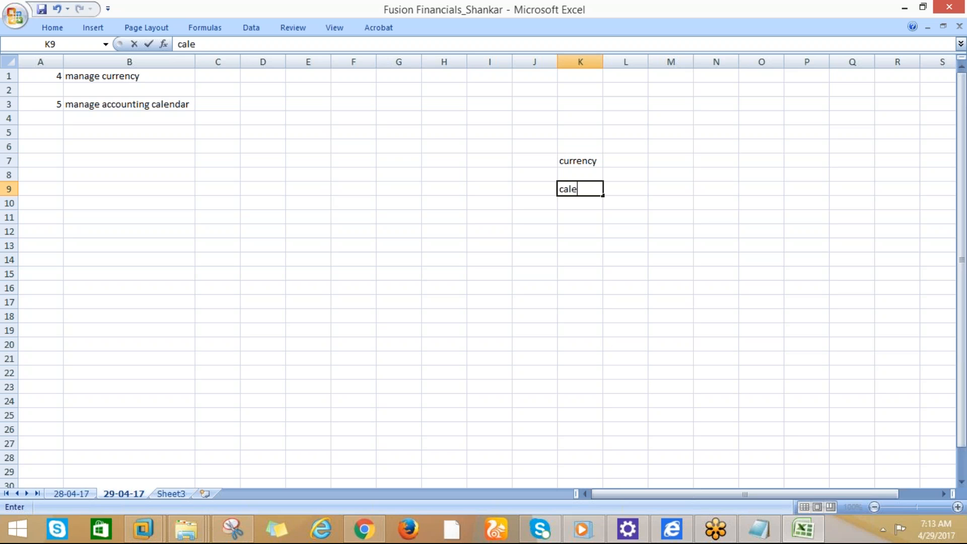
type("ndar")
key("Return")
key("Return")
Add 'chart of accounts', 'ledger' and 'legal entity' down column K, every other row
type("cha")
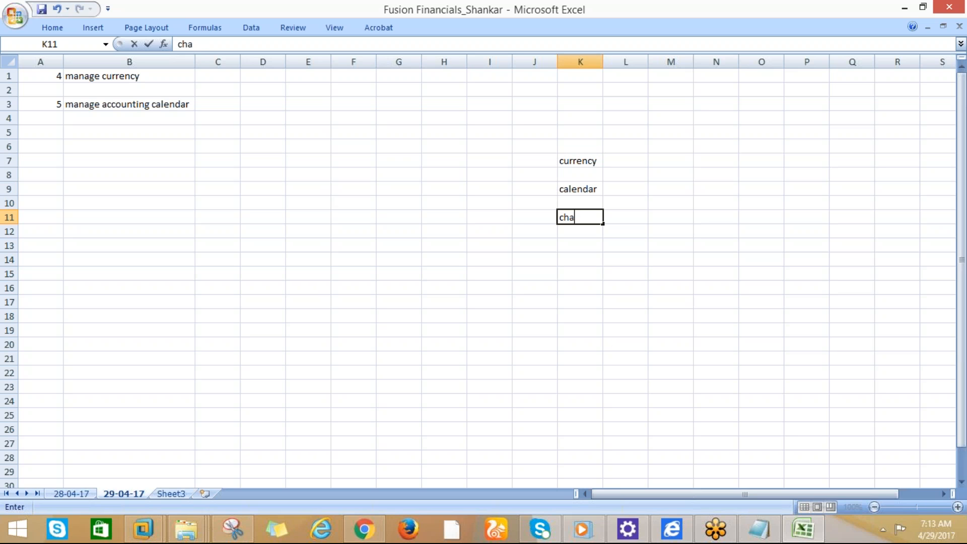
type("t of")
key("BackSpace")
key("BackSpace")
key("BackSpace")
key("BackSpace")
key("BackSpace")
type("rt of accounts")
key("Return")
key("Return")
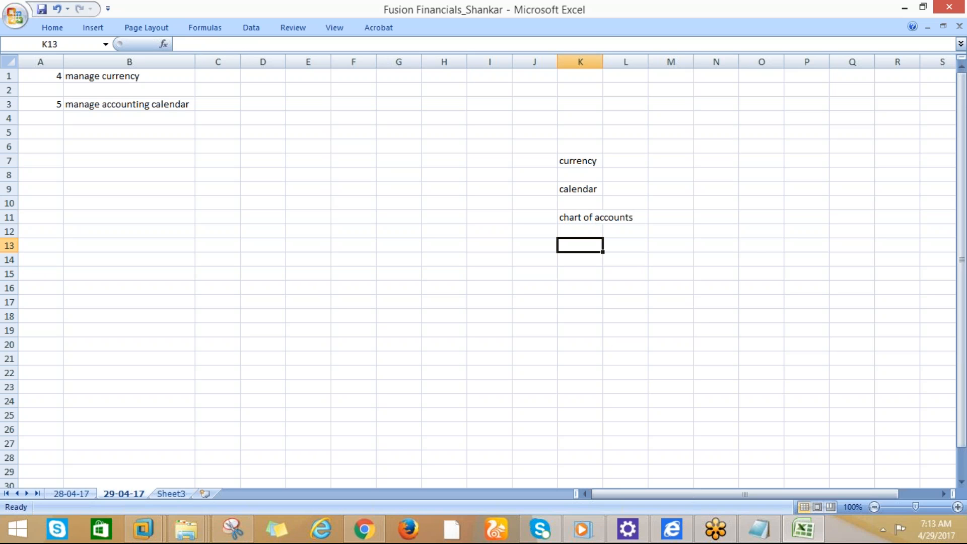
type("lega")
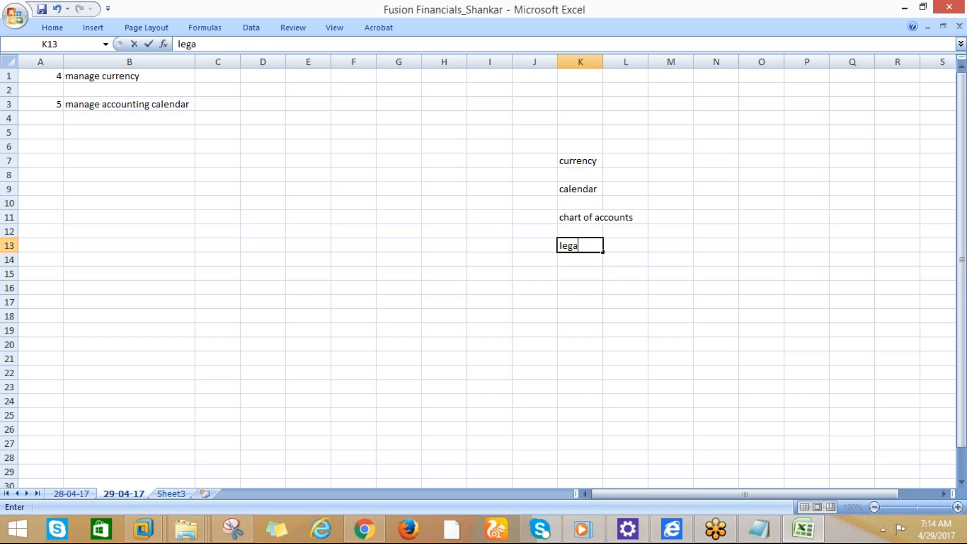
key("BackSpace")
key("BackSpace")
type("dger")
key("Return")
key("Return")
type("legal entity")
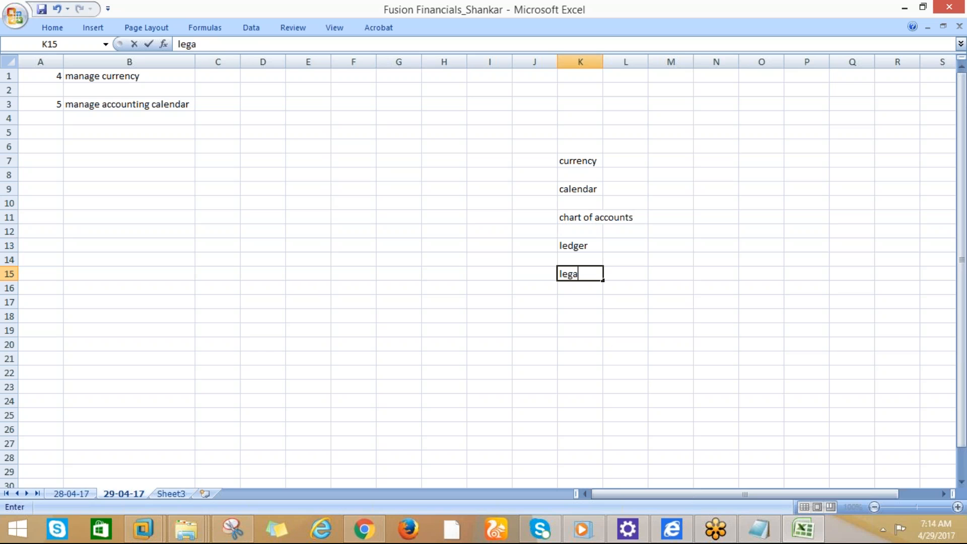
key("Return")
key("Return")
Enter 1000 in O15 beside the legal entity label
left_click(766, 277)
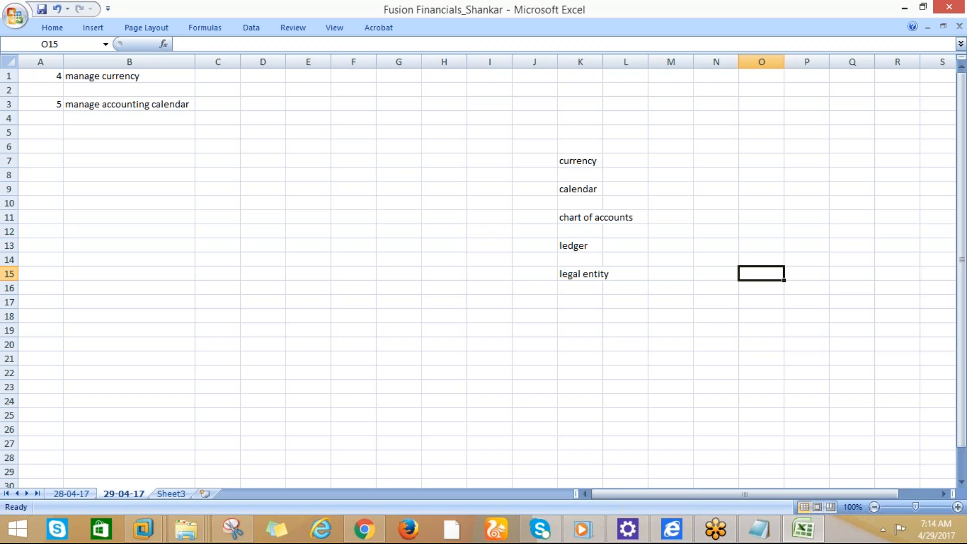
type("2")
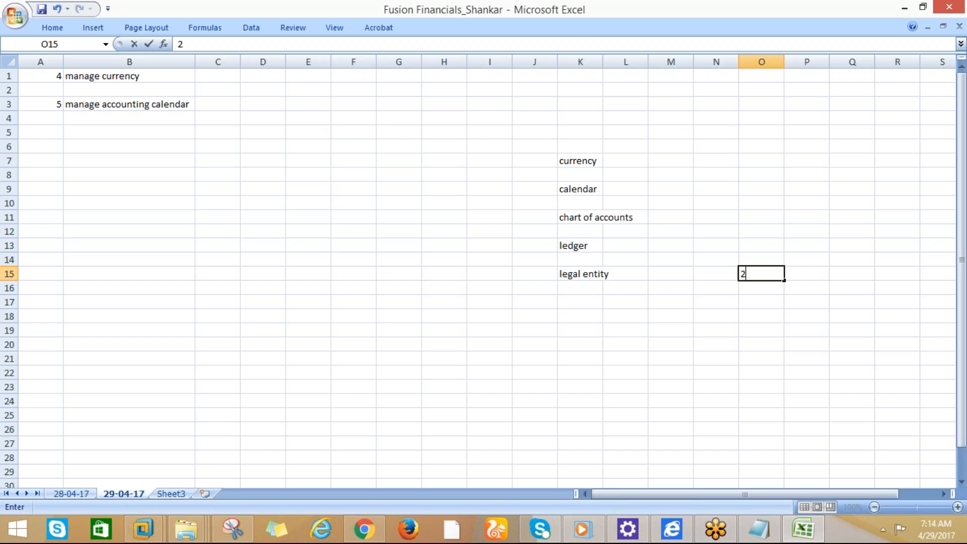
key("BackSpace")
type("1000")
key("Return")
key("Return")
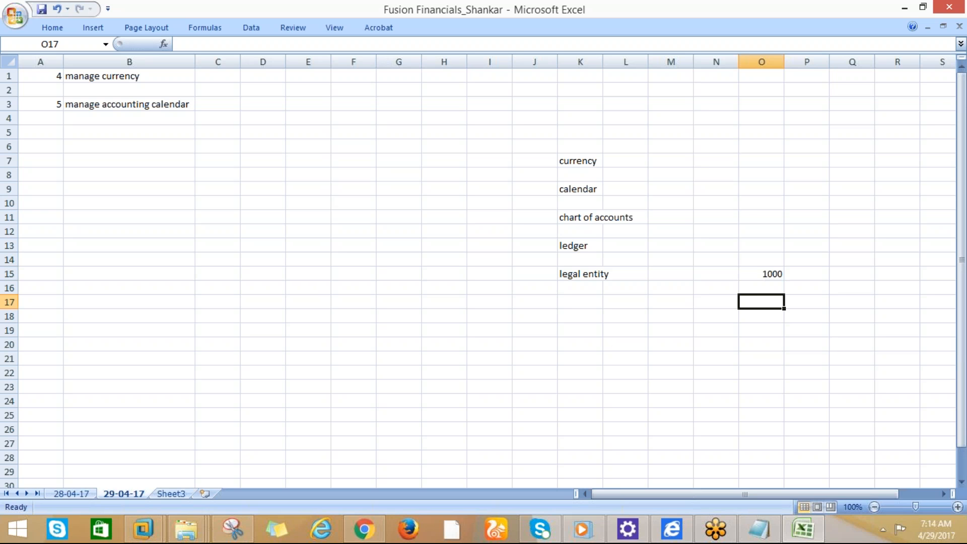
key("Left")
key("Down")
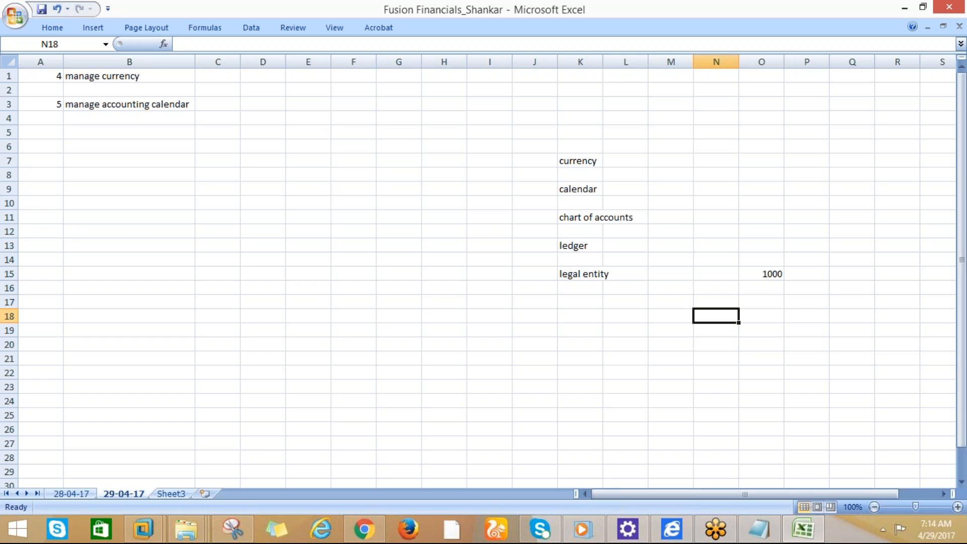
Type the headings 'date', 'particulars' and 'amount' into N18, O18 and Q18
type("date")
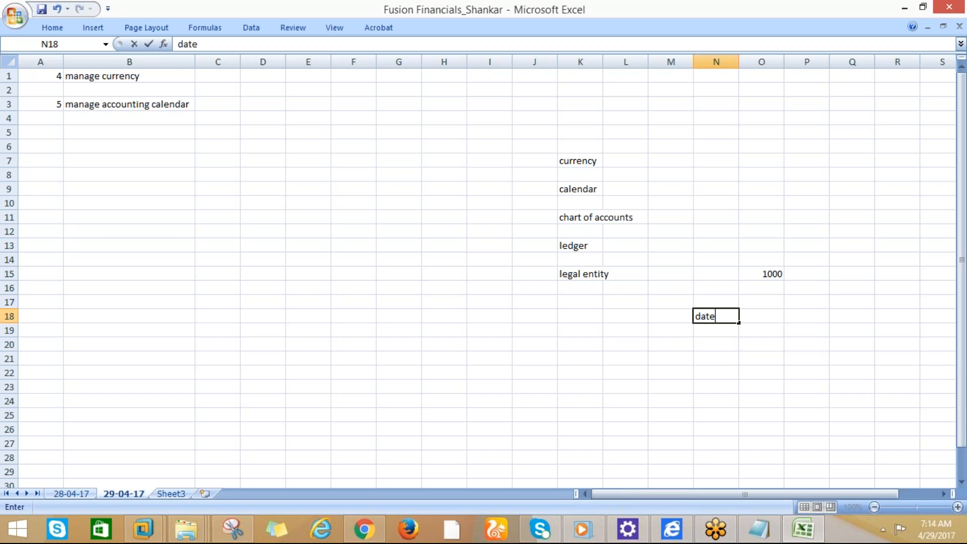
key("Tab")
type("particulars")
key("Tab")
key("Tab")
type("amount")
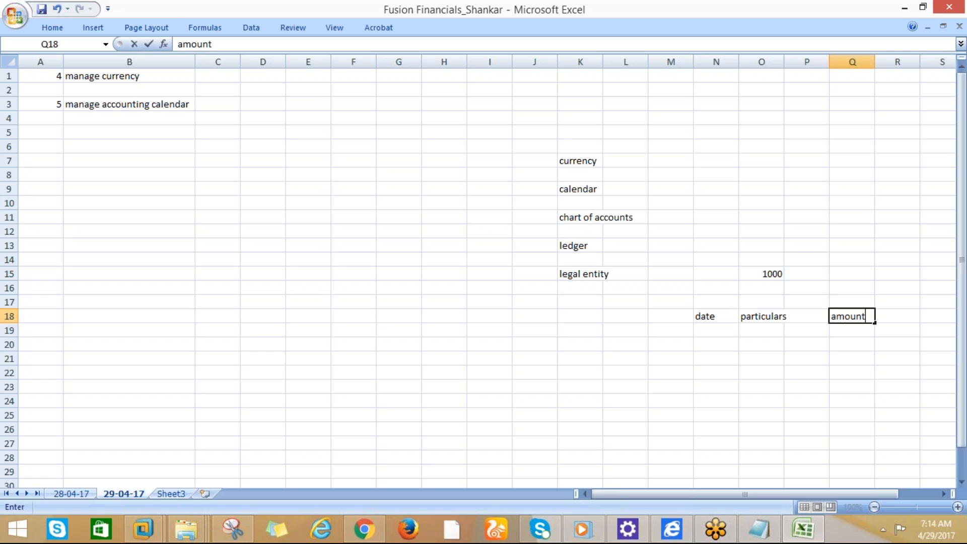
key("Return")
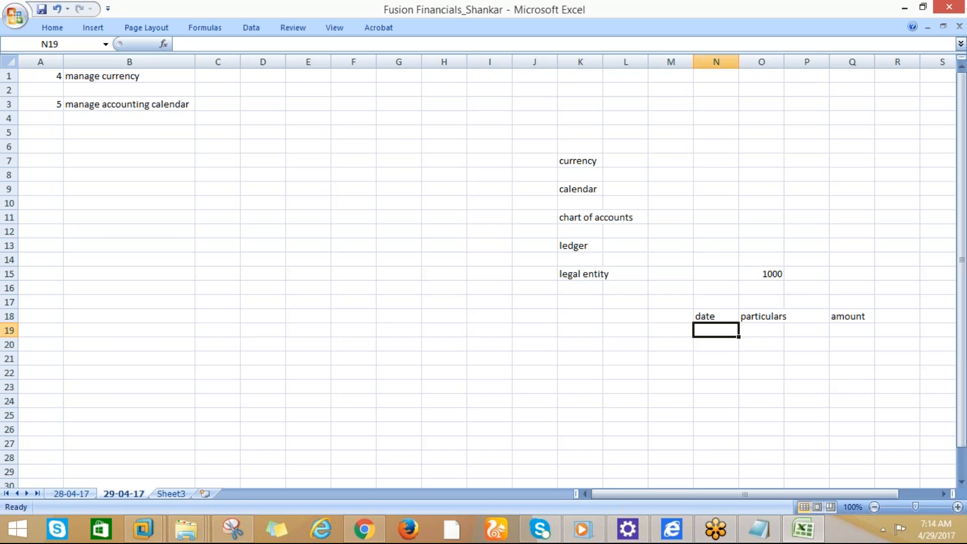
Select cells under the headings and the column K labels to review the sheet layout
left_click(842, 328)
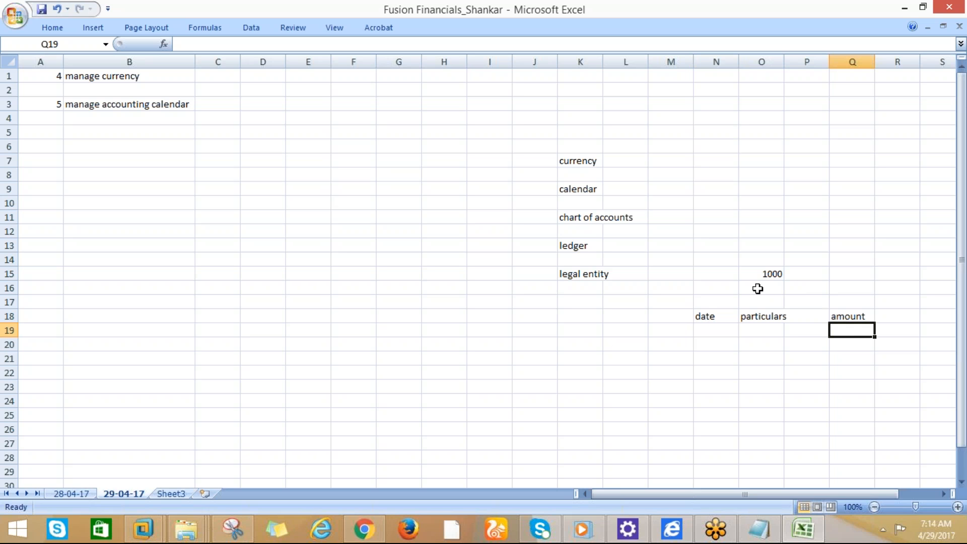
left_click(761, 331)
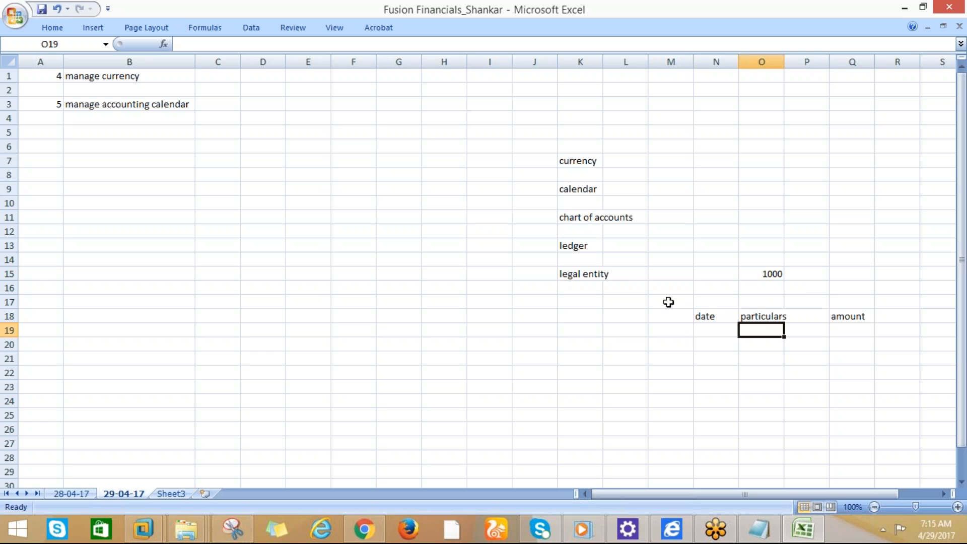
left_click(710, 337)
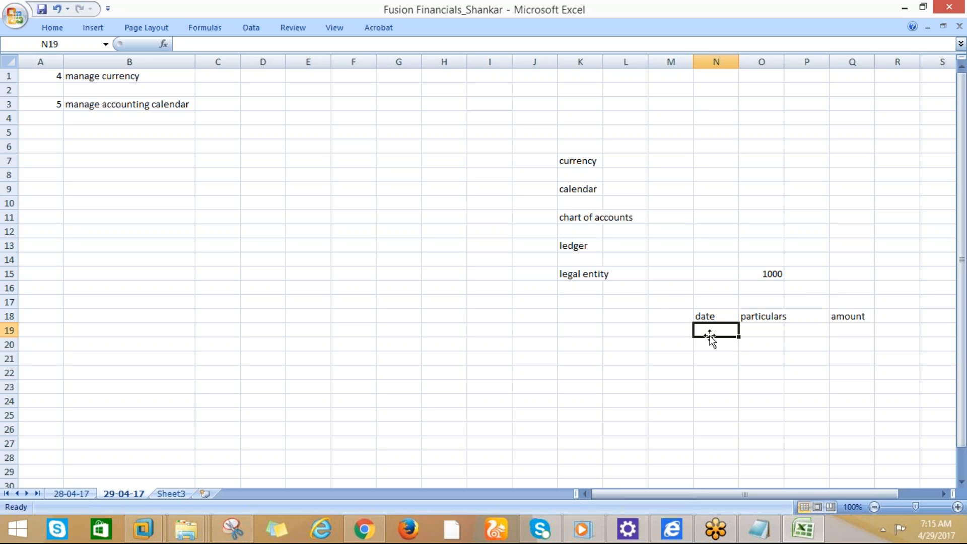
left_click(571, 187)
left_click_drag(567, 160, 573, 177)
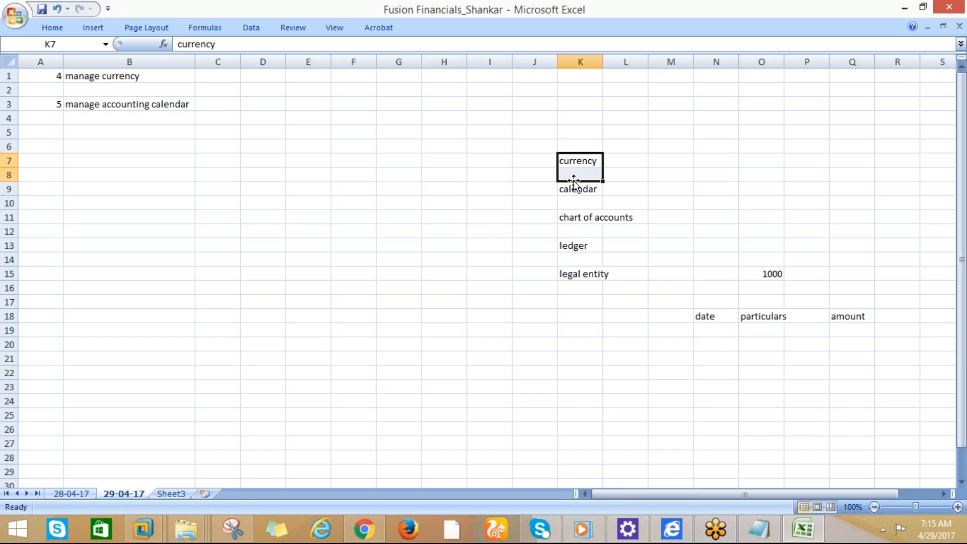
left_click(571, 227)
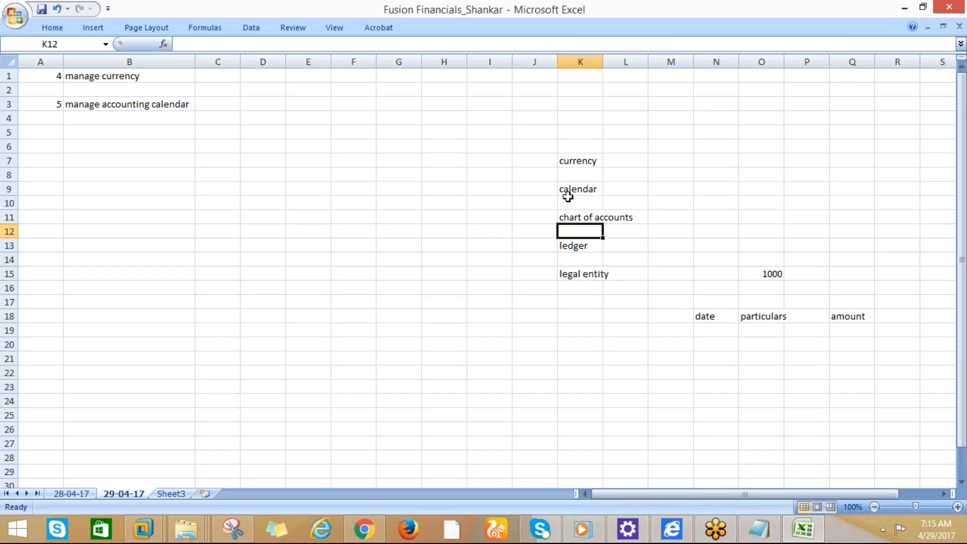
left_click(567, 244)
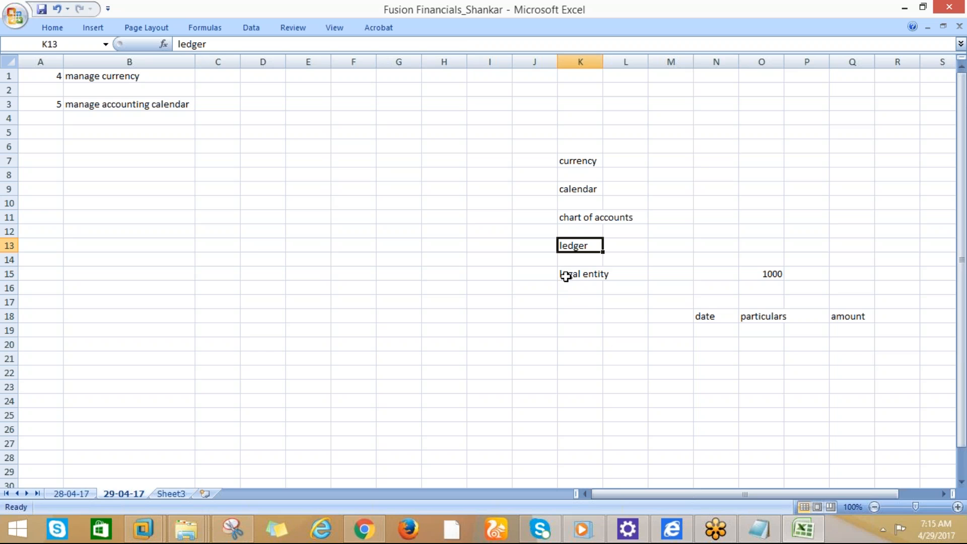
left_click(567, 278)
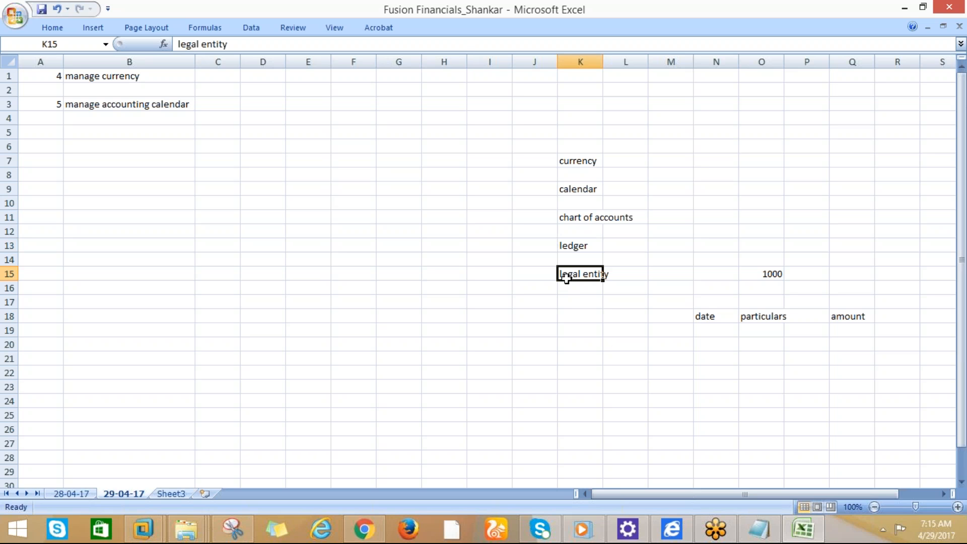
left_click(135, 82)
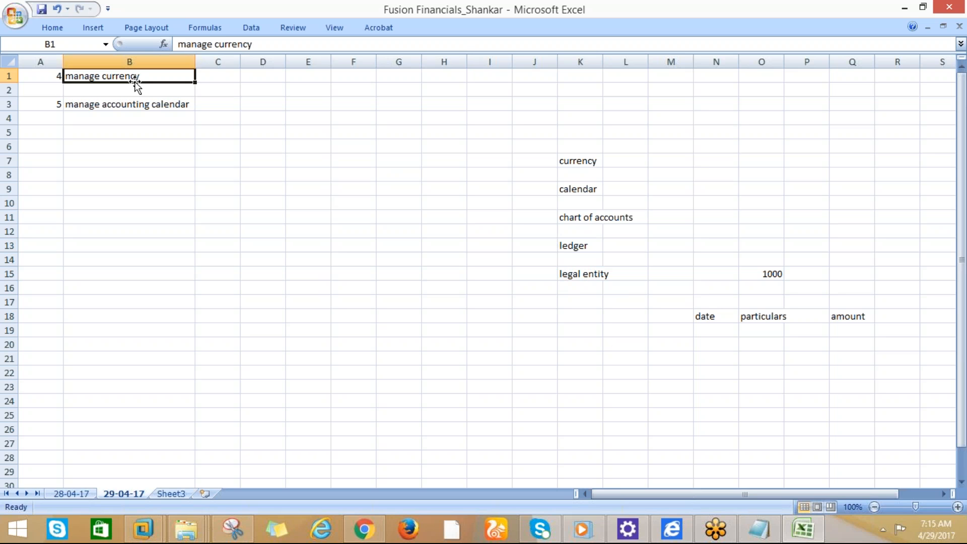
left_click(276, 73)
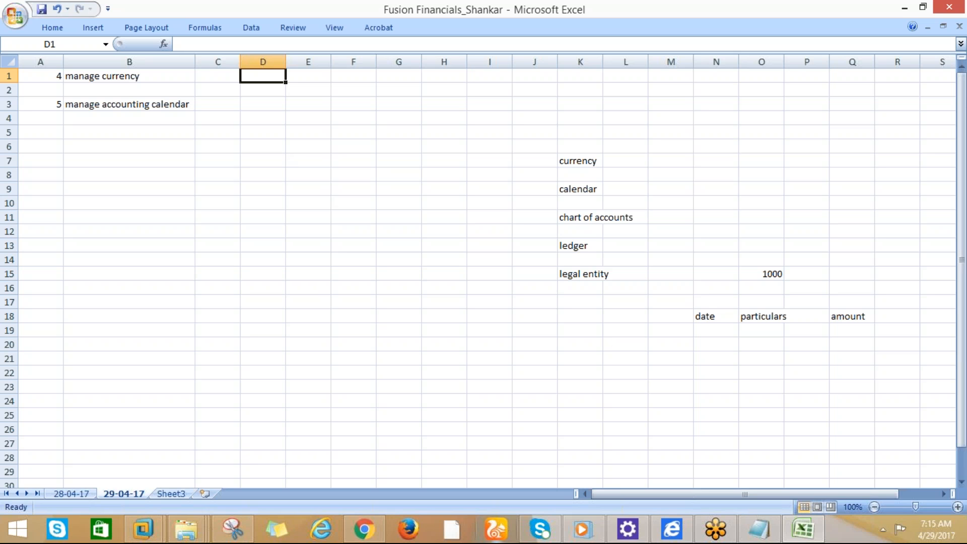
Search implementation projects for CISCO and open CISCO_FINANCE_IMPL
mouse_move(364, 529)
left_click(378, 461)
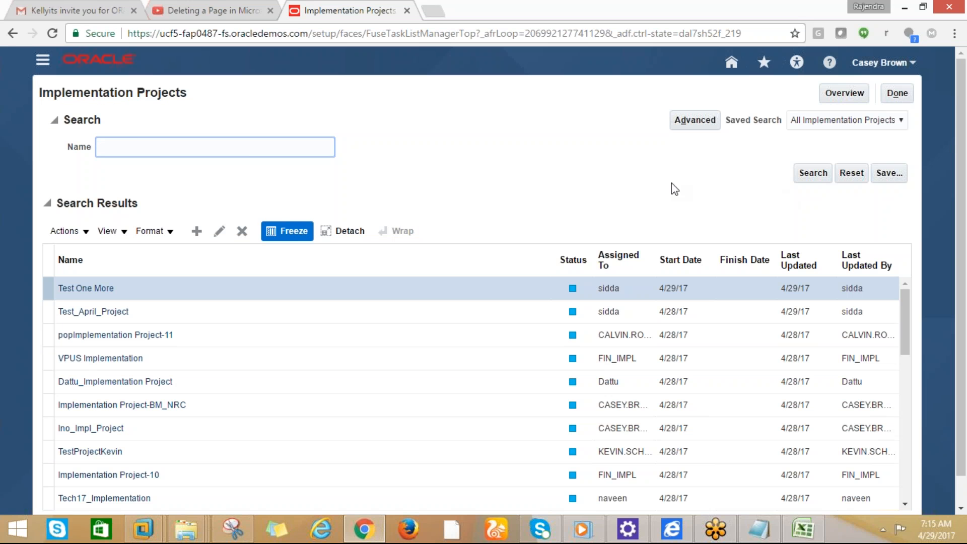
type("CISCO")
left_click(819, 177)
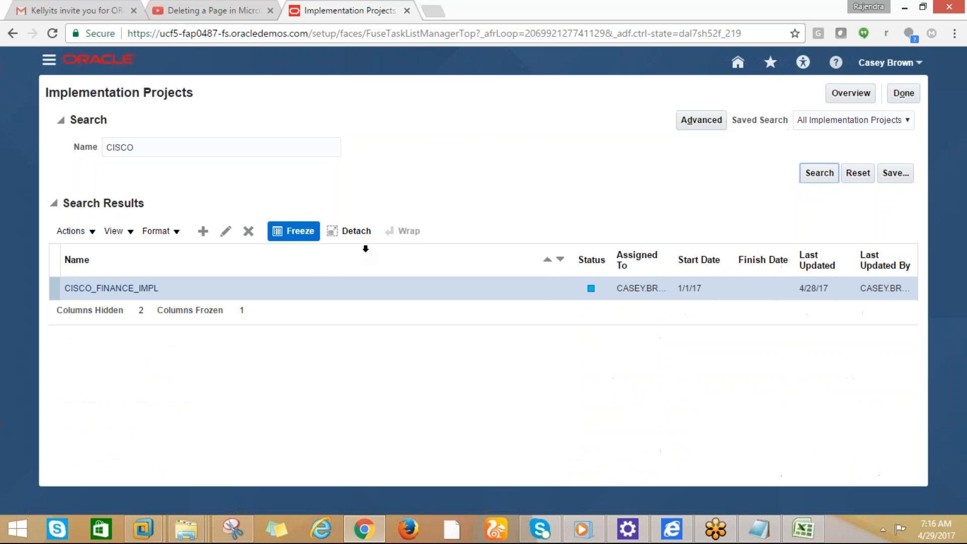
left_click(119, 295)
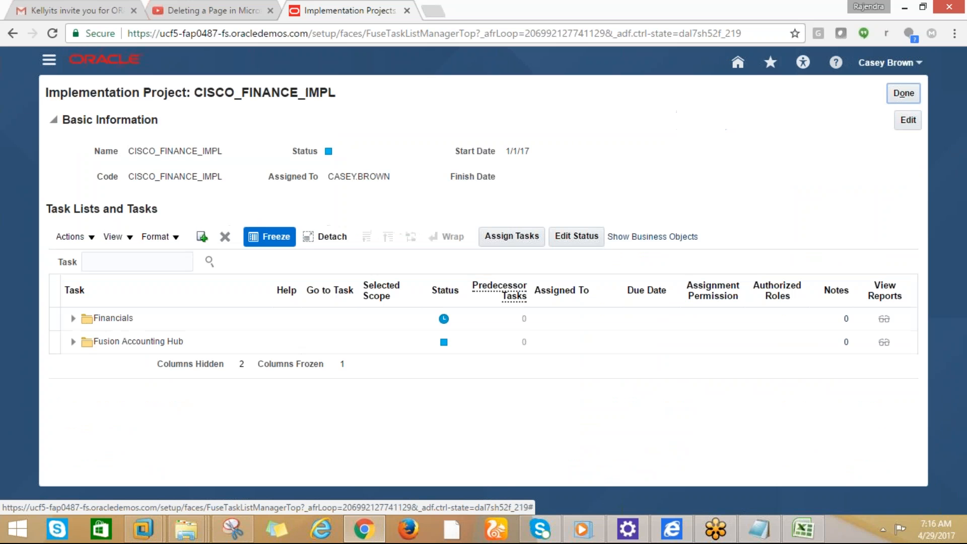
left_click(107, 262)
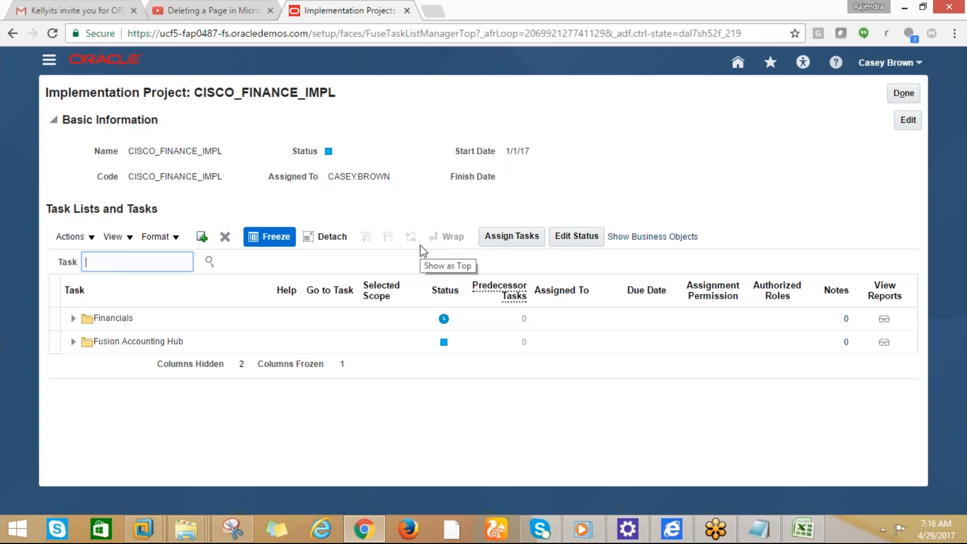
Leave the project and return to the full Implementation Projects list
left_click(902, 91)
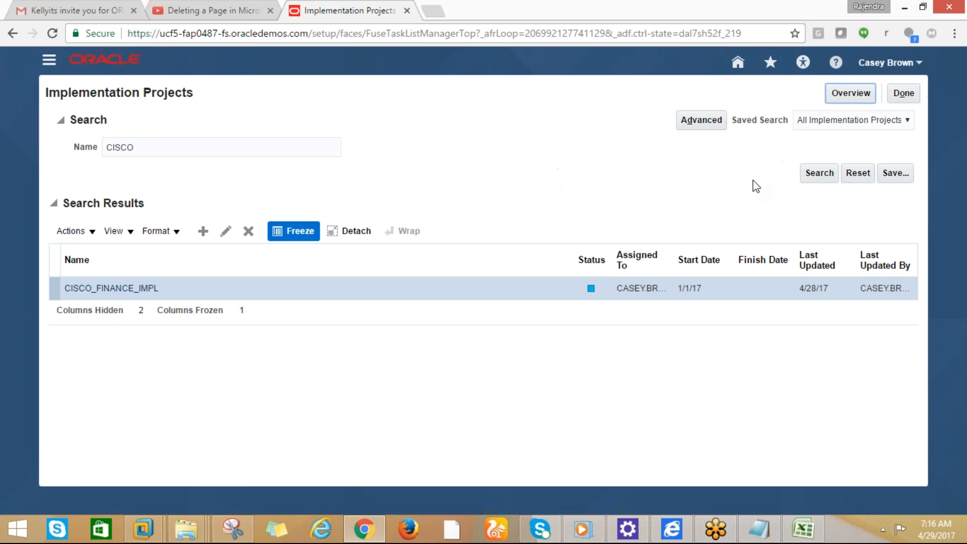
left_click(907, 94)
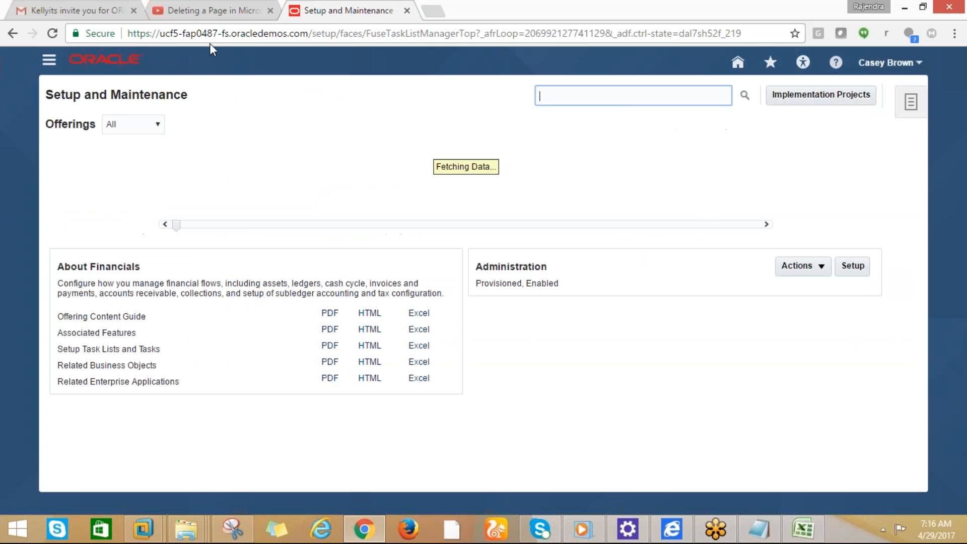
left_click(821, 94)
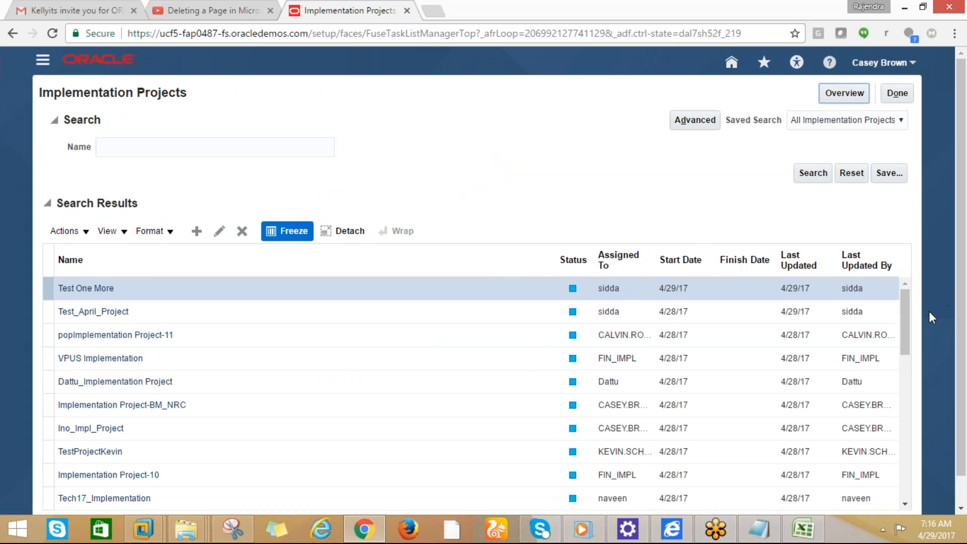
left_click_drag(910, 325, 906, 384)
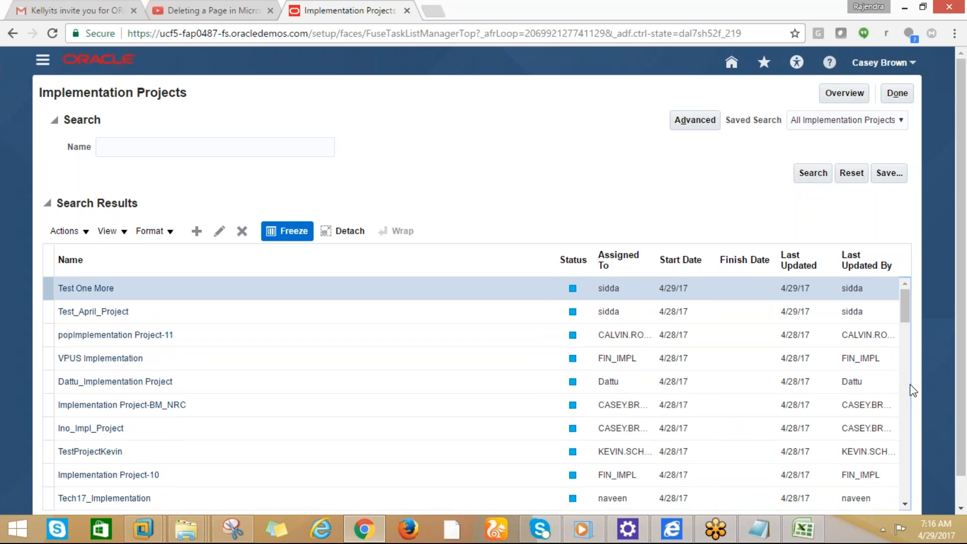
left_click_drag(964, 351, 965, 363)
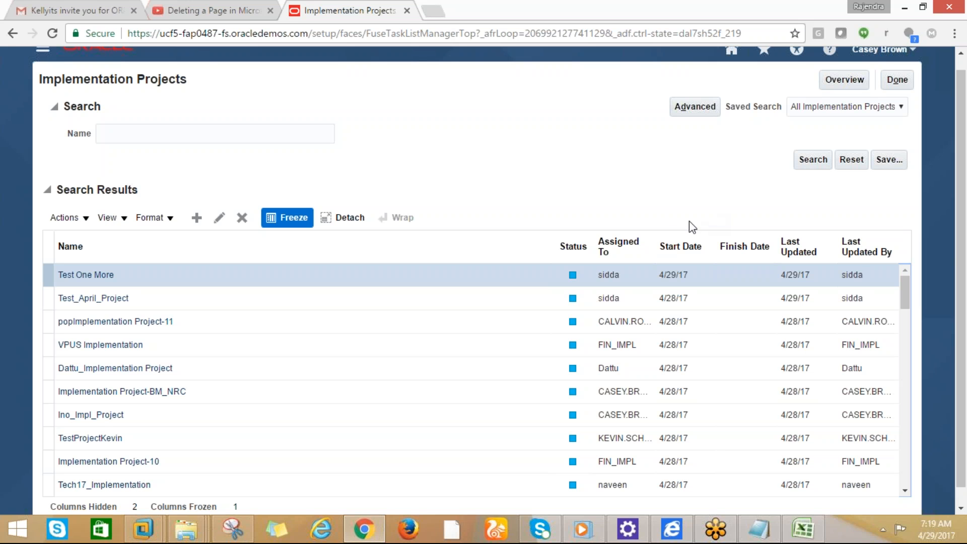
left_click(157, 141)
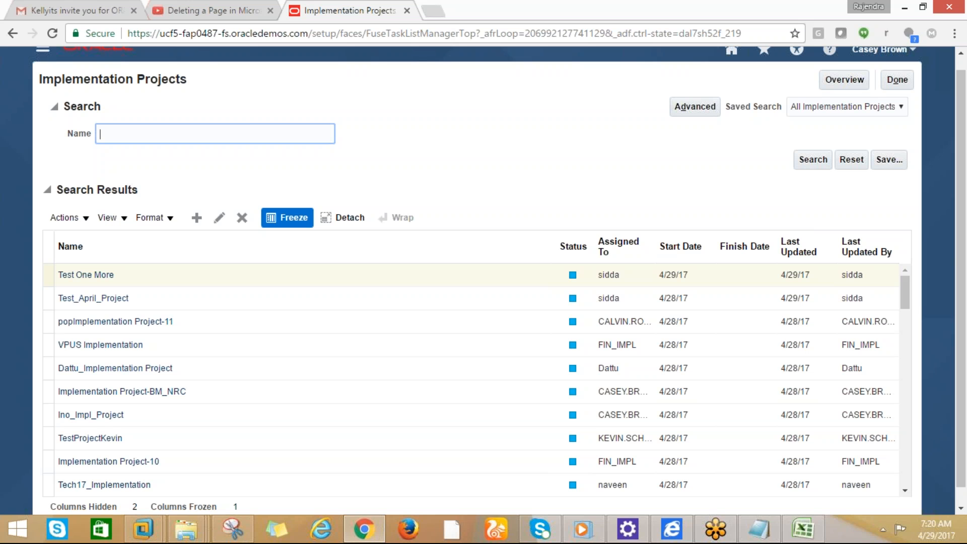
Search projects for CISCO% and open CISCO_FINANCE_IMPL, expanding and collapsing Financials
type("ci")
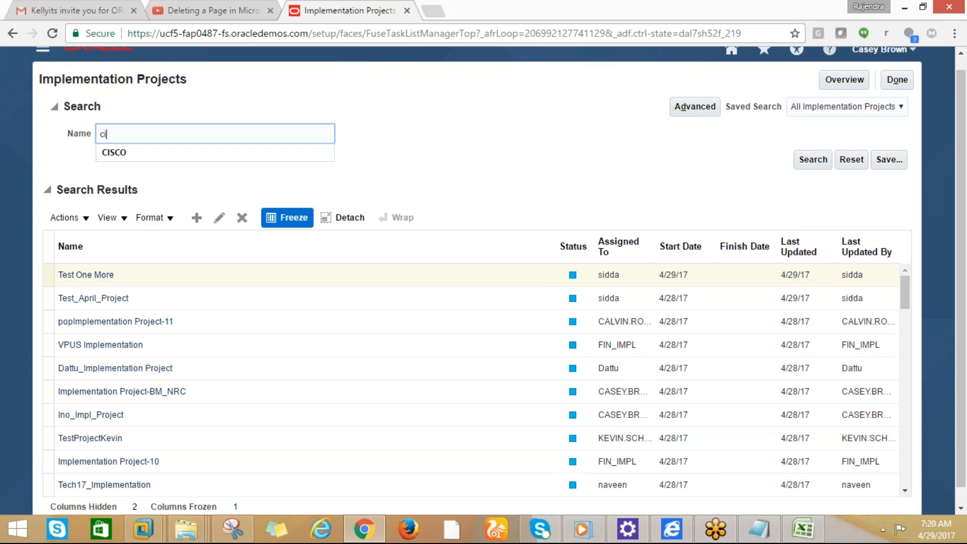
key("BackSpace")
key("BackSpace")
type("CISCO%")
left_click(808, 161)
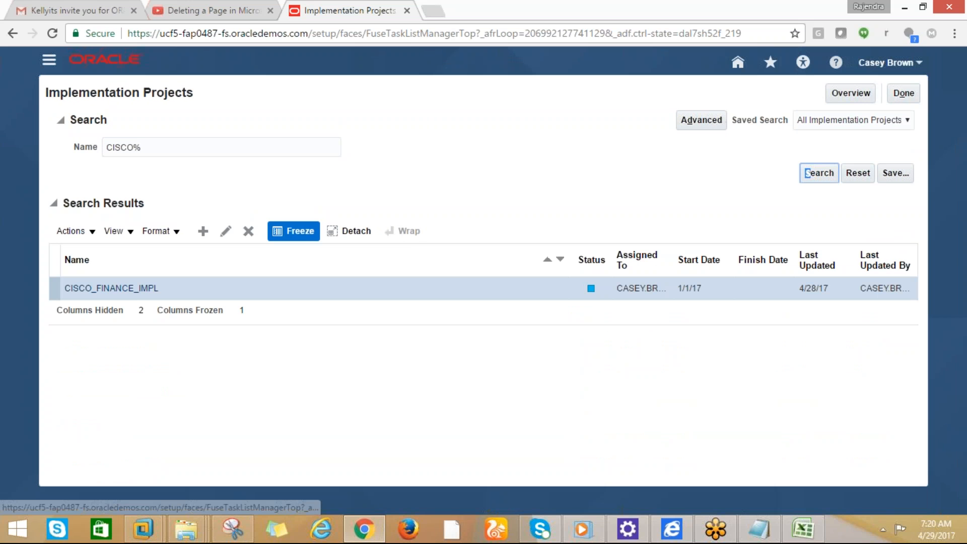
left_click(147, 289)
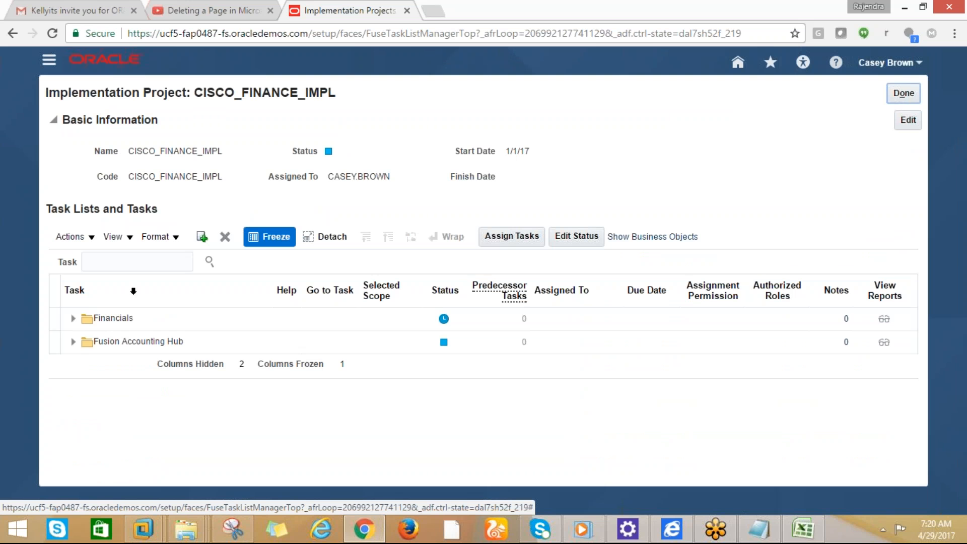
left_click(73, 322)
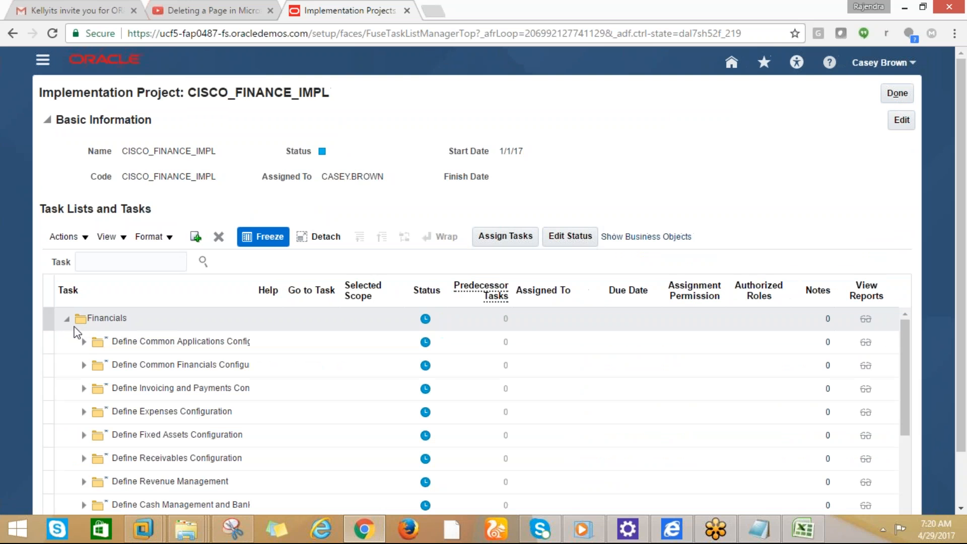
left_click(67, 323)
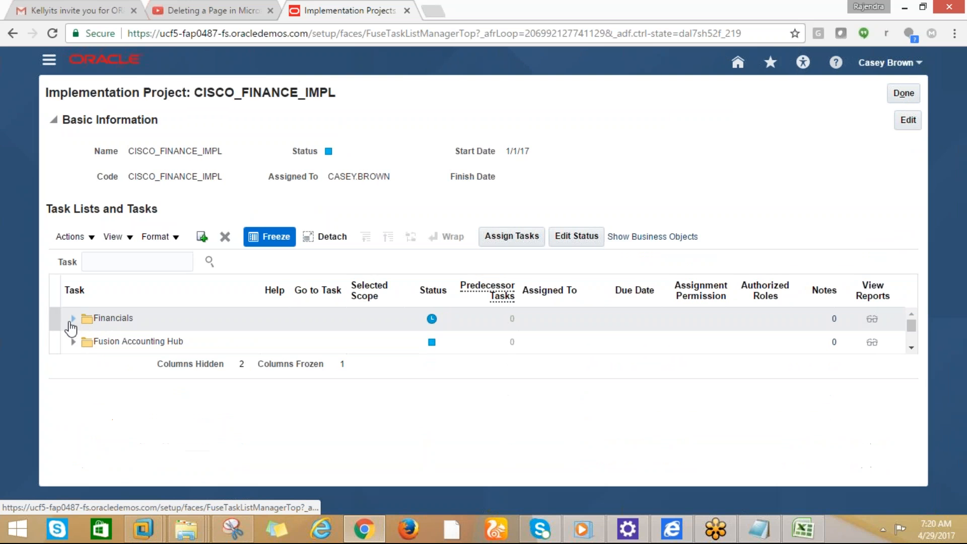
left_click(107, 264)
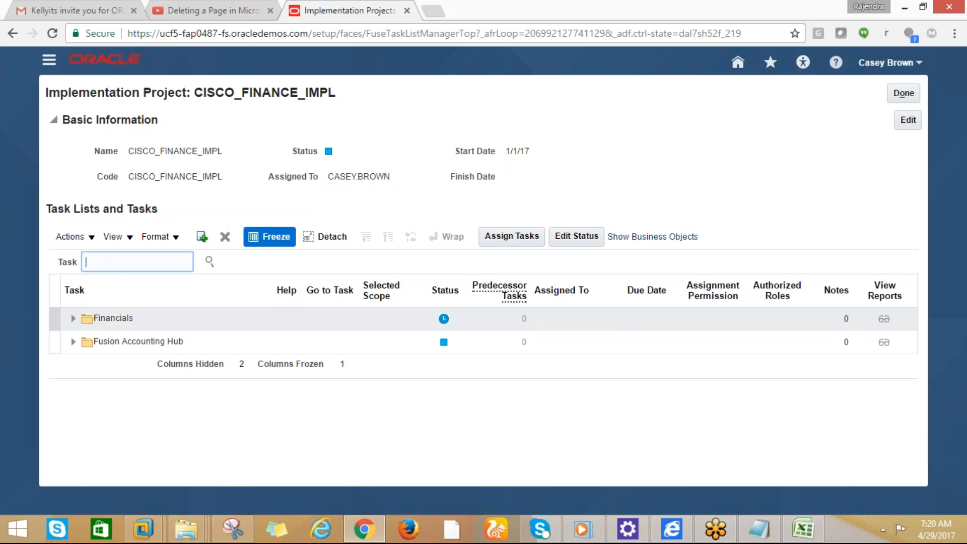
Search the project's tasks for 'manage currency'
type("manage currency")
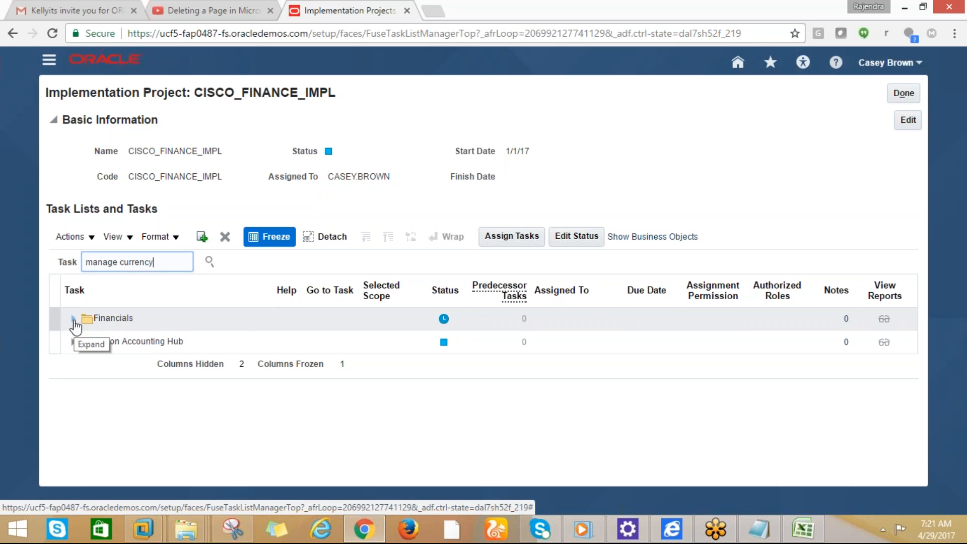
left_click(217, 287)
left_click(210, 261)
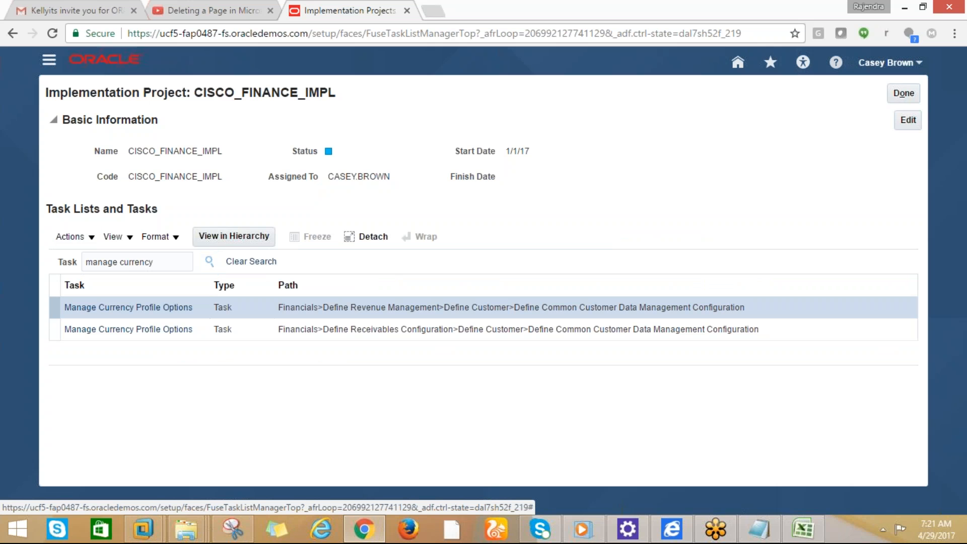
Show the first Manage Currency Profile Options task, reposition the Task column, then close the project
left_click_drag(159, 262, 79, 267)
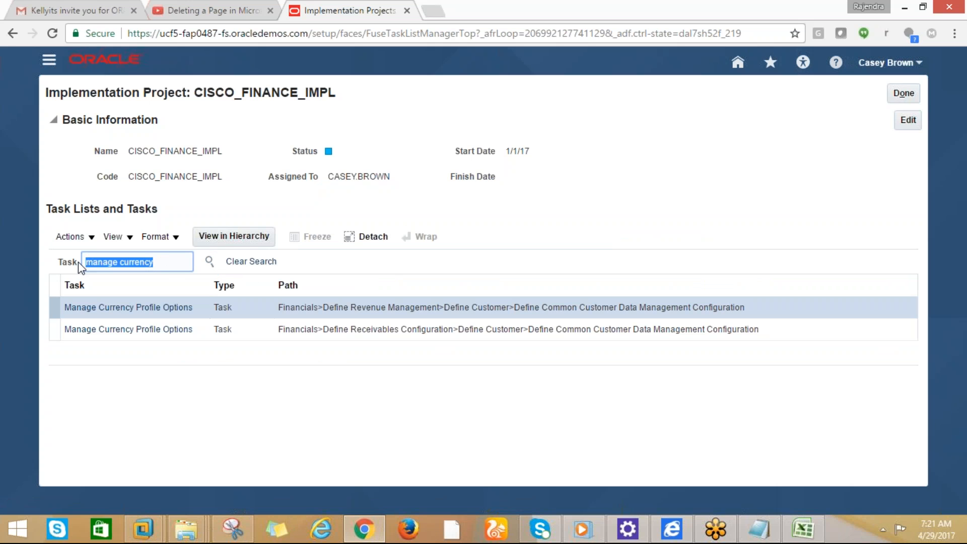
left_click(126, 311)
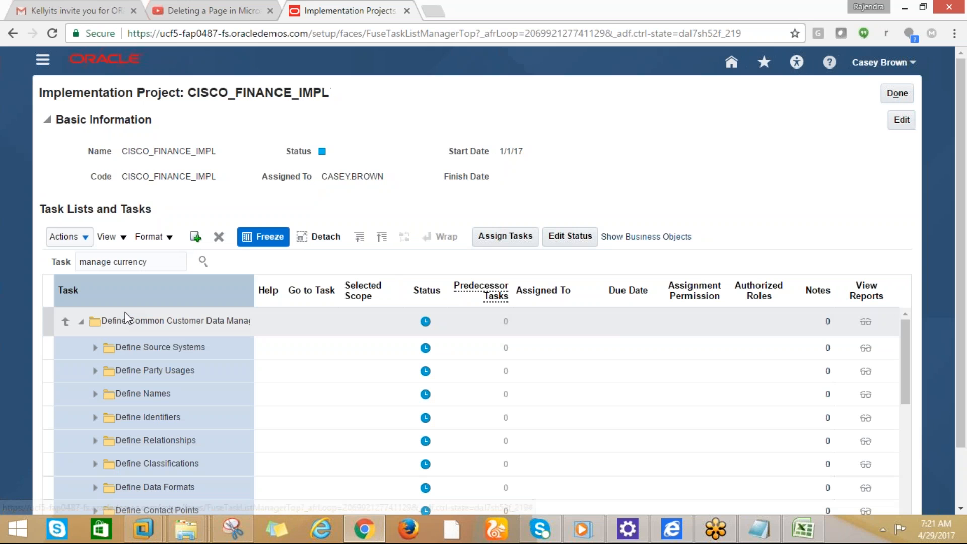
left_click_drag(144, 281, 153, 251)
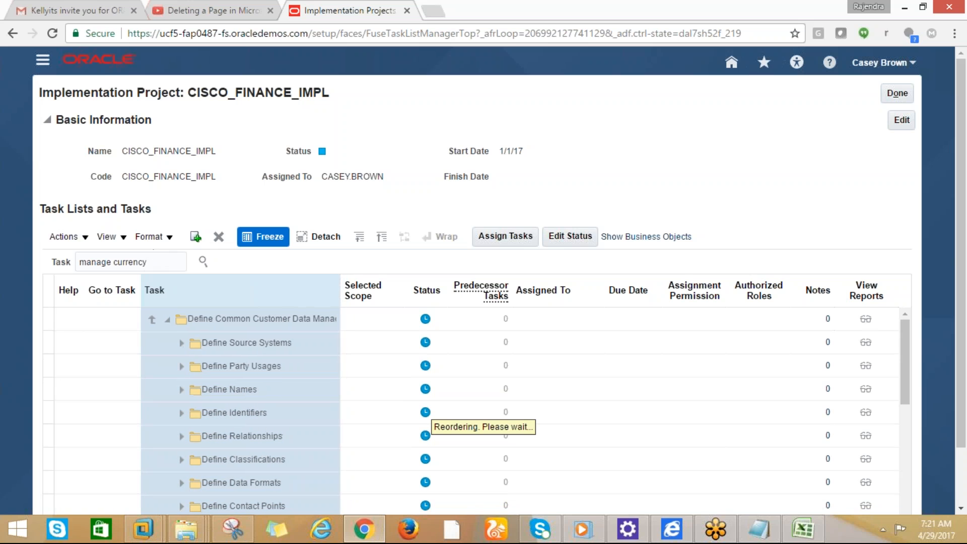
left_click(176, 262)
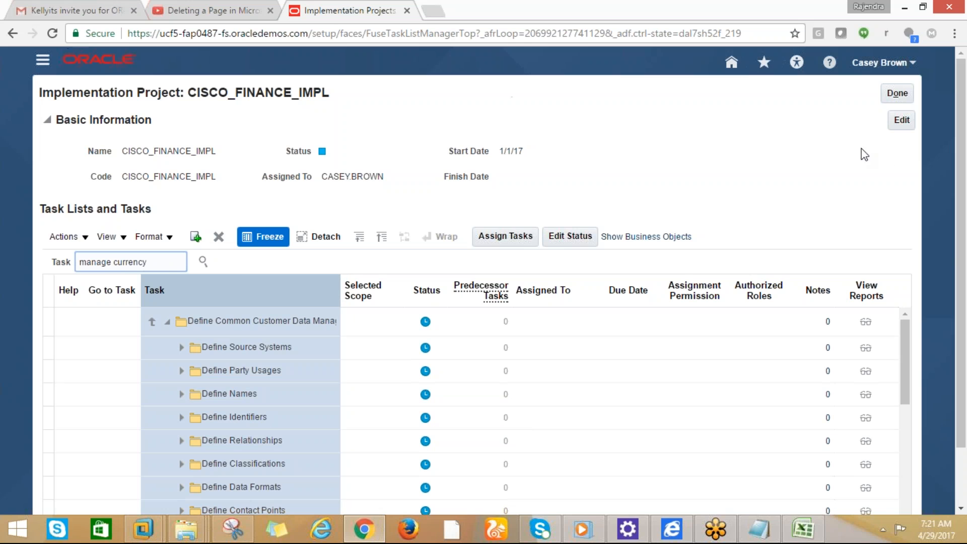
left_click(889, 93)
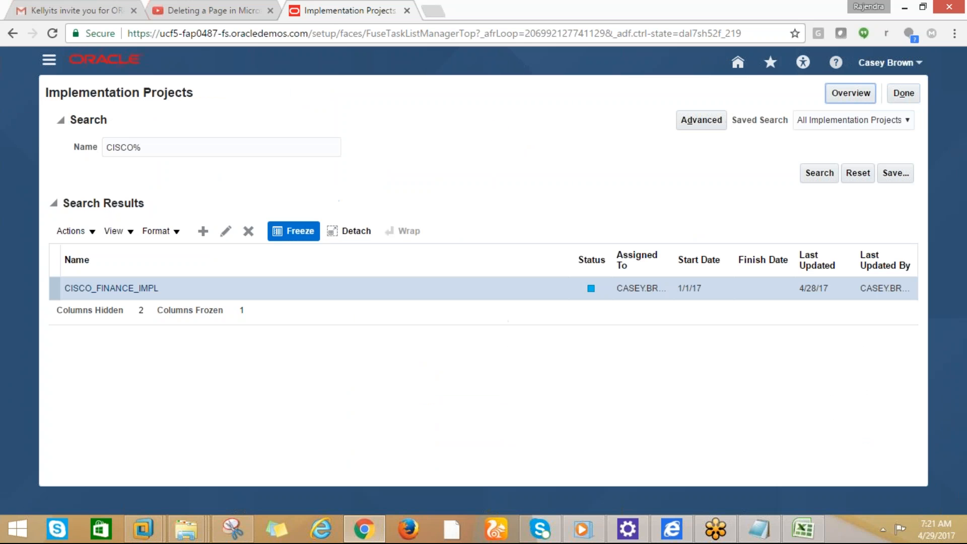
Open CISCO_FINANCE_IMPL, toggle the Financials task list, then go back to all projects
left_click(124, 291)
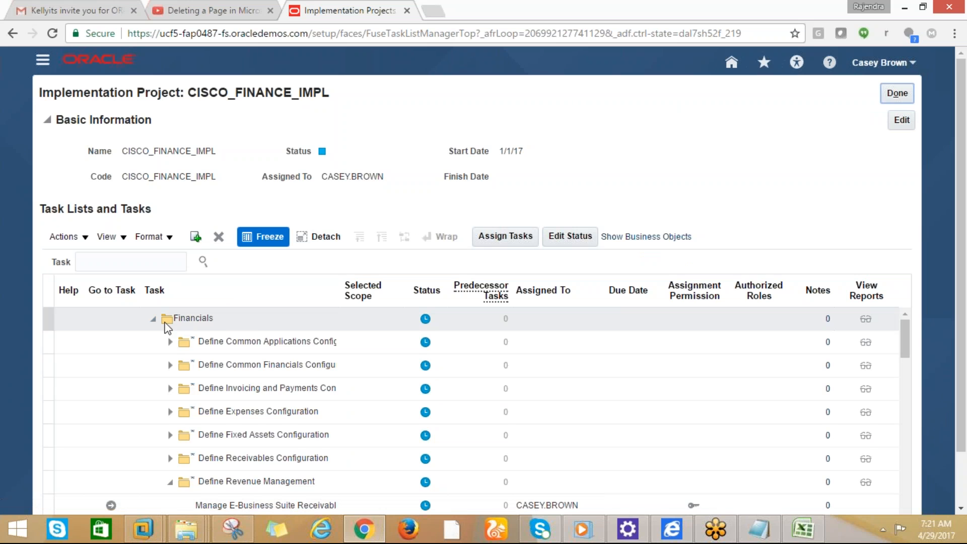
left_click(154, 318)
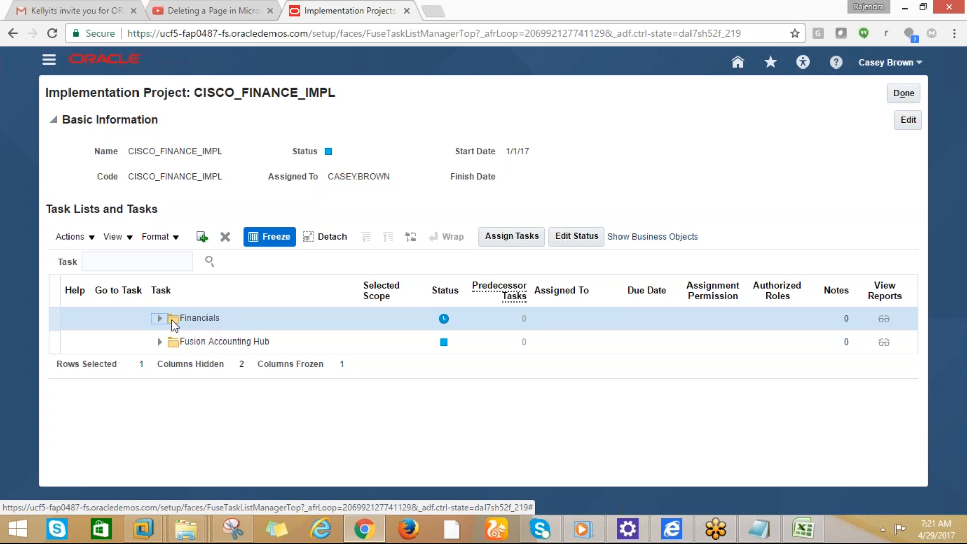
left_click(159, 319)
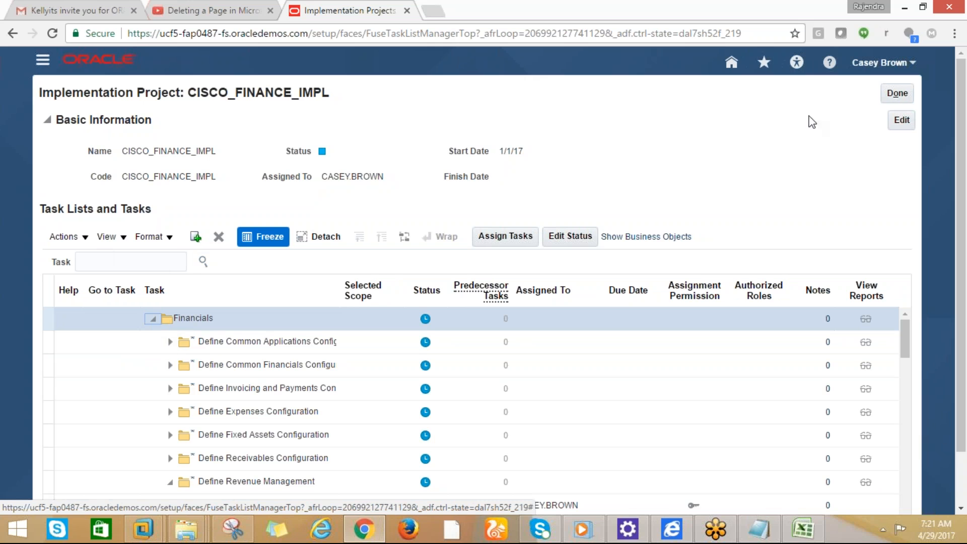
left_click(896, 95)
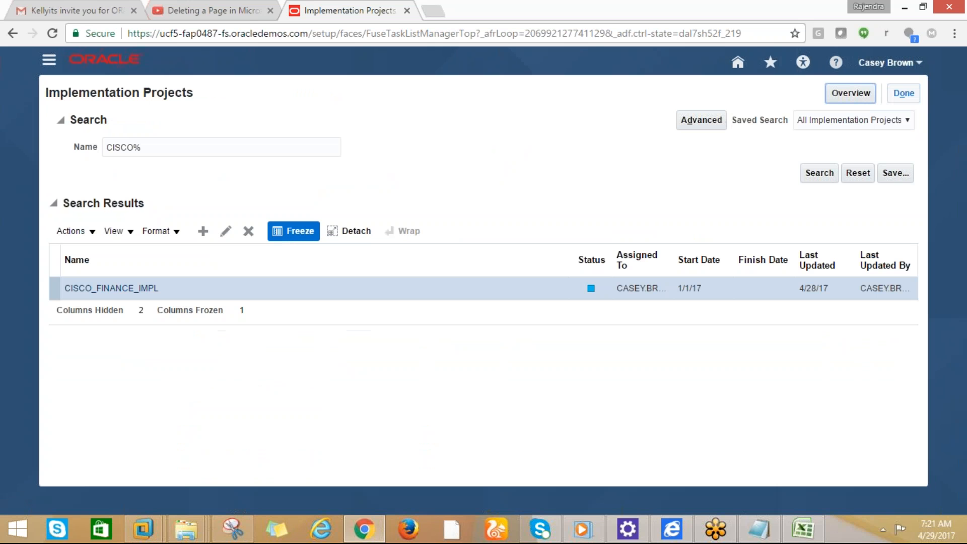
left_click(899, 96)
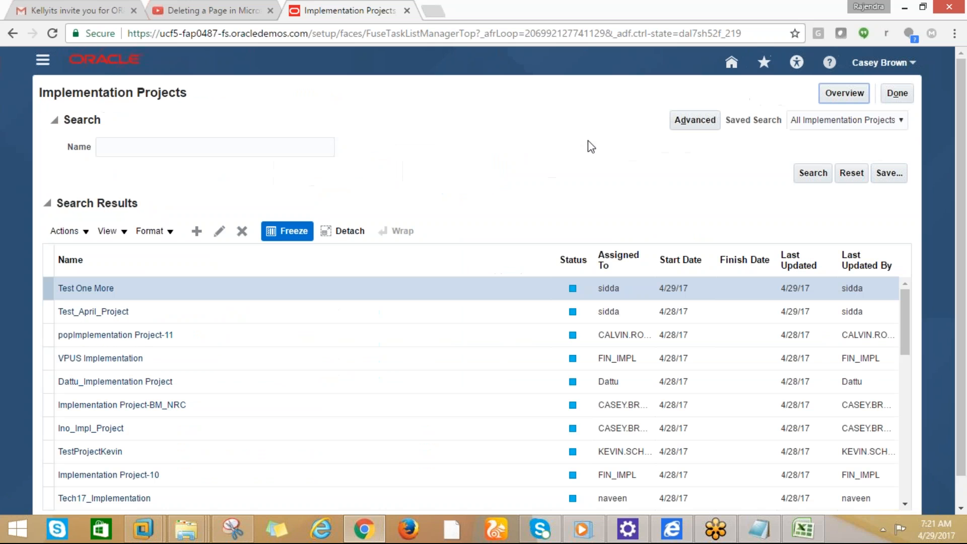
Search project names for 'cisco' and reopen CISCO_FINANCE_IMPL
left_click(164, 147)
type("cisco")
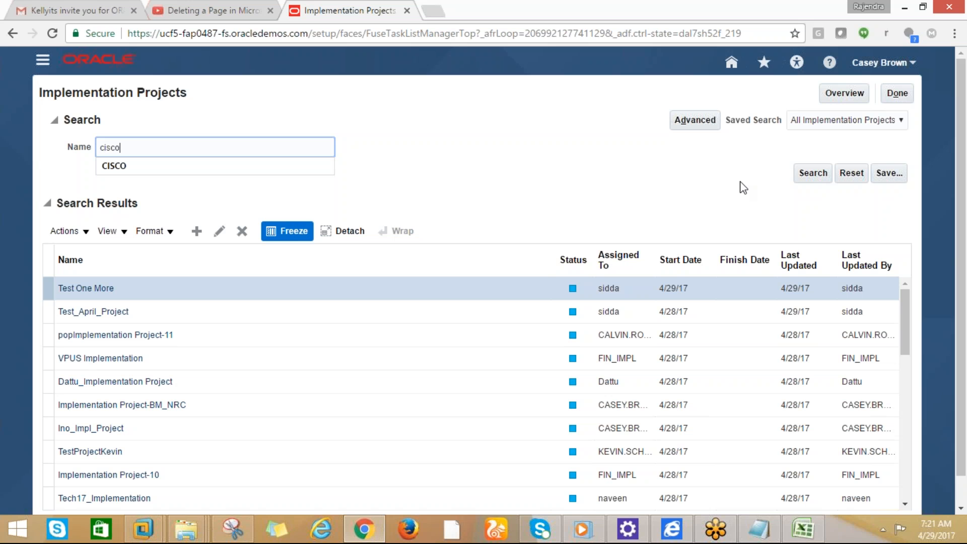
left_click(815, 173)
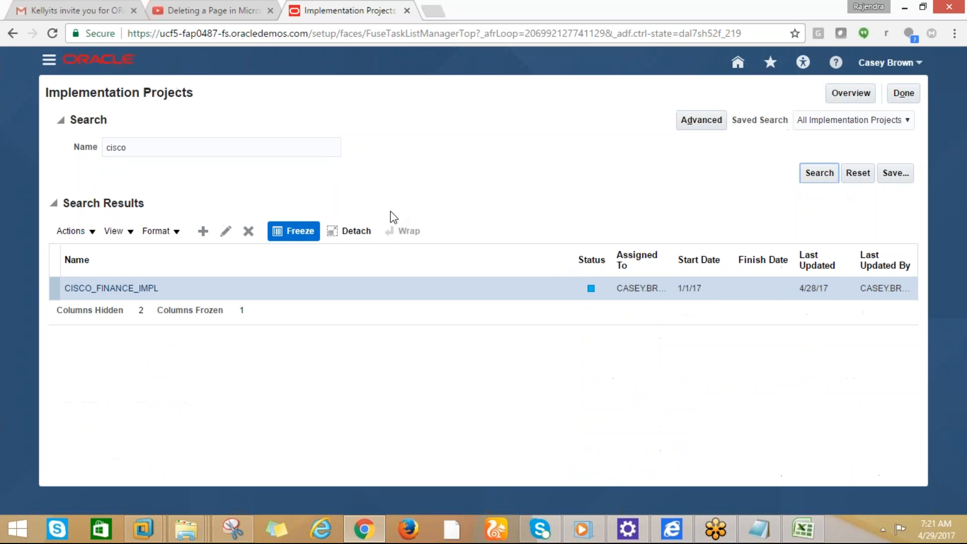
left_click(111, 288)
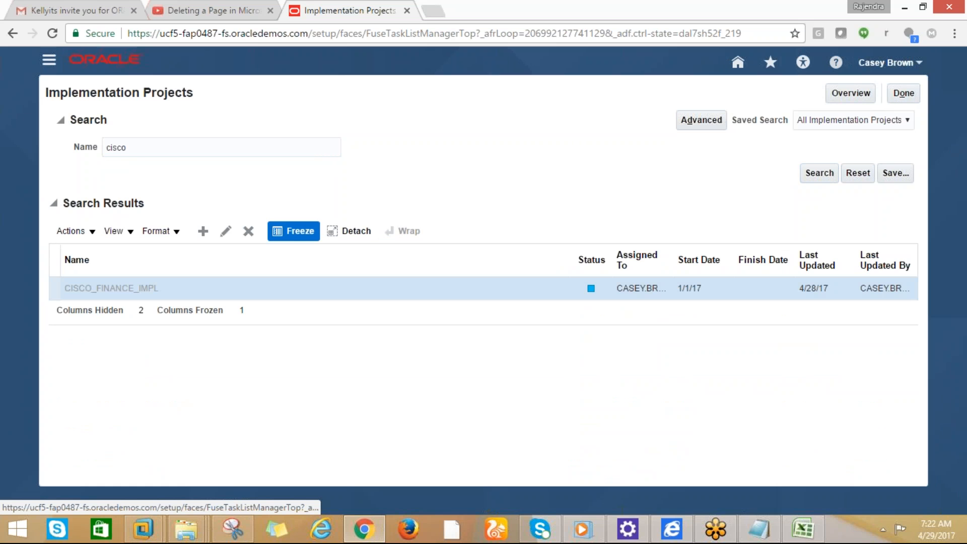
left_click(130, 262)
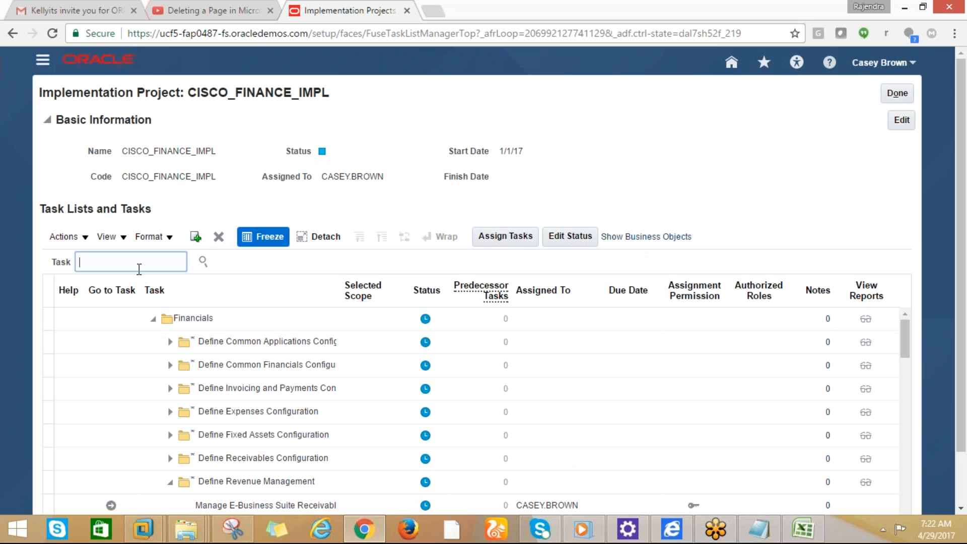
Search tasks for 'manage currency%', narrow it to 'currency%', then close the project
type("manage currency%")
left_click(202, 261)
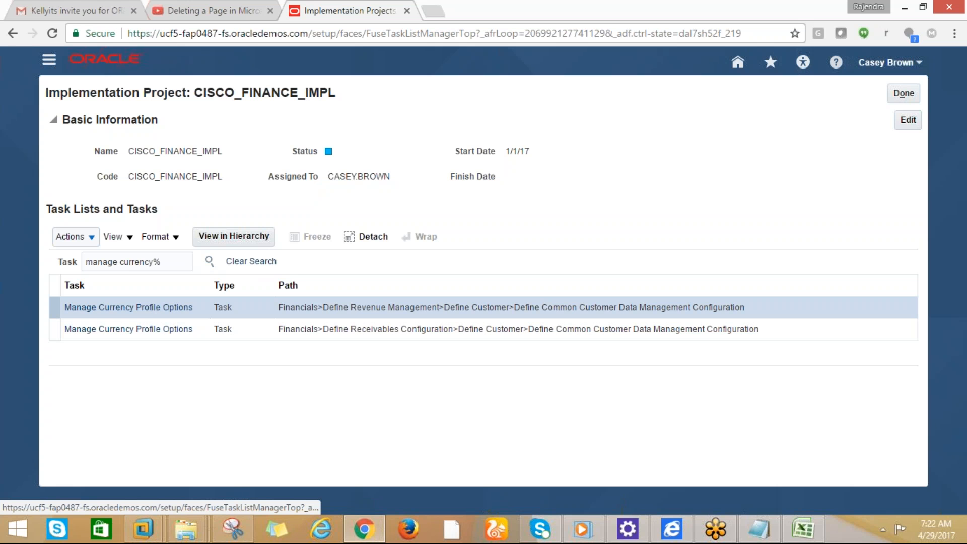
left_click(125, 266)
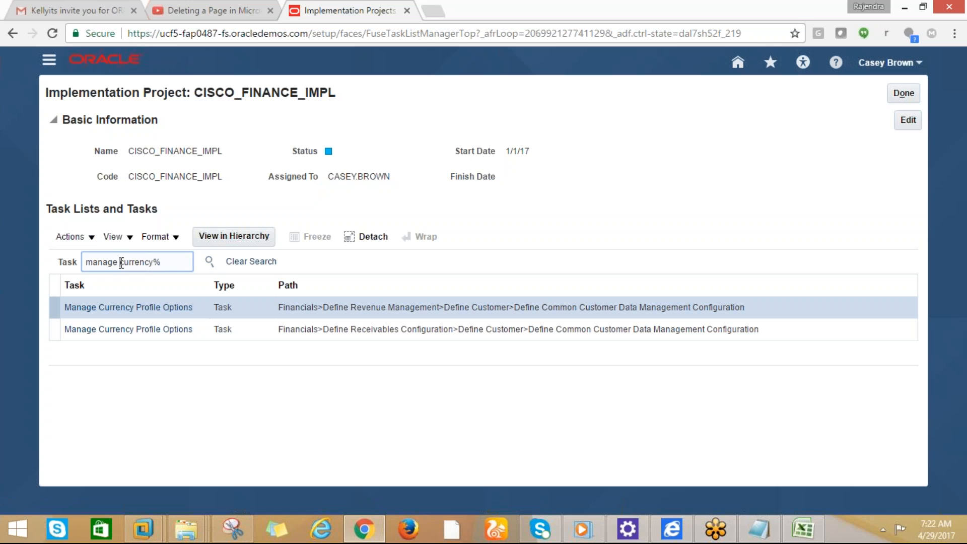
key("BackSpace")
key("BackSpace")
key("BackSpace")
key("BackSpace")
key("BackSpace")
key("BackSpace")
key("BackSpace")
left_click(210, 261)
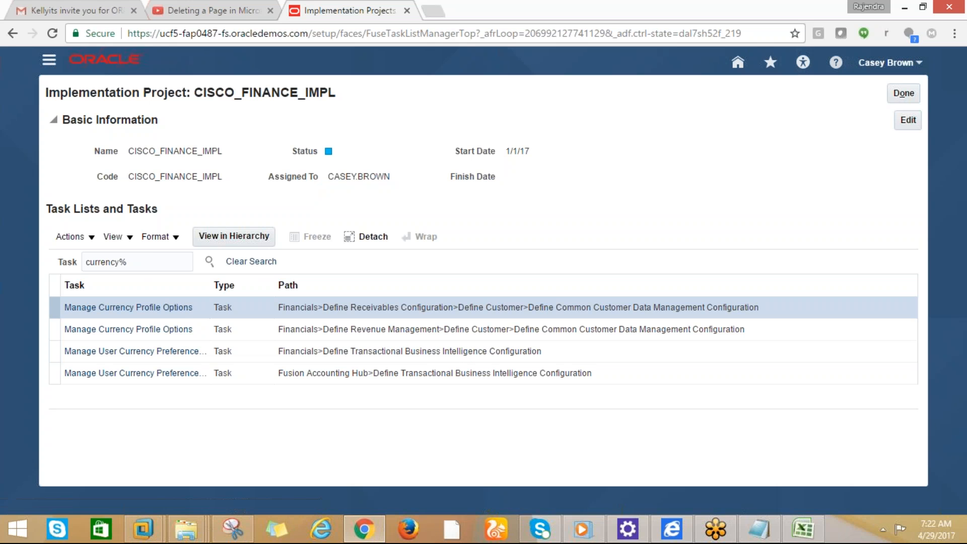
left_click(912, 100)
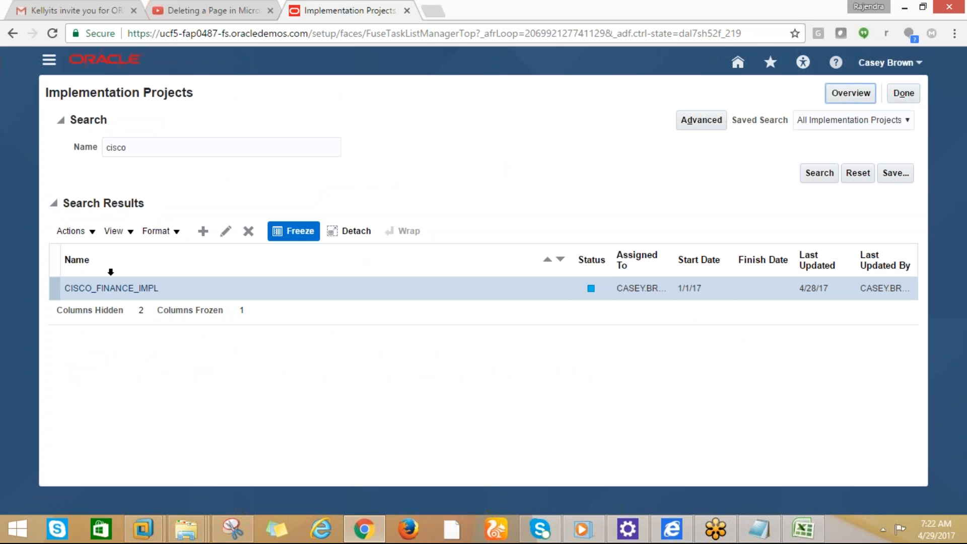
Reopen CISCO_FINANCE_IMPL, widen the Task column, and expand Define Ledgers and Define General Ledger Options
left_click(111, 288)
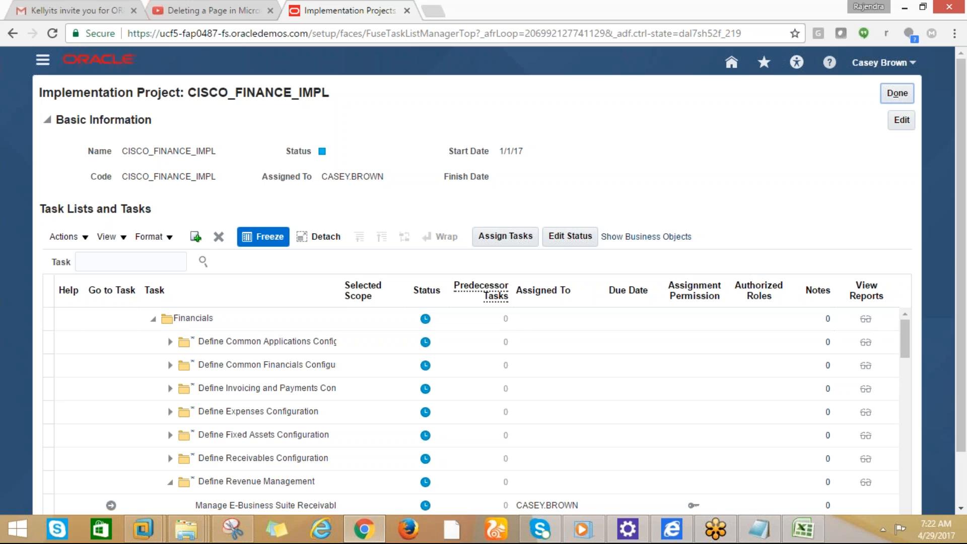
left_click_drag(339, 304, 443, 310)
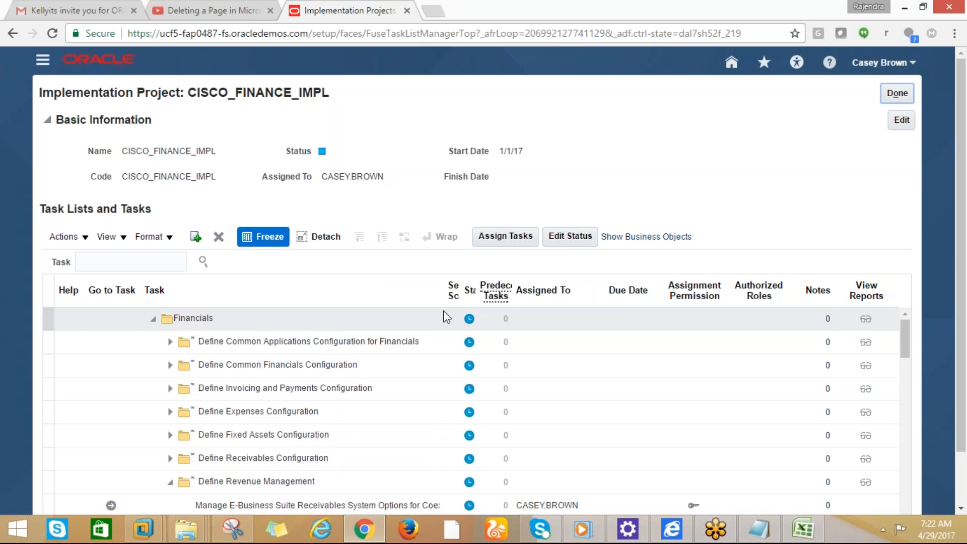
left_click(170, 343)
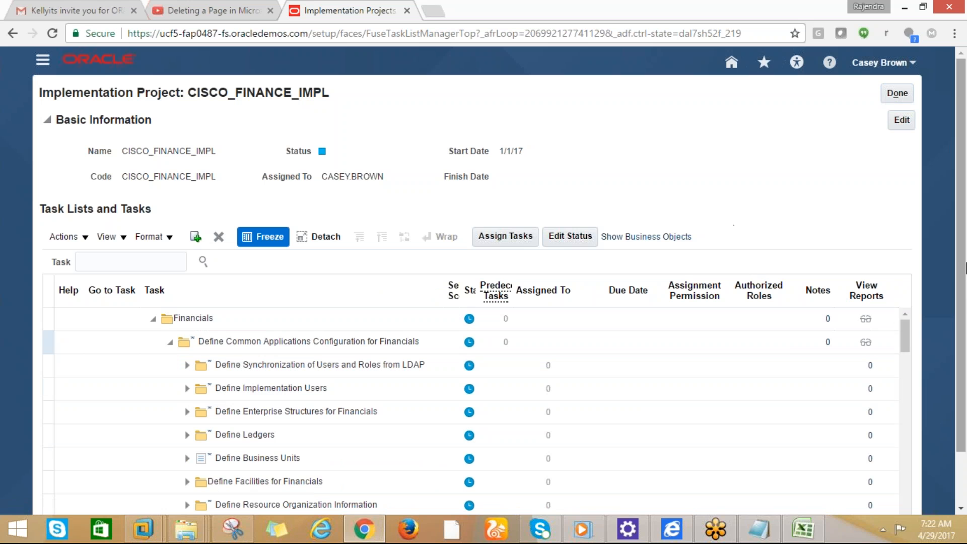
scroll(961, 316, "down", 2)
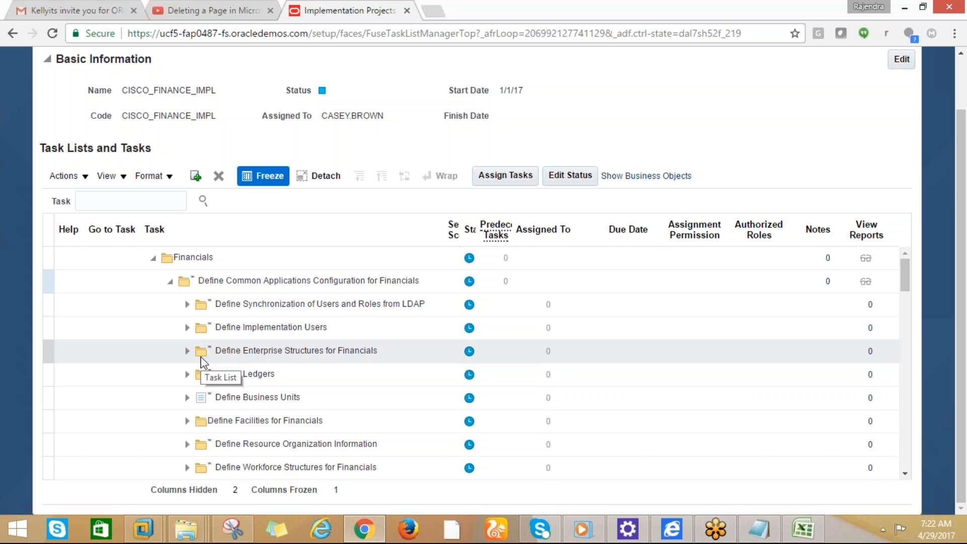
left_click(187, 375)
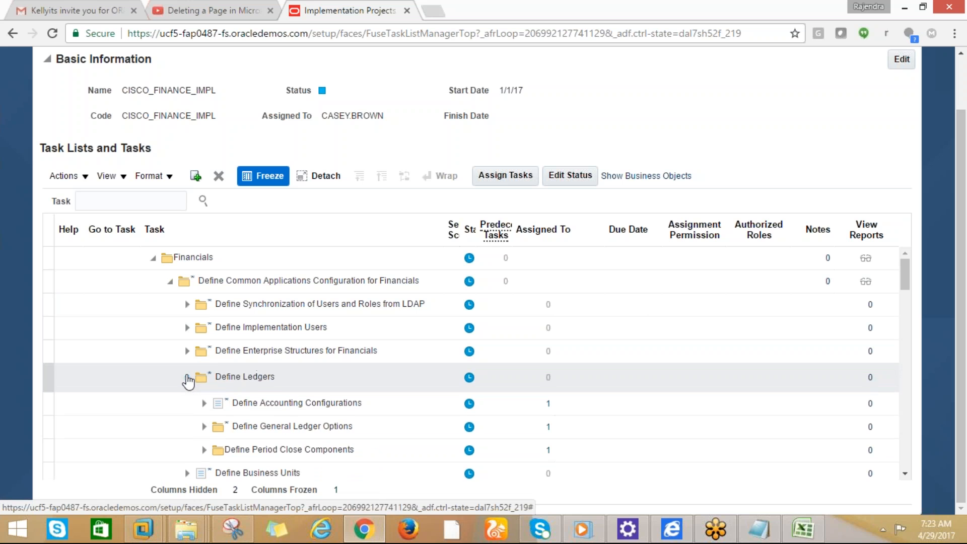
left_click(187, 375)
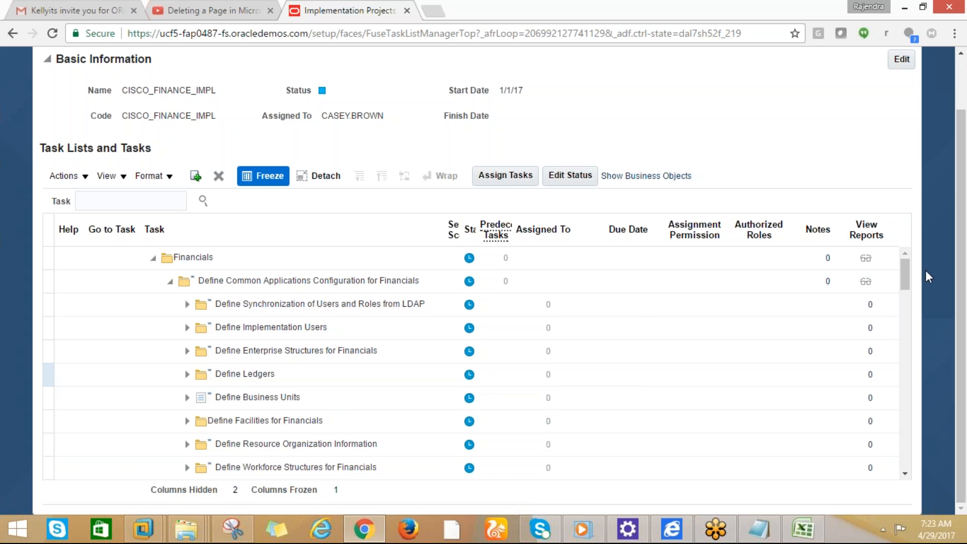
mouse_move(906, 277)
left_mouse_down()
mouse_move(911, 302)
mouse_move(910, 289)
left_mouse_up()
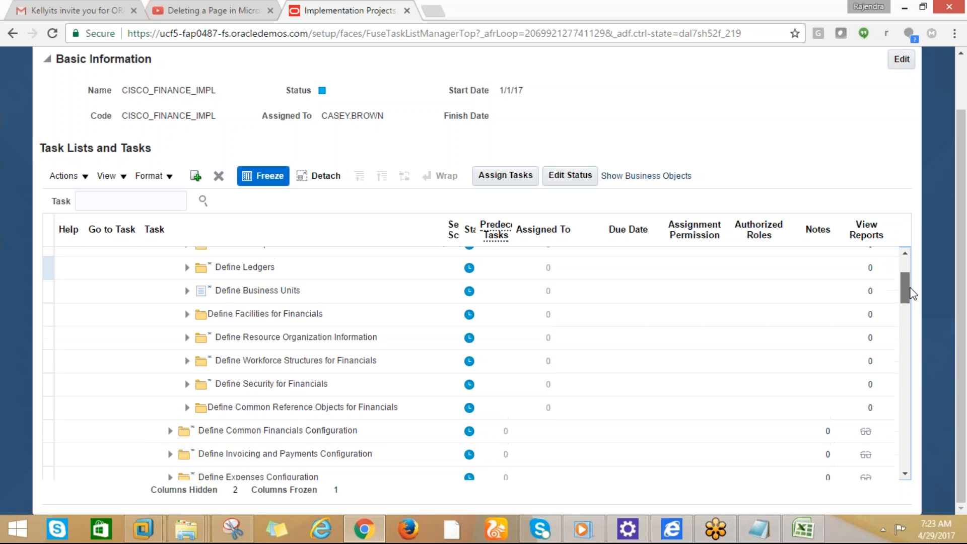
left_click(187, 268)
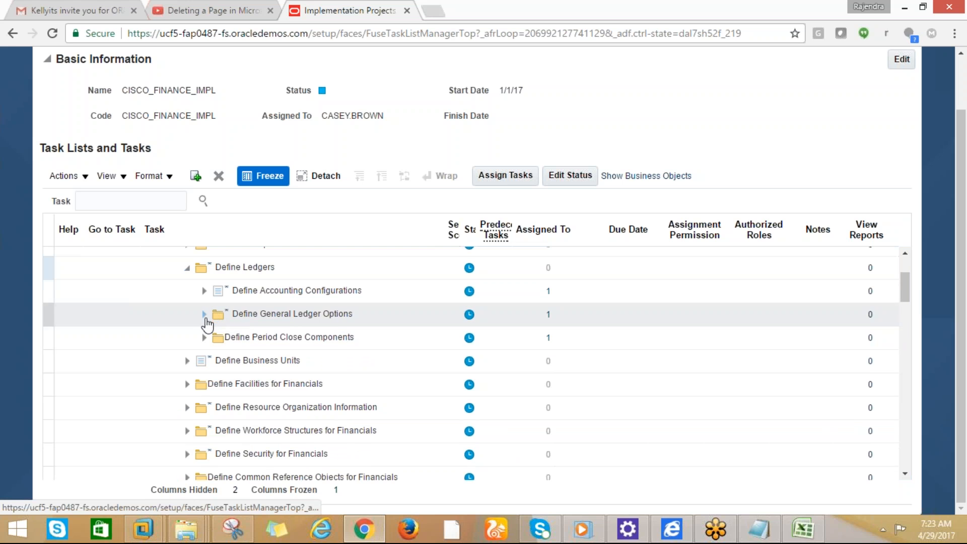
left_click(202, 359)
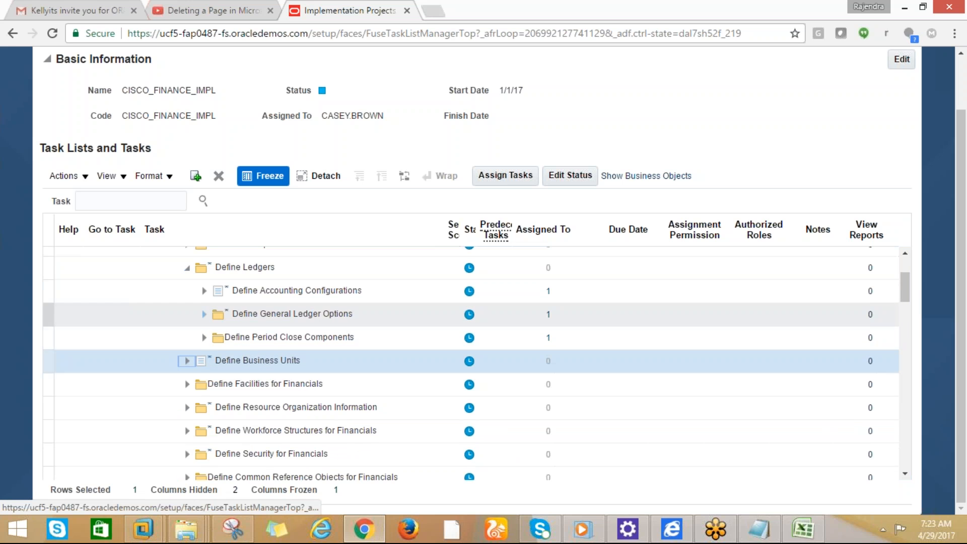
left_click(205, 315)
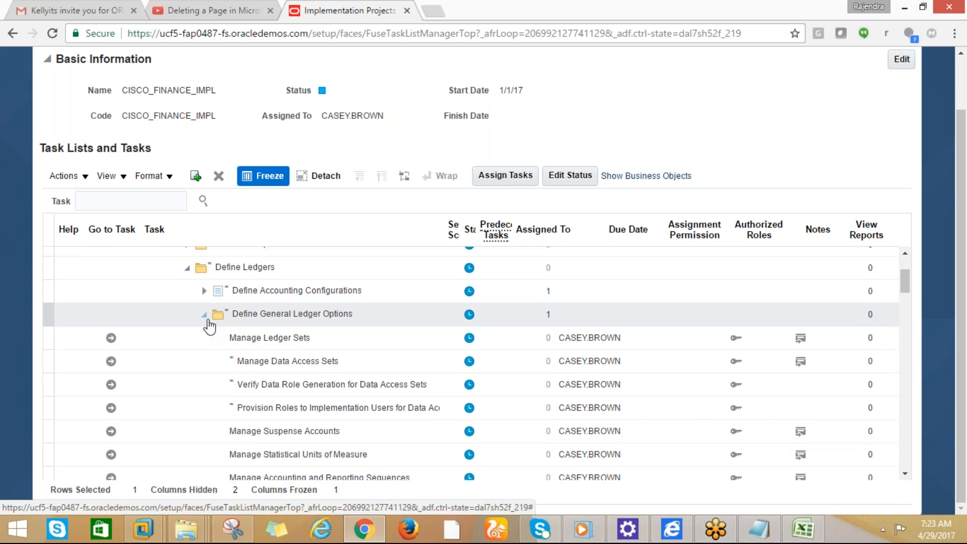
left_click_drag(905, 297, 905, 285)
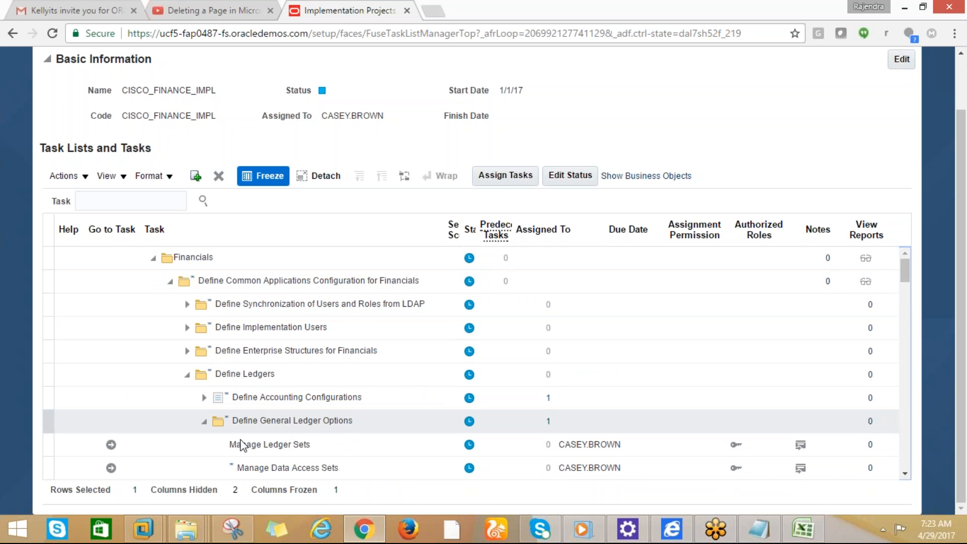
Expand Enterprise Structures, Financial Reporting Structures, Chart of Accounts and Define Currencies to reach Manage Currencies
left_click(188, 352)
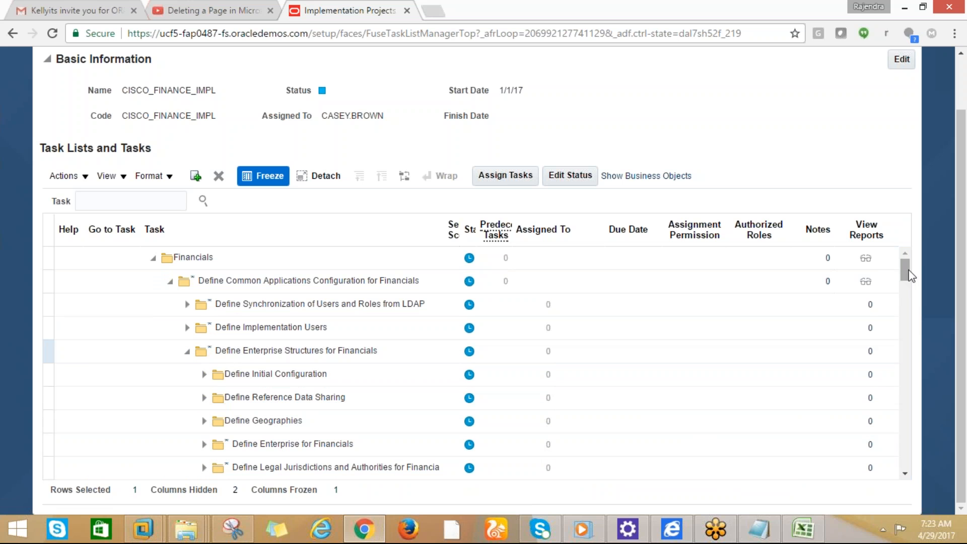
scroll(910, 282, "down", 3)
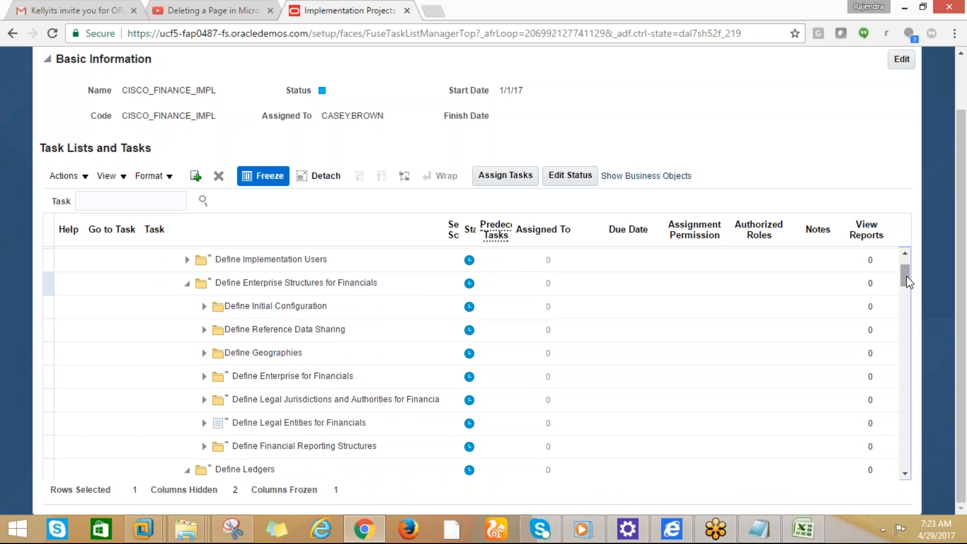
left_click(205, 448)
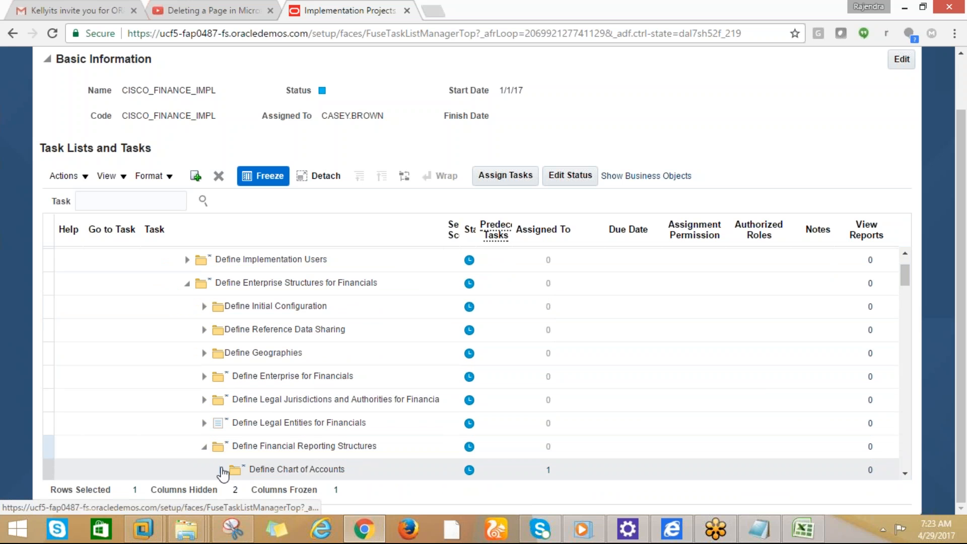
left_click(222, 469)
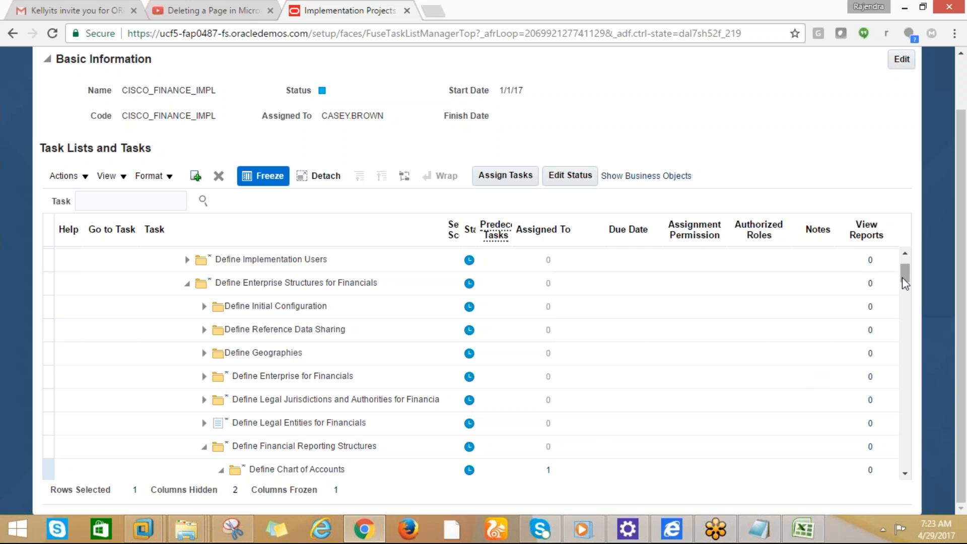
left_click_drag(903, 279, 904, 314)
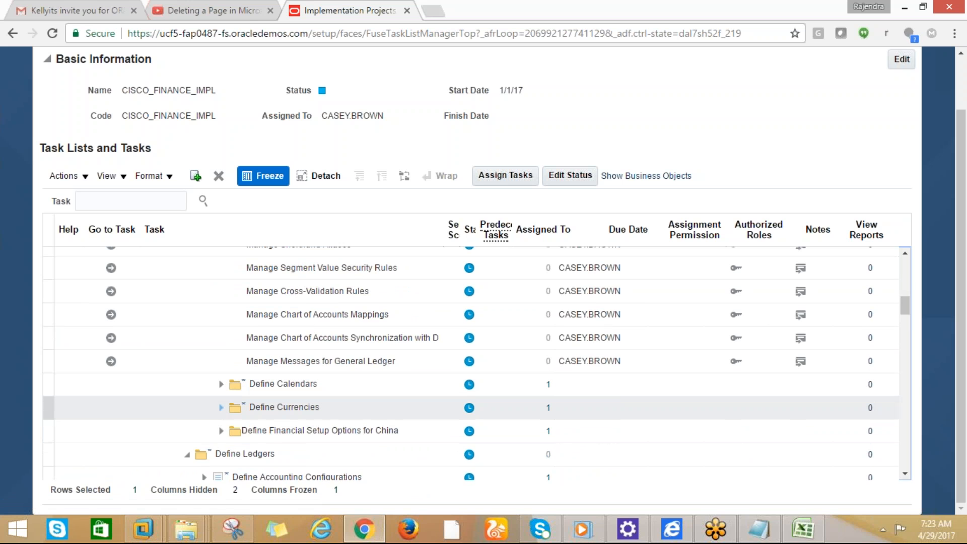
left_click(221, 407)
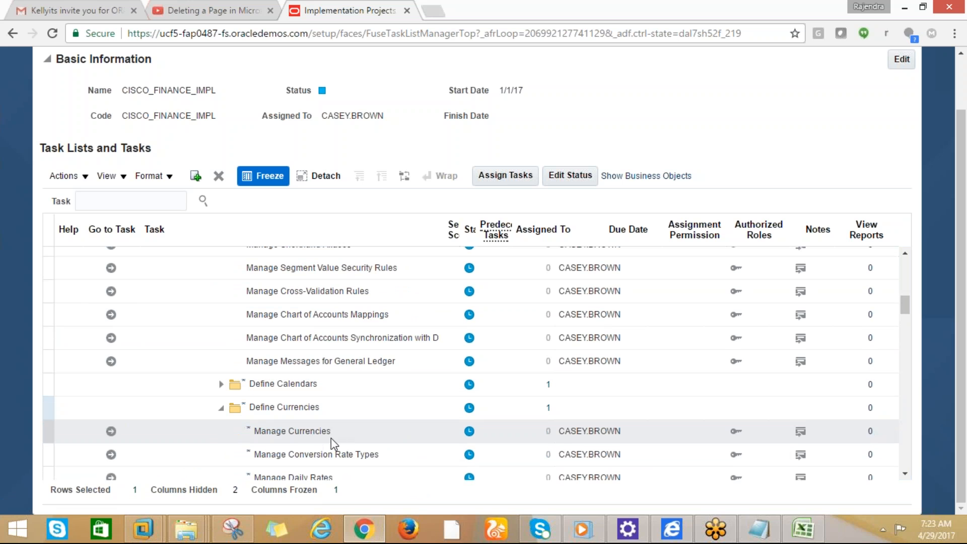
left_click(333, 434)
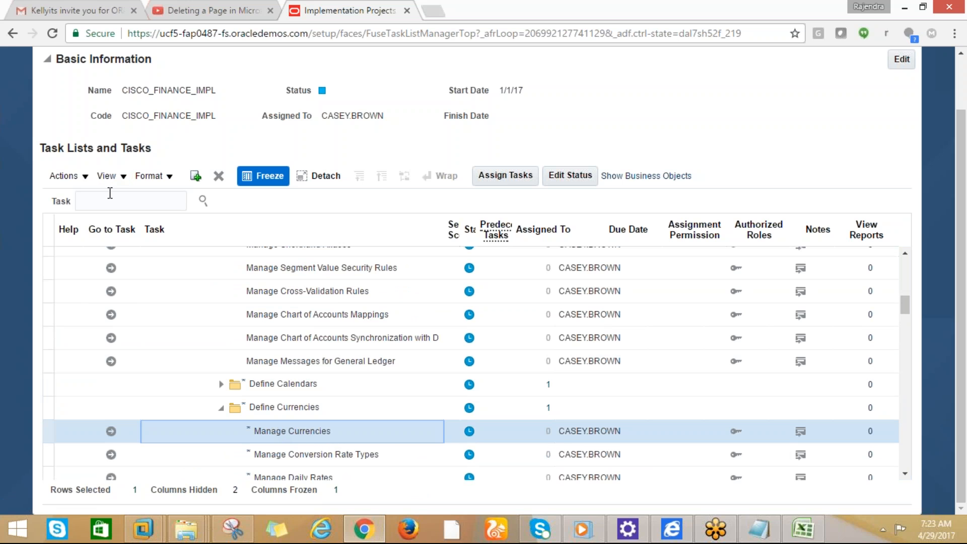
left_click(110, 201)
Search tasks for 'manage currencies' and copy the first Manage Currencies task name
type("manage curre")
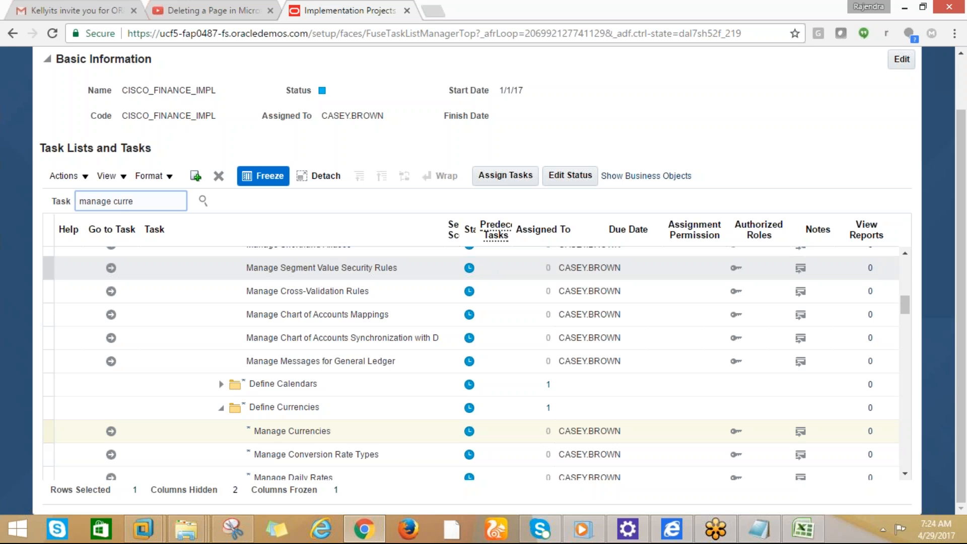
type("ncies")
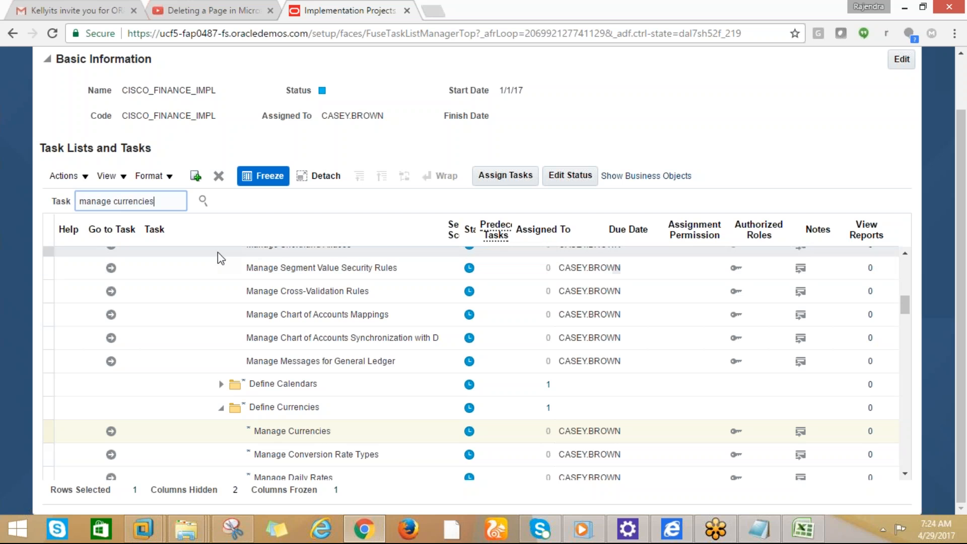
left_click(203, 200)
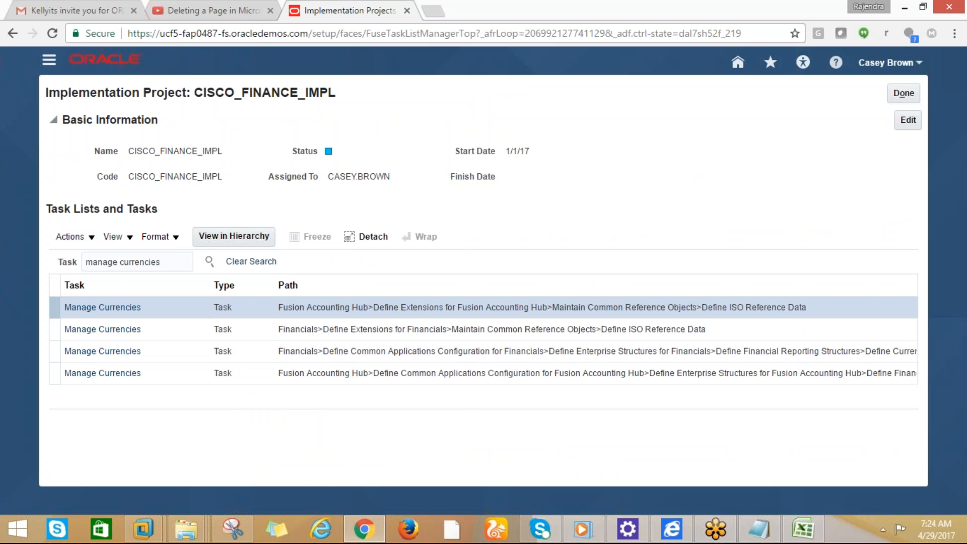
left_click_drag(144, 308, 64, 308)
key("ctrl+c")
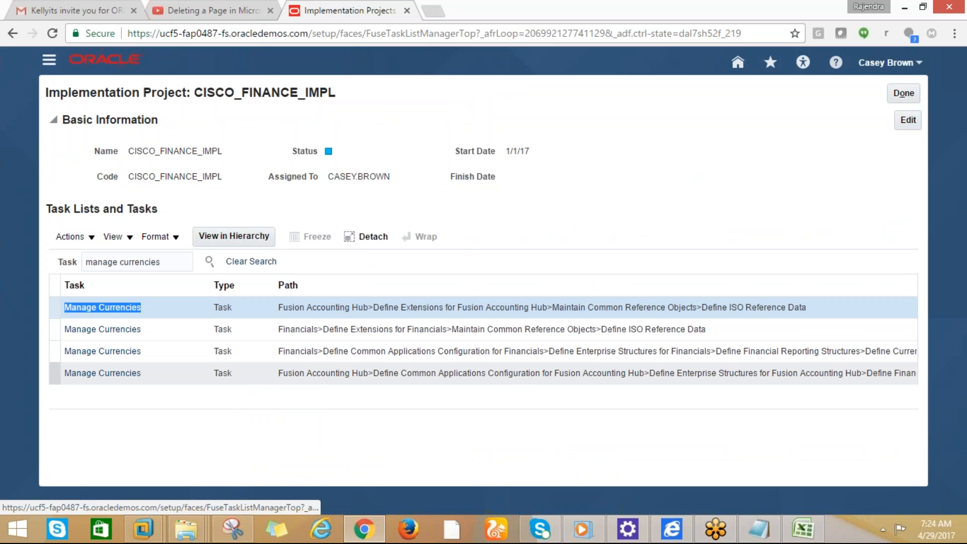
key("alt+Tab")
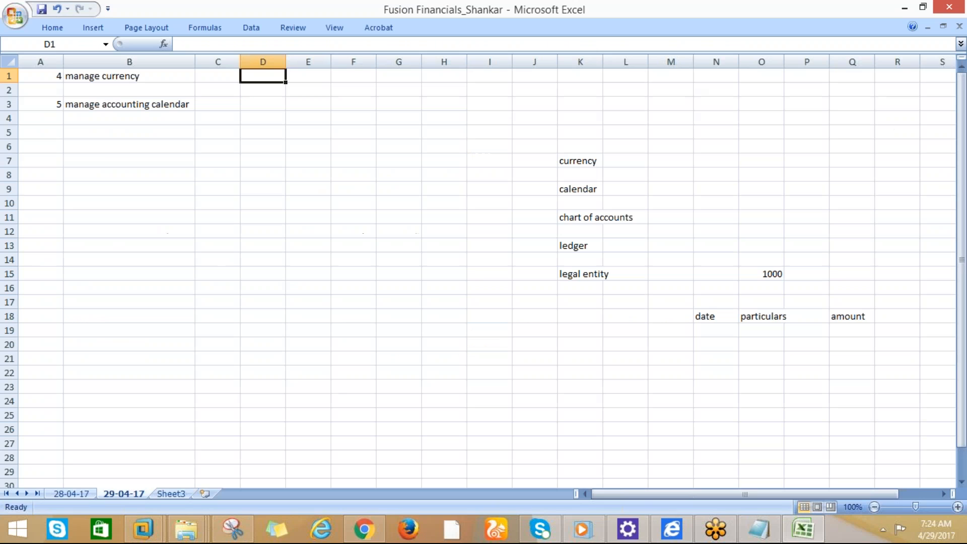
Paste the copied Manage Currencies link into Excel cell B1, verify it, and return to Oracle
left_click(109, 75)
key("ctrl+v")
left_click(157, 142)
left_click(153, 87)
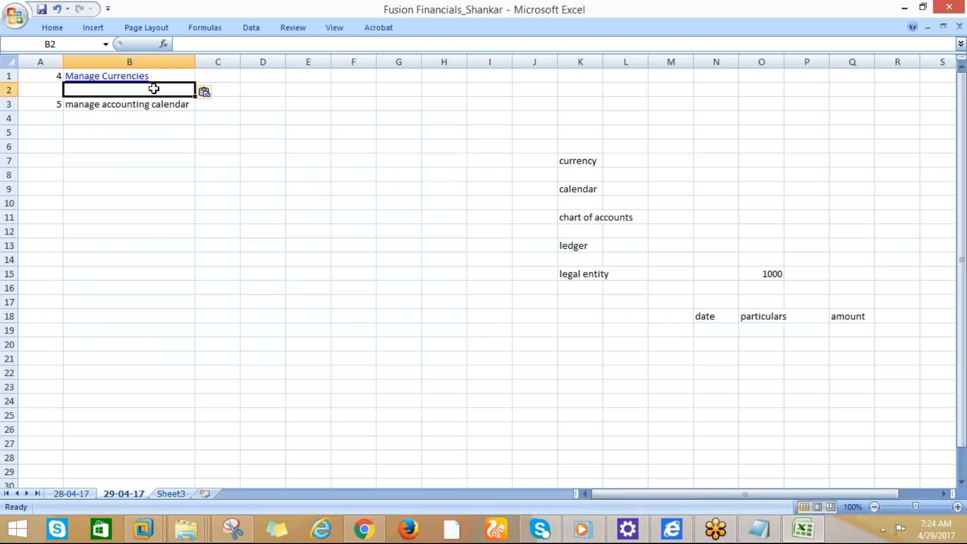
key("Up")
key("alt+Tab")
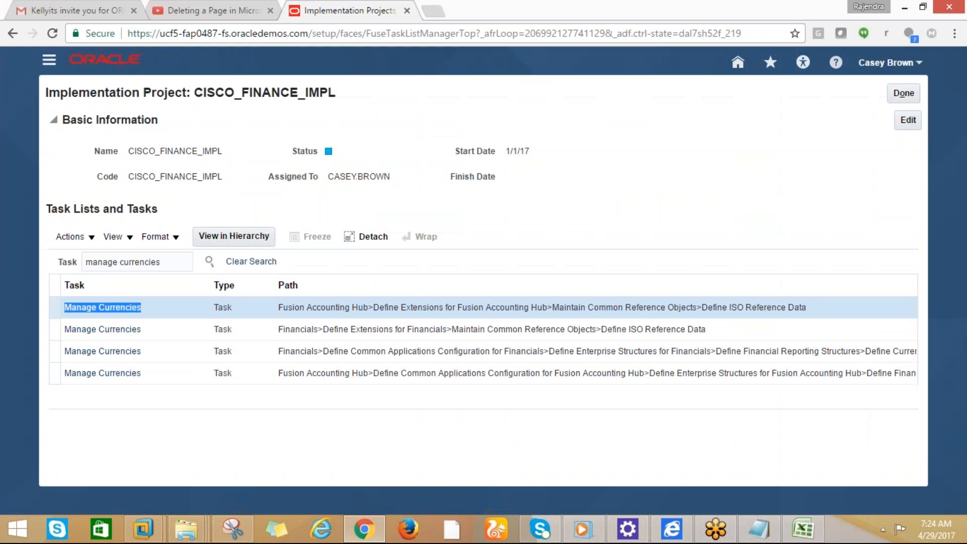
Locate Manage Currencies in the task hierarchy and launch its task page
left_click(119, 308)
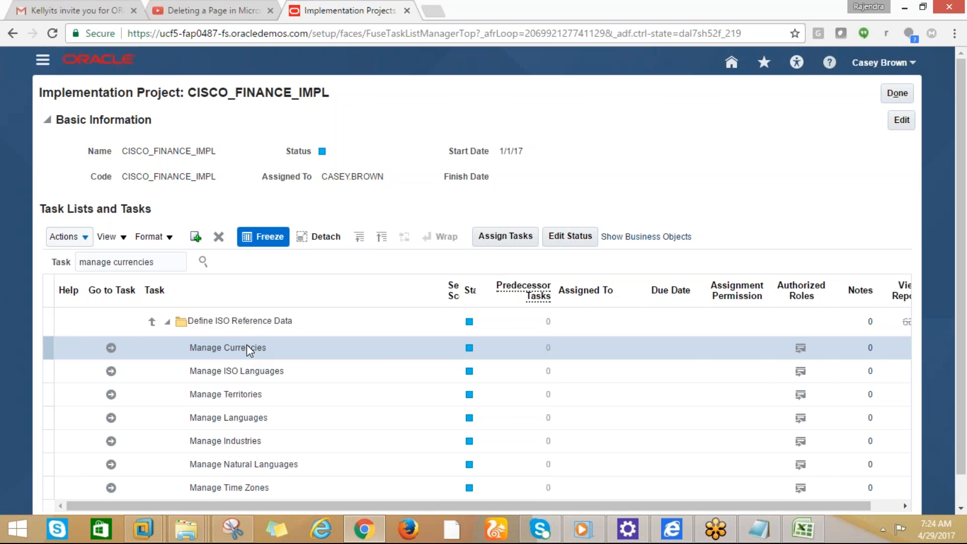
left_click(111, 348)
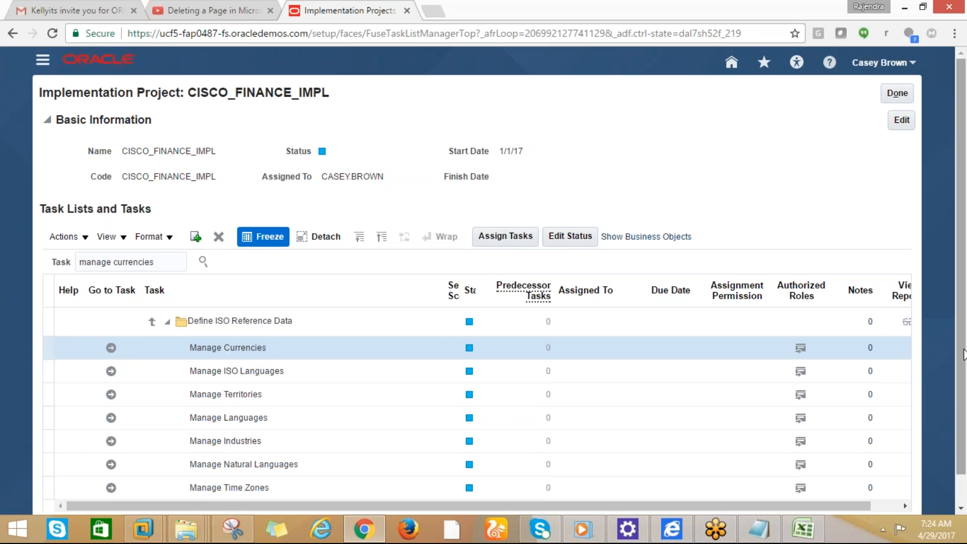
scroll(964, 353, "down", 1)
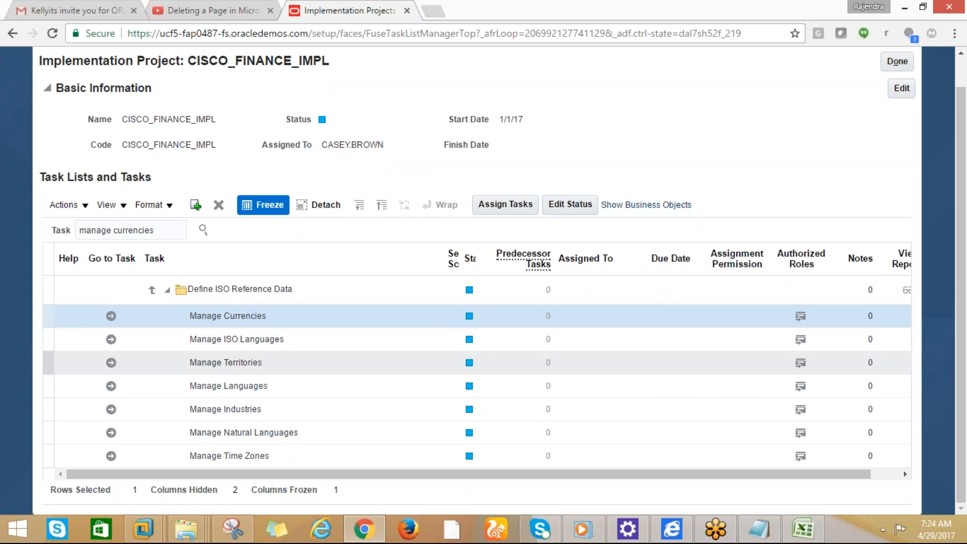
left_click(111, 316)
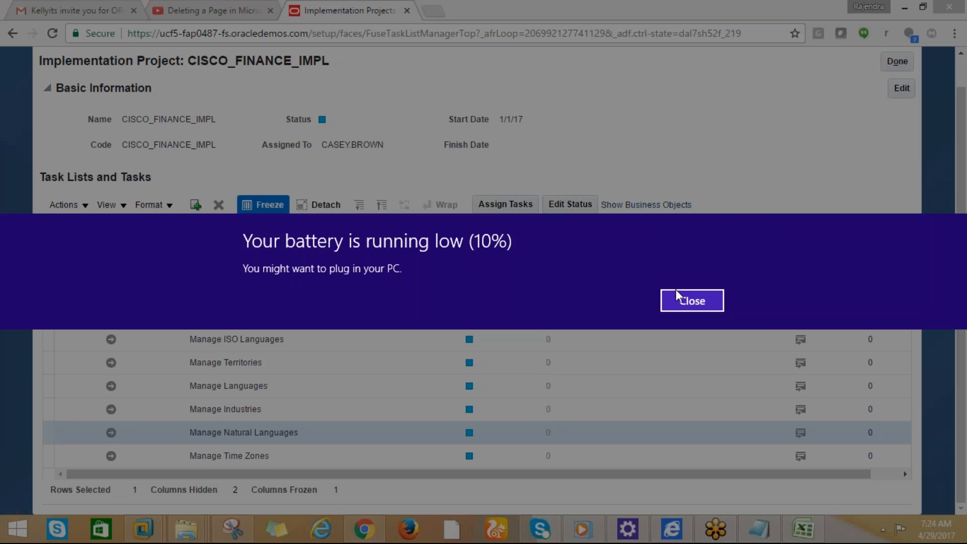
Dismiss the low battery notice, toggle the hidden tray icons, and bring up GoToMeeting's taskbar options
left_click(676, 297)
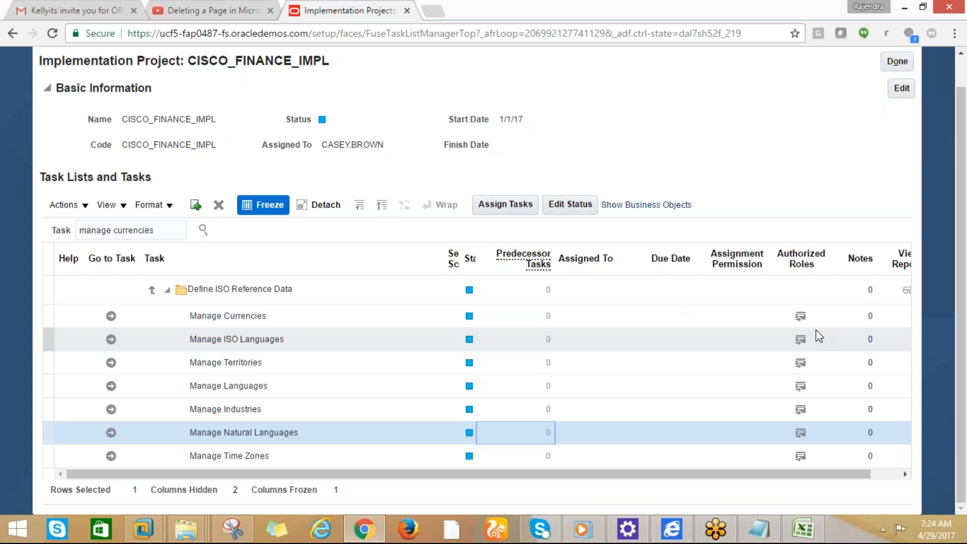
left_click(882, 530)
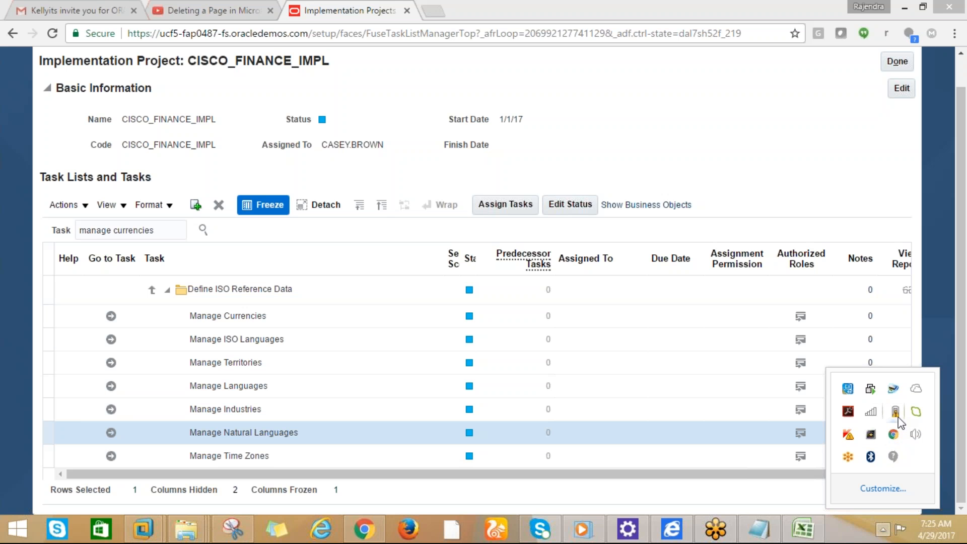
left_click(856, 536)
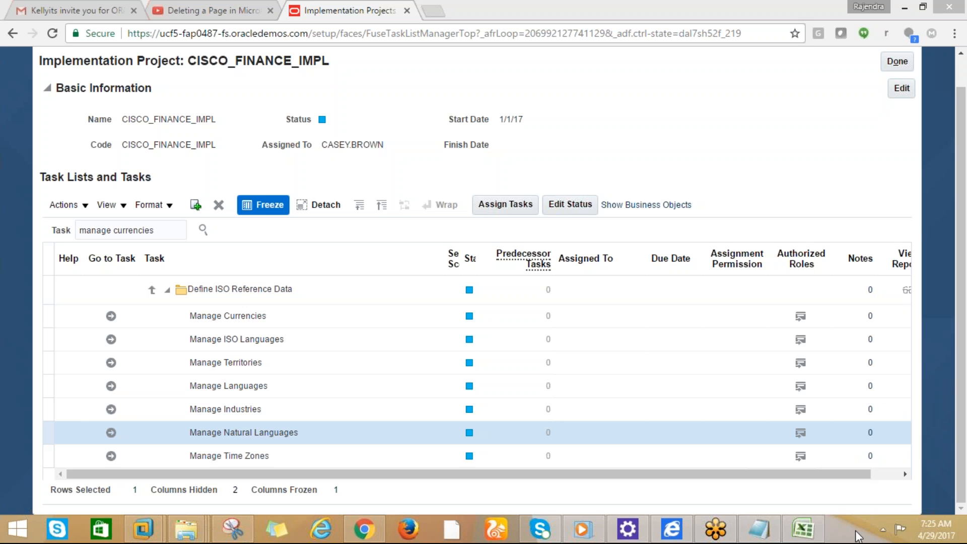
left_click(882, 533)
left_click(882, 533)
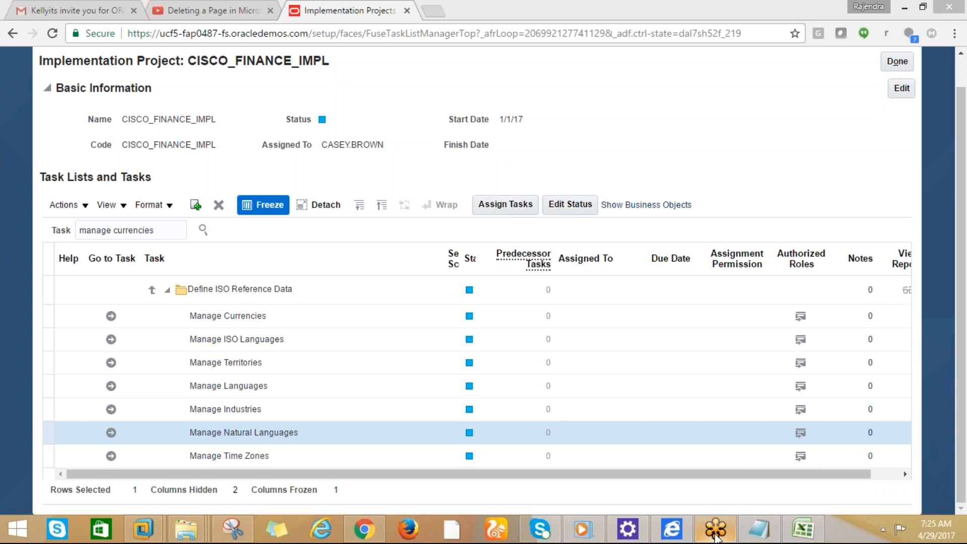
mouse_move(716, 536)
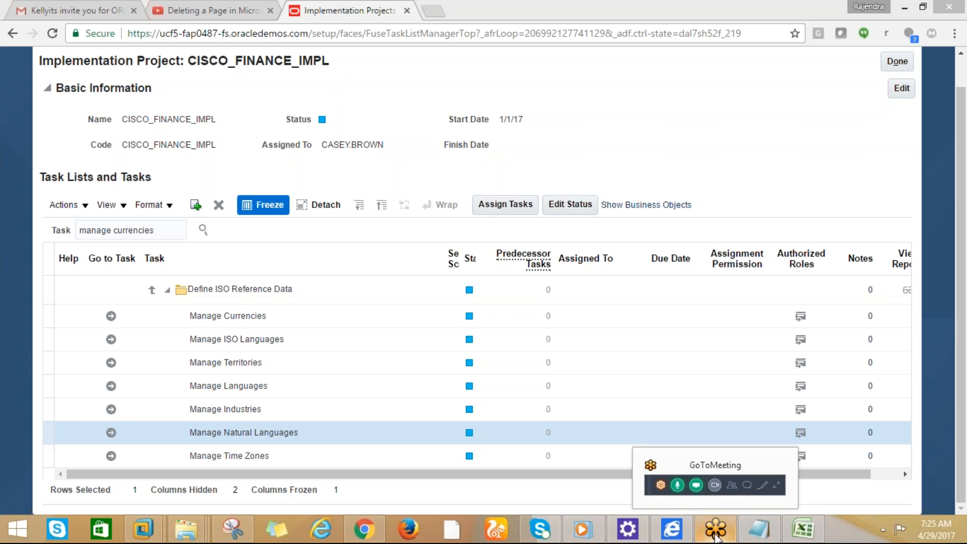
right_click(715, 537)
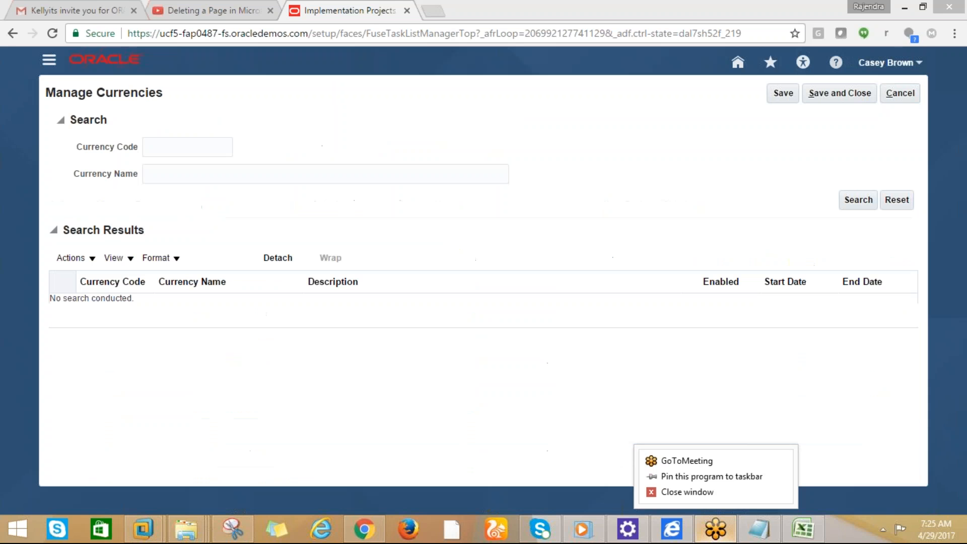
left_click(724, 530)
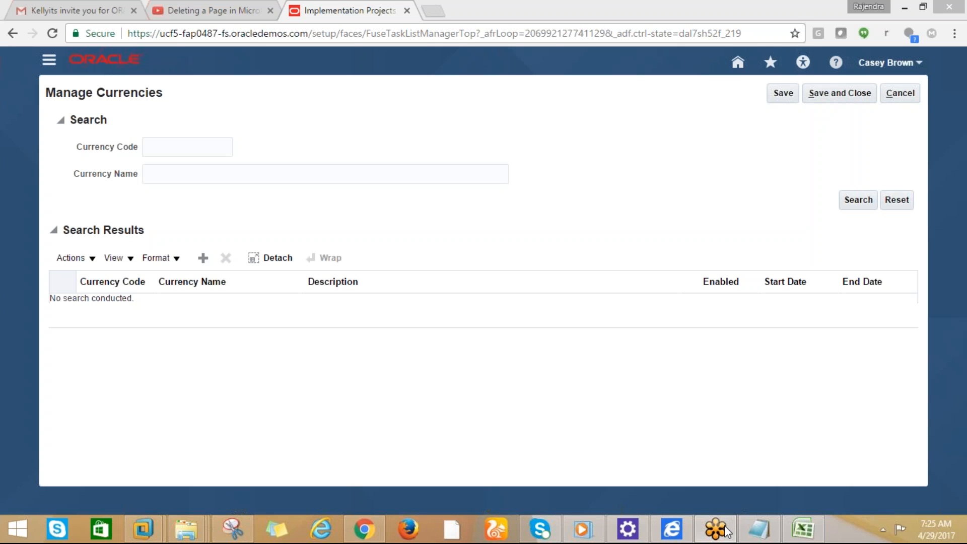
right_click(727, 532)
right_click(963, 468)
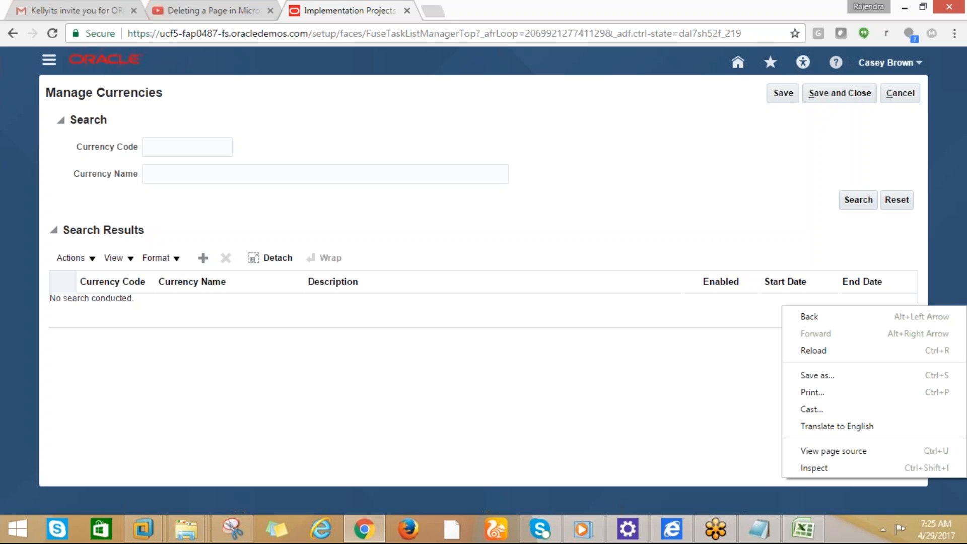
left_click(681, 319)
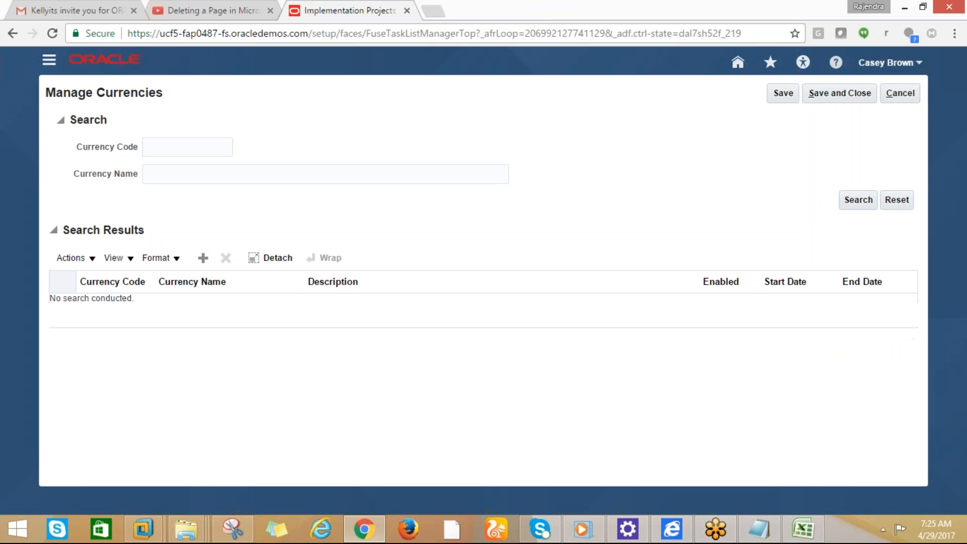
left_click(883, 529)
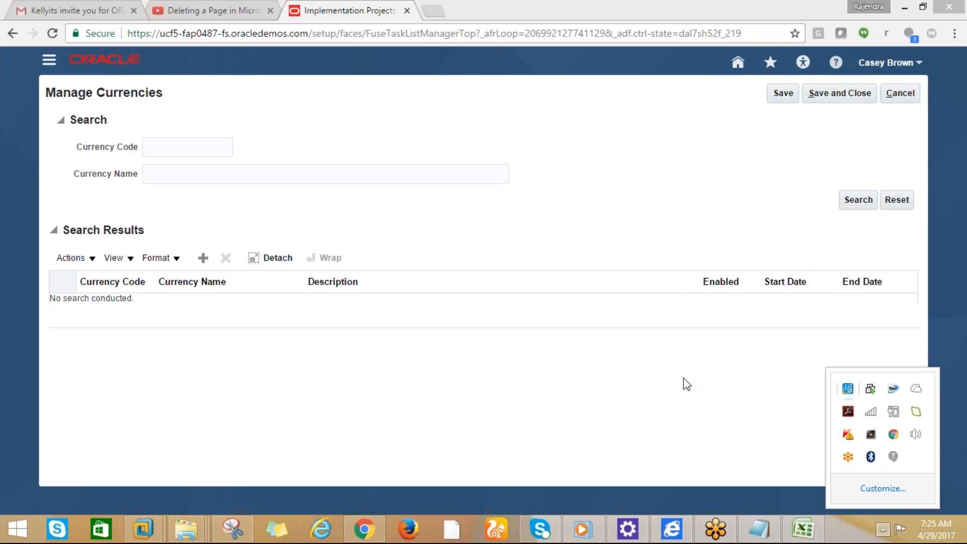
left_click(569, 381)
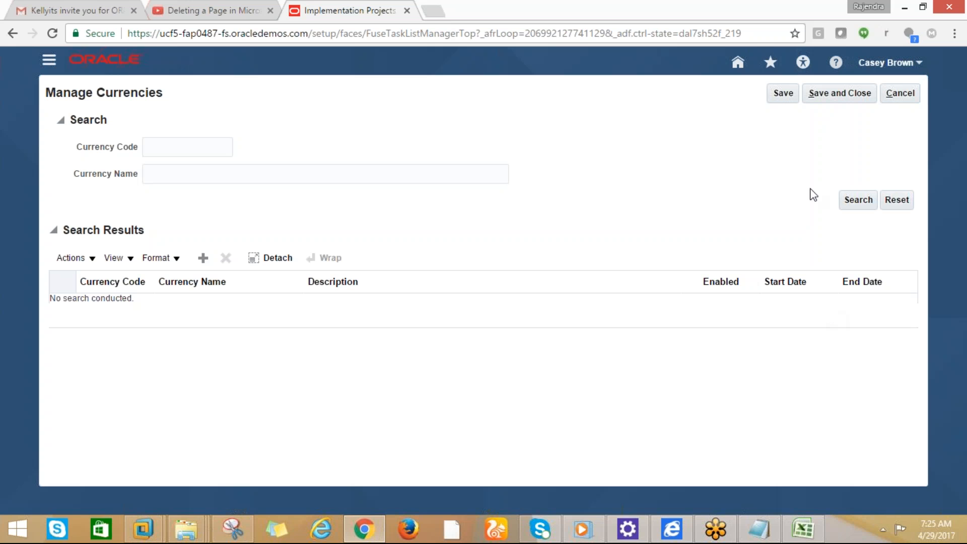
mouse_move(186, 528)
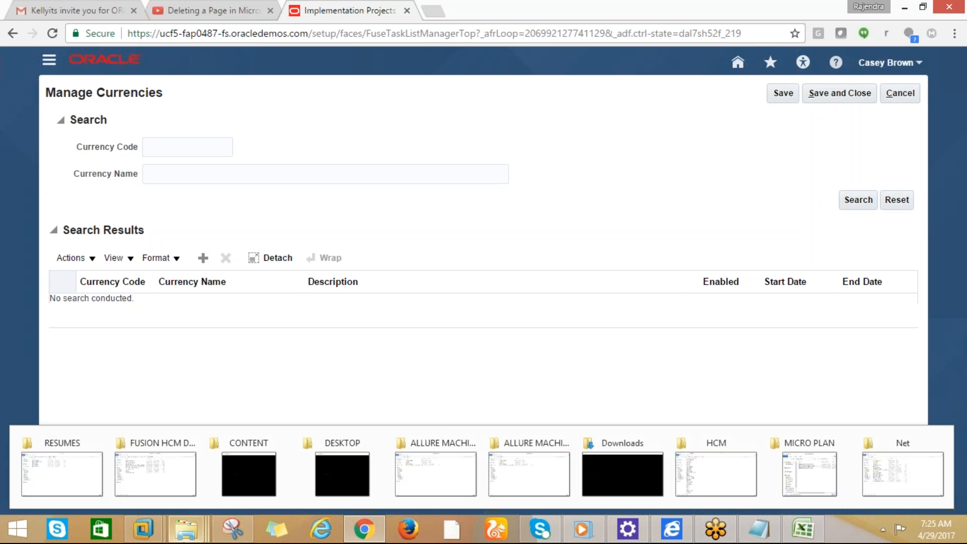
mouse_move(846, 475)
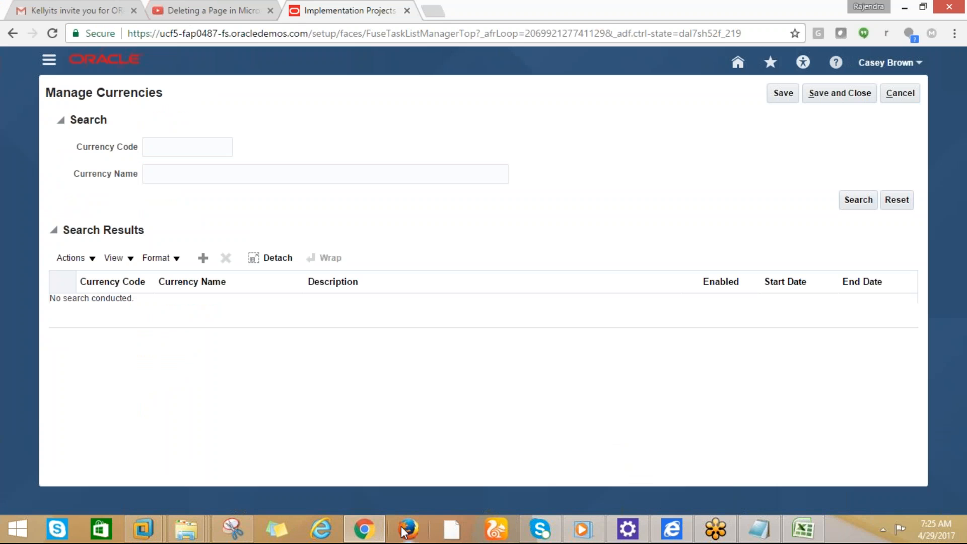
left_click(379, 533)
left_click(378, 533)
Run an unfiltered currency search, then search for currency code USD
left_click(851, 202)
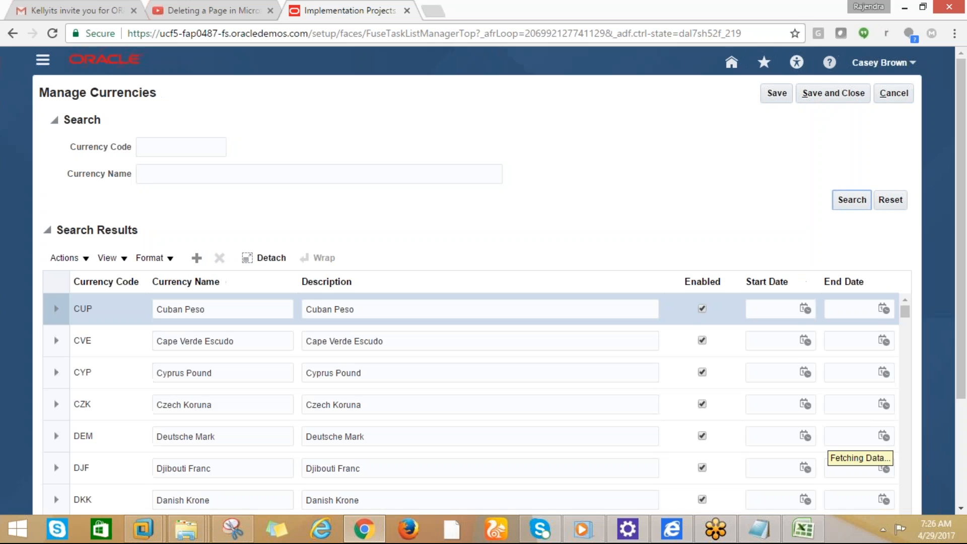
scroll(966, 308, "down", 1)
left_click_drag(965, 308, 946, 259)
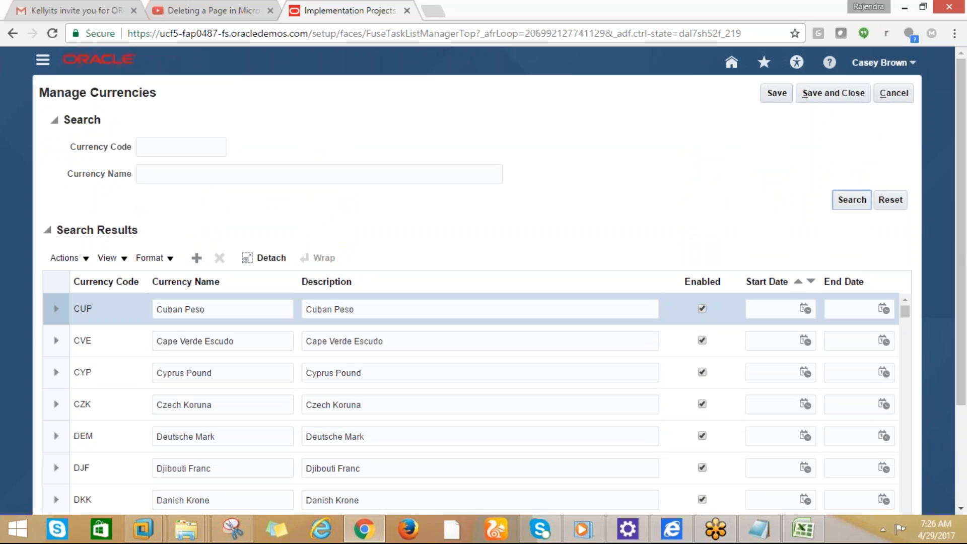
left_click(188, 153)
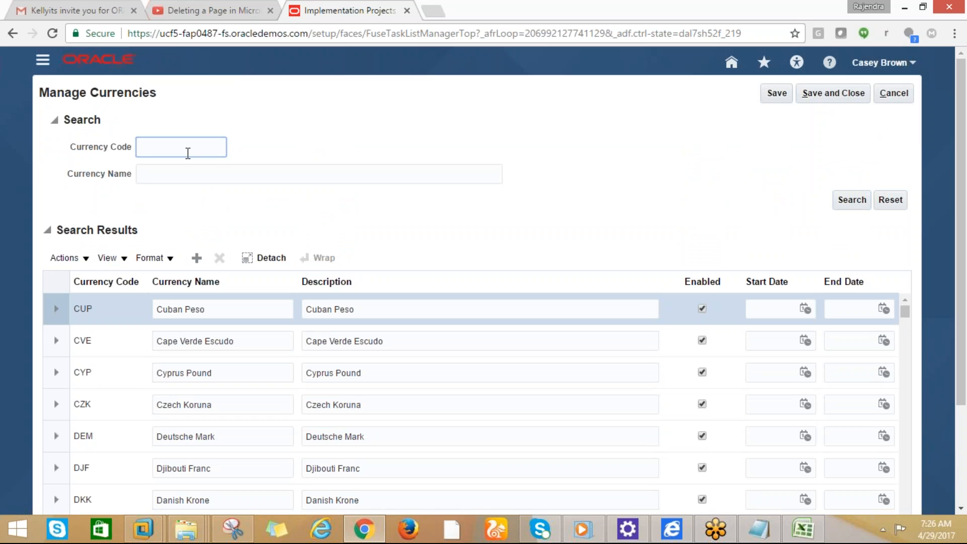
type("usd")
left_click(851, 199)
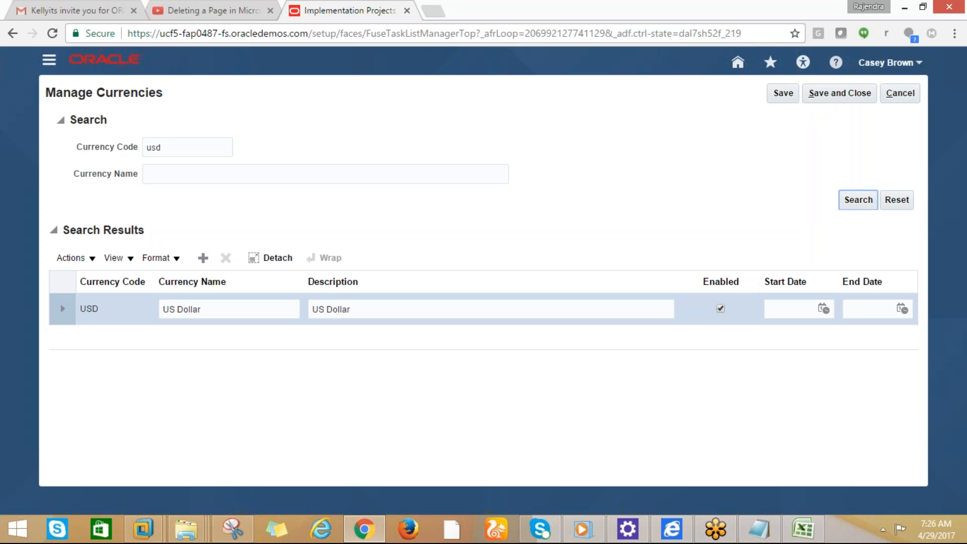
Change the currency code search to INR and add a new blank currency row
left_click(151, 147)
left_click_drag(168, 146, 131, 151)
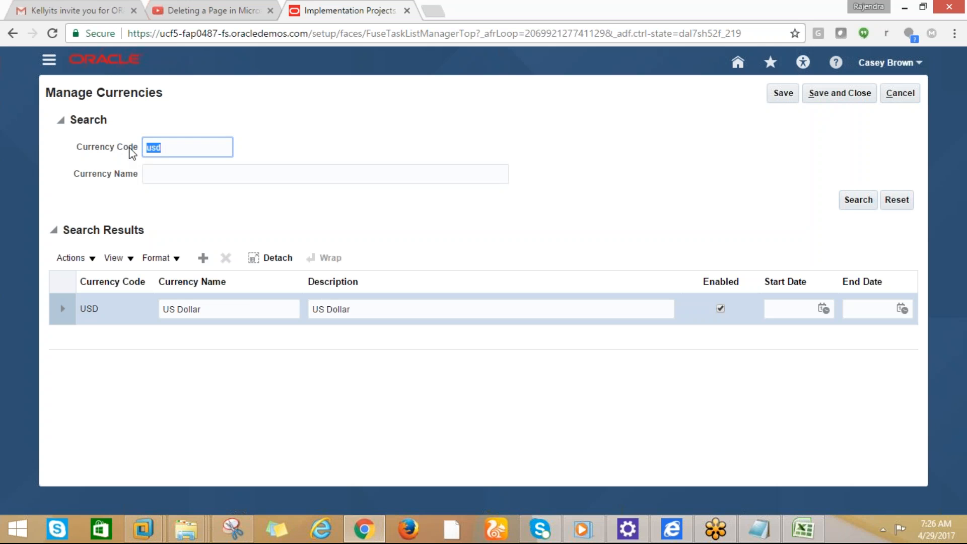
type("INR")
left_click(852, 197)
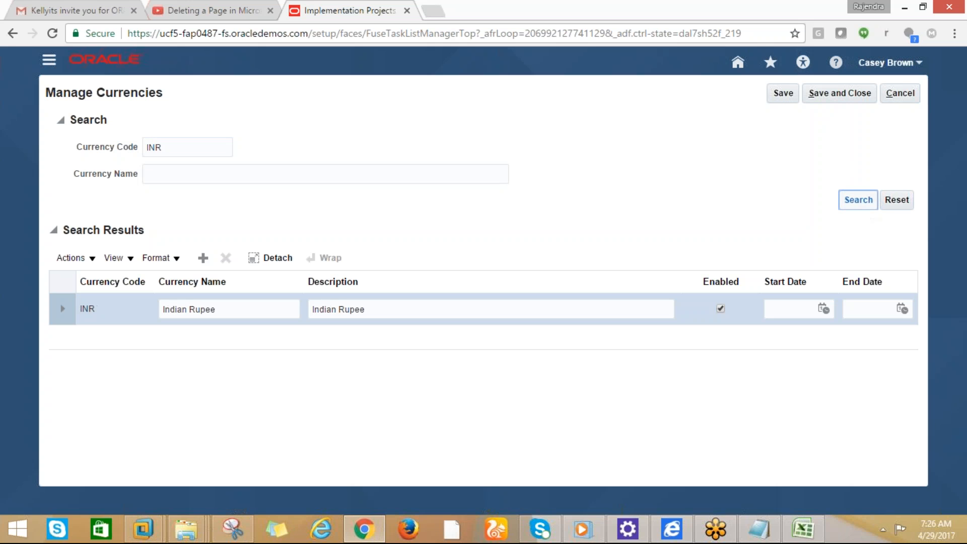
left_click(204, 260)
left_click(203, 258)
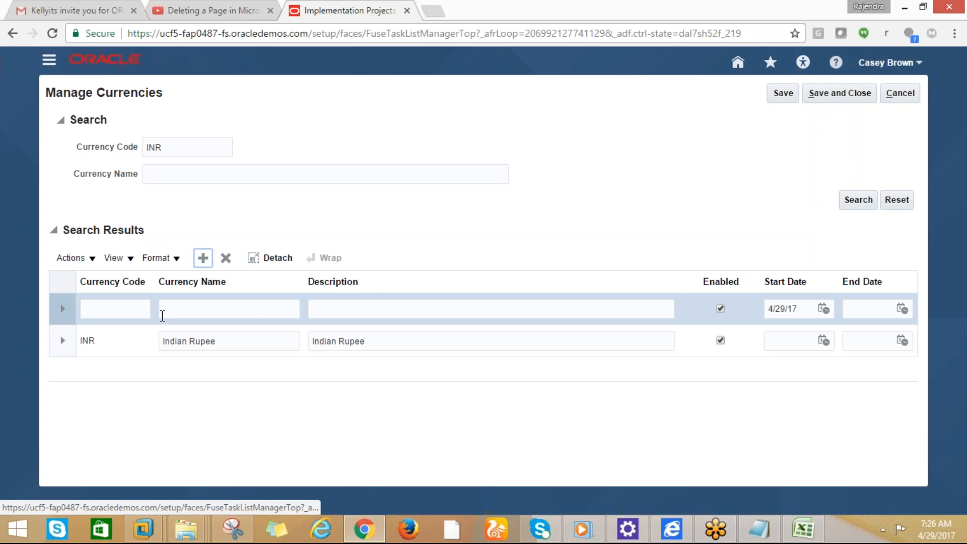
Enter currency code INR1, name Indian Rupee, and description Indian Rupee2 in the new row
left_click(130, 311)
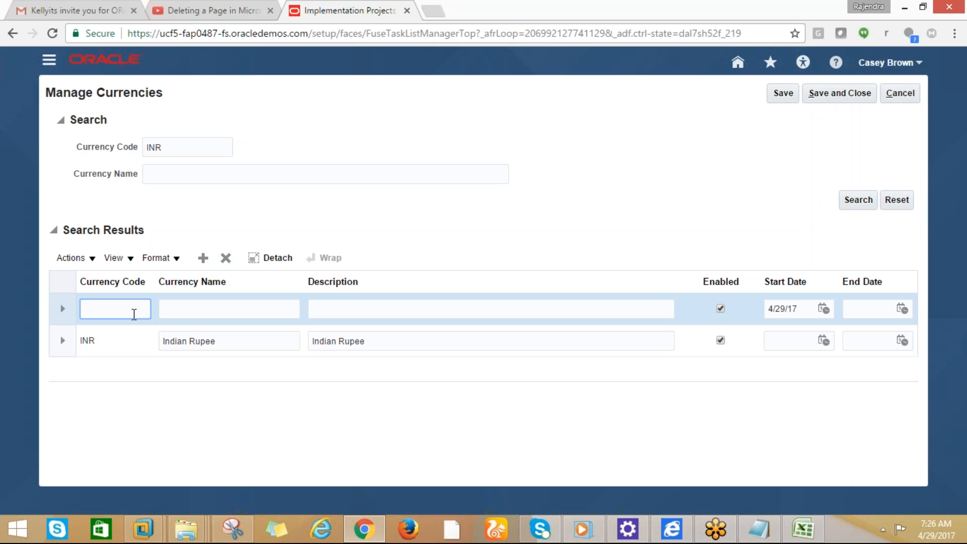
type("INR1")
key("Tab")
type("IN")
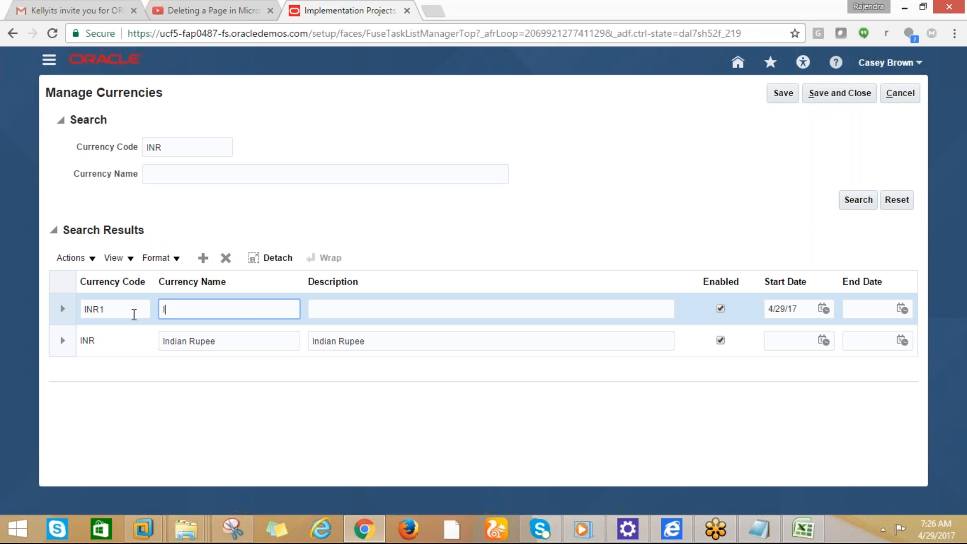
key("BackSpace")
type("nidia")
key("BackSpace")
key("BackSpace")
key("BackSpace")
key("BackSpace")
type("dian Rupee")
key("Tab")
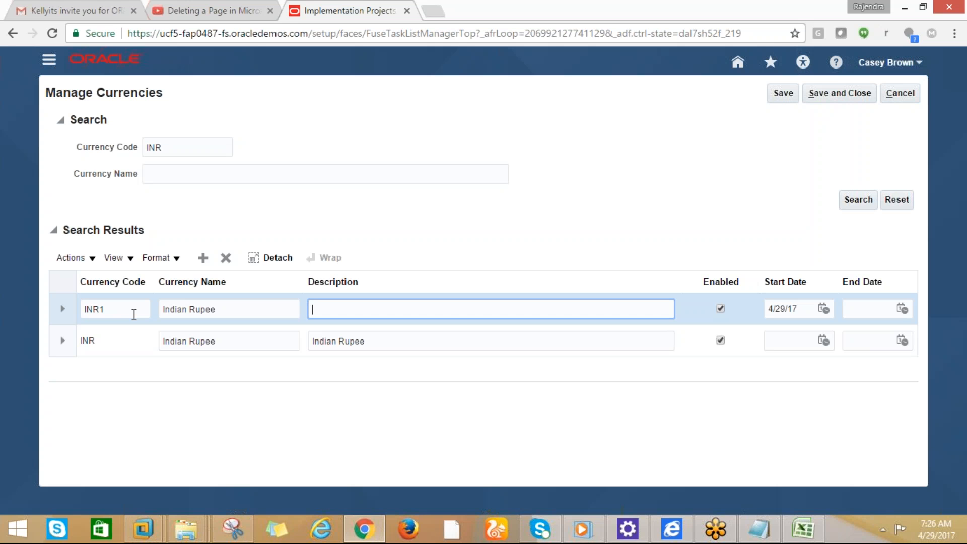
type("Indian Rupee2")
Change the name to Indian Rupee1 and save the new INR1 currency
left_click(218, 315)
left_click(227, 313)
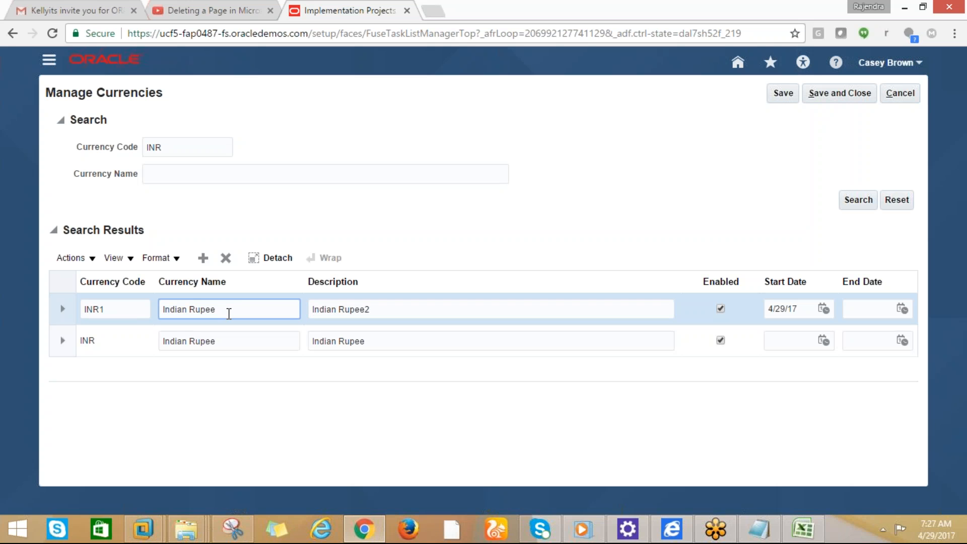
type("1")
left_click(780, 97)
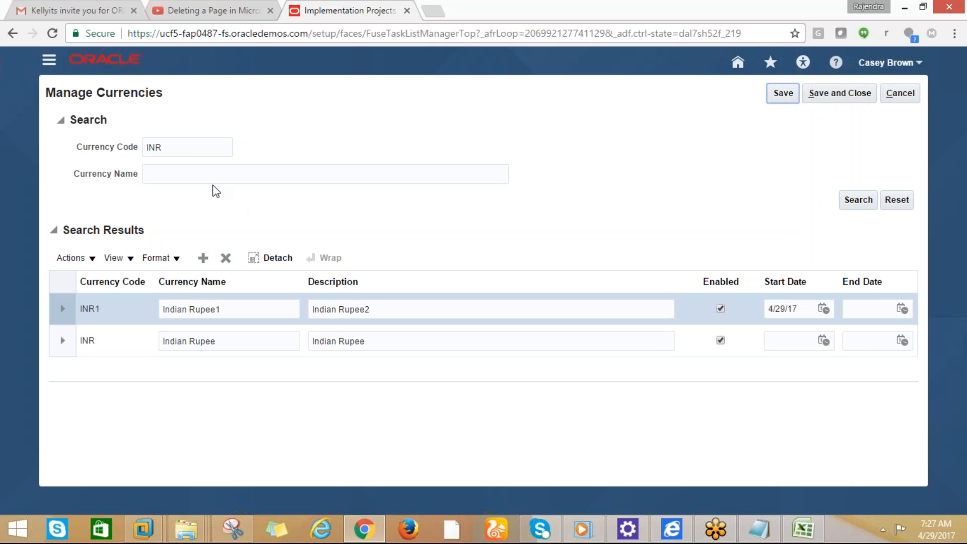
left_click(179, 153)
Search the currencies for code INR1
type("1")
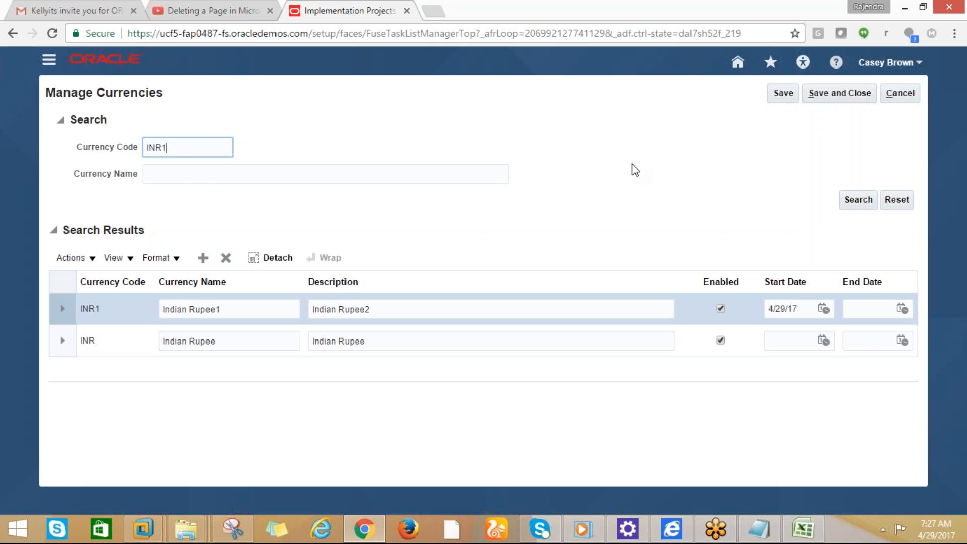
left_click(846, 201)
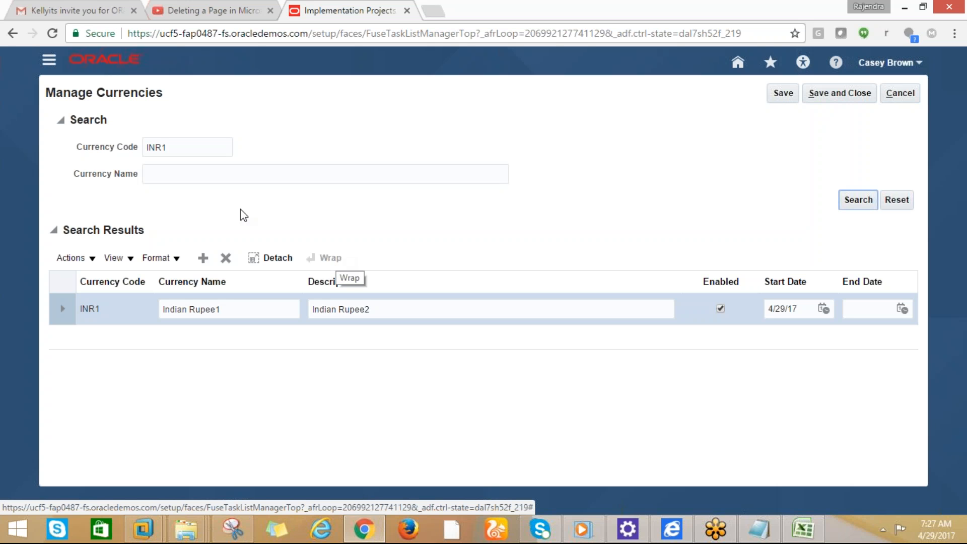
left_click_drag(165, 95, 45, 100)
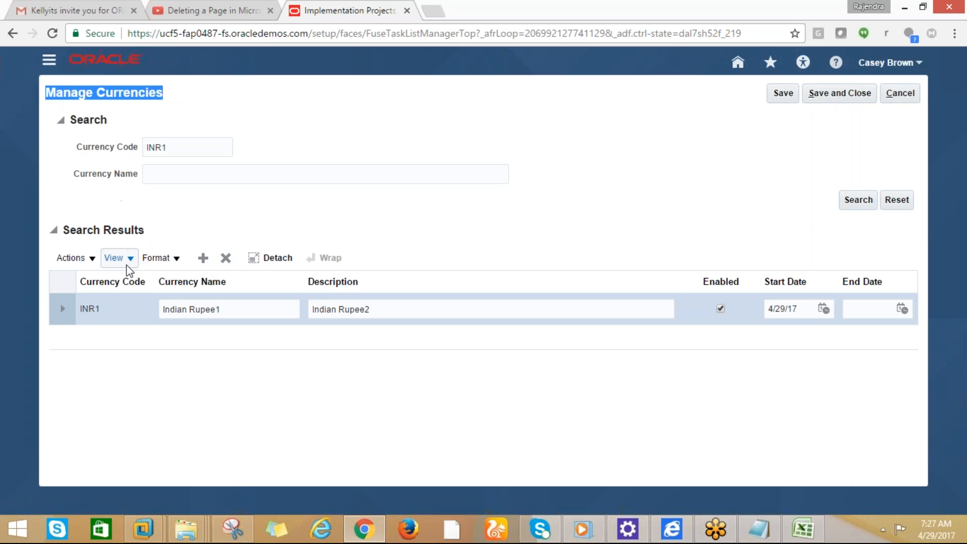
left_click(165, 151)
left_click(169, 175)
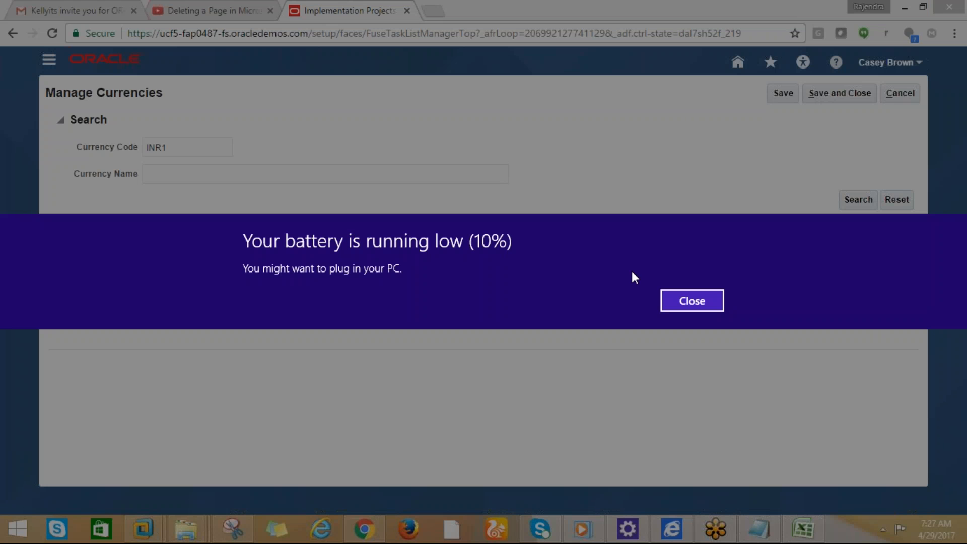
Dismiss the battery warning, inspect the row actions and INR1 end date, then leave the page
left_click(668, 301)
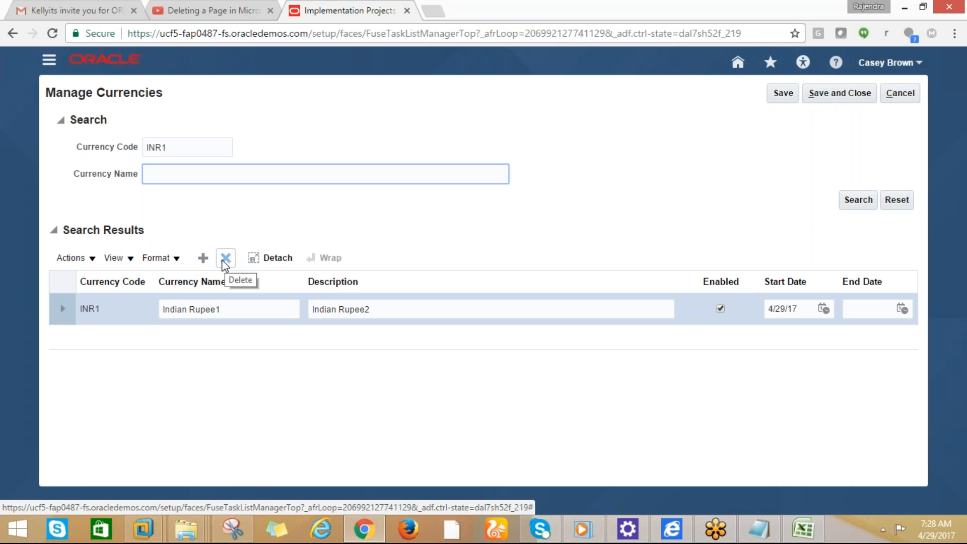
left_click(90, 259)
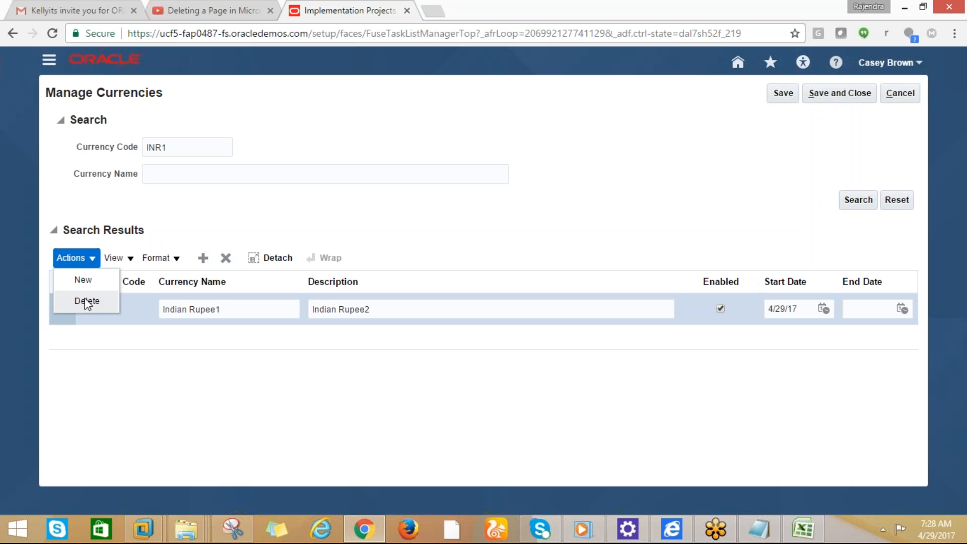
left_click(159, 377)
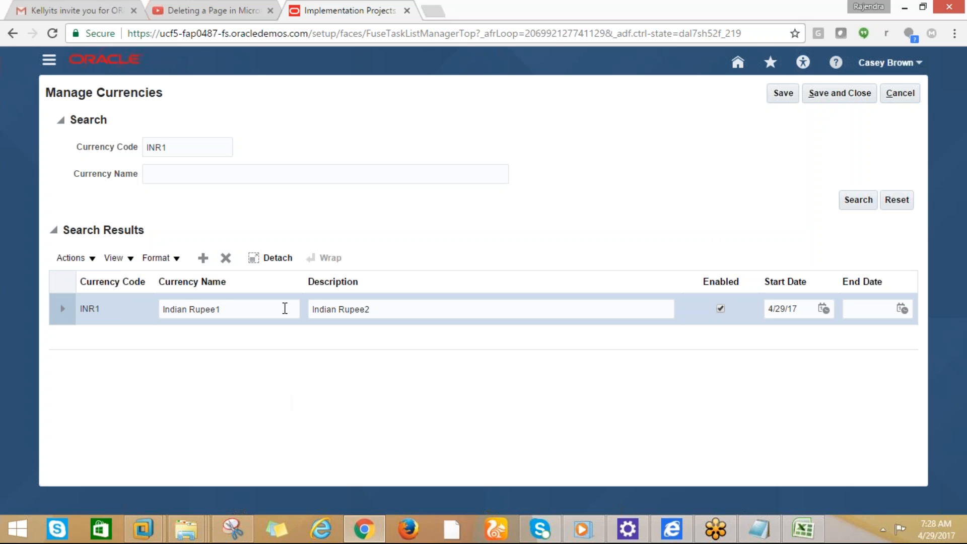
left_click(866, 311)
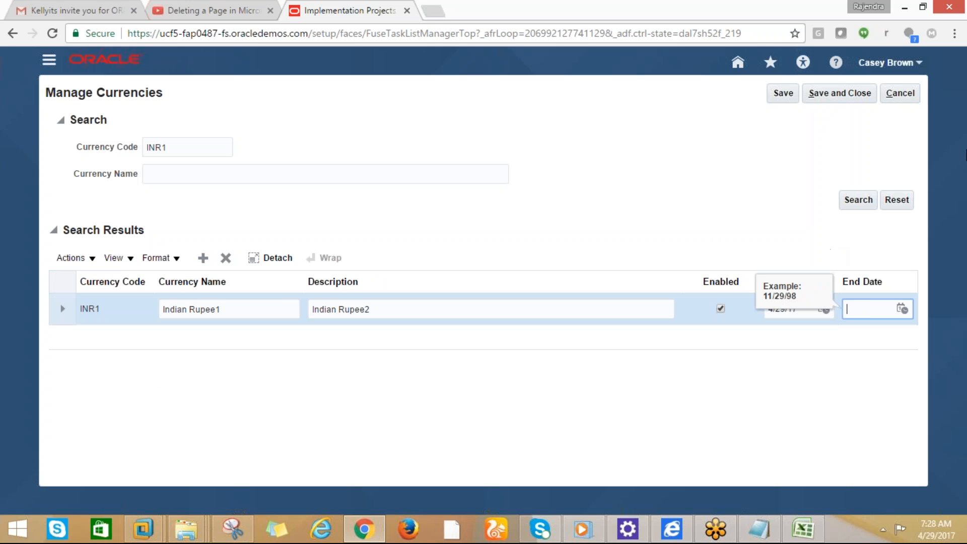
left_click(902, 101)
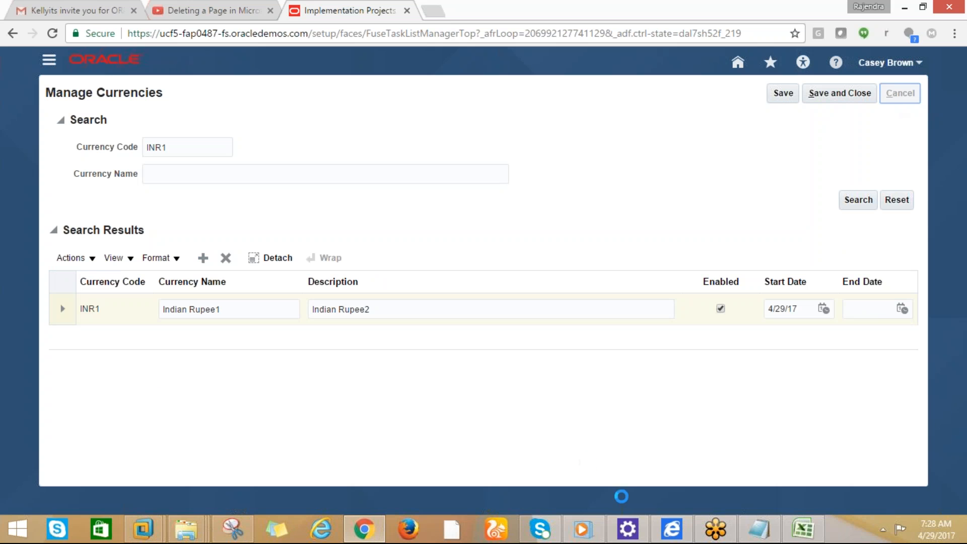
Fill Excel cell B1 yellow to mark the Manage Currencies task done
left_click(799, 534)
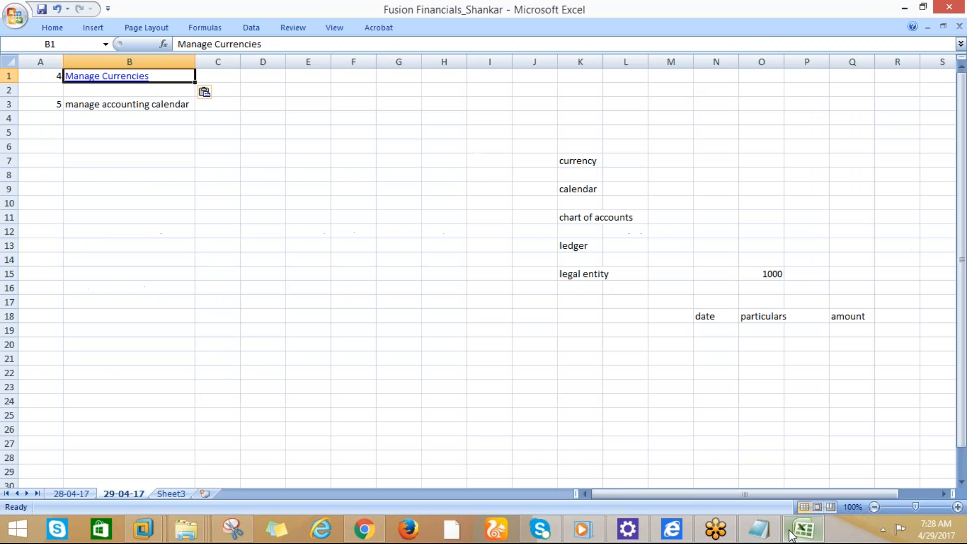
left_click(90, 172)
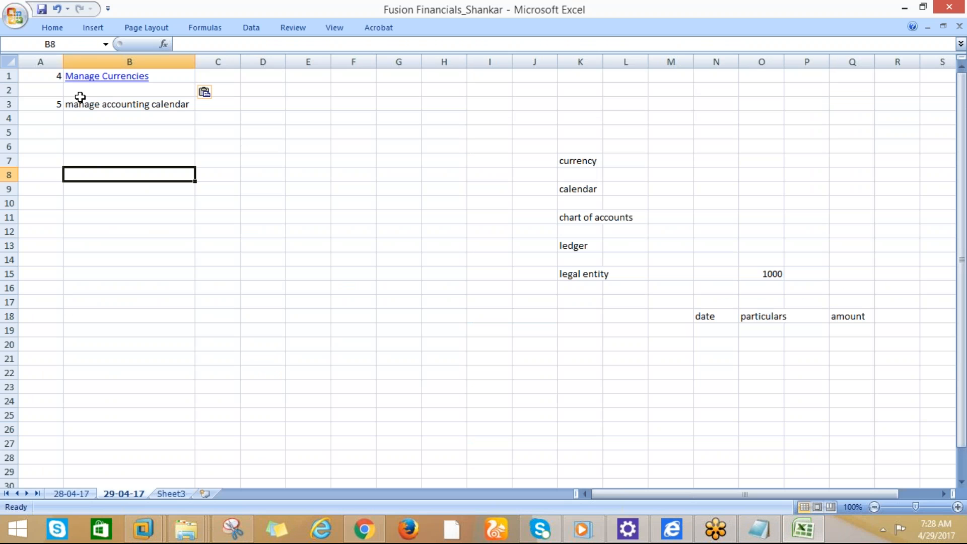
left_click(56, 77)
key("Right")
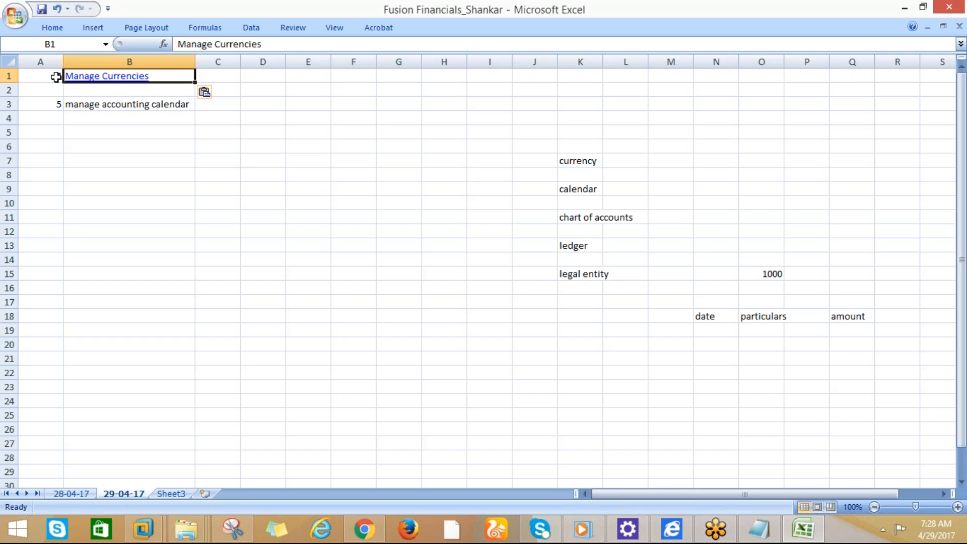
left_click(52, 27)
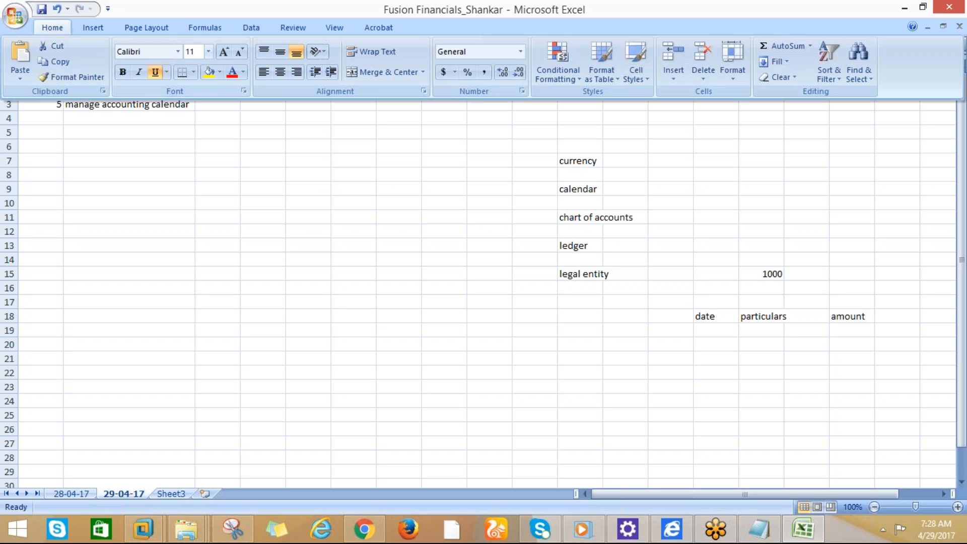
left_click(204, 72)
left_click(170, 171)
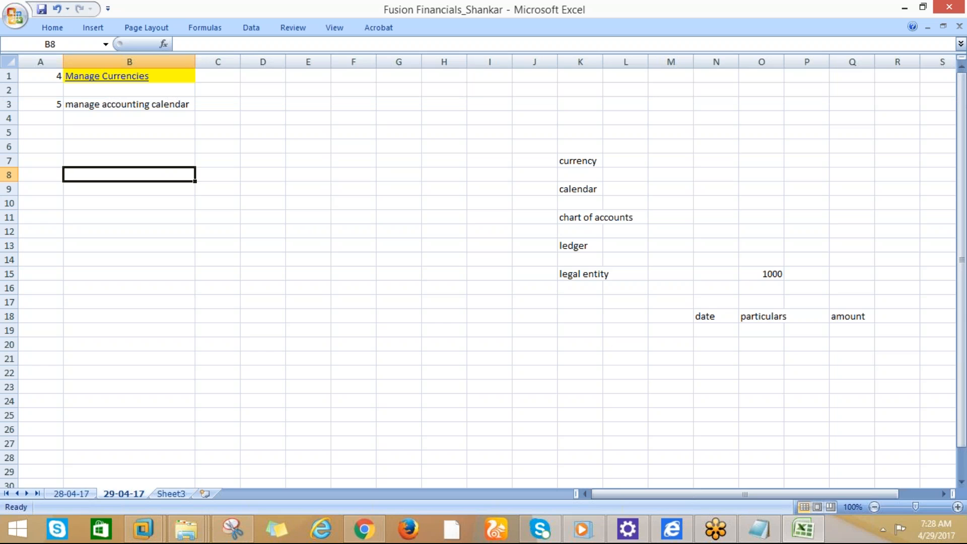
Copy the 'manage accounting calendar' task name from cell B3
left_click(126, 104)
key("ctrl+c")
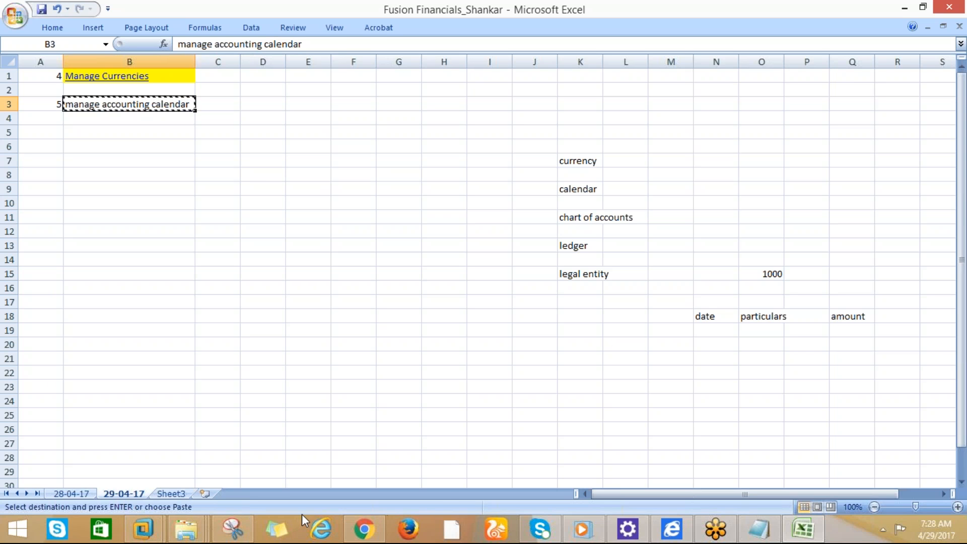
mouse_move(364, 531)
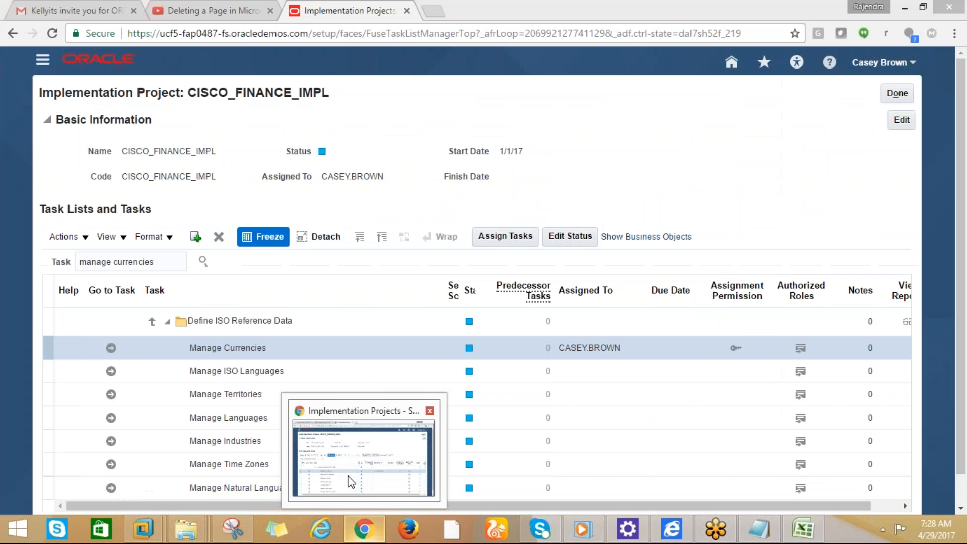
Search the project tasks for the pasted 'manage accounting calendar' name and open Manage Accounting Calendars
left_click(350, 479)
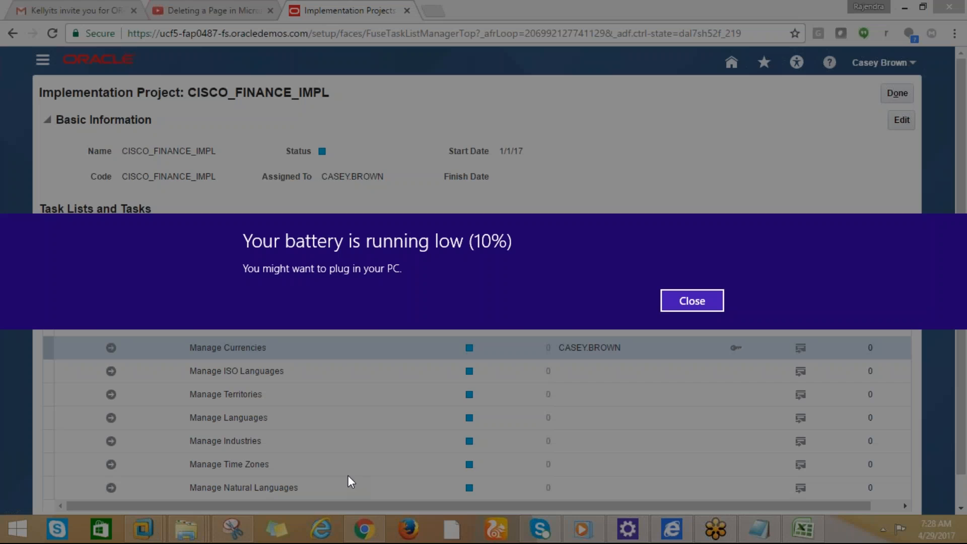
left_click(678, 297)
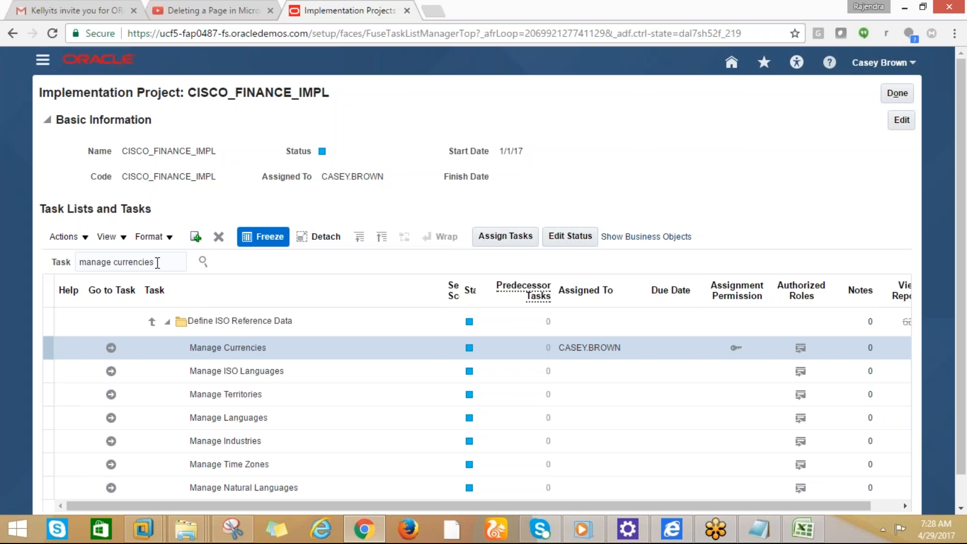
left_click_drag(155, 263, 82, 267)
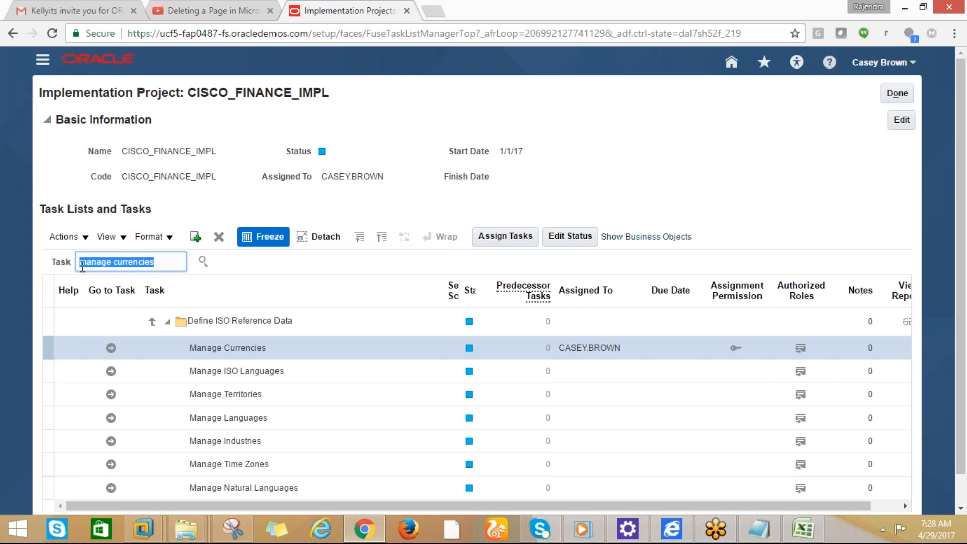
key("ctrl+v")
left_click(203, 261)
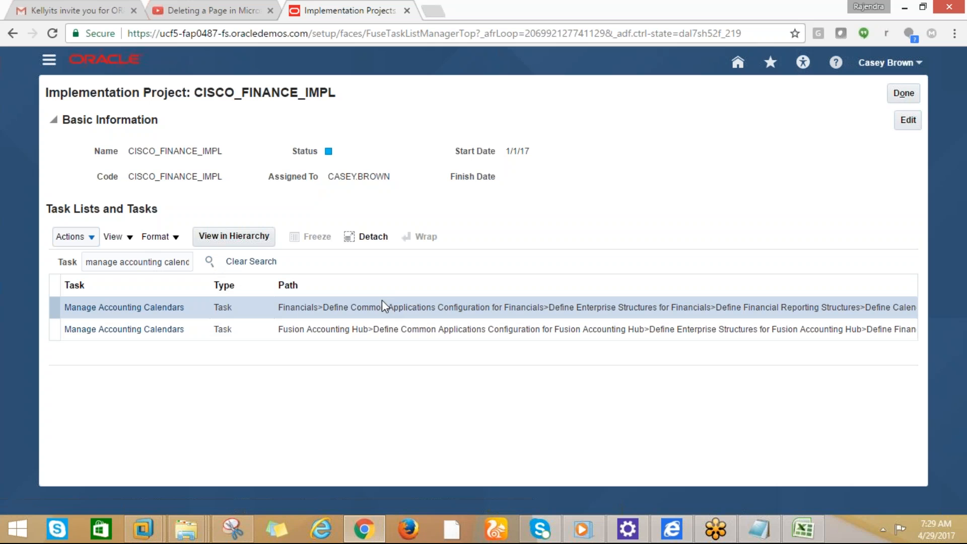
left_click(146, 309)
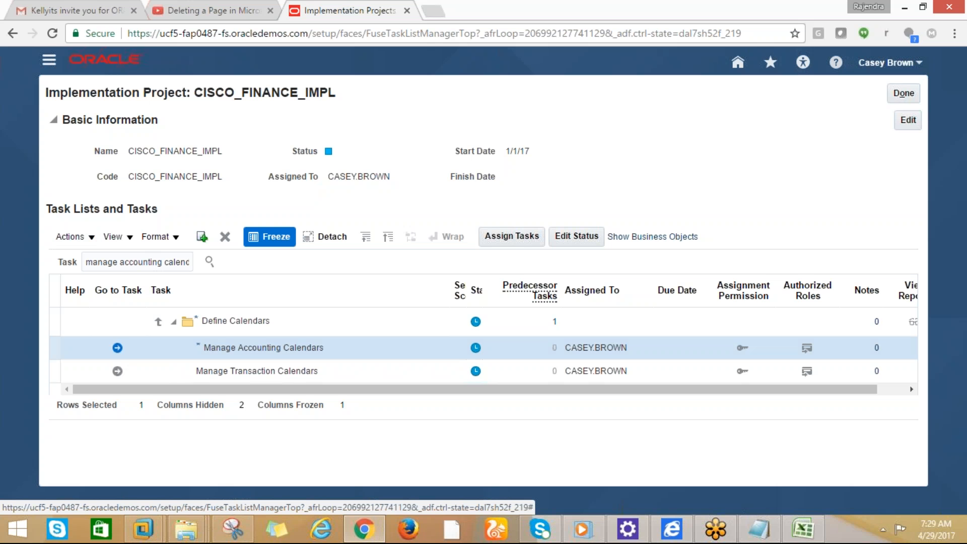
left_click(117, 348)
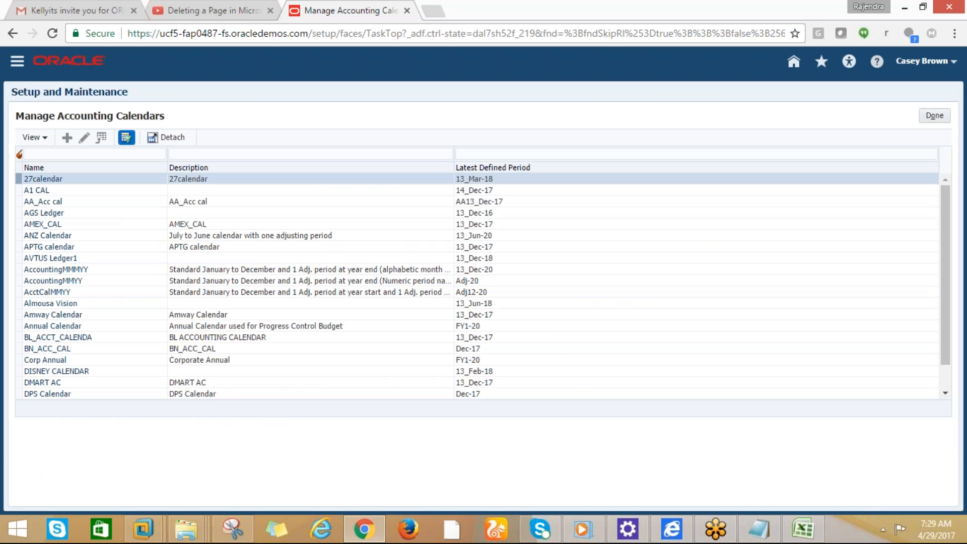
Dismiss the low battery alert and begin a new accounting calendar with the Add icon
left_click(884, 532)
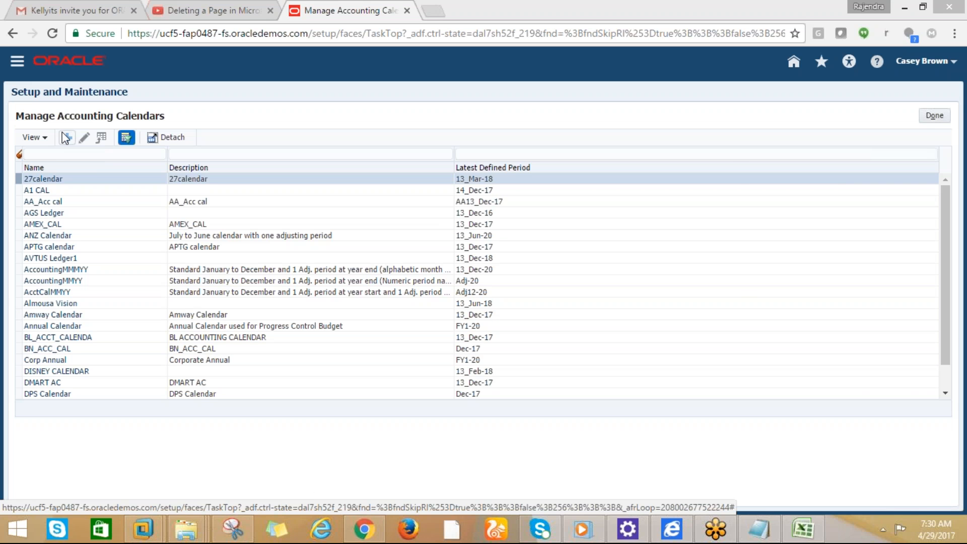
left_click_drag(17, 117, 118, 126)
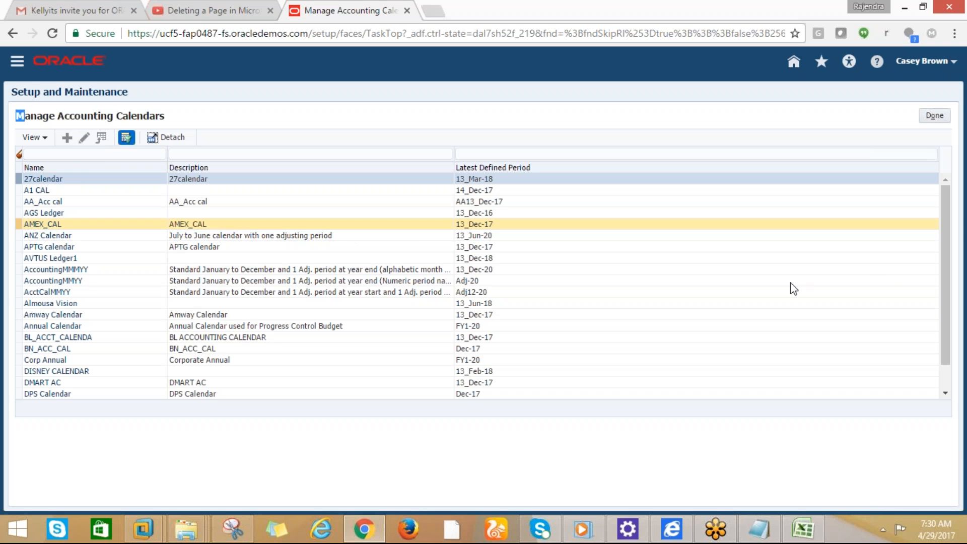
mouse_move(944, 278)
left_mouse_down()
mouse_move(945, 287)
mouse_move(945, 277)
left_mouse_up()
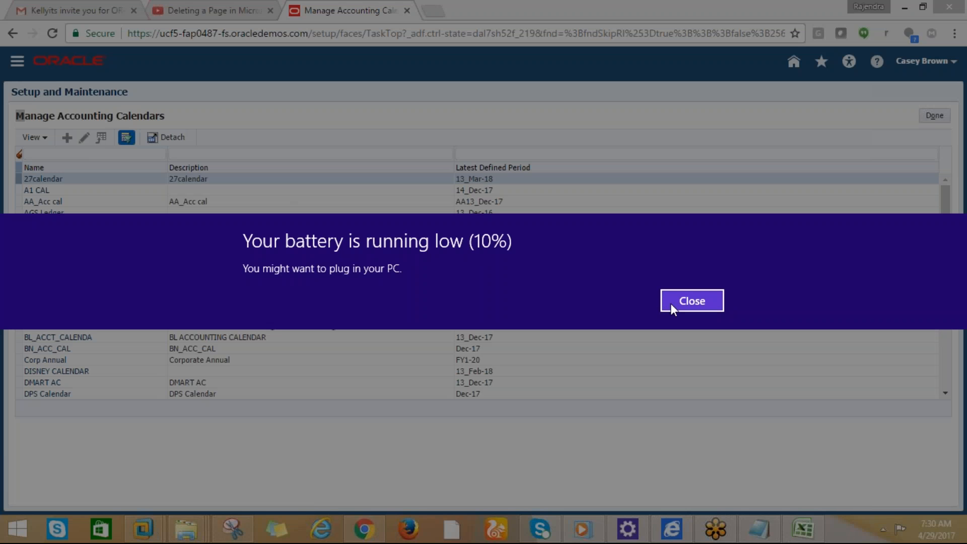
left_click(671, 303)
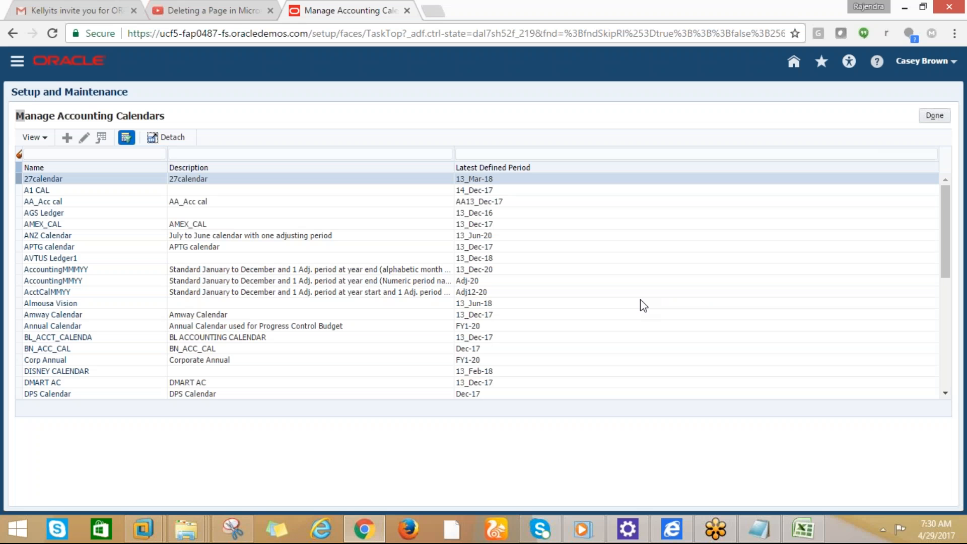
left_click(67, 142)
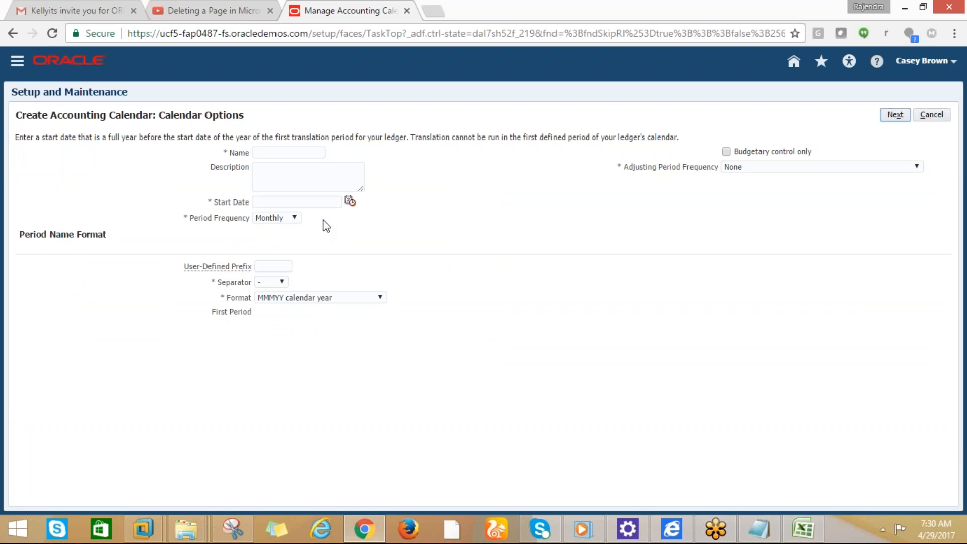
Name the calendar CISCO_CALENDAR and paste the same text as its description
left_click(279, 154)
type("c")
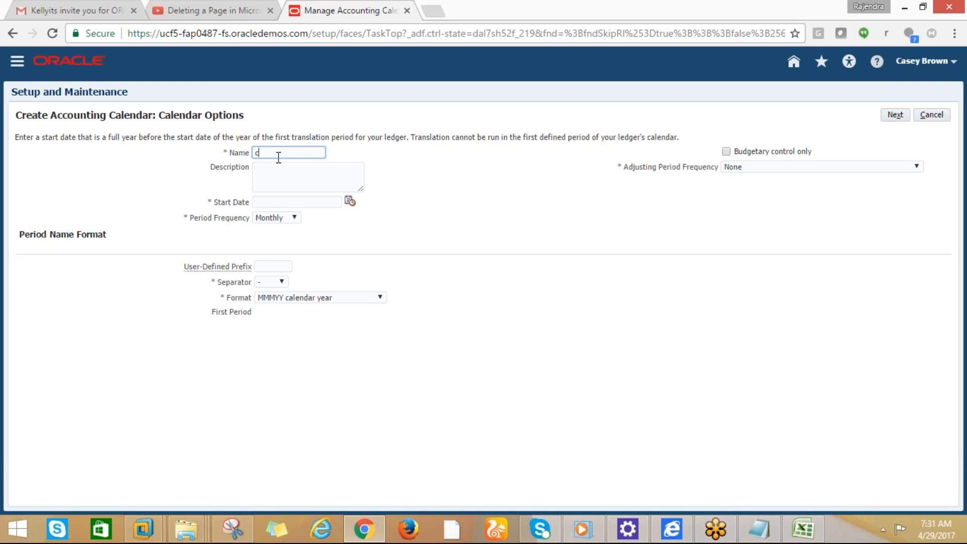
type("ISCO_CALENDAR")
left_click_drag(278, 158, 252, 155)
left_click(263, 176)
key("ctrl+v")
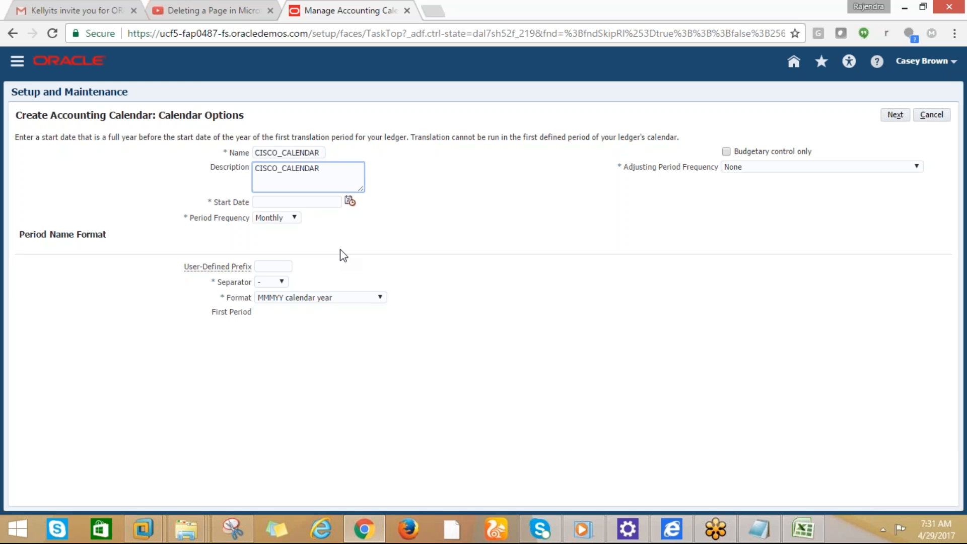
Set the calendar start date to 1/1/17 using the date picker
left_click(271, 201)
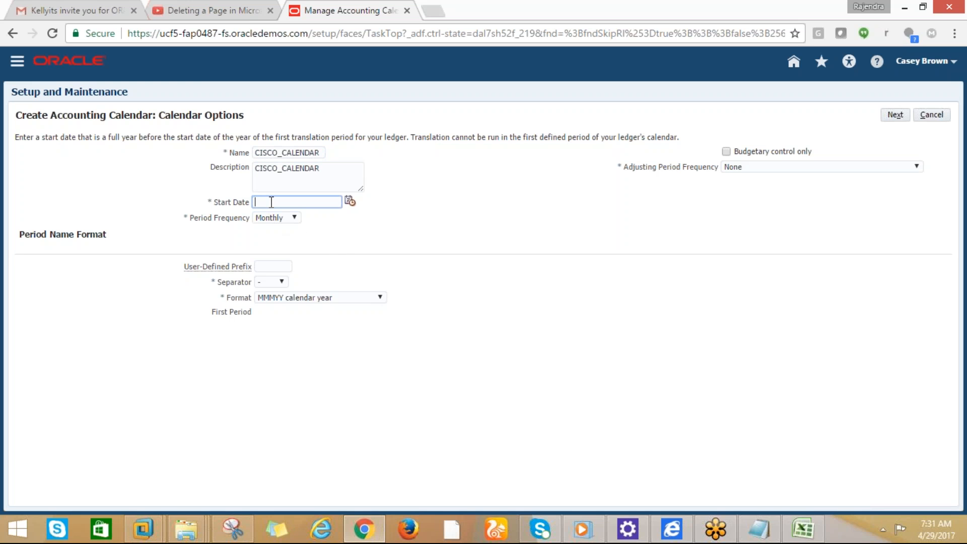
left_click(349, 202)
left_click(349, 201)
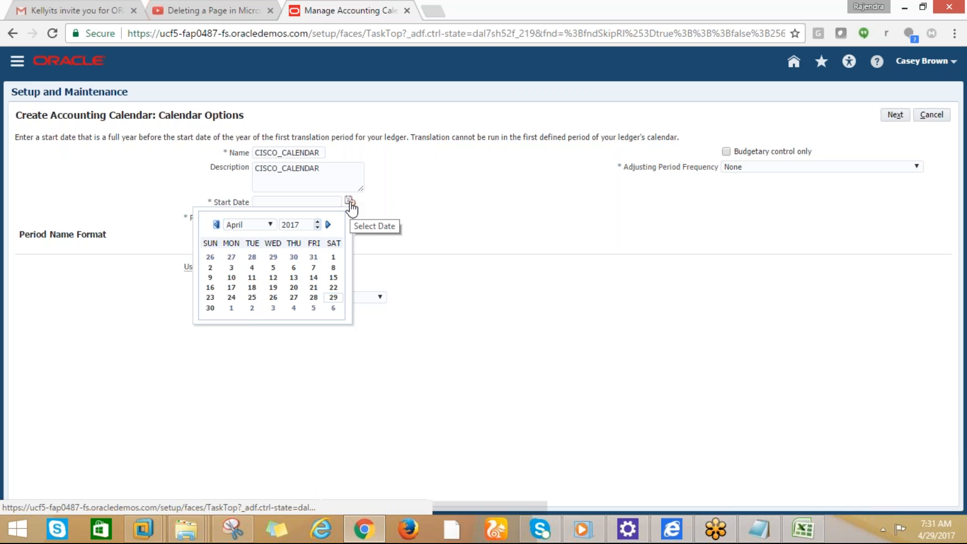
left_click(216, 224)
left_click(216, 225)
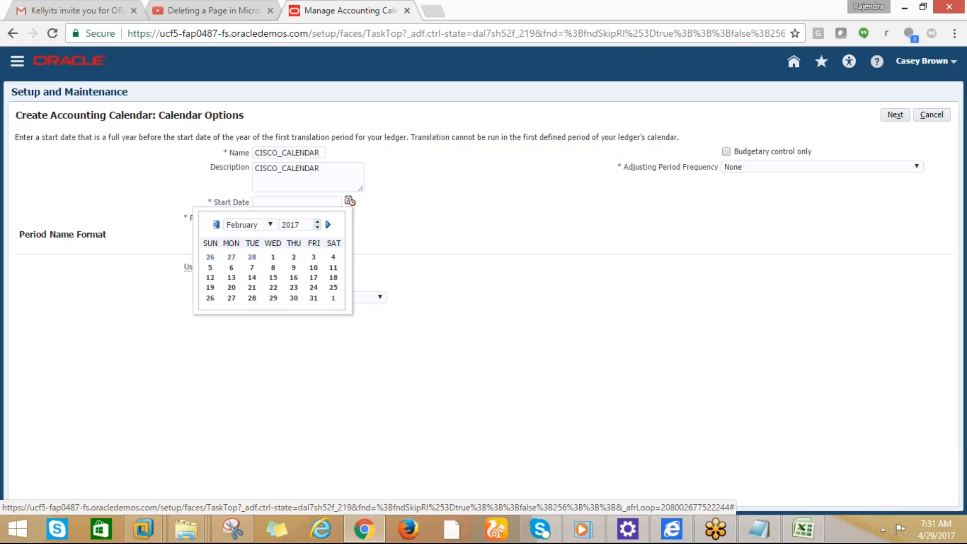
left_click(216, 225)
left_click(213, 259)
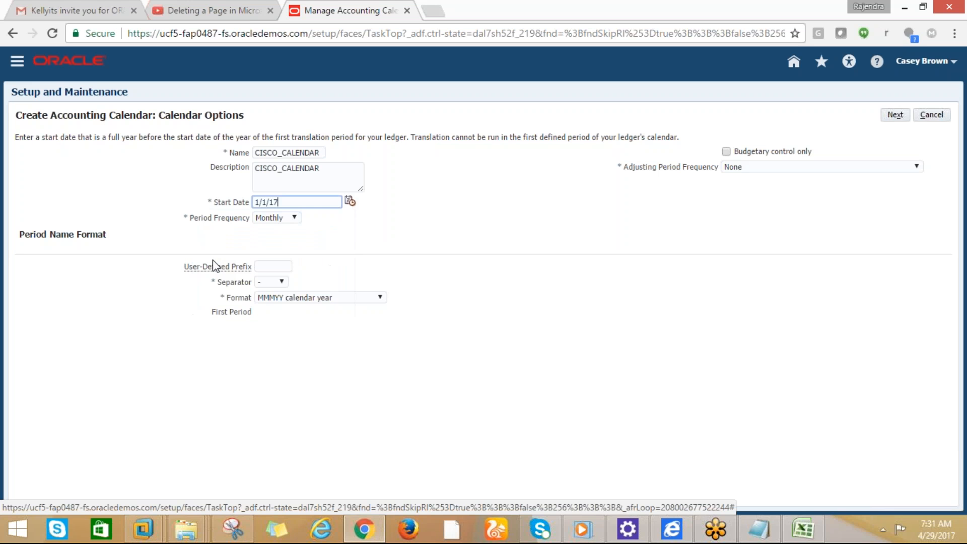
left_click(294, 218)
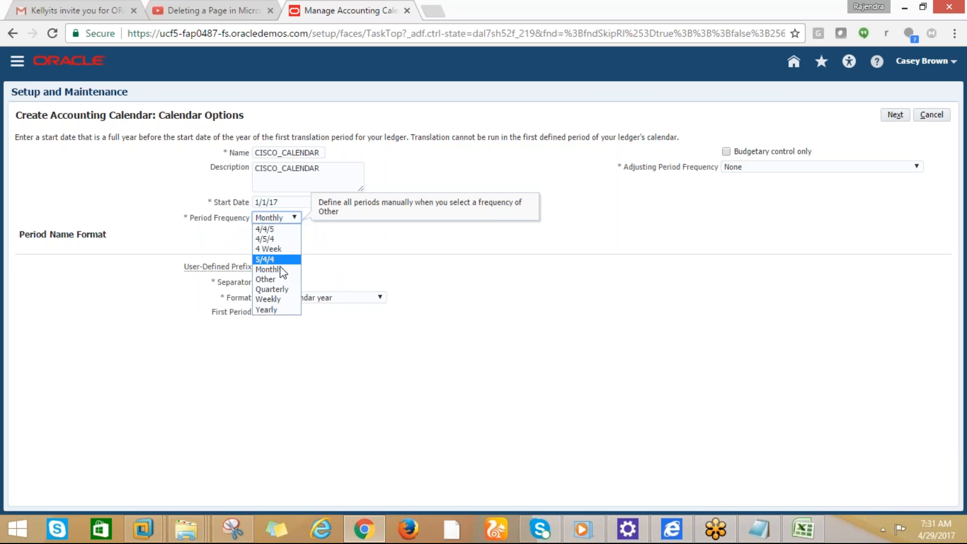
Keep Monthly periods, '-' separator and MMMYY calendar-year format, add one year-end adjusting period, and continue
left_click(424, 265)
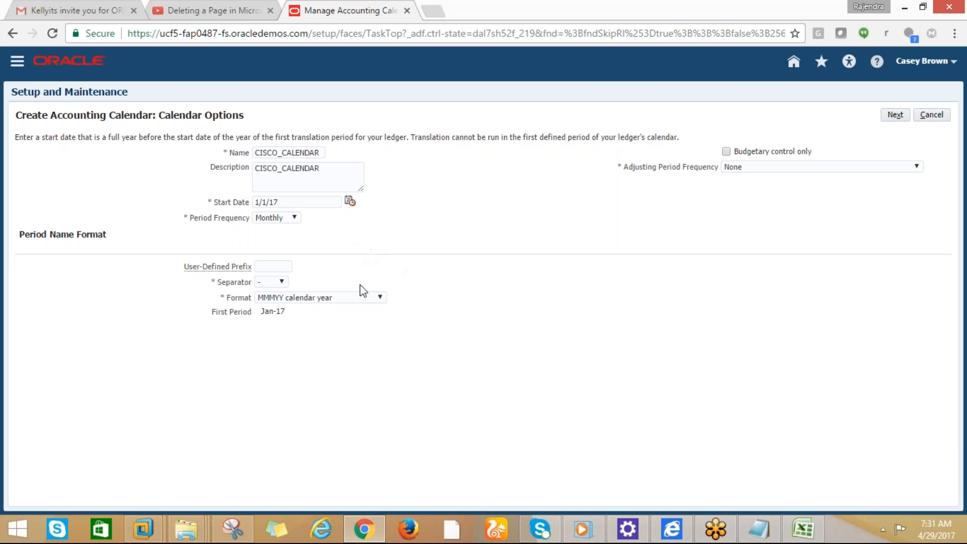
left_click(282, 284)
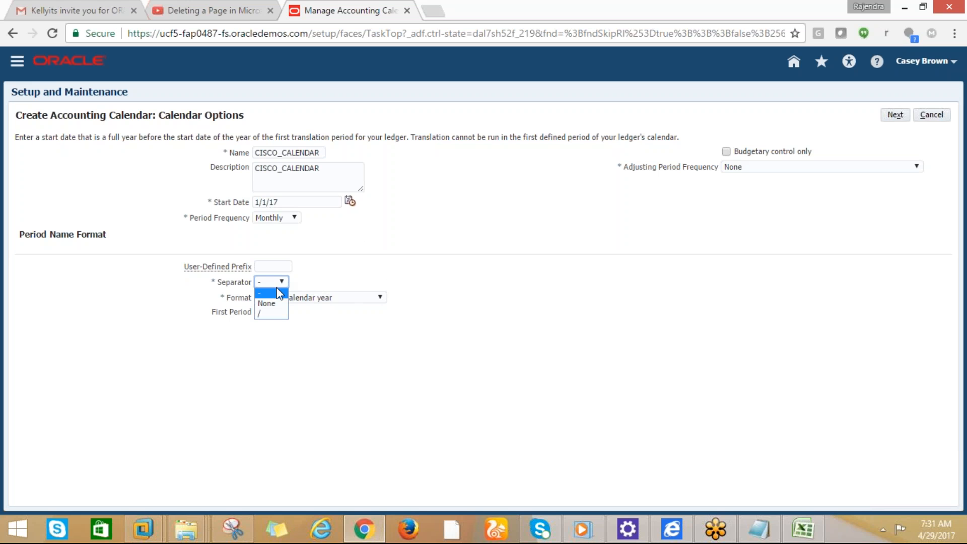
left_click(371, 329)
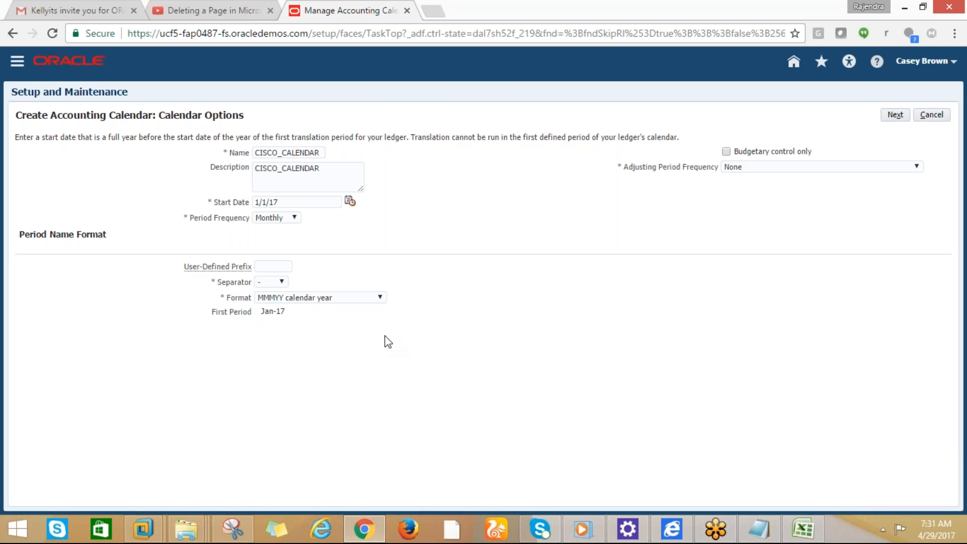
left_click(377, 299)
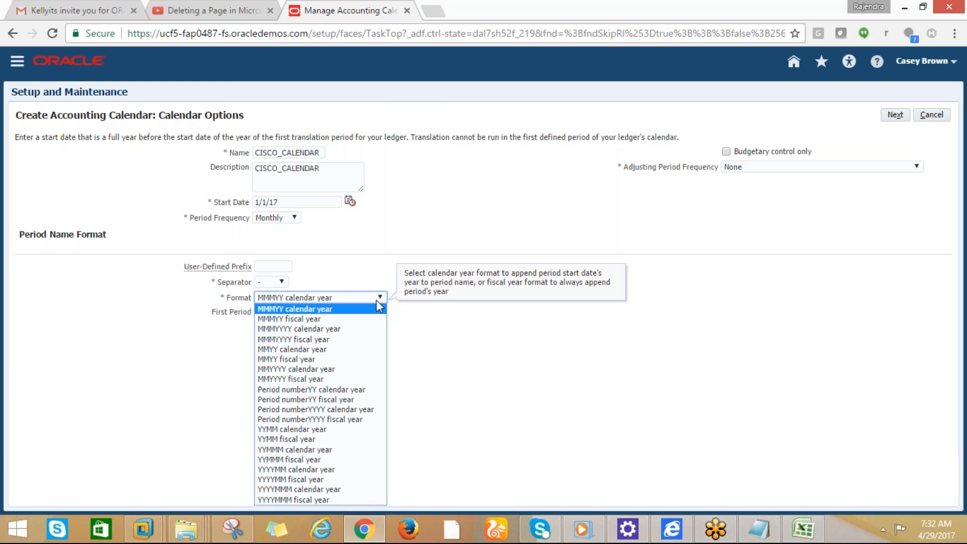
left_click(433, 343)
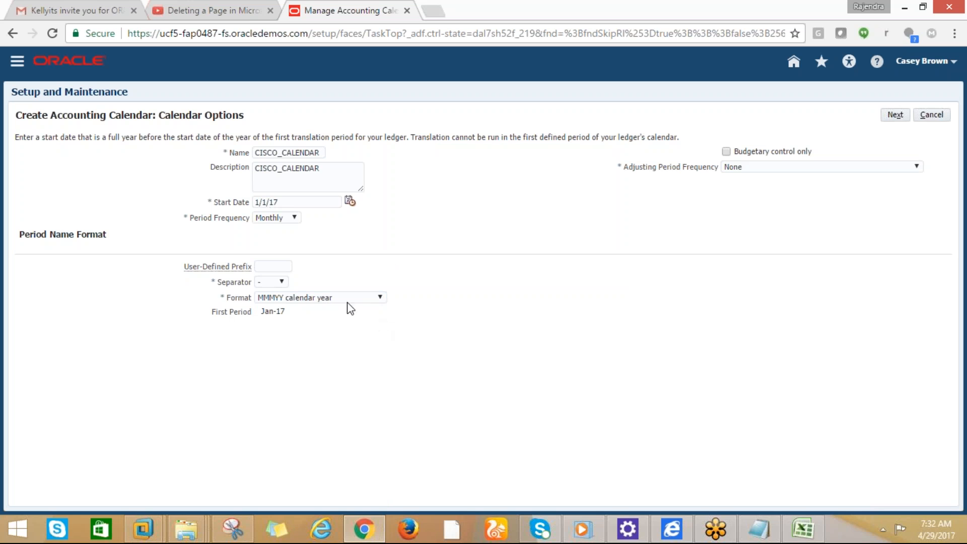
left_click(917, 167)
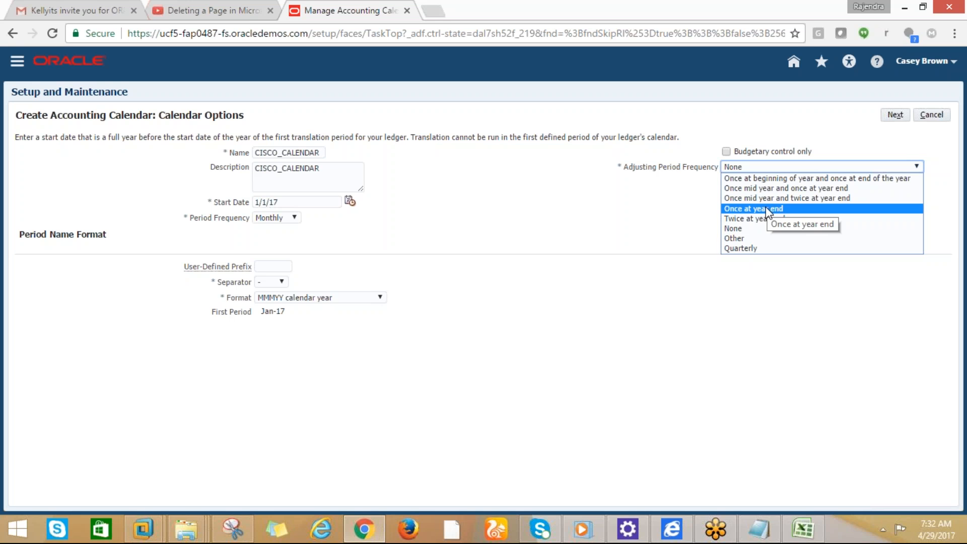
left_click(766, 208)
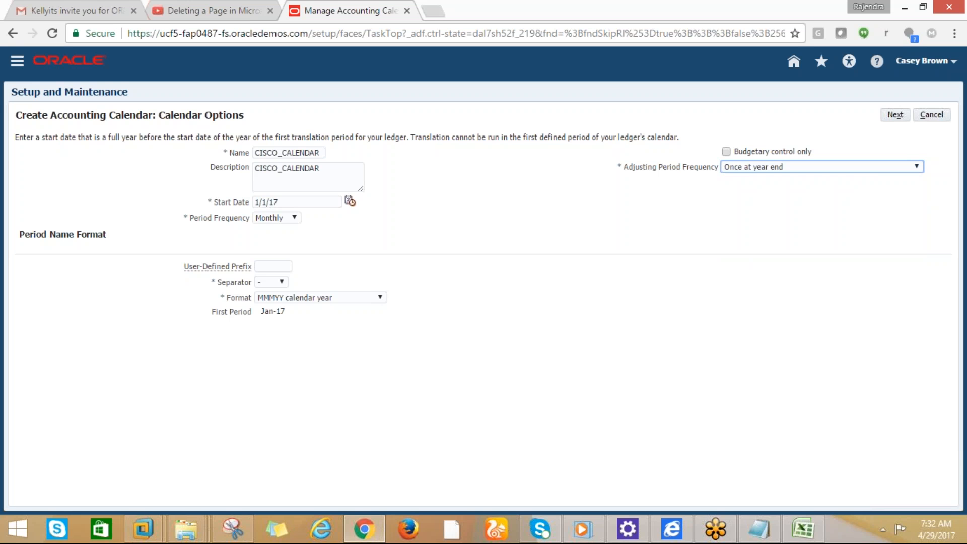
left_click(892, 116)
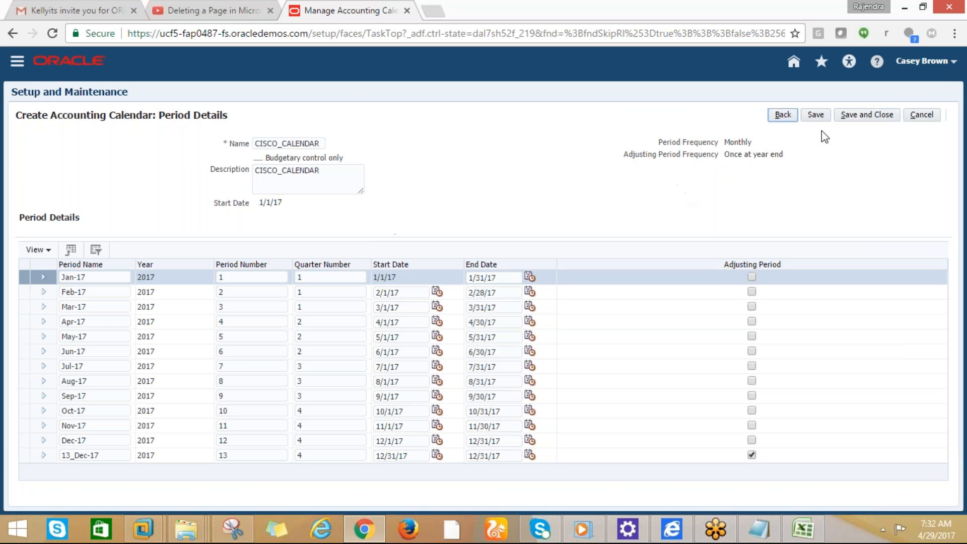
After reviewing periods Jan-17 to Dec-17 and adjusting 13_Dec-17, return to the calendar options, raising the delete-periods warning
left_click(782, 115)
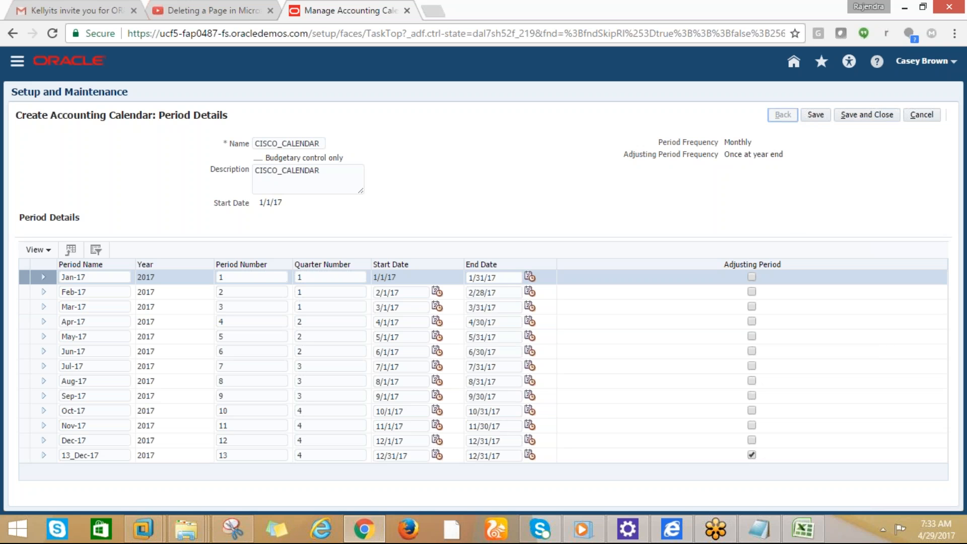
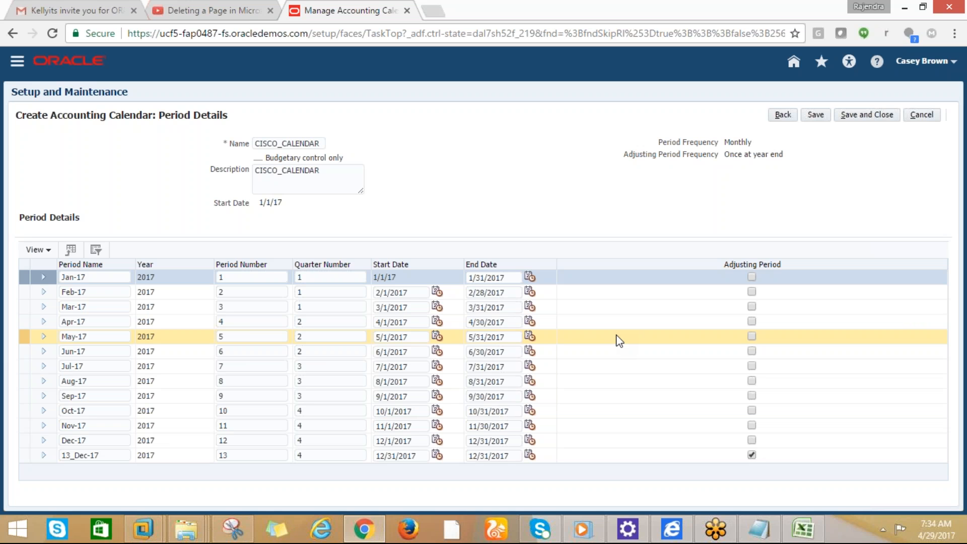
Rename the 13_Dec-17 adjusting period of CISCO_CALENDAR to Adj-17
left_click(617, 336)
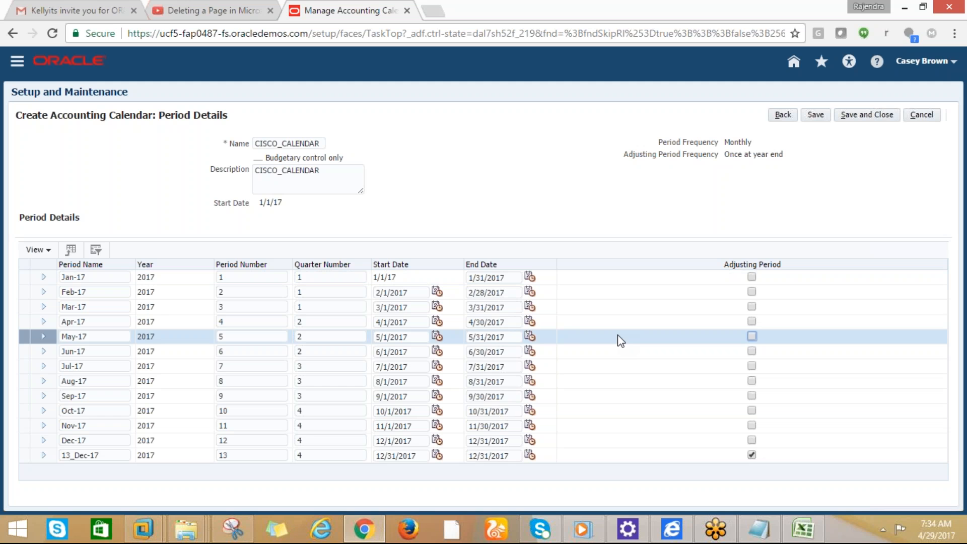
left_click(99, 277)
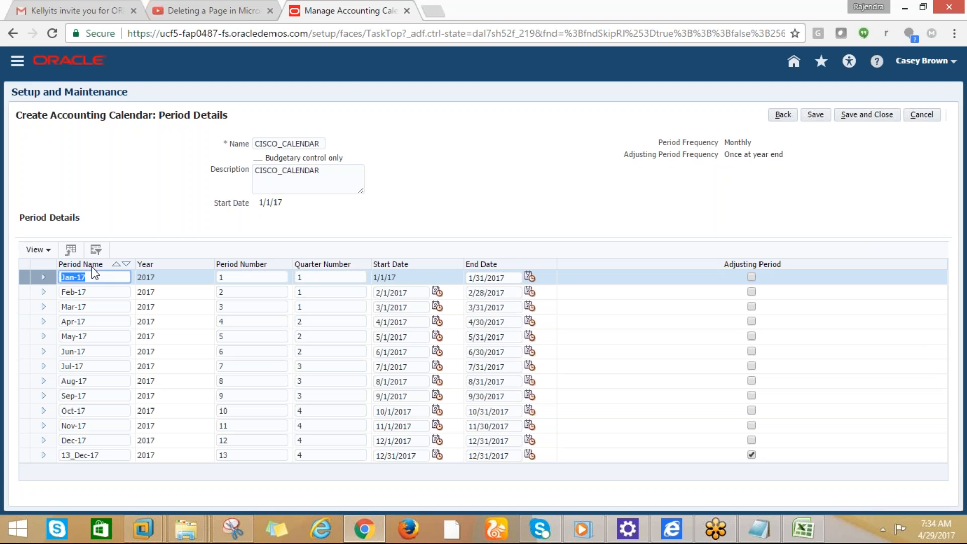
left_click(100, 454)
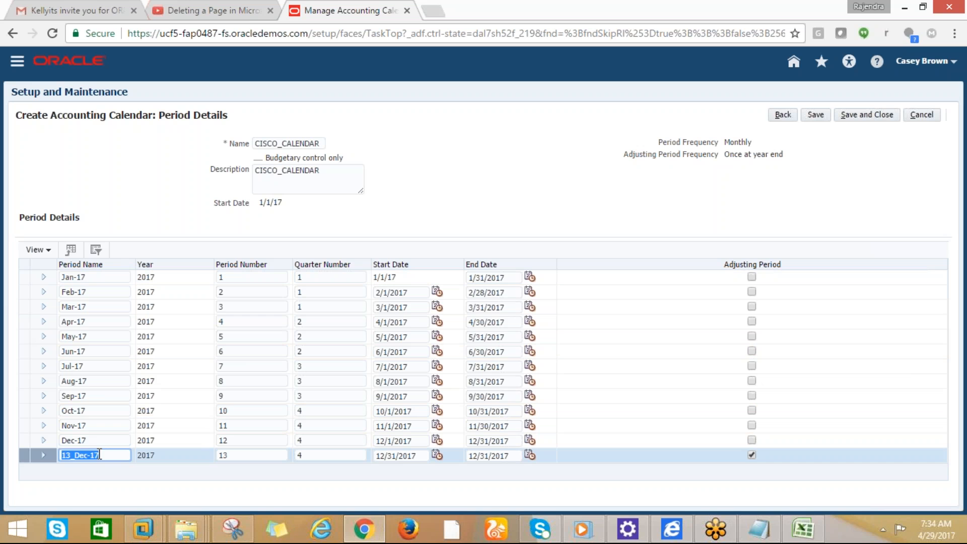
type("Adj-17")
Save CISCO_CALENDAR and filter the calendar list by 'cisco' to confirm it
left_click(863, 118)
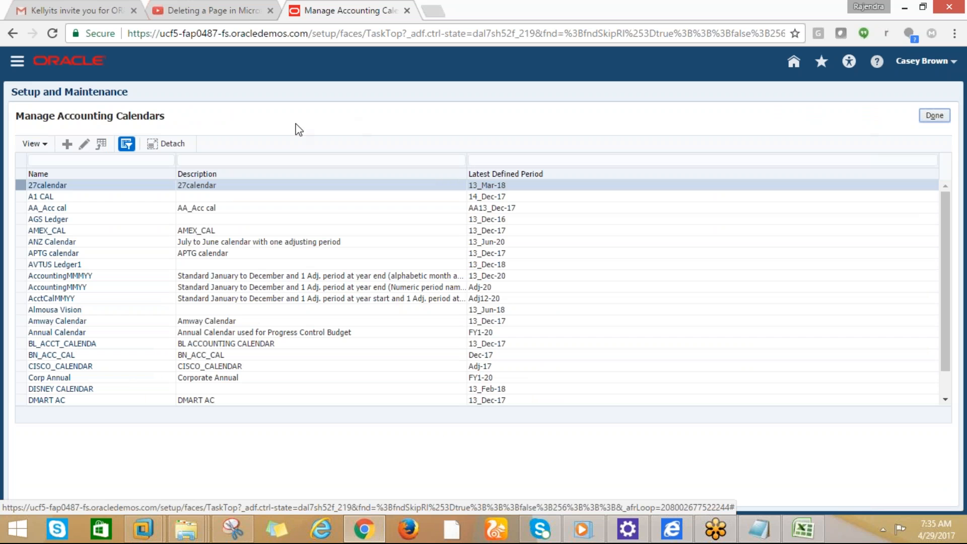
left_click(62, 161)
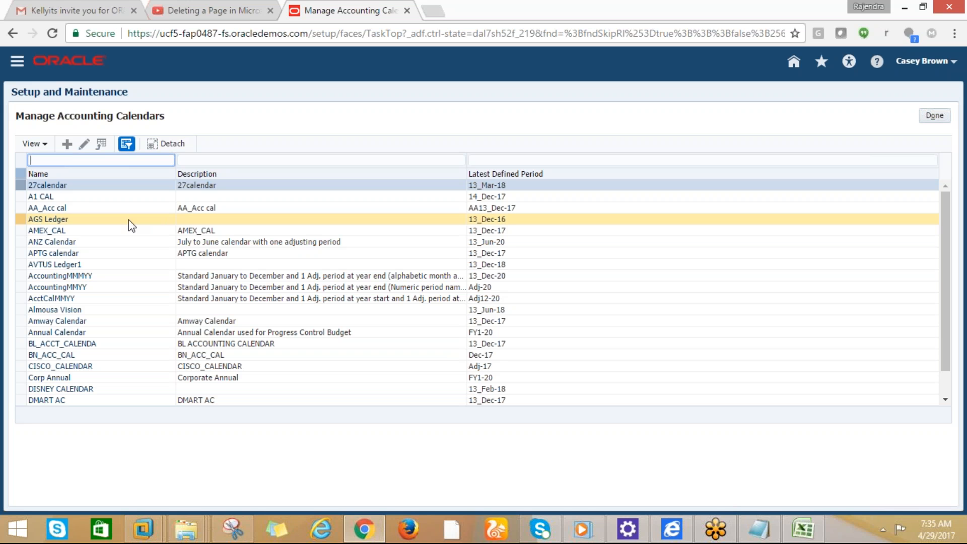
type("cisco")
key("Return")
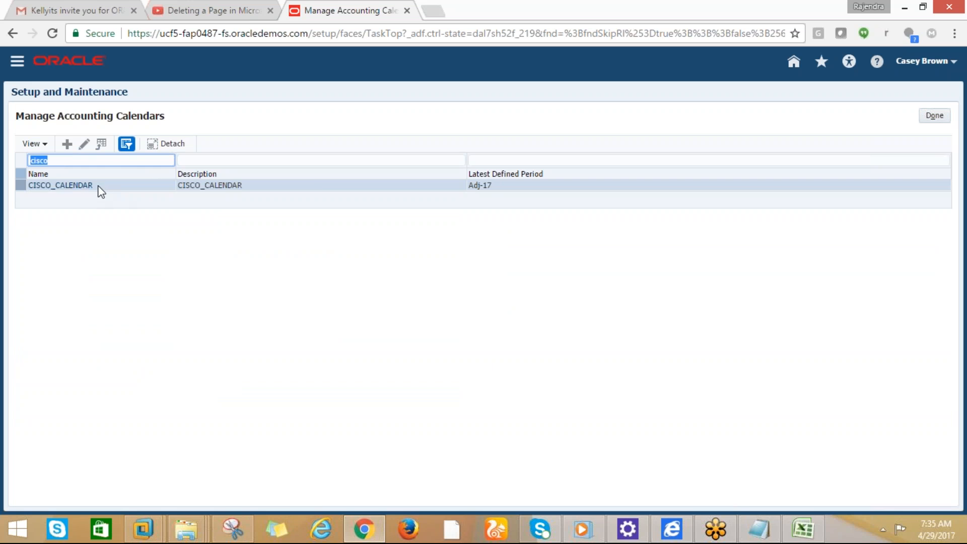
Leave the calendars task and close the project to return to project search
left_click(933, 117)
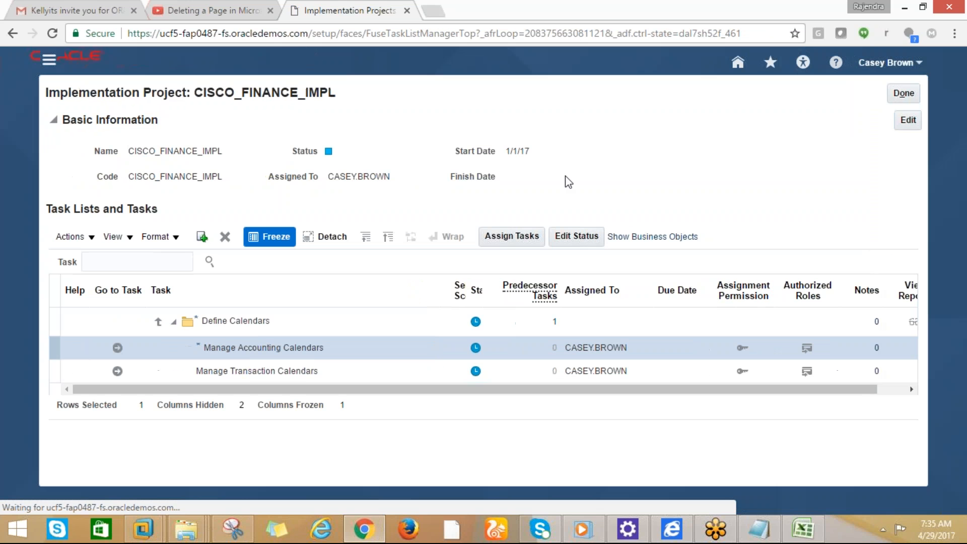
left_click_drag(802, 150, 917, 82)
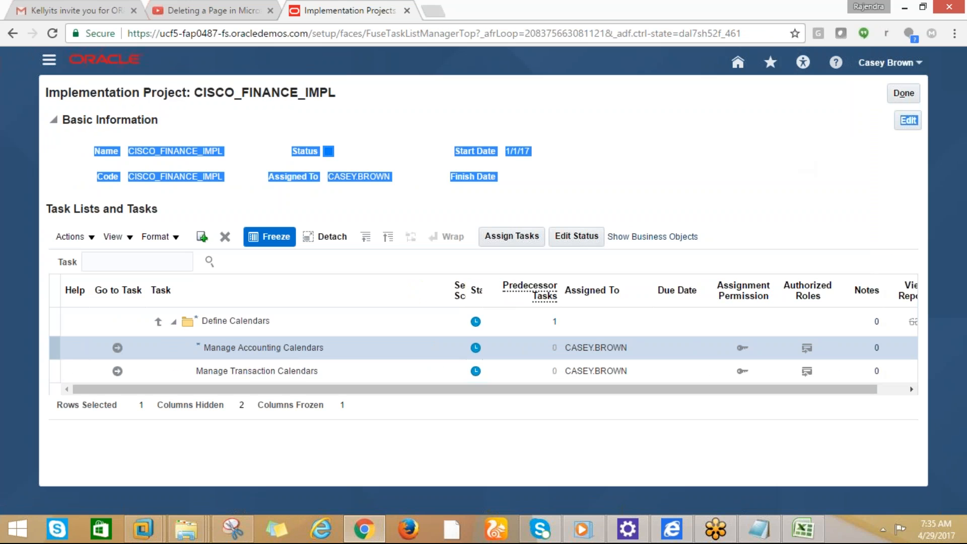
left_click(893, 95)
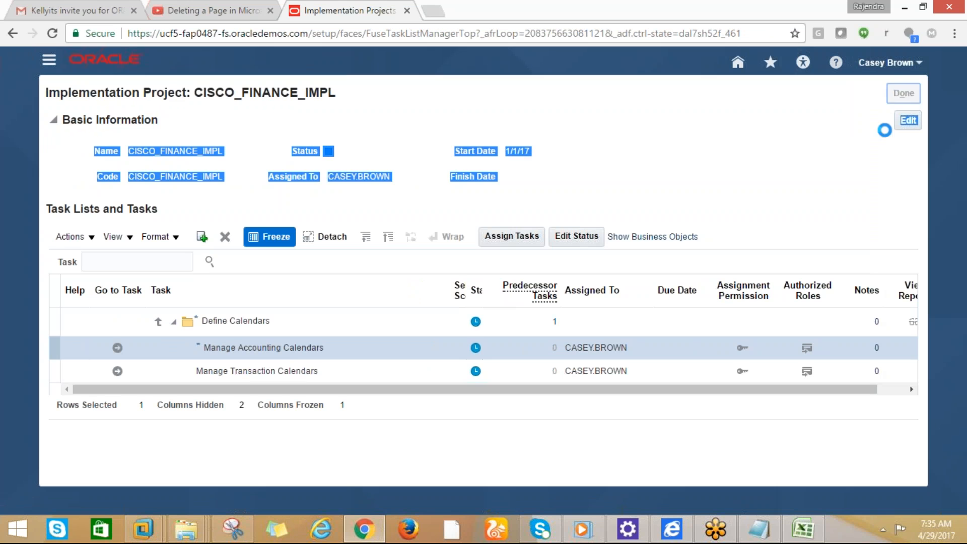
left_click(803, 532)
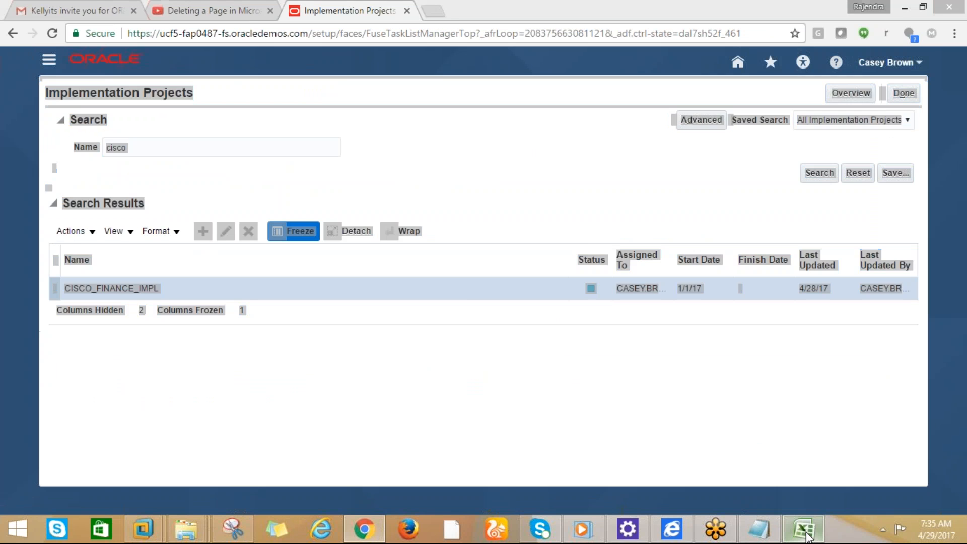
Enter 'chart of accounts' as step 6's label in cell B5
left_click(52, 119)
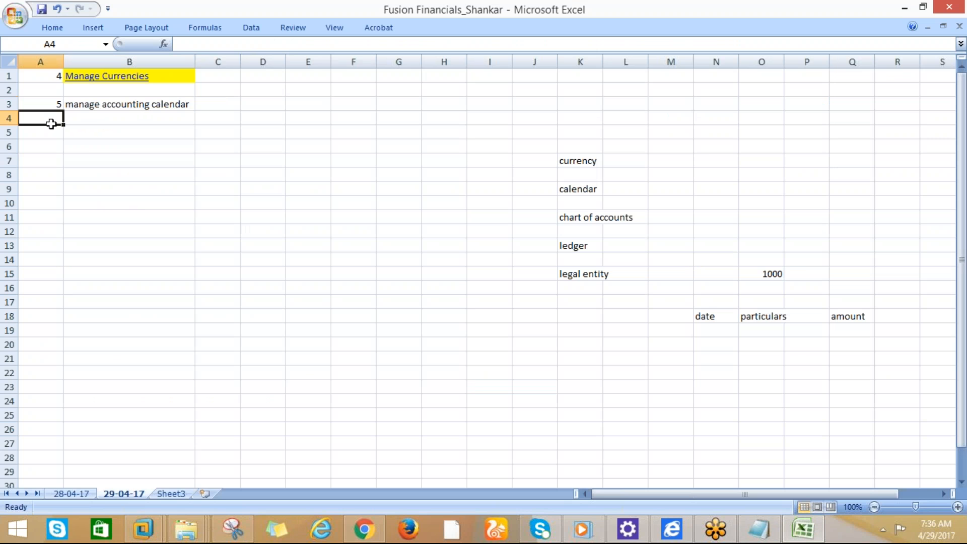
left_click(59, 132)
left_click(64, 133)
type("cha")
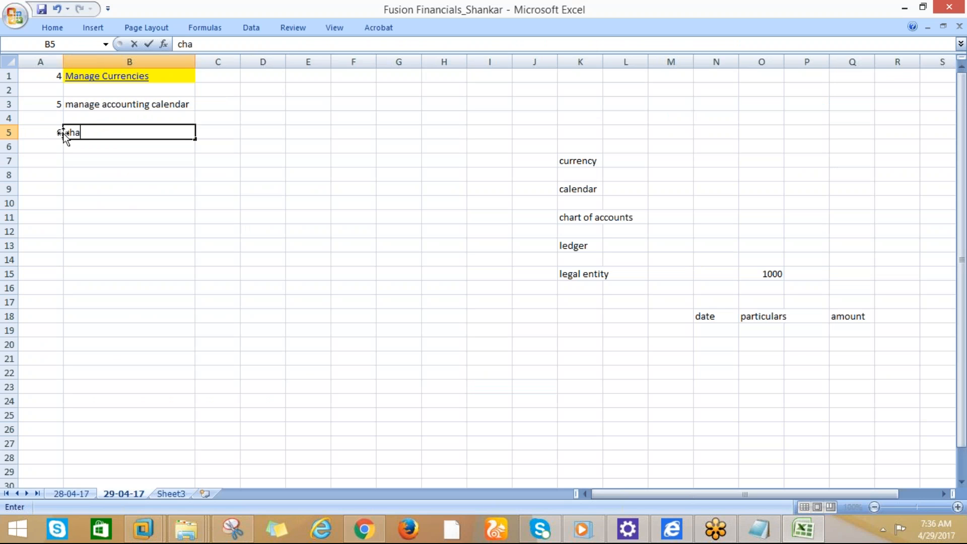
type("rt of accounts")
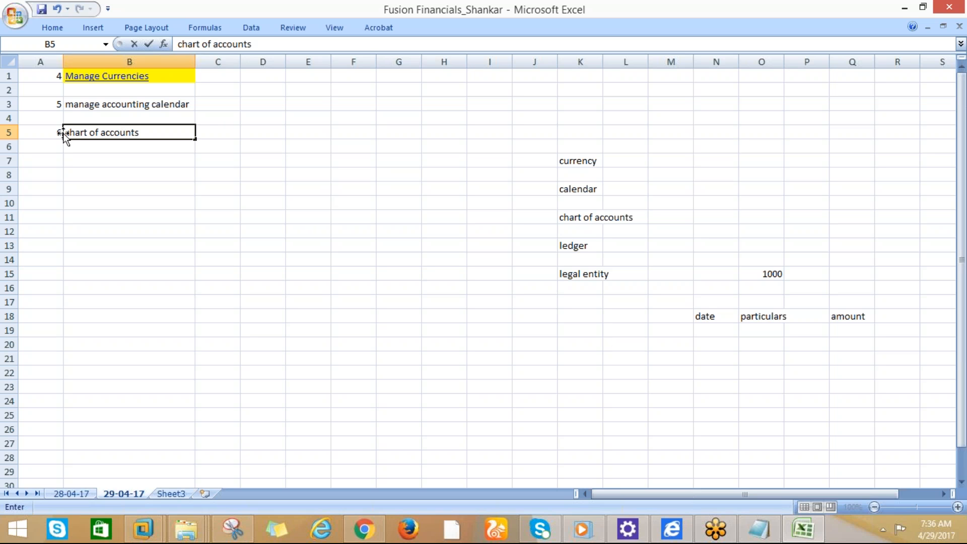
left_click(117, 156)
Enter 'structure' in C5 as the first sub-step
left_click(208, 136)
left_click_drag(212, 136, 242, 135)
type("s")
key("BackSpace")
type("va")
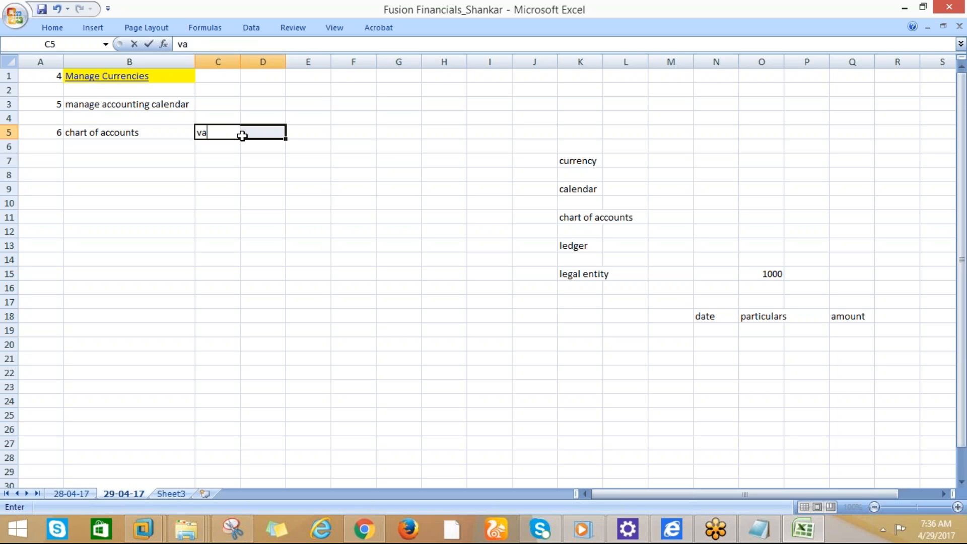
key("BackSpace")
key("BackSpace")
type("v")
key("BackSpace")
type("st")
type("art")
key("BackSpace")
key("BackSpace")
key("BackSpace")
type("rcu")
key("BackSpace")
key("BackSpace")
key("BackSpace")
type("ructure")
left_click(242, 136)
Add 'values set', 'structure instance' and 'segment values' in C6:C8, then autofit column C
left_click(226, 150)
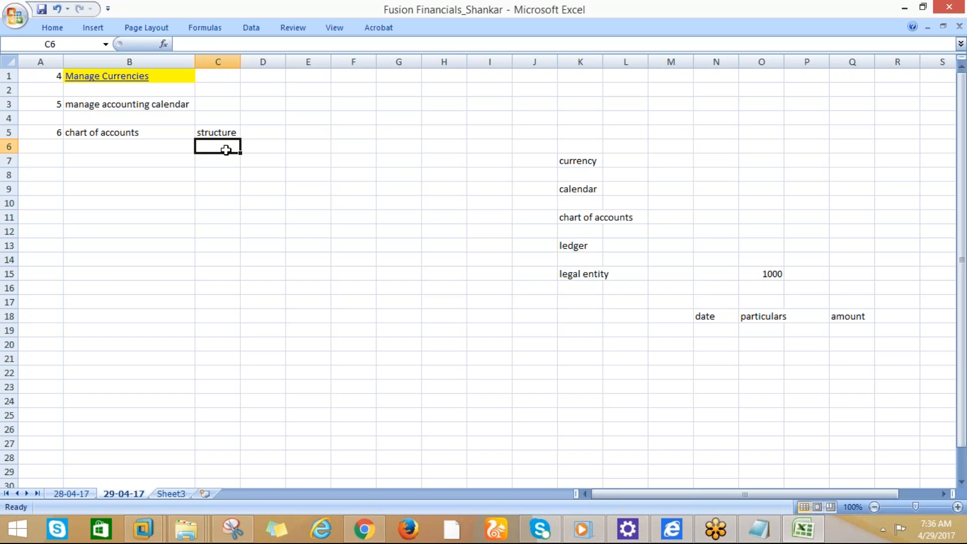
type("values set")
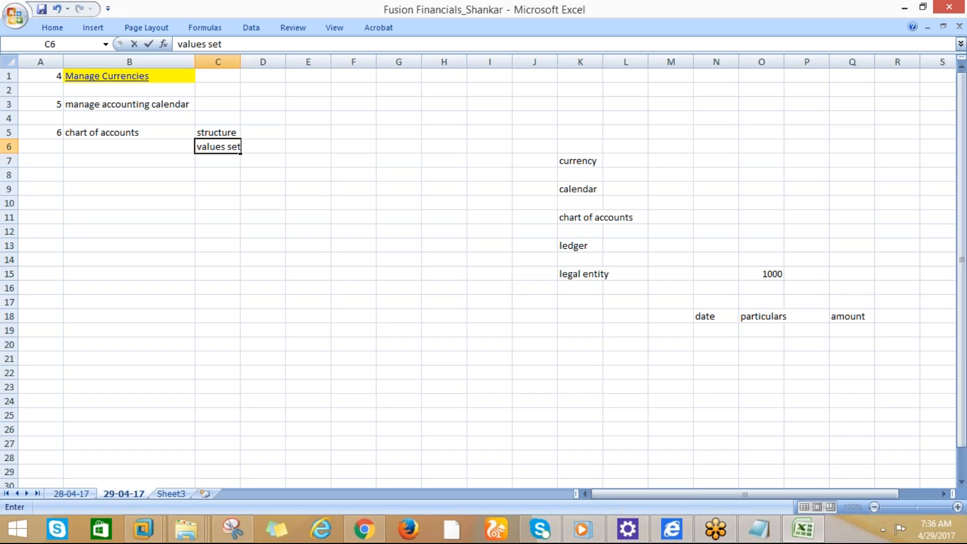
key("Return")
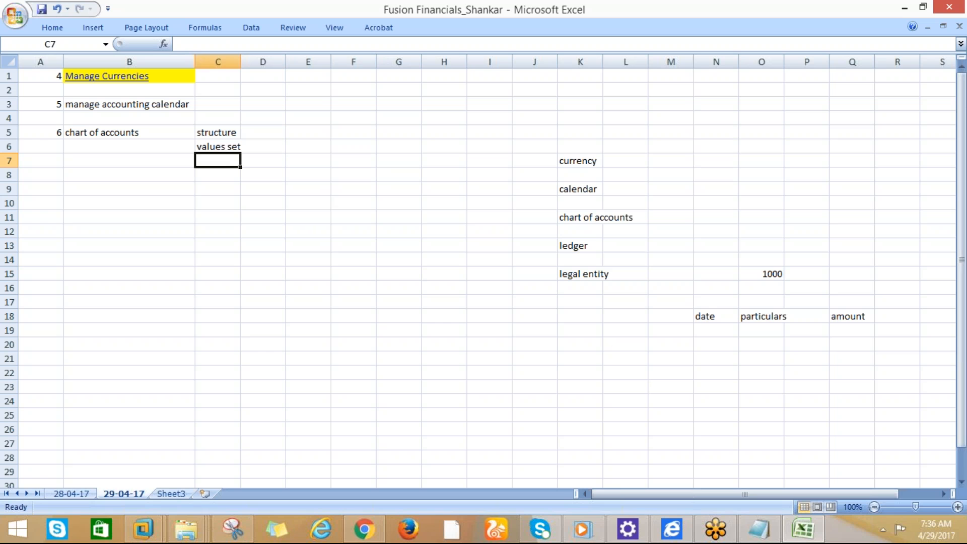
type("c")
key("BackSpace")
type("structure instance")
key("Return")
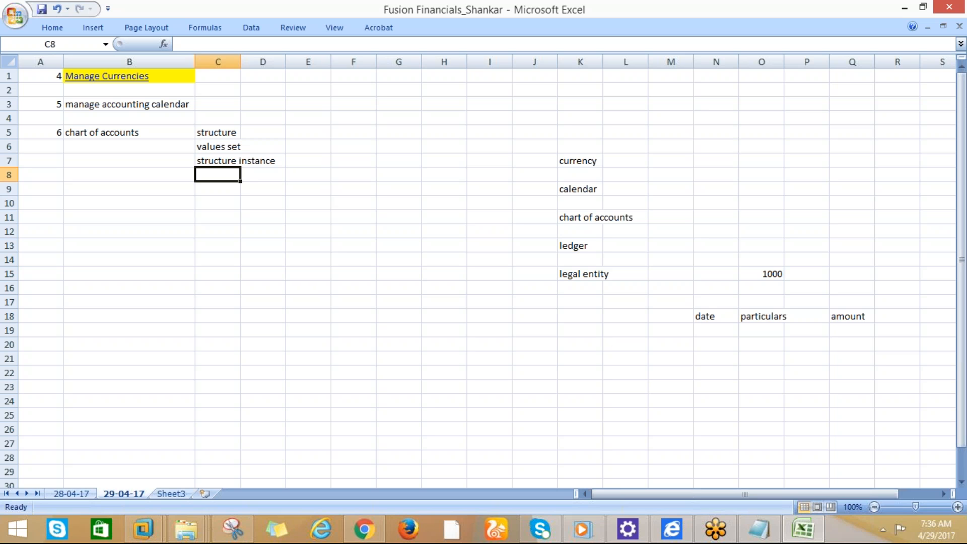
type("segment values")
key("Return")
key("Return")
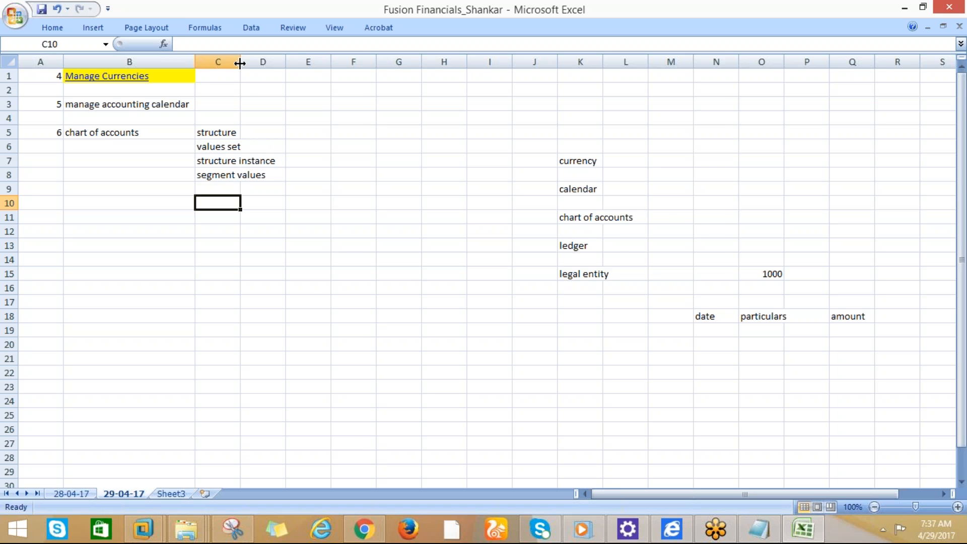
double_click(240, 63)
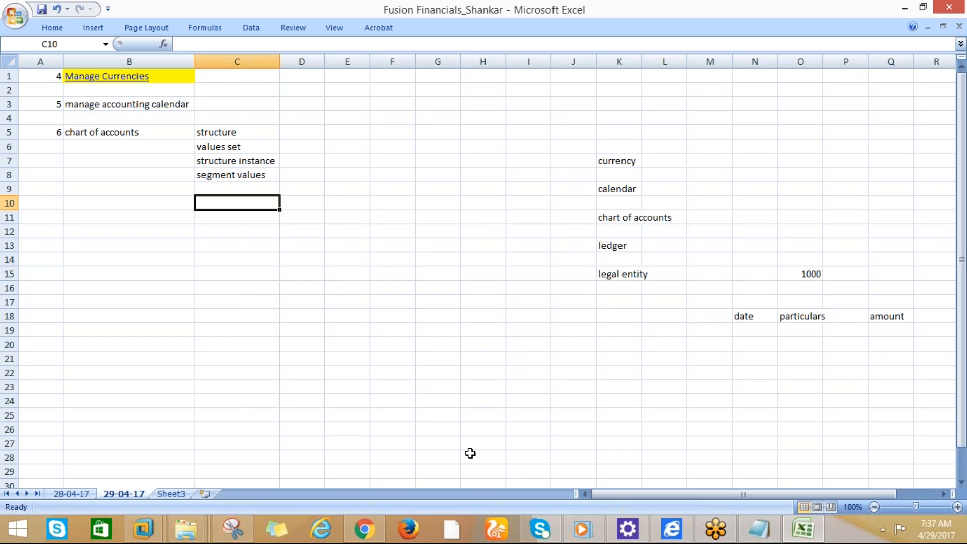
left_click(363, 530)
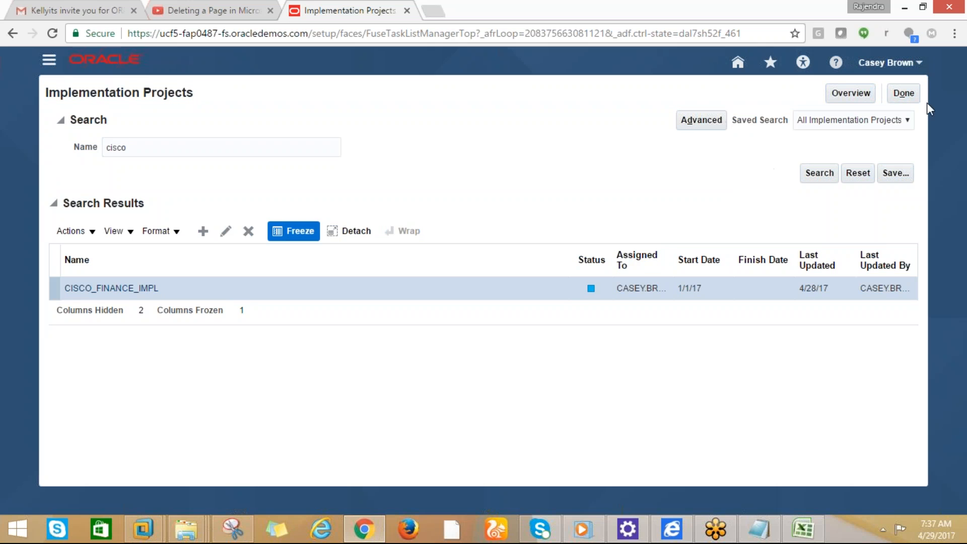
Search implementation projects for 'cisco' and open CISCO_FINANCE_IMPL
left_click(904, 95)
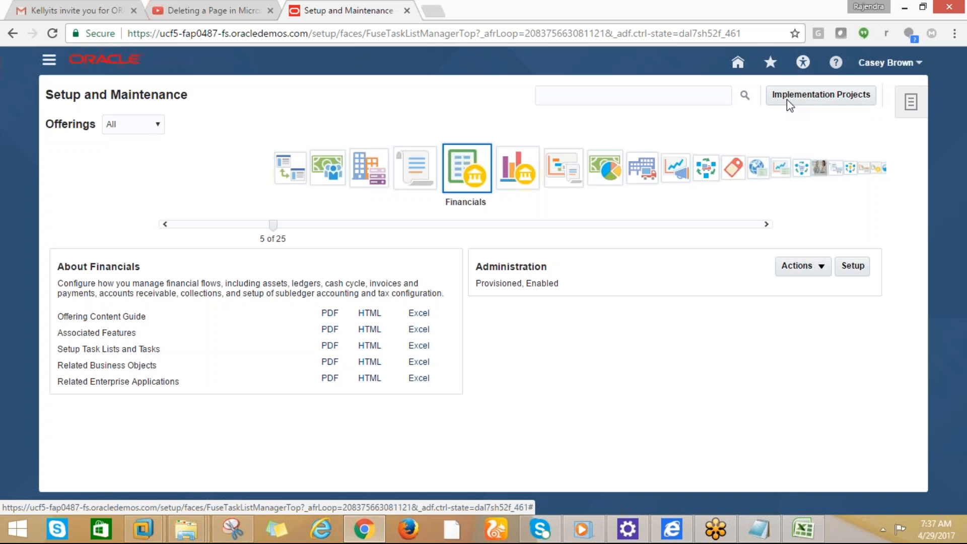
left_click(787, 98)
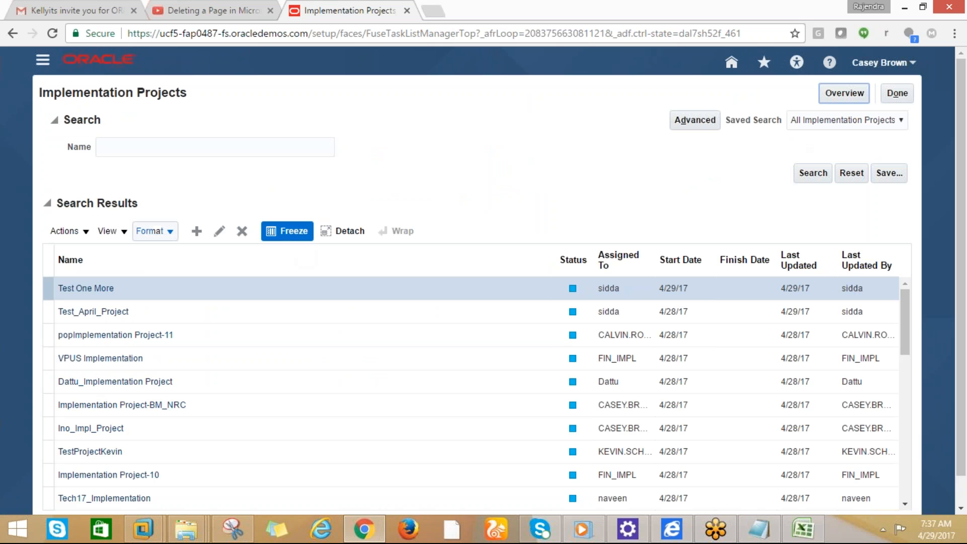
left_click(103, 153)
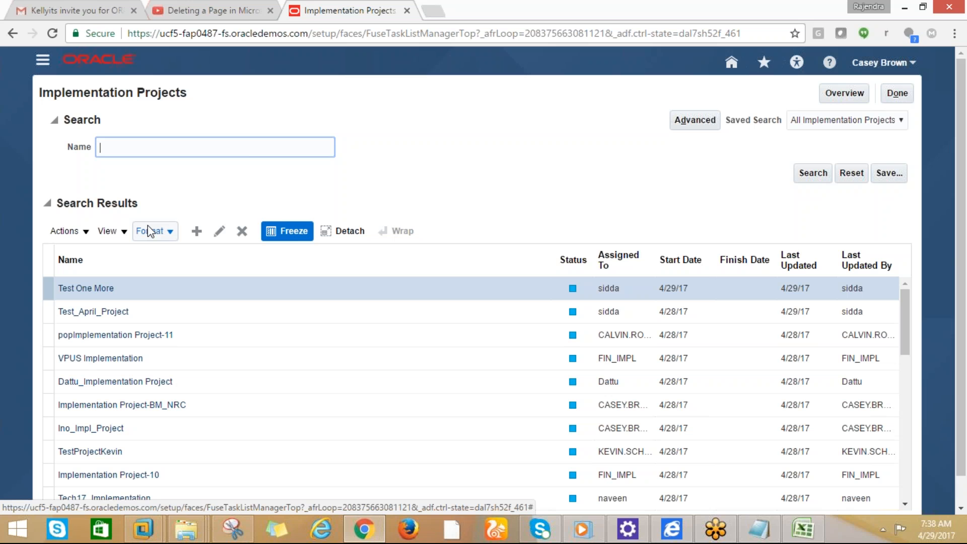
key("alt+Tab")
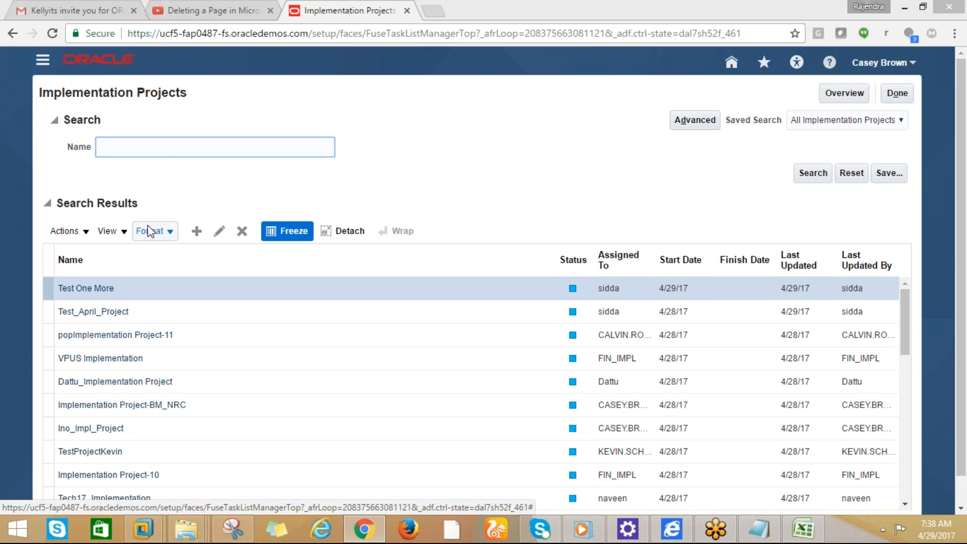
key("alt+Tab")
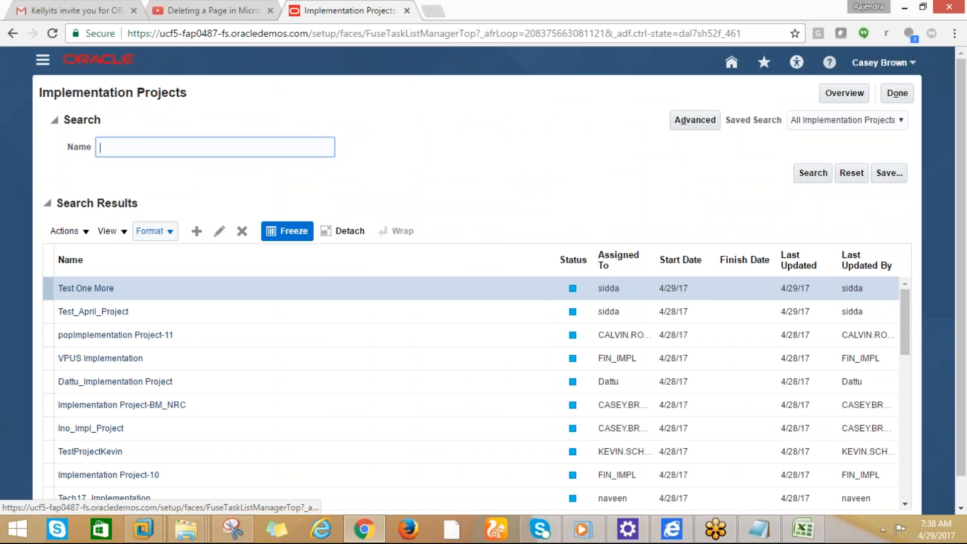
type("cisco")
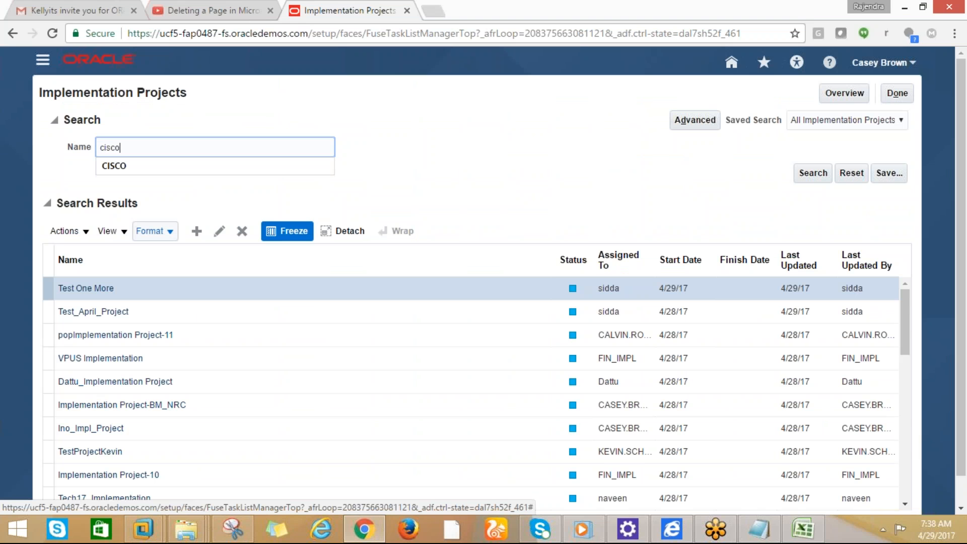
key("Return")
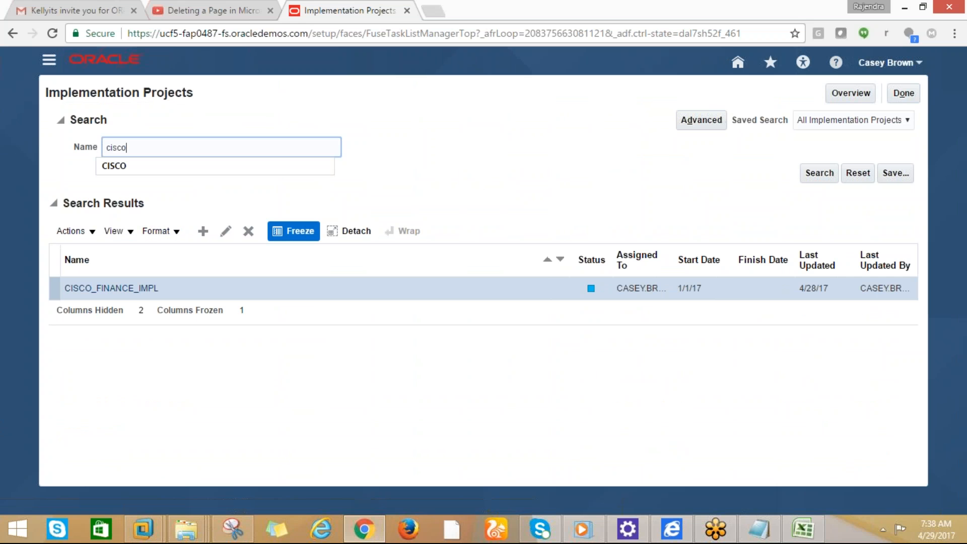
left_click(120, 289)
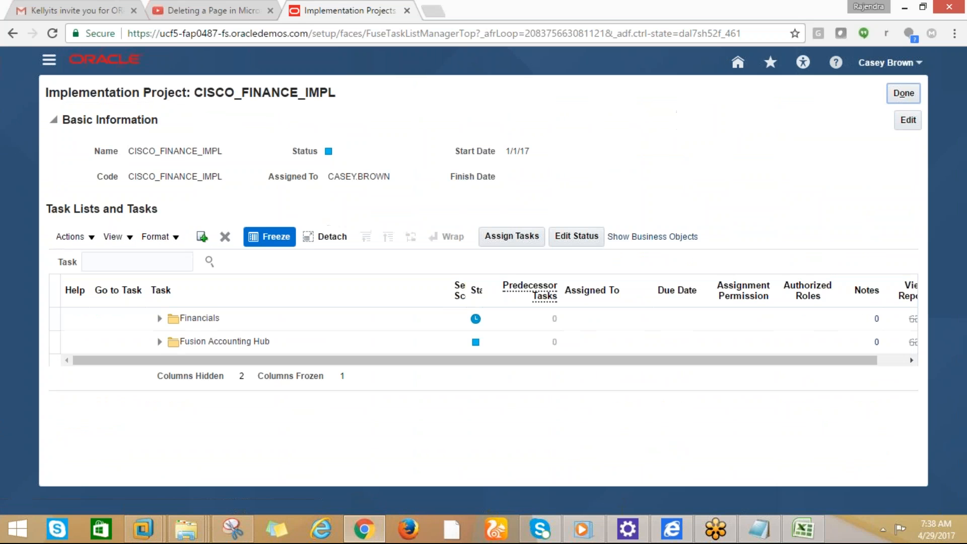
Search the project tasks for 'chart of accounts%'
left_click(96, 264)
type("chart ofa")
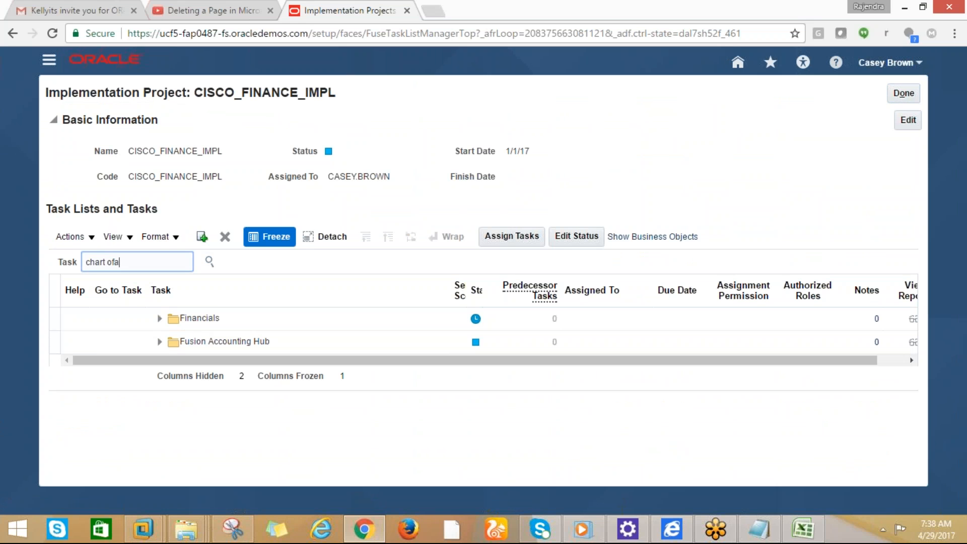
key("BackSpace")
type("f accounts%")
left_click(211, 264)
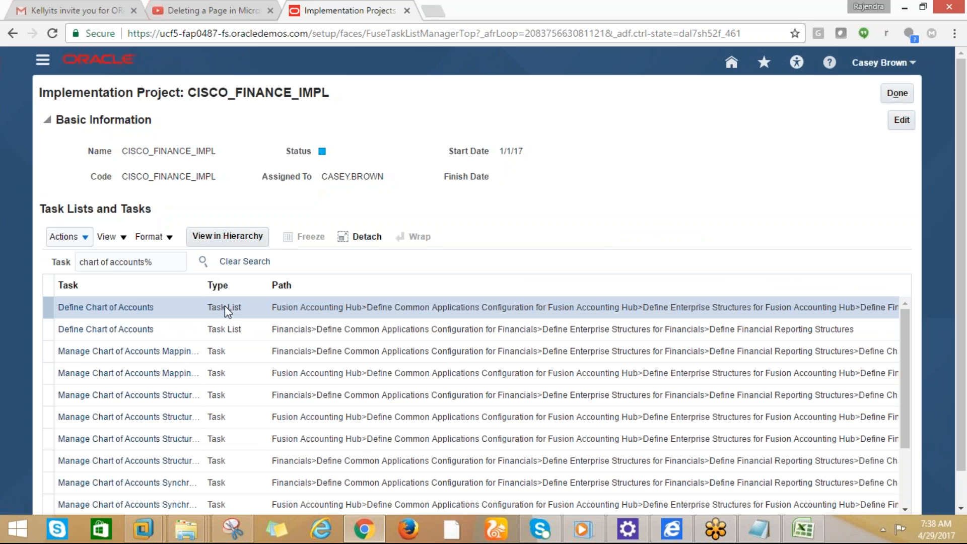
Expand Define Chart of Accounts and select the Manage Chart of Accounts Structures task
left_click(124, 310)
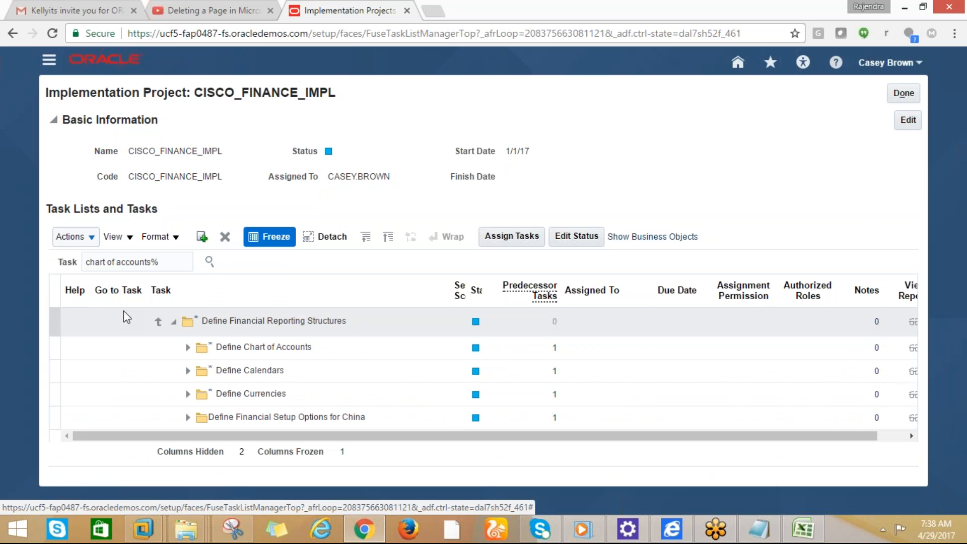
left_click(188, 347)
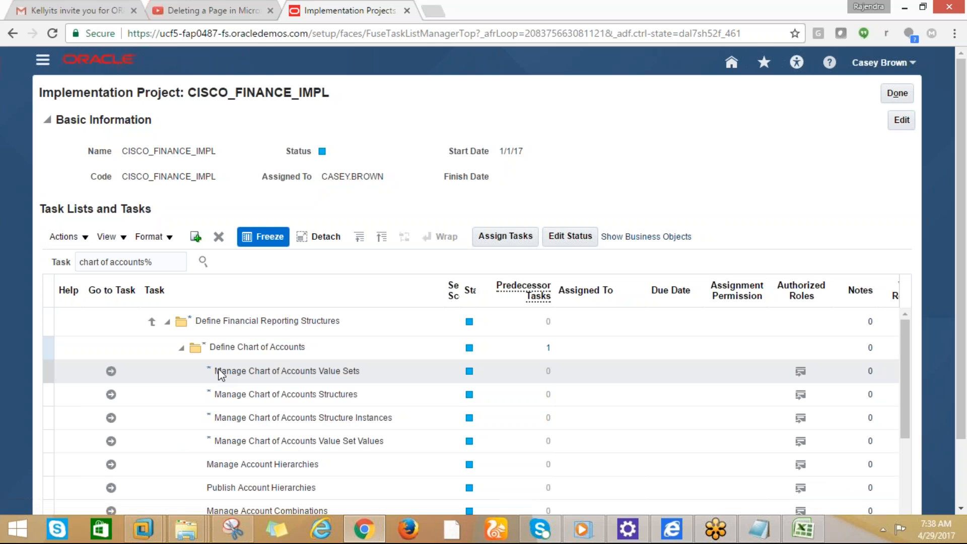
left_click_drag(366, 375, 345, 375)
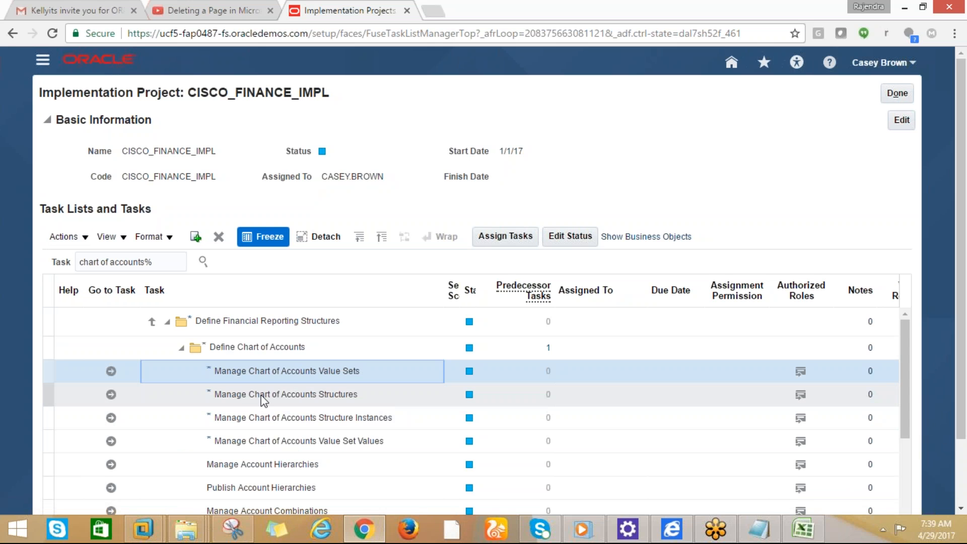
left_click(112, 397)
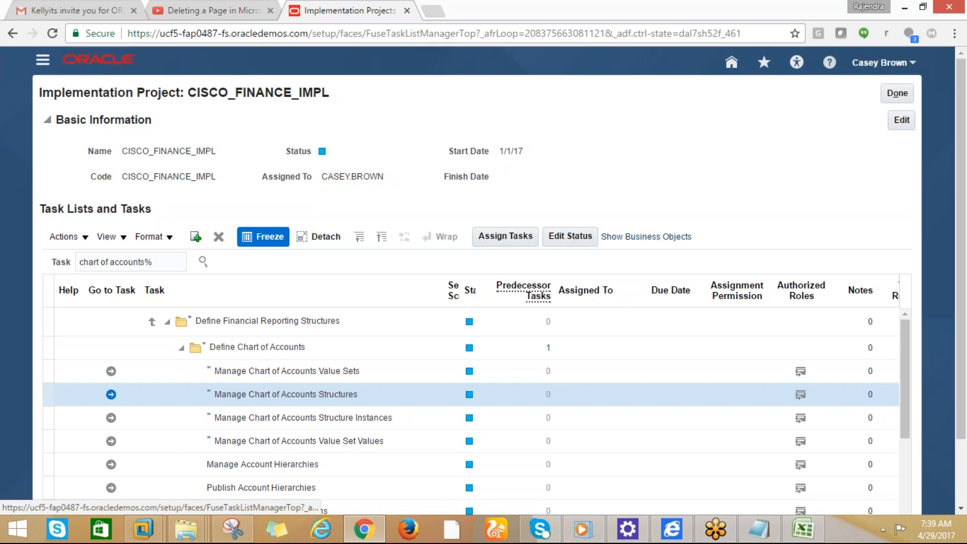
Open the Manage Chart of Accounts Structures page and copy its title for the notes
left_click(111, 395)
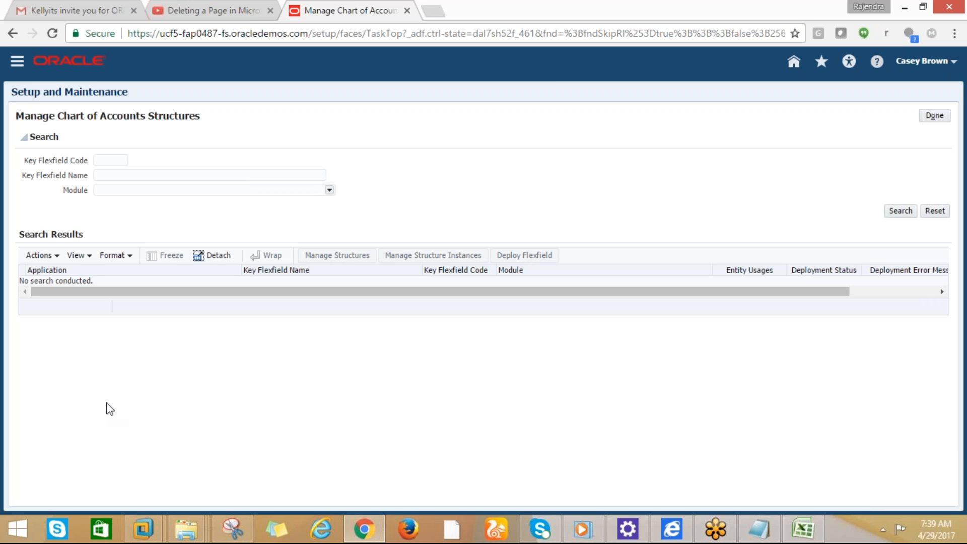
triple_click(156, 125)
key("ctrl+c")
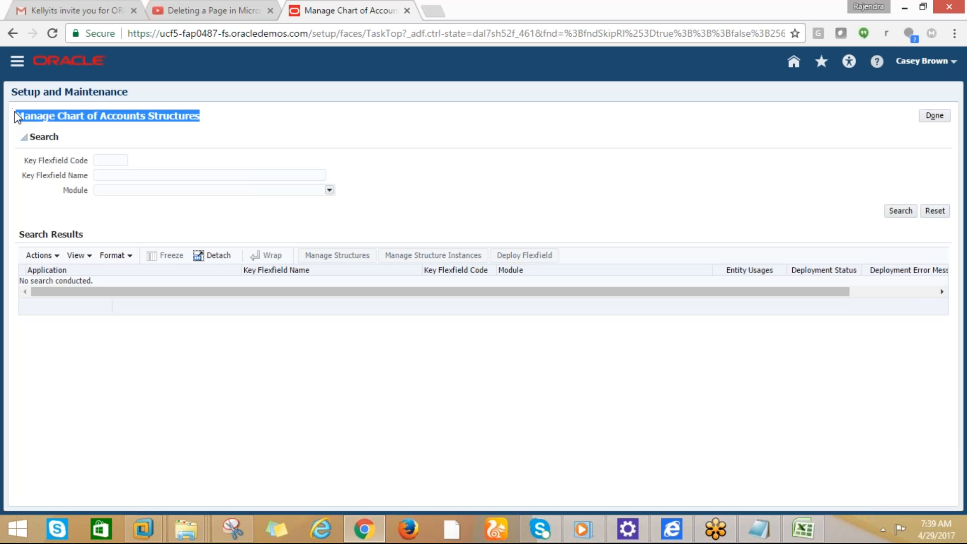
key("alt+Tab")
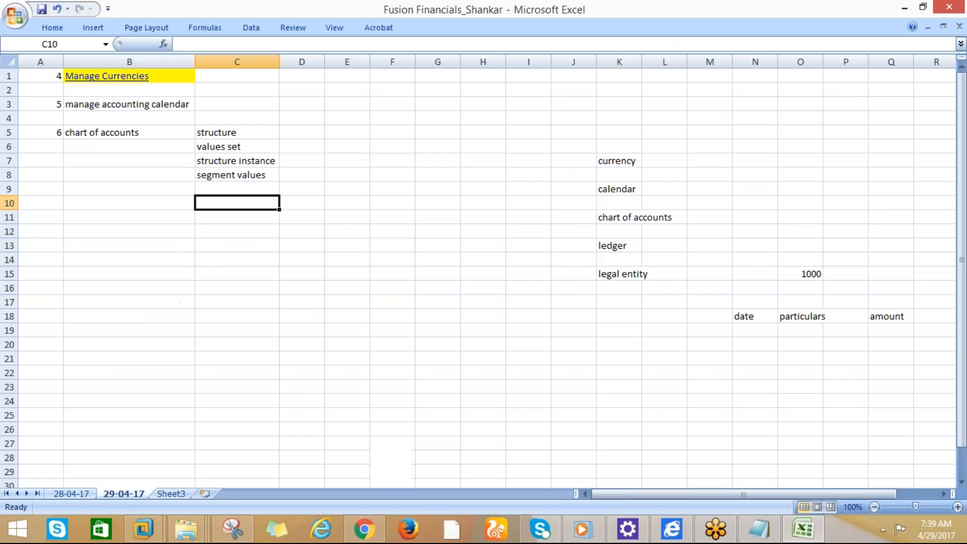
Paste the copied title into B10 and delete the unwanted pasted picture
left_click(114, 204)
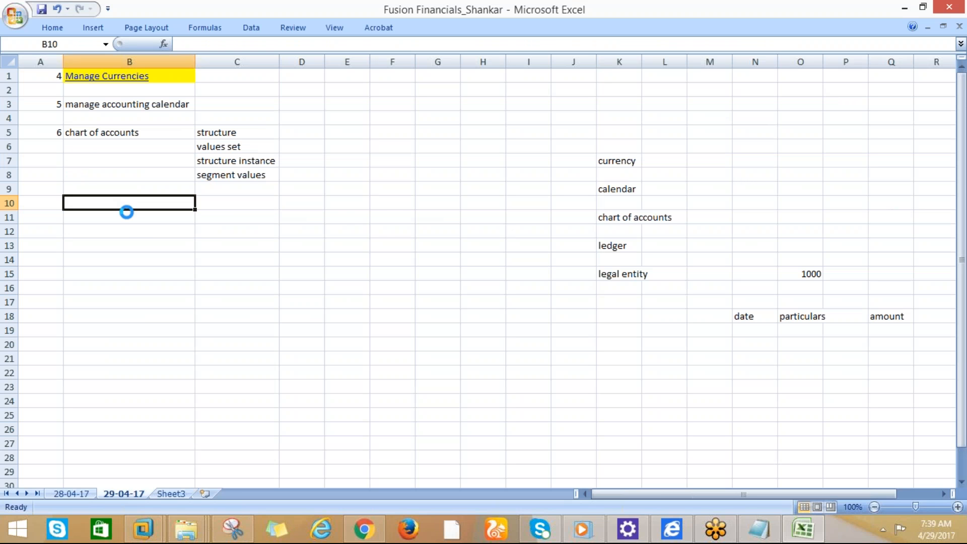
key("ctrl+v")
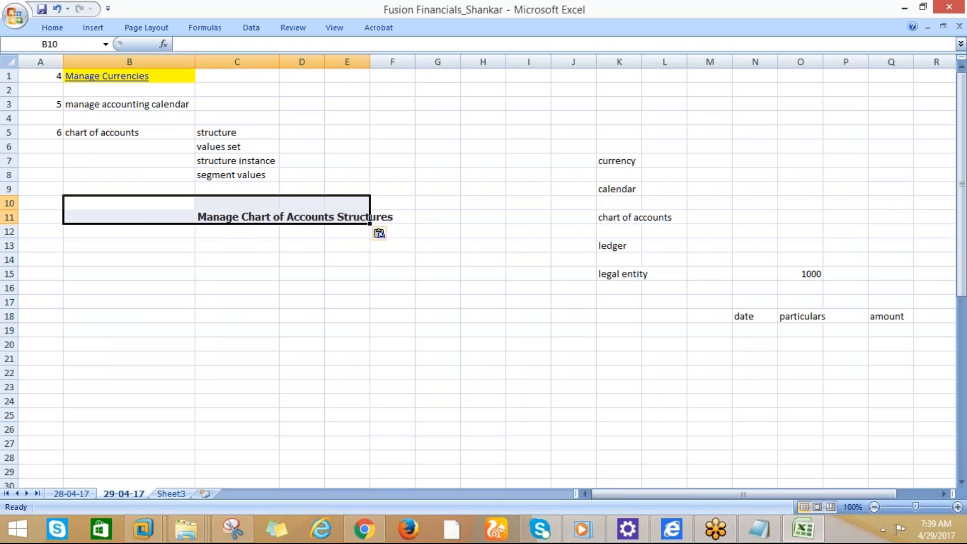
left_click(136, 238)
key("Delete")
Recopy the page title and paste it into B10 as plain Text
key("alt+Tab")
left_click(213, 125)
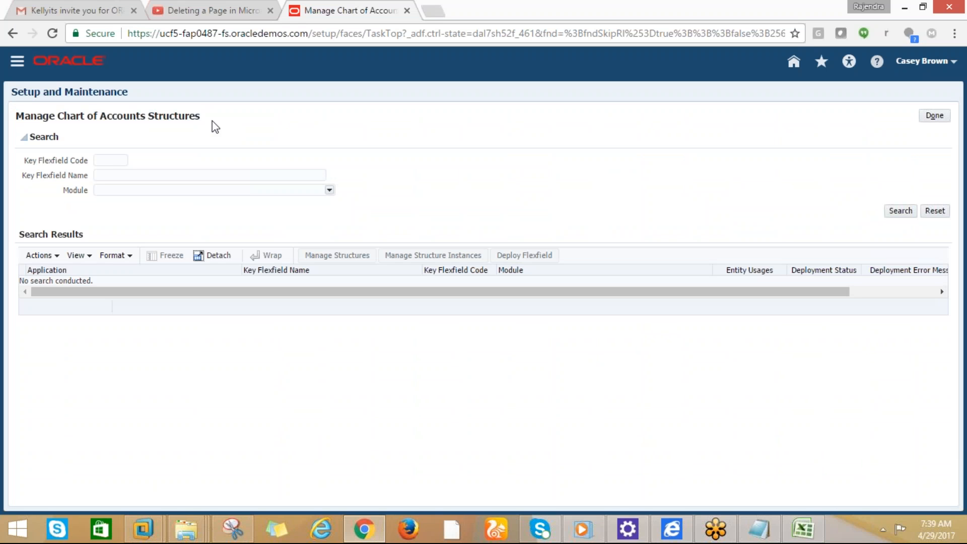
left_click_drag(20, 116, 197, 123)
left_click(209, 124)
triple_click(207, 123)
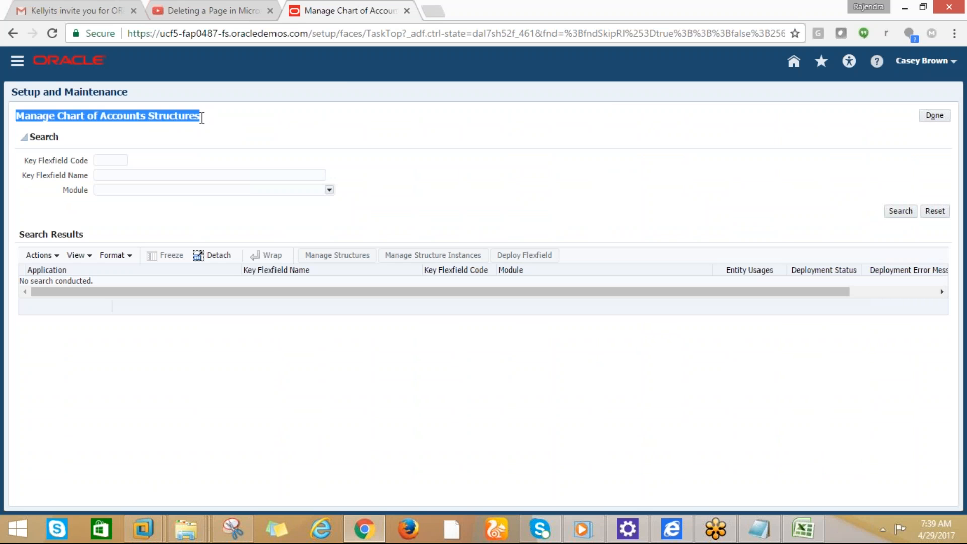
key("alt+Tab")
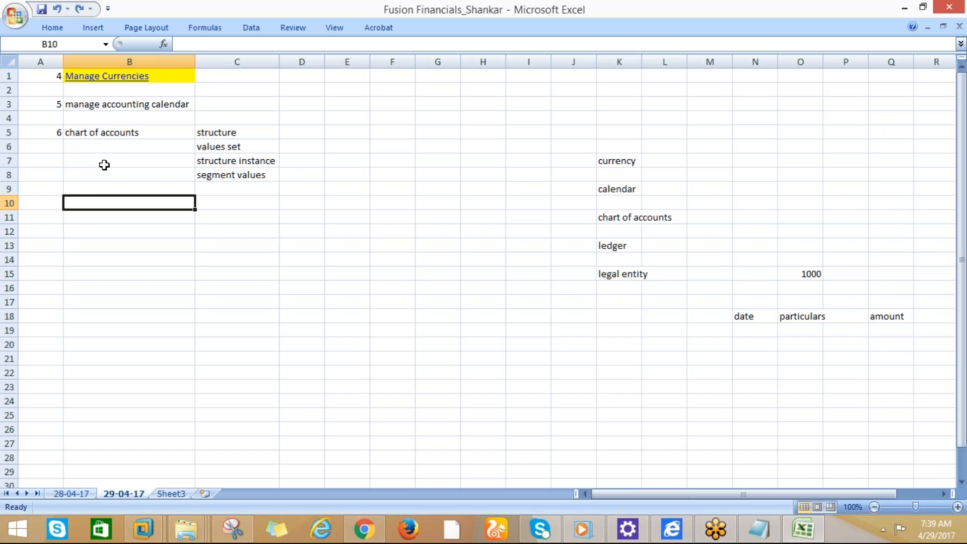
right_click(91, 199)
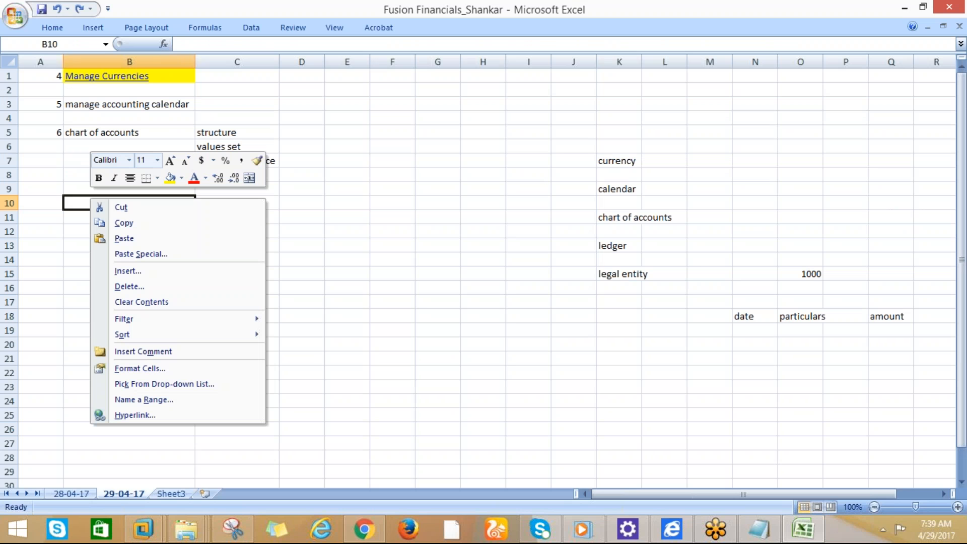
left_click(123, 255)
left_click(76, 208)
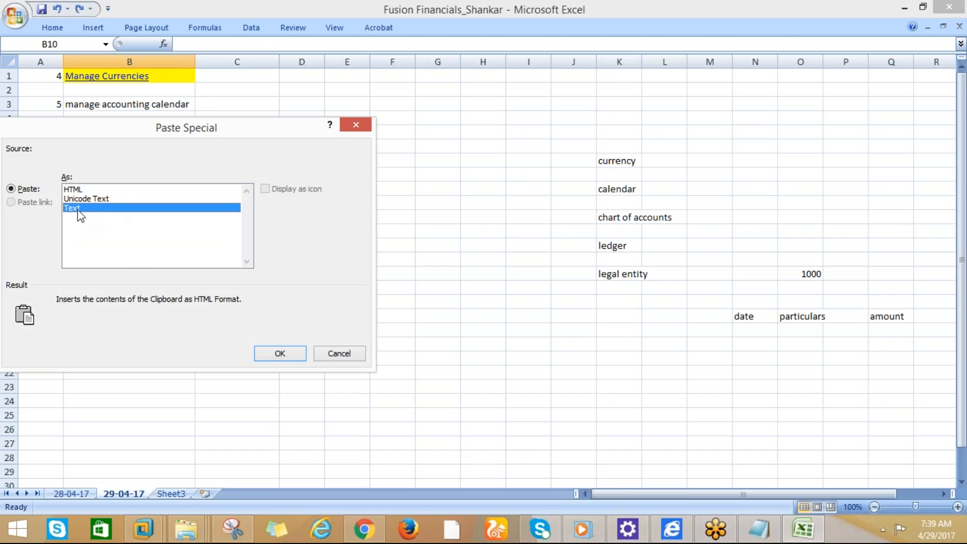
left_click(276, 354)
key("alt+Tab")
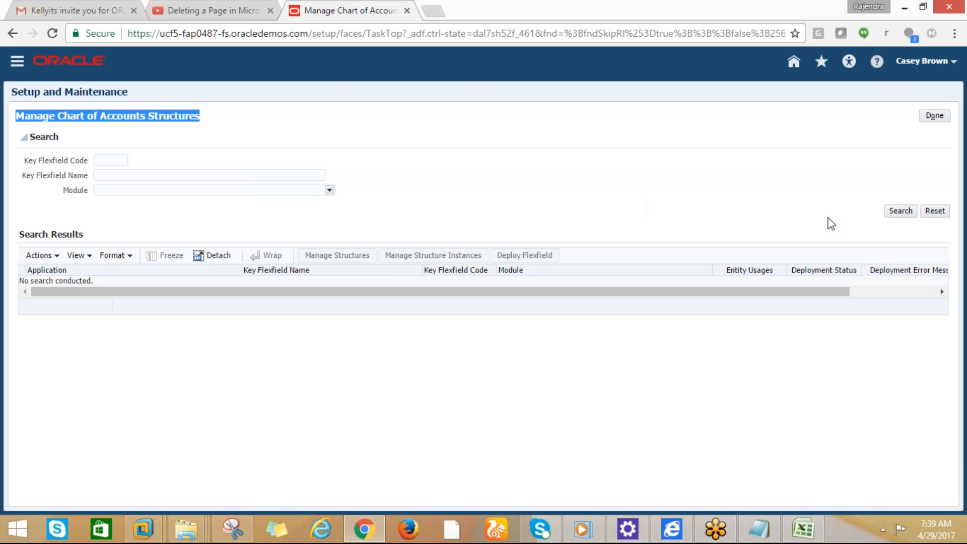
Search the structures and open Manage Structures for the Accounting Flexfield (GL#)
left_click(889, 207)
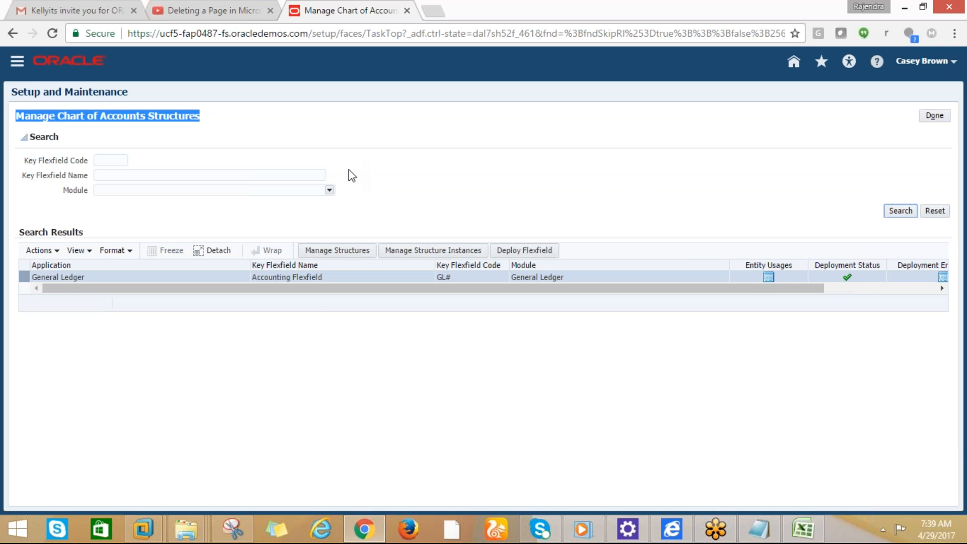
left_click(320, 252)
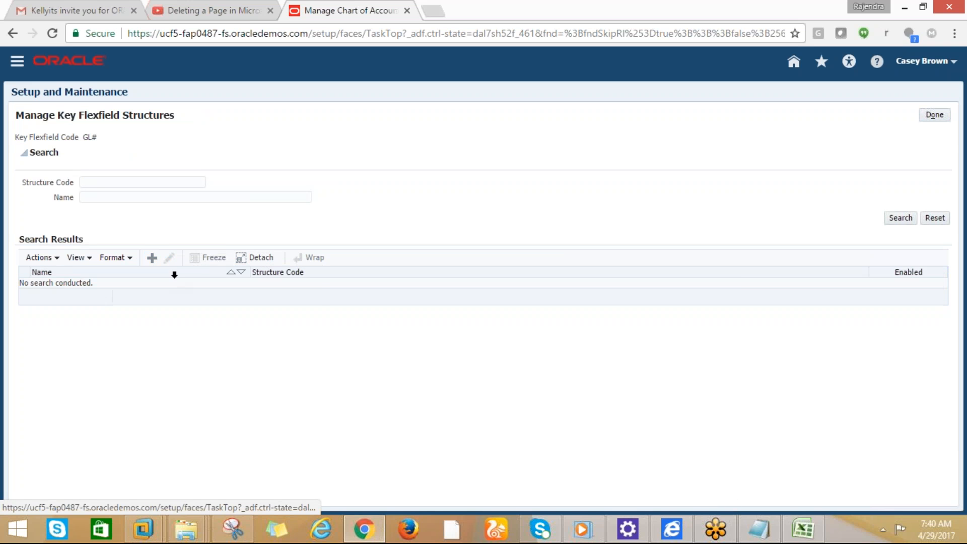
Create a new GL# key flexfield structure with code CISCO_ACCOUNTING_FLEX
left_click(151, 257)
left_click(91, 152)
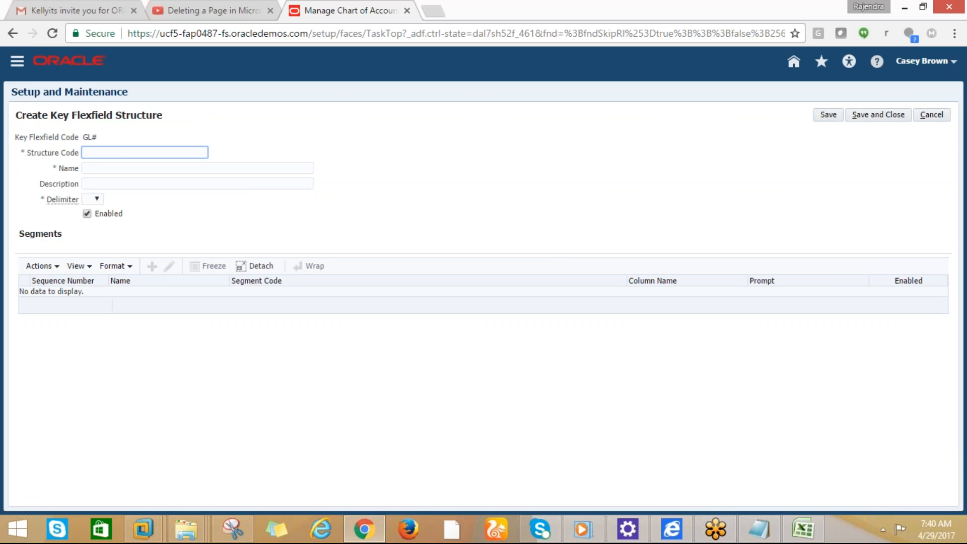
type("d")
key("BackSpace")
type("DELL")
key("BackSpace")
key("BackSpace")
key("BackSpace")
key("BackSpace")
type("CISCO")
type("_KEY")
type("_F")
type("KEX")
key("BackSpace")
key("BackSpace")
key("BackSpace")
type("LEXIFIELD")
key("Tab")
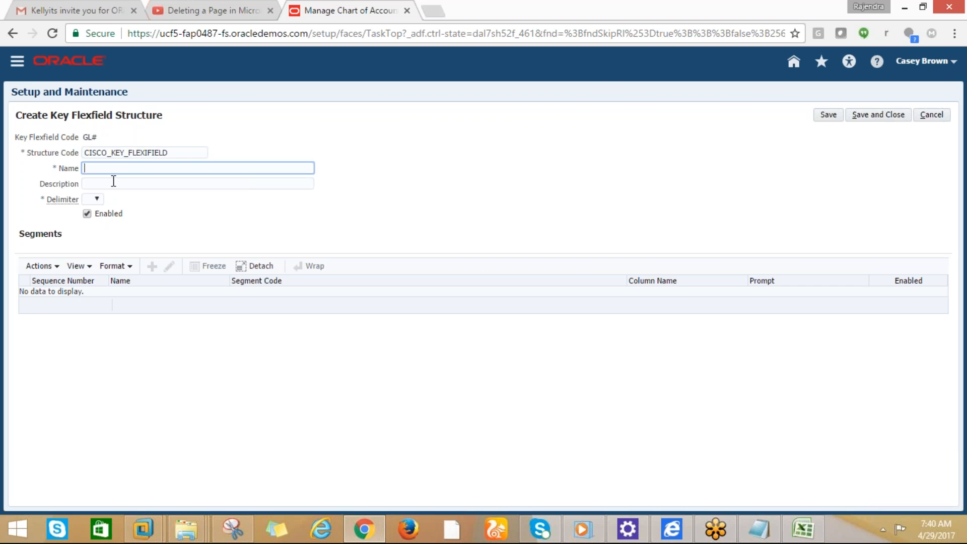
left_click_drag(171, 153, 88, 156)
left_click(169, 153)
key("BackSpace")
key("BackSpace")
key("BackSpace")
key("BackSpace")
key("BackSpace")
key("BackSpace")
key("BackSpace")
key("BackSpace")
key("BackSpace")
key("BackSpace")
key("BackSpace")
key("BackSpace")
key("BackSpace")
key("BackSpace")
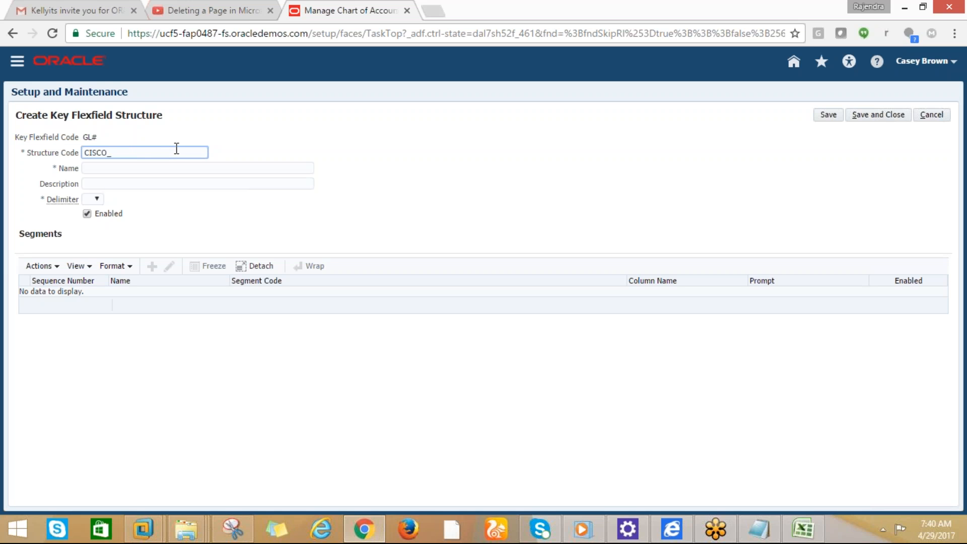
type("ACCOUNTING_FLEX")
key("Tab")
Use CISCO_ACCOUNTING_FLEX as name and description, set a '.' delimiter, enable it, and save
left_click_drag(178, 151, 82, 154)
key("ctrl+c")
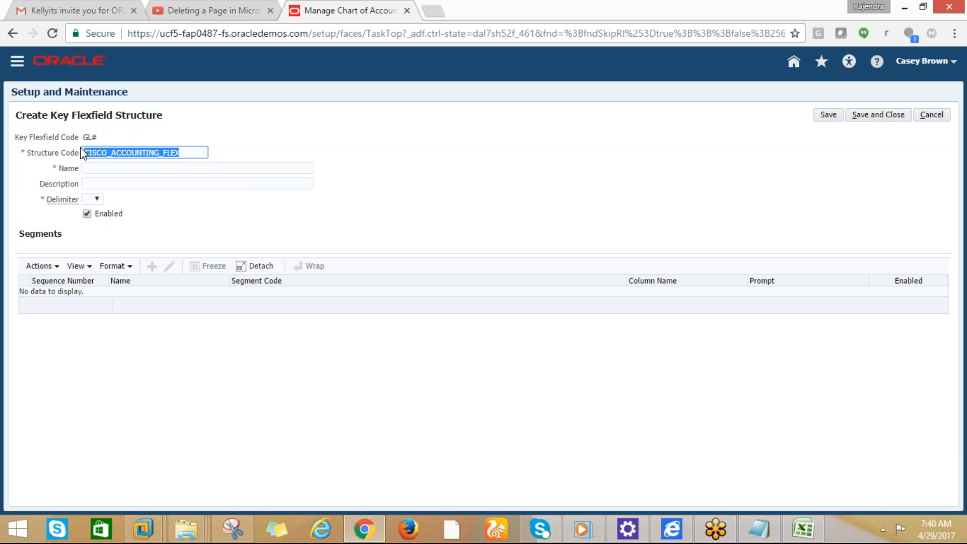
left_click(111, 167)
key("ctrl+v")
key("Tab")
key("ctrl+v")
left_click(98, 199)
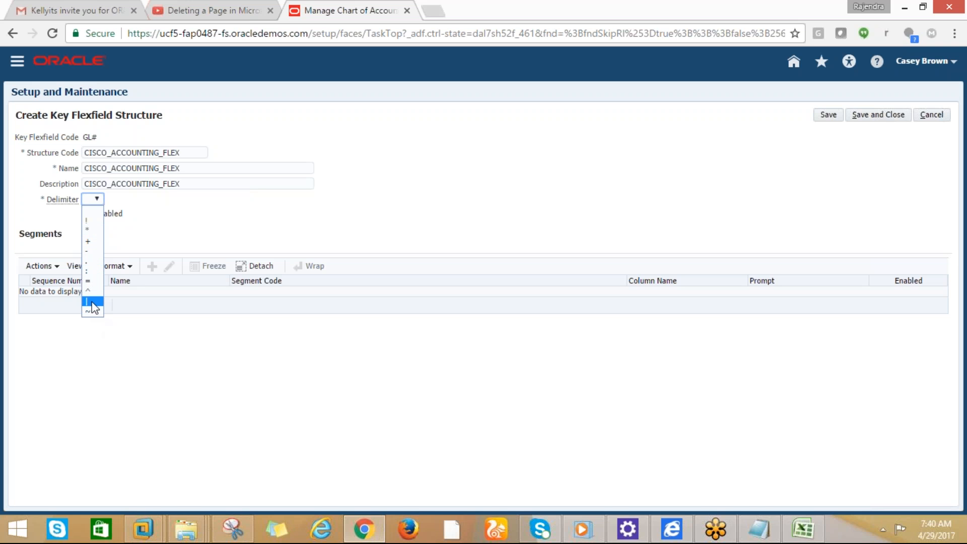
left_click(88, 263)
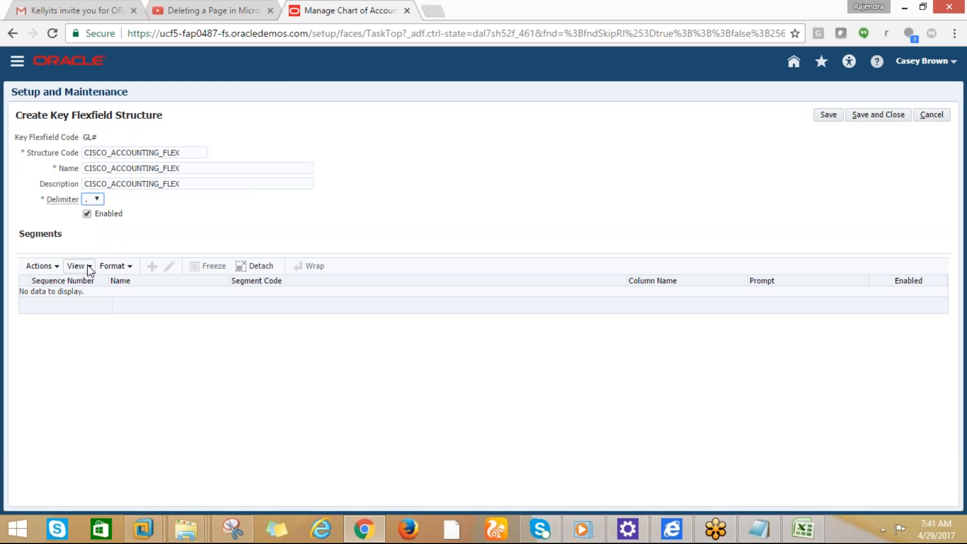
left_click(87, 213)
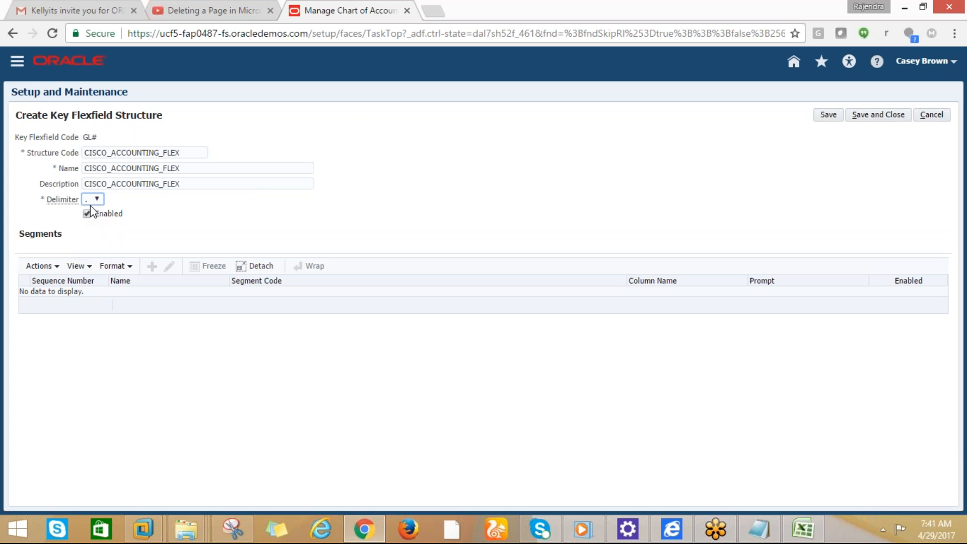
left_click(879, 117)
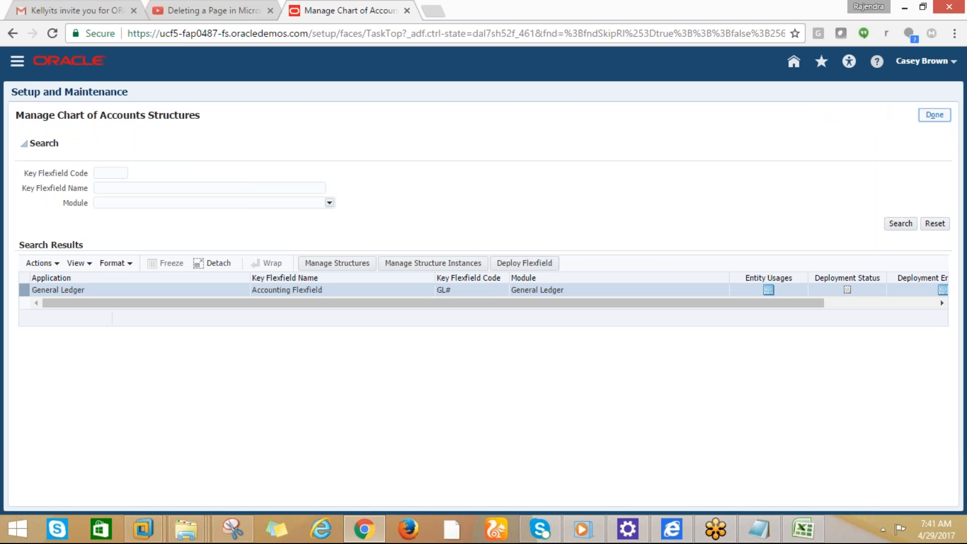
Close the structures page and return to the CISCO_FINANCE_IMPL task list
left_click(935, 119)
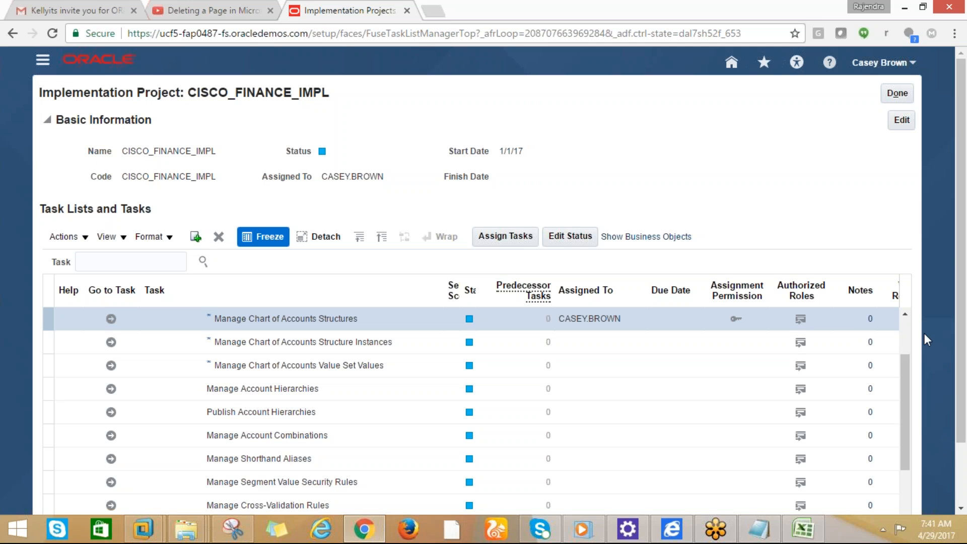
left_click(905, 314)
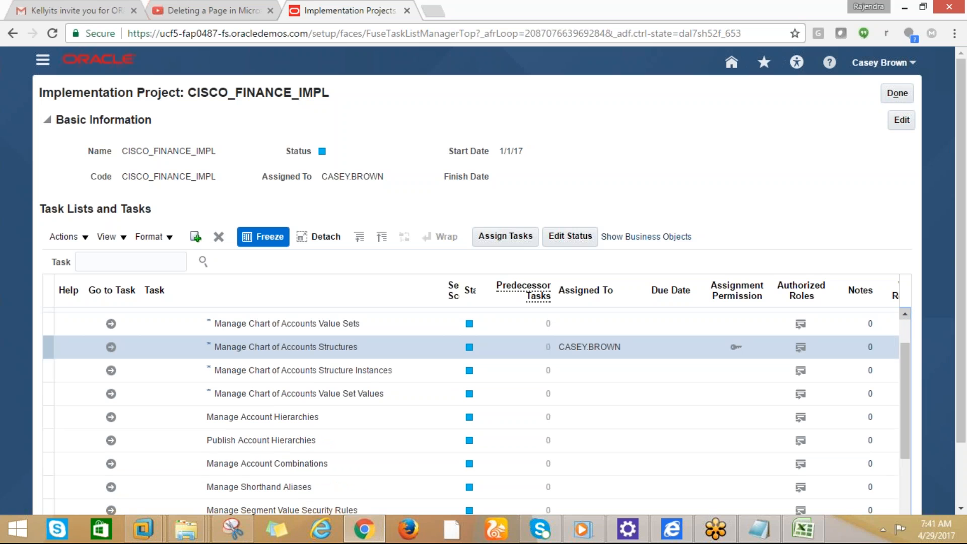
key("alt+Tab")
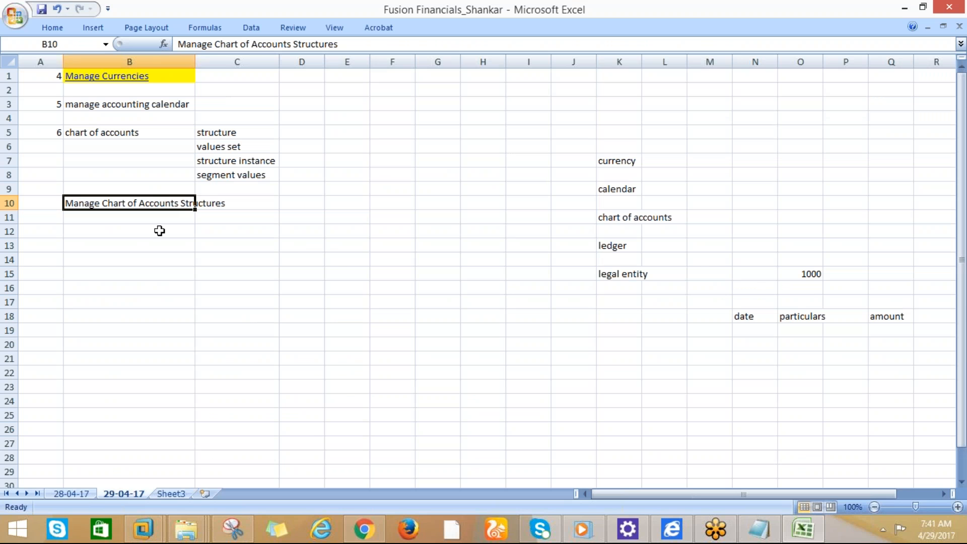
Type 'Manage' in Excel cell B12 as the start of the next setup note
left_click(104, 228)
key("alt+Tab")
key("alt+Tab")
type("AM")
key("BackSpace")
key("BackSpace")
type("m")
key("BackSpace")
type("Manage")
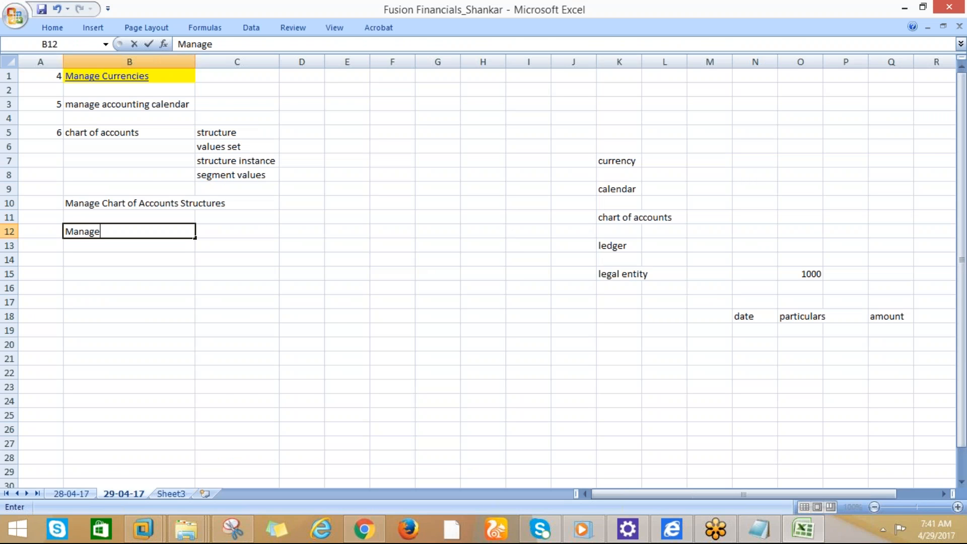
key("alt+Tab")
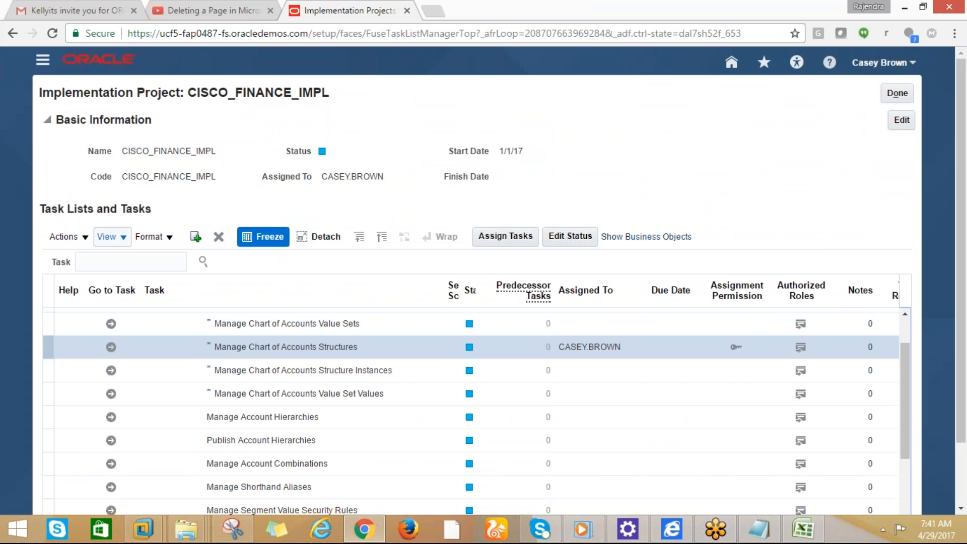
Open the Manage Chart of Accounts Value Sets task and clear the unfinished note in cell B12
key("alt+Tab")
key("alt+Tab")
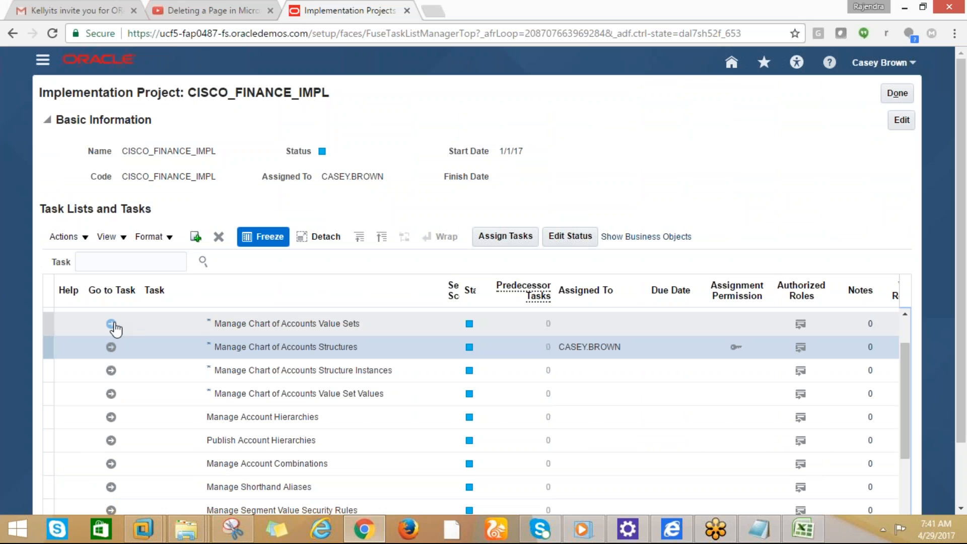
left_click(113, 326)
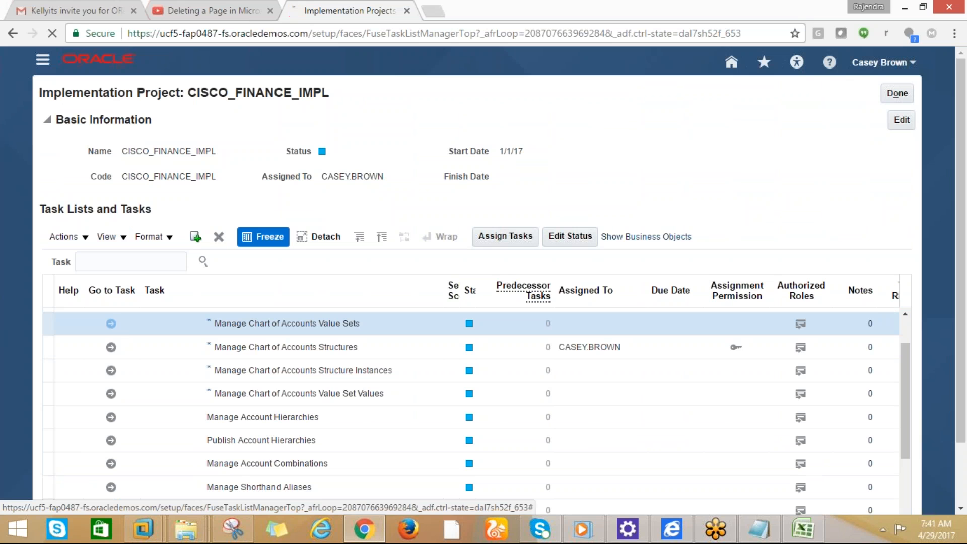
key("alt+Tab")
key("BackSpace")
key("BackSpace")
key("BackSpace")
key("BackSpace")
key("BackSpace")
key("BackSpace")
key("alt+Tab")
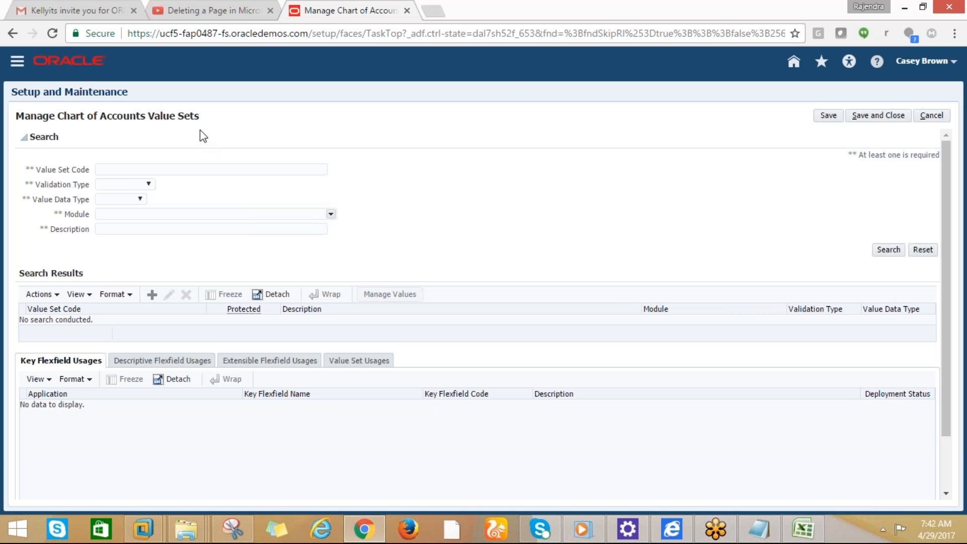
Select and copy the Manage Chart of Accounts Value Sets page title for the notes
left_click_drag(201, 119, 16, 121)
left_click(17, 121)
left_click_drag(15, 115, 205, 112)
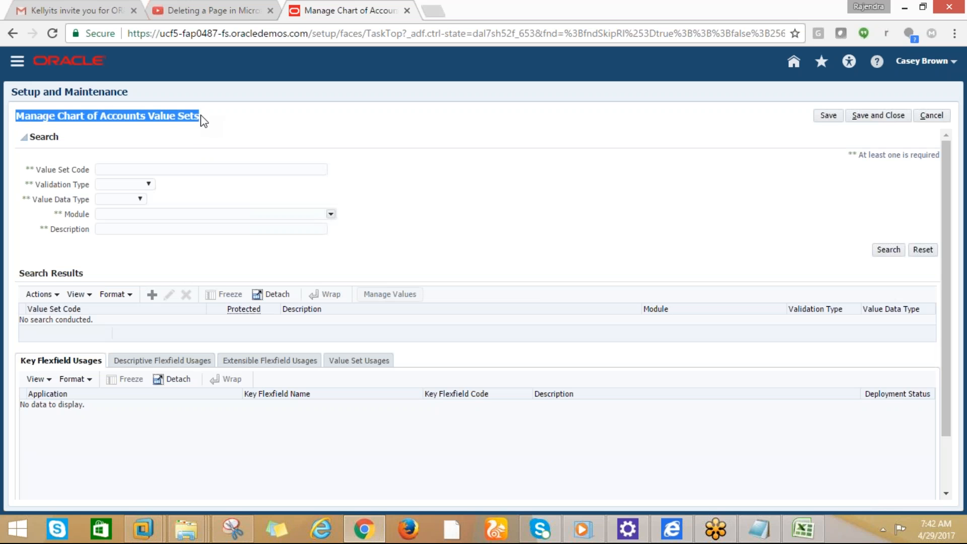
key("alt+Tab")
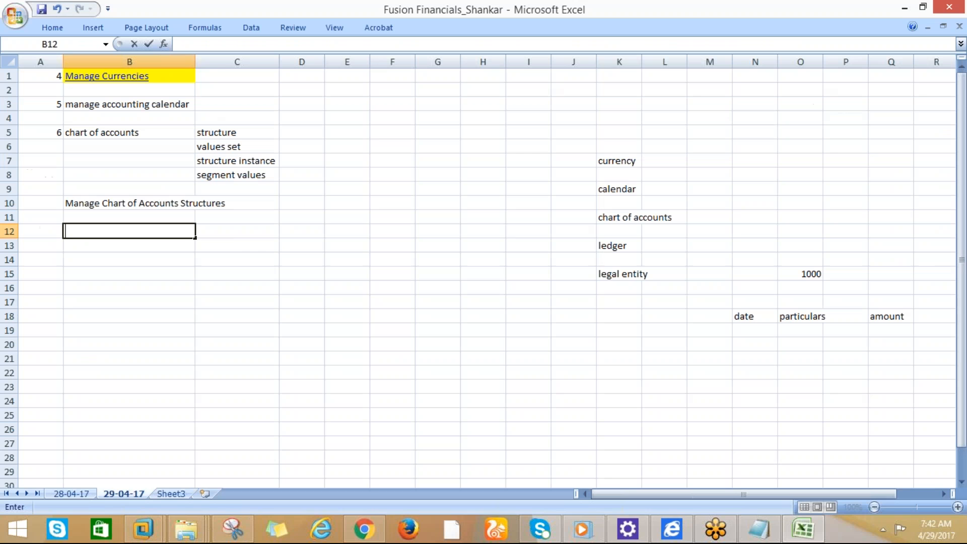
Paste 'Manage Chart of Accounts Value Sets' into cell B12 and select B14:B16
right_click(93, 235)
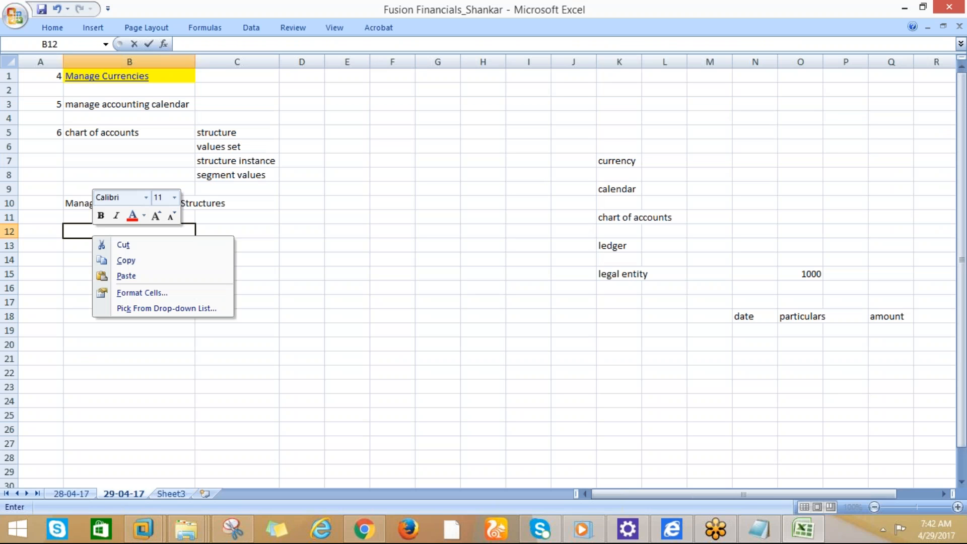
left_click(119, 277)
left_click_drag(127, 283, 114, 267)
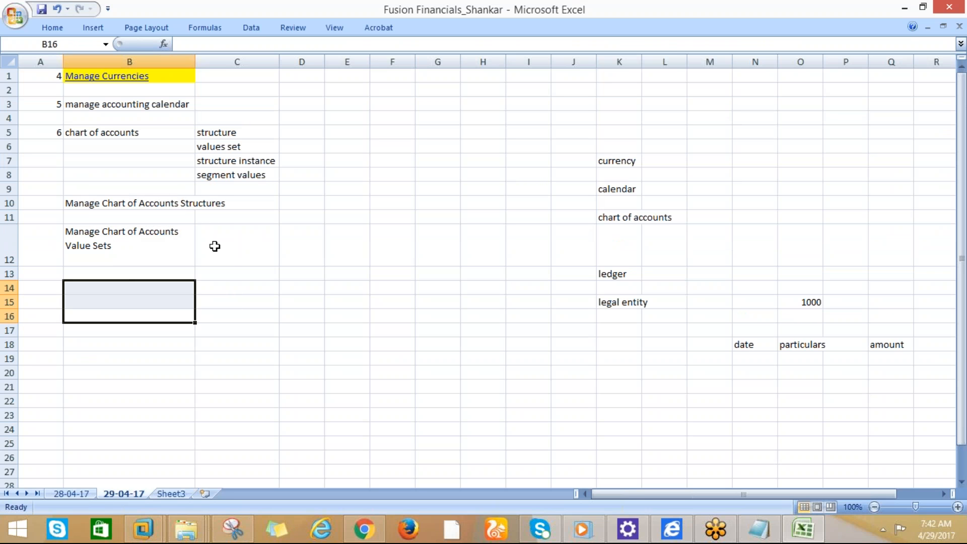
key("alt+Tab")
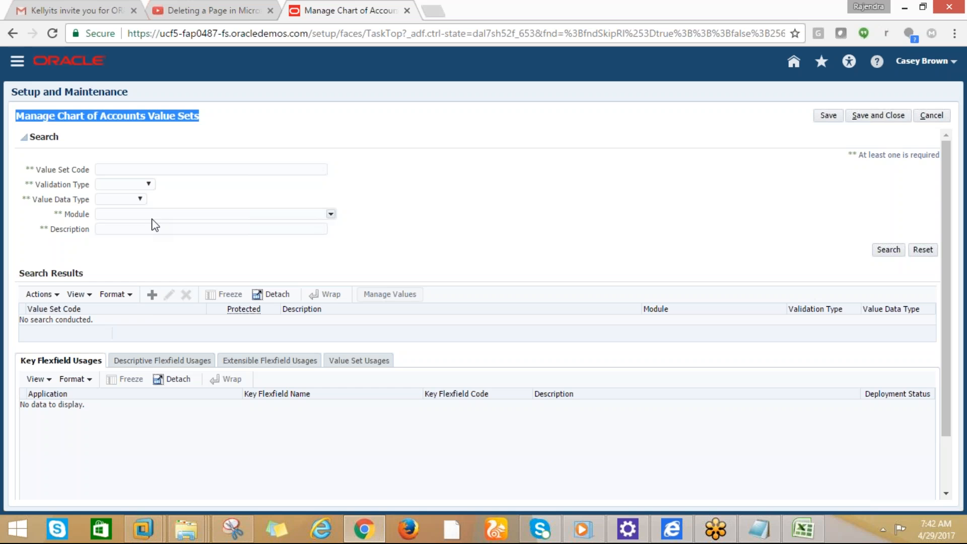
left_click(152, 295)
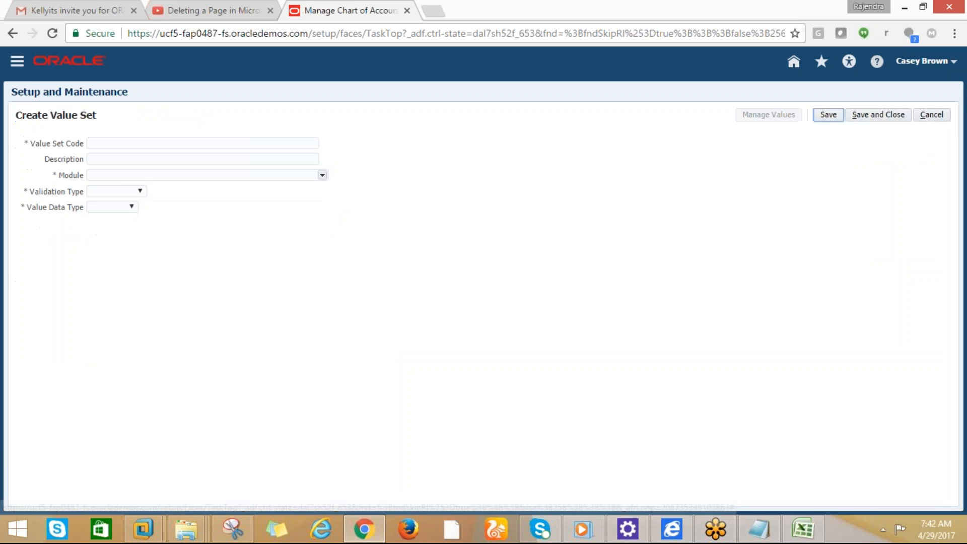
left_click(931, 114)
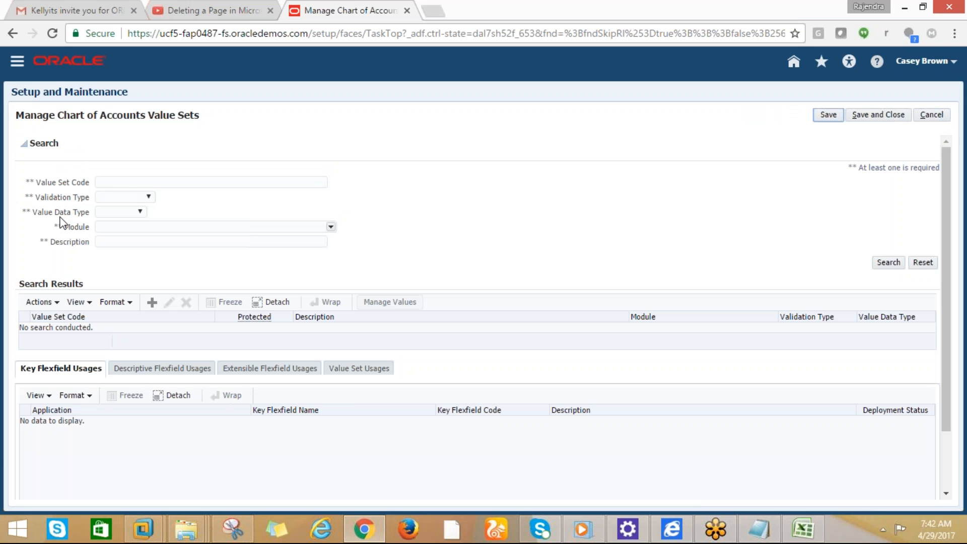
left_click(105, 181)
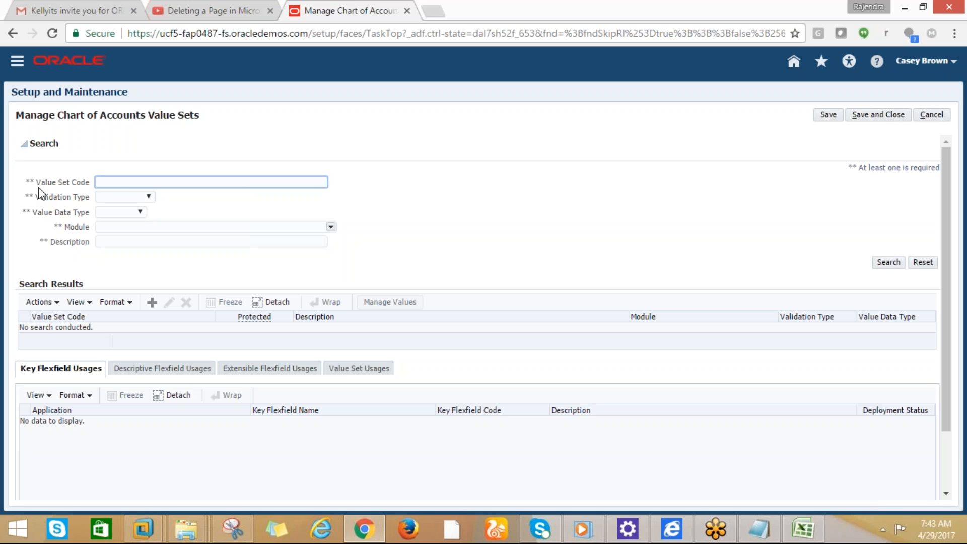
Search value sets with Value Set Code DELL%
left_click(52, 211)
left_click(110, 183)
type("d")
key("BackSpace")
type("DELL%")
left_click(889, 263)
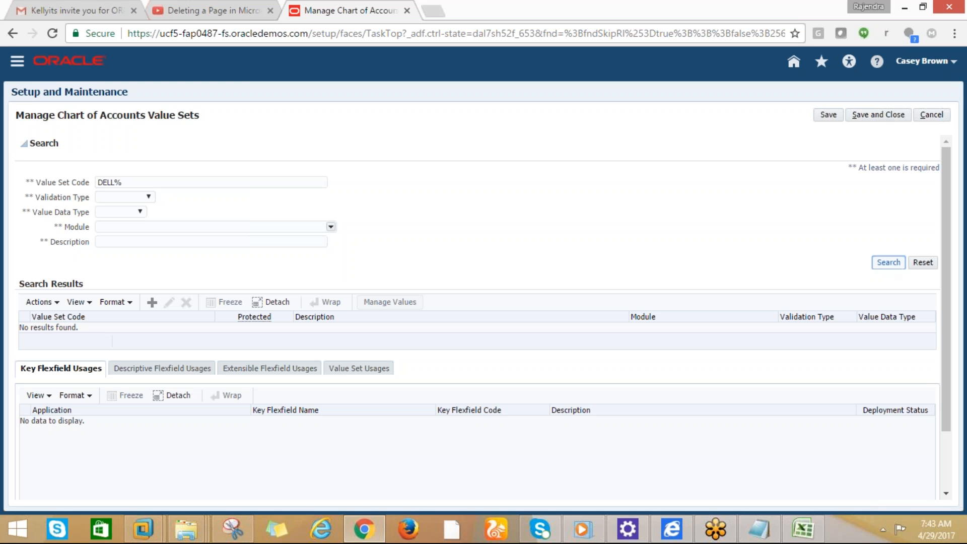
Search again with D% to list existing value sets, then clear the criterion
left_click(123, 182)
key("BackSpace")
key("BackSpace")
key("BackSpace")
key("BackSpace")
key("BackSpace")
type("D%")
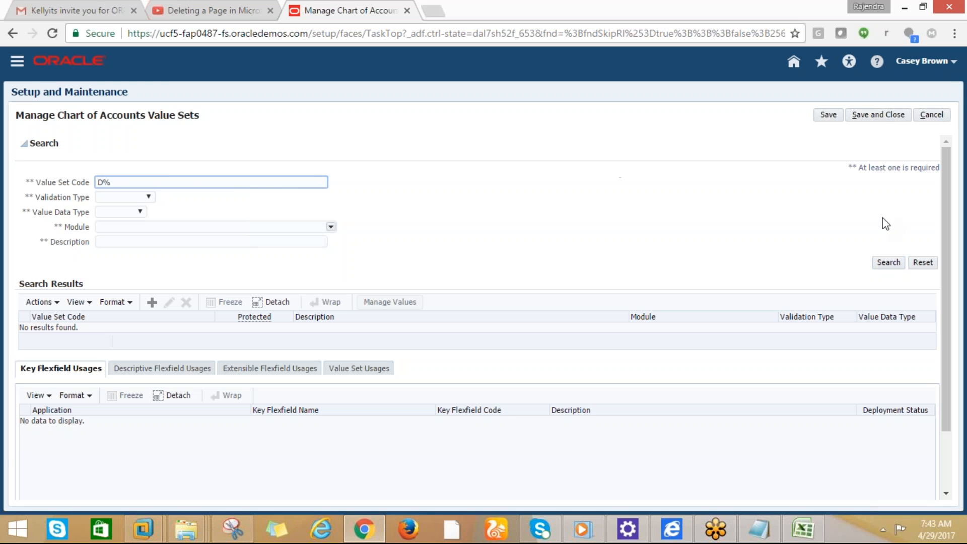
left_click(887, 262)
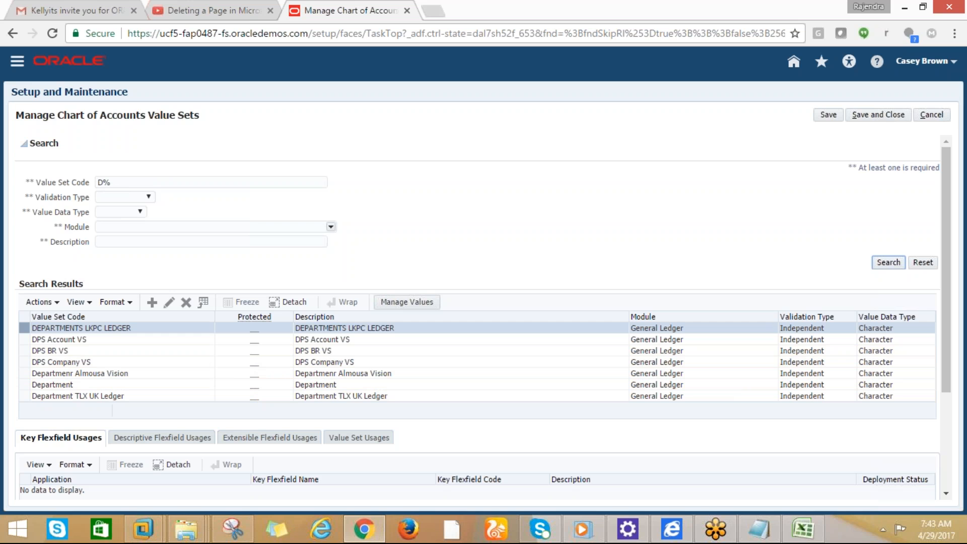
left_click(91, 183)
key("BackSpace")
Create a new value set with code and description CISCO_COMPANY_VS
left_click(152, 302)
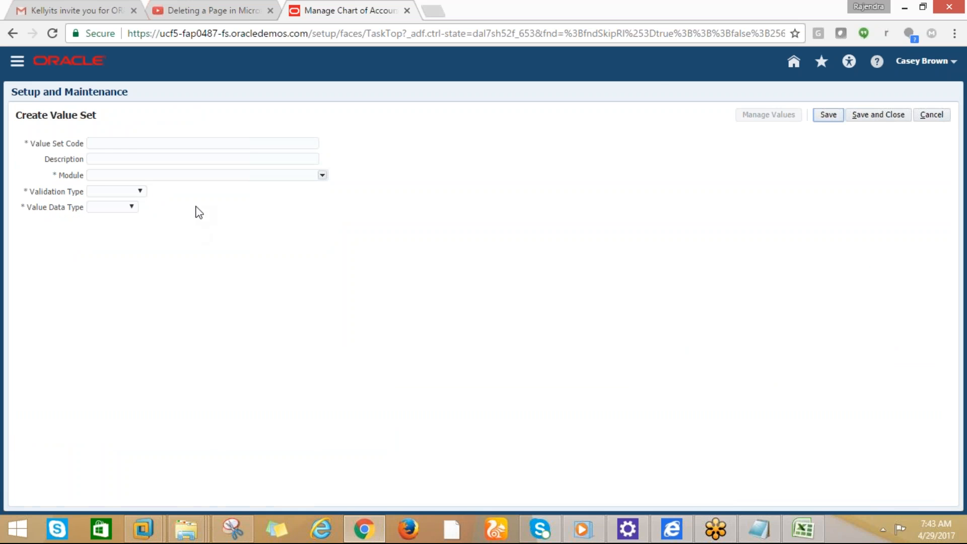
left_click(101, 144)
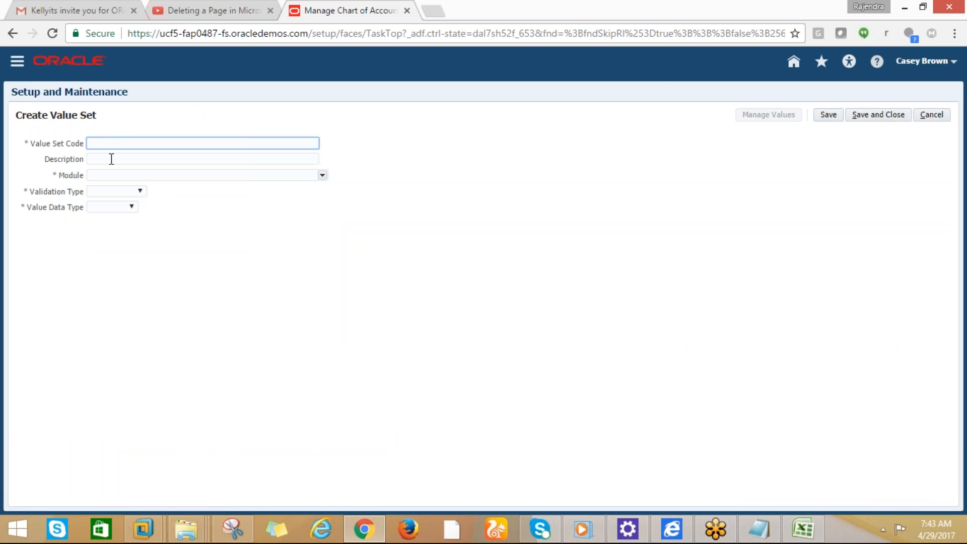
type("D")
type("ELL")
type("_")
type("COMPANY")
type("_VS")
left_click(106, 145)
key("BackSpace")
key("BackSpace")
key("BackSpace")
key("BackSpace")
type("CISCO")
left_click_drag(168, 143, 89, 143)
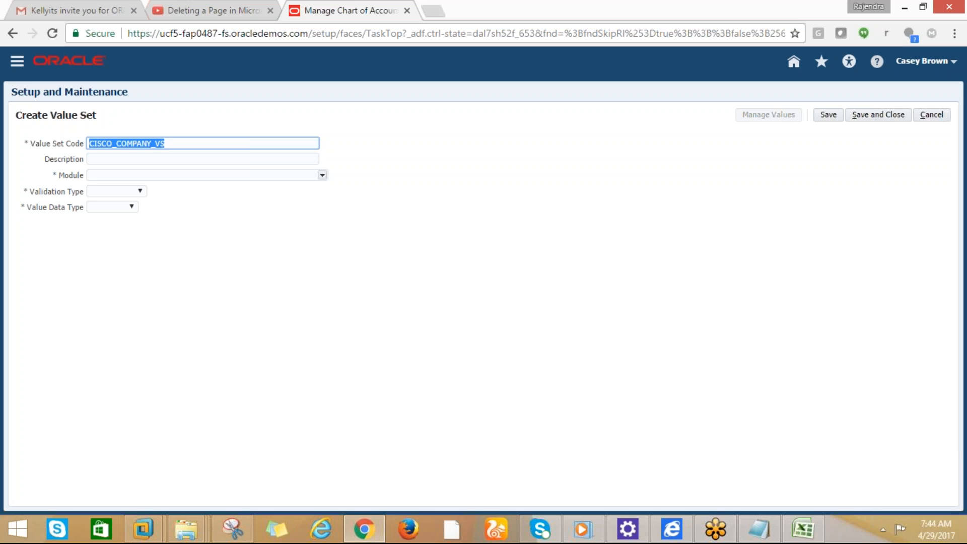
key("ctrl+c")
left_click(89, 159)
key("ctrl+v")
key("Tab")
Set General Ledger, Independent, Character, Numeric digits only, maximum length 2, and save and close
type("GENER")
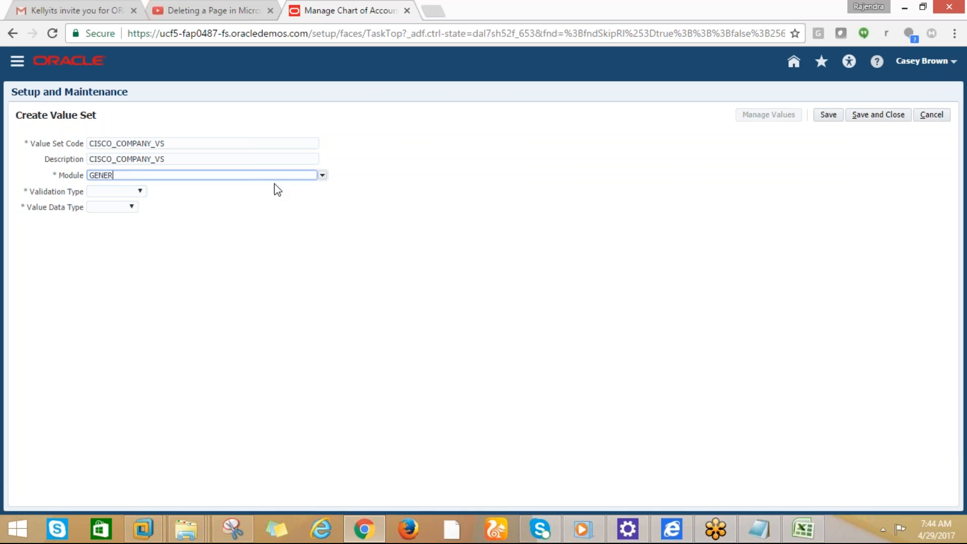
left_click(322, 175)
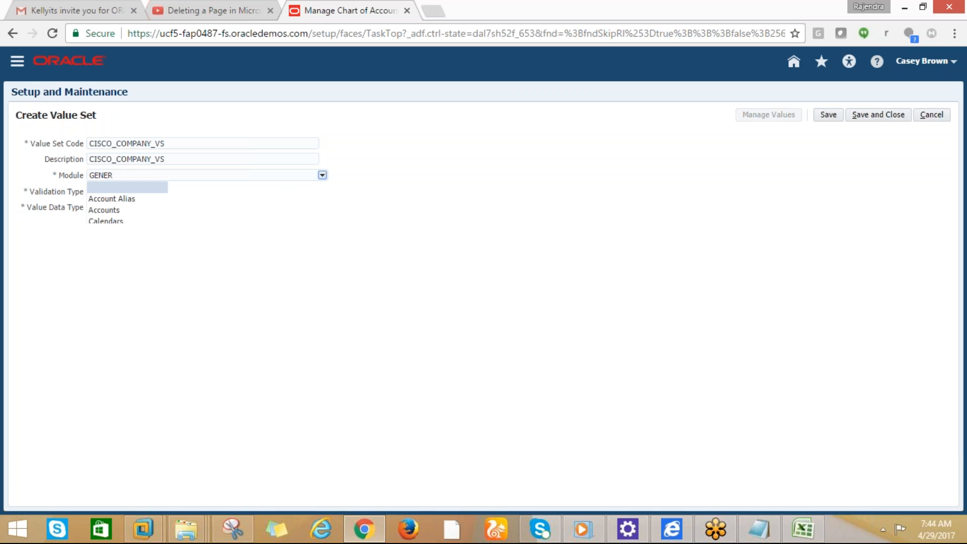
left_click(107, 265)
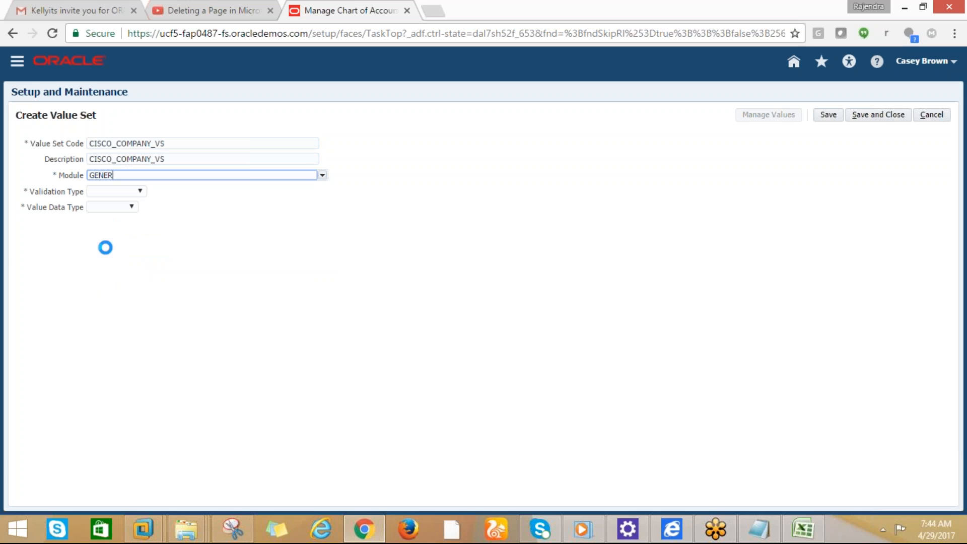
left_click(138, 191)
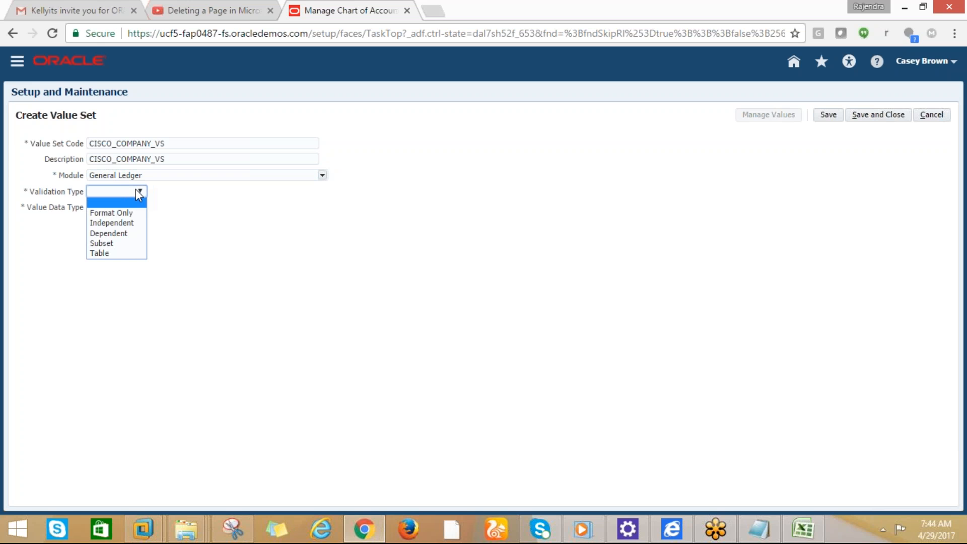
left_click(111, 225)
left_click(171, 208)
left_click(153, 228)
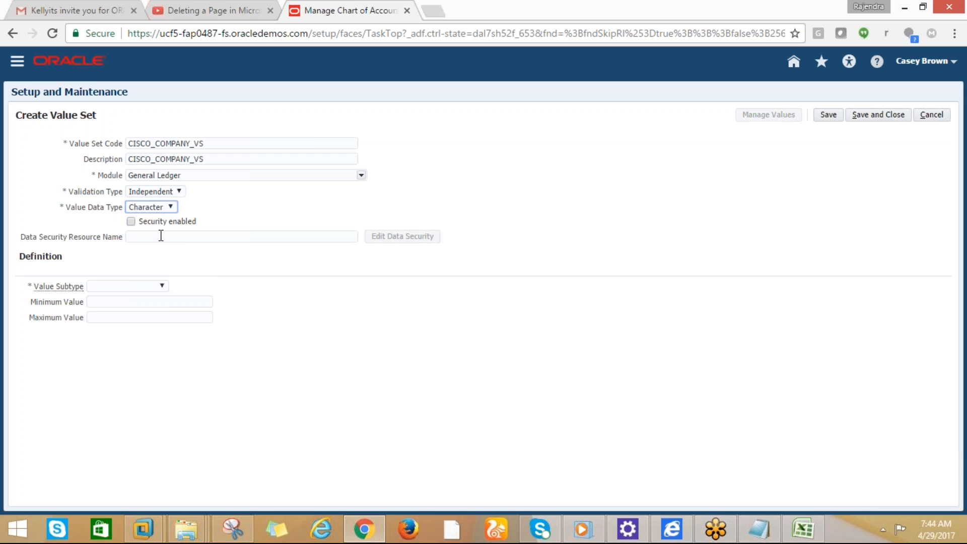
left_click(161, 286)
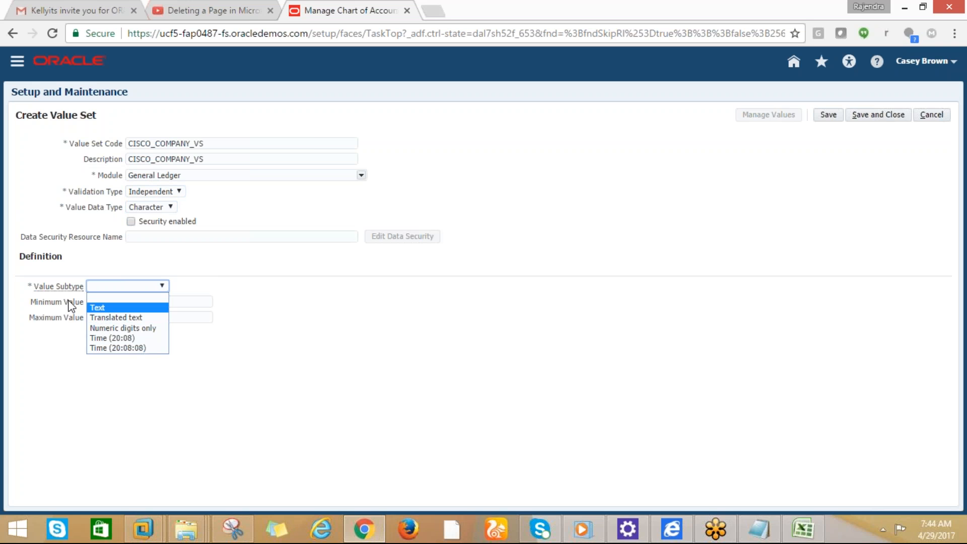
left_click(98, 329)
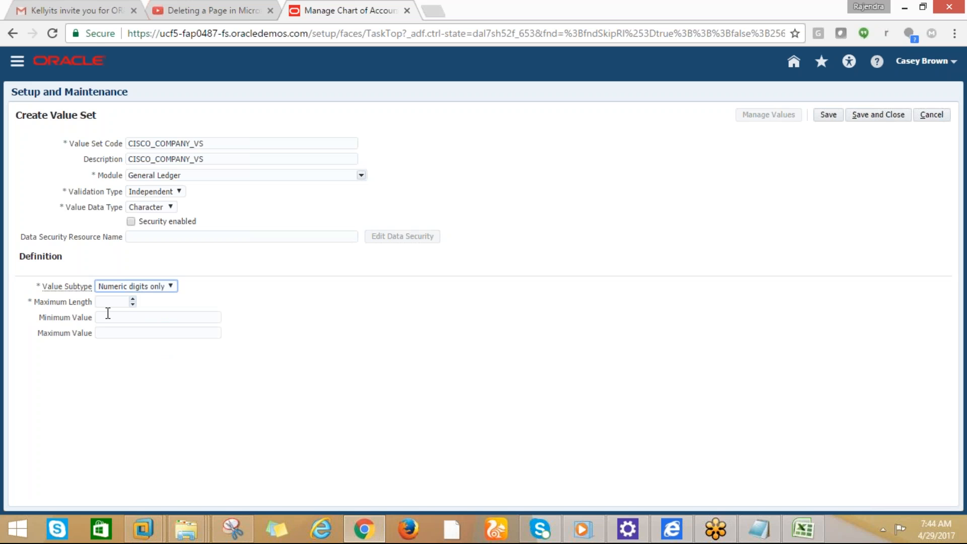
left_click(111, 302)
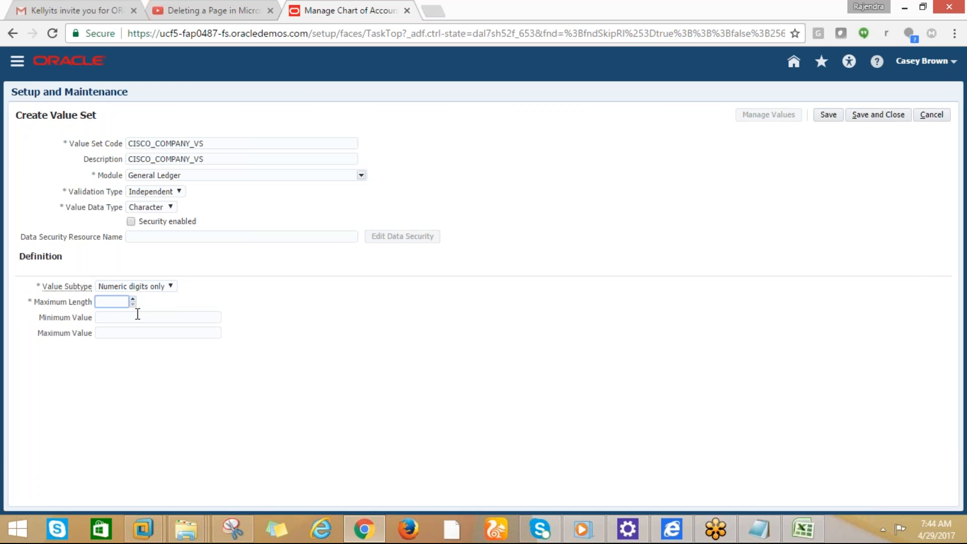
type("2")
left_click(124, 318)
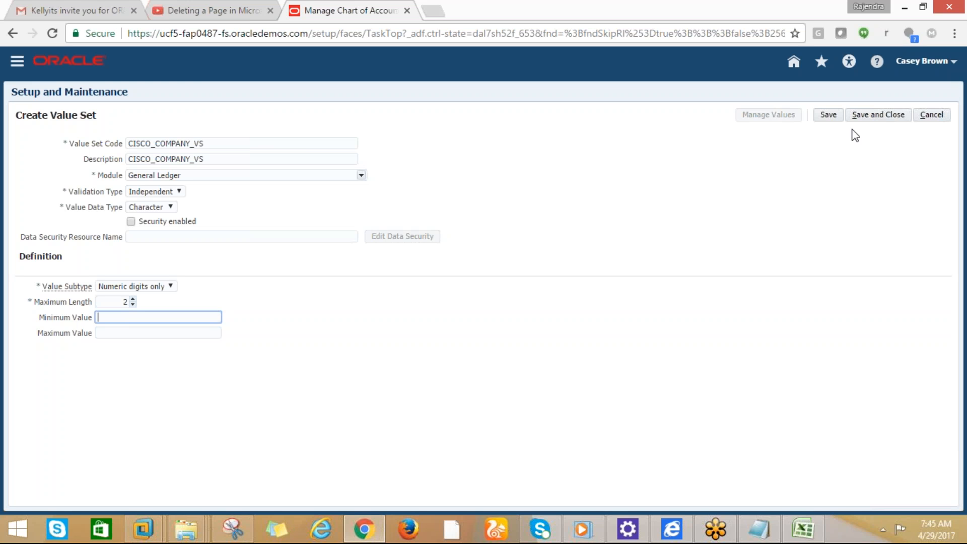
left_click(829, 117)
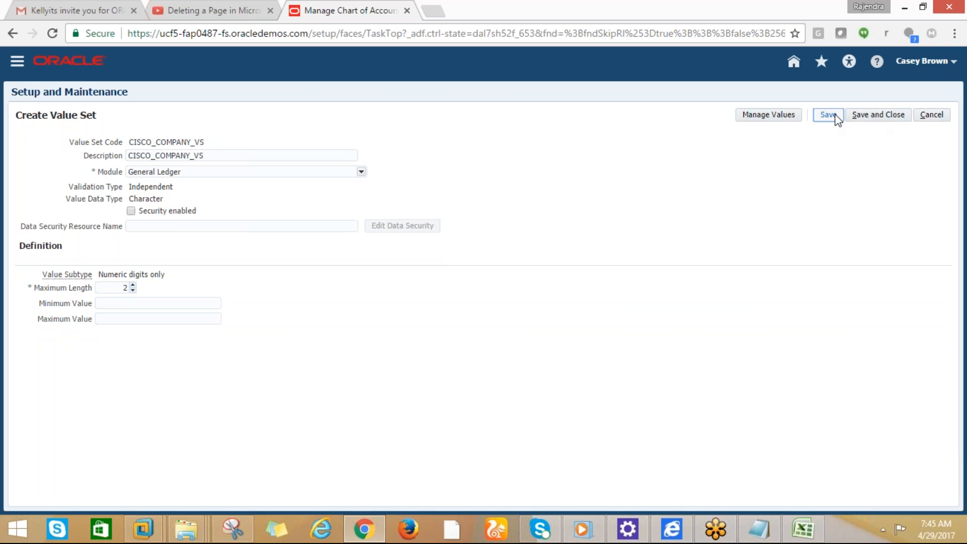
left_click(857, 118)
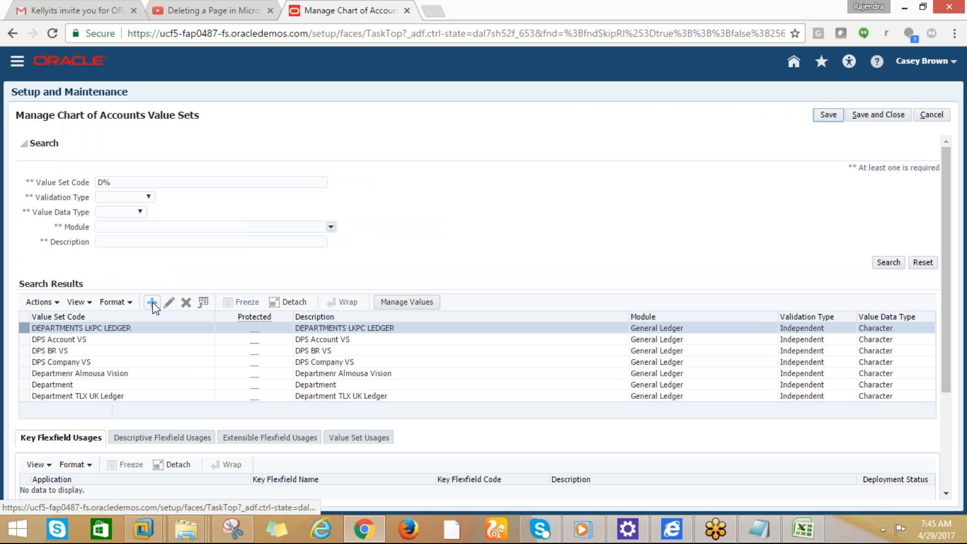
Replace the D% criterion with CISCO% and search to list CISCO_COMPANY_VS
double_click(114, 183)
double_click(87, 184)
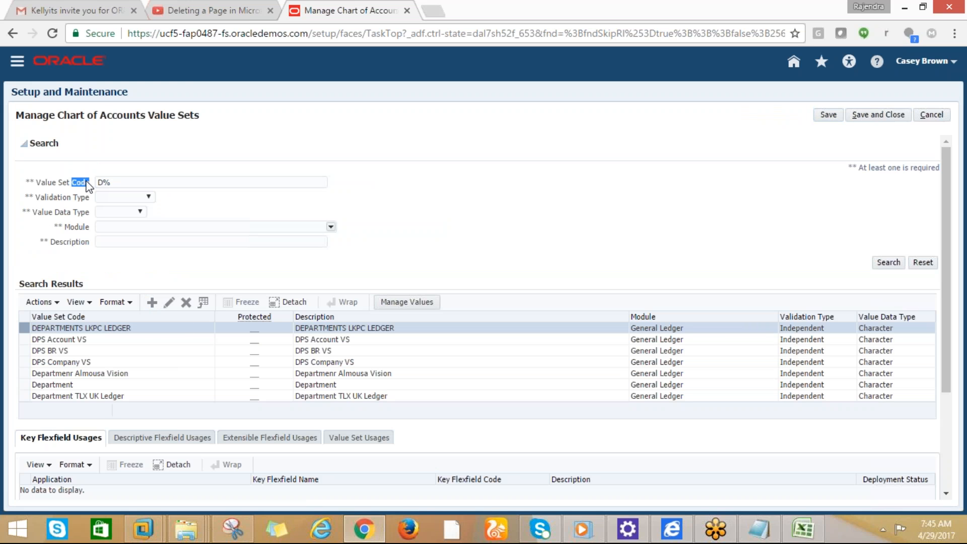
left_click(117, 183)
key("BackSpace")
key("BackSpace")
type("CISCO%")
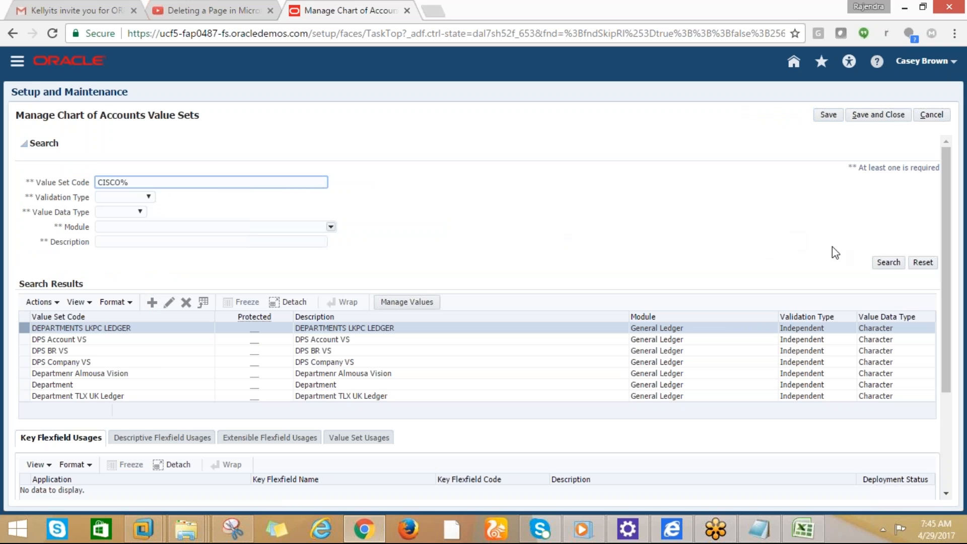
left_click(887, 268)
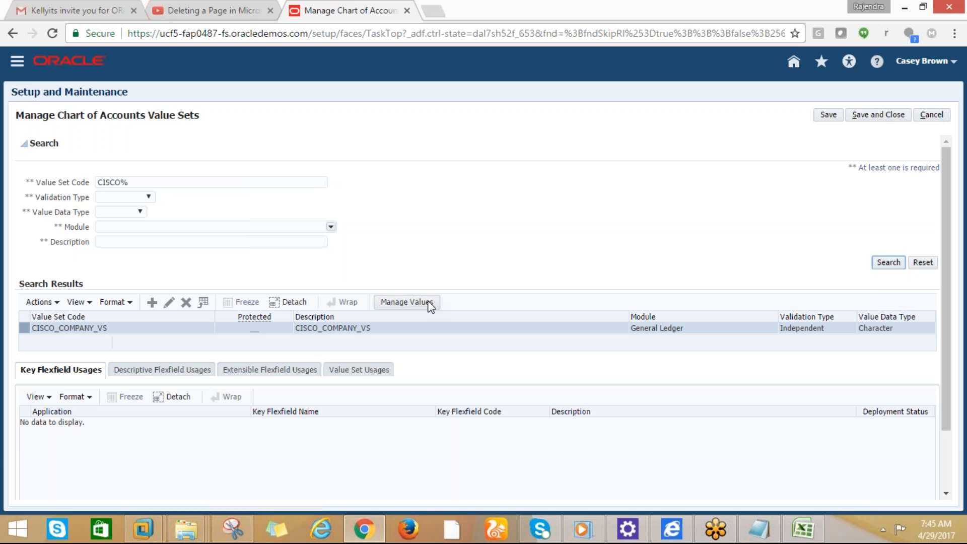
Create a new value set with code and description CISCO_ACCOUNT_VS
left_click(151, 302)
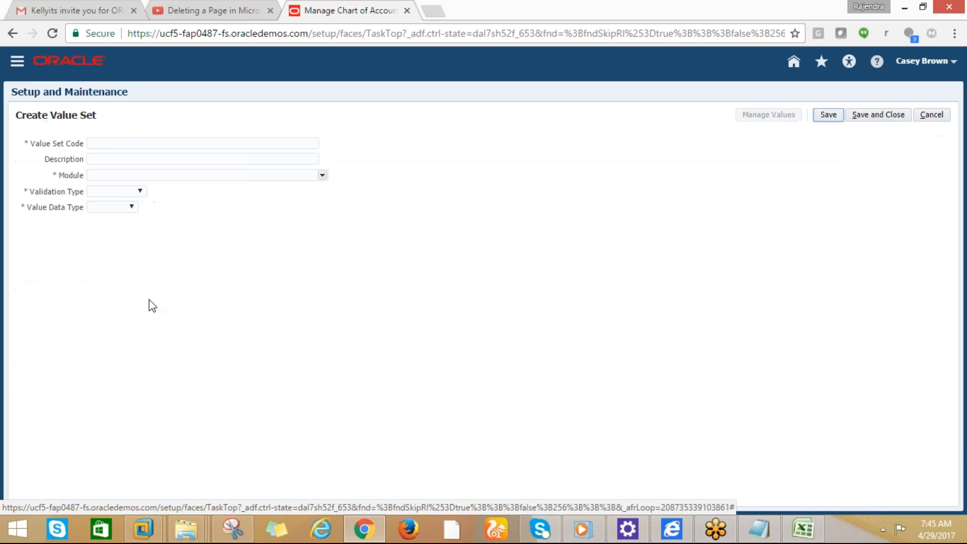
left_click(98, 144)
type("CISCO_")
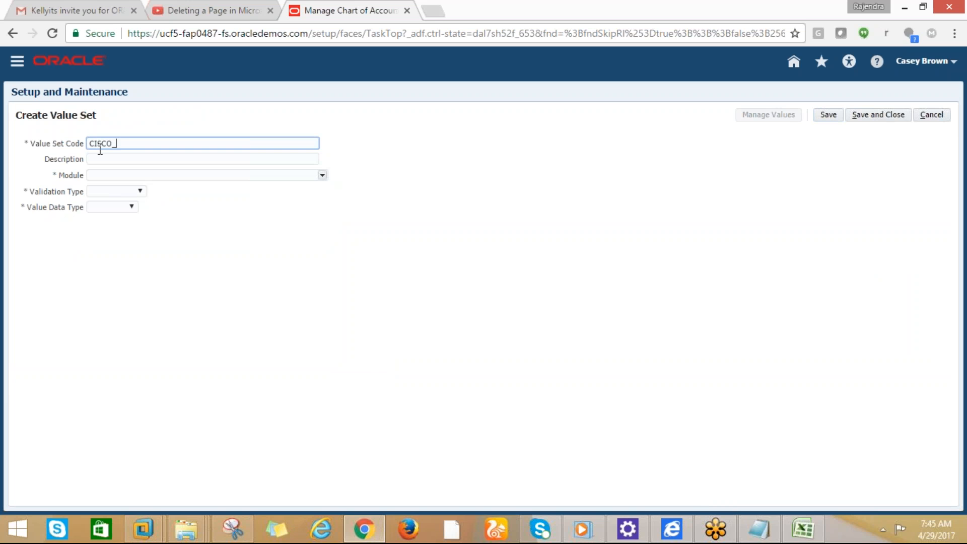
type("D")
key("BackSpace")
type("ACCOUNT_VS")
left_click_drag(172, 142, 91, 157)
key("ctrl+c")
left_click(99, 159)
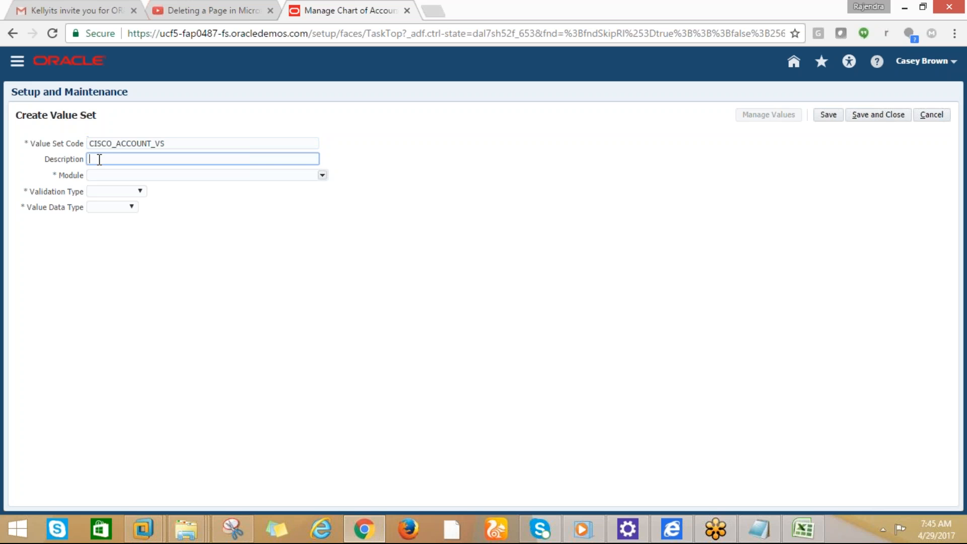
key("ctrl+v")
Set General Ledger, Independent, Character, Numeric digits only, maximum length 3; save, close and refresh results
left_click(97, 175)
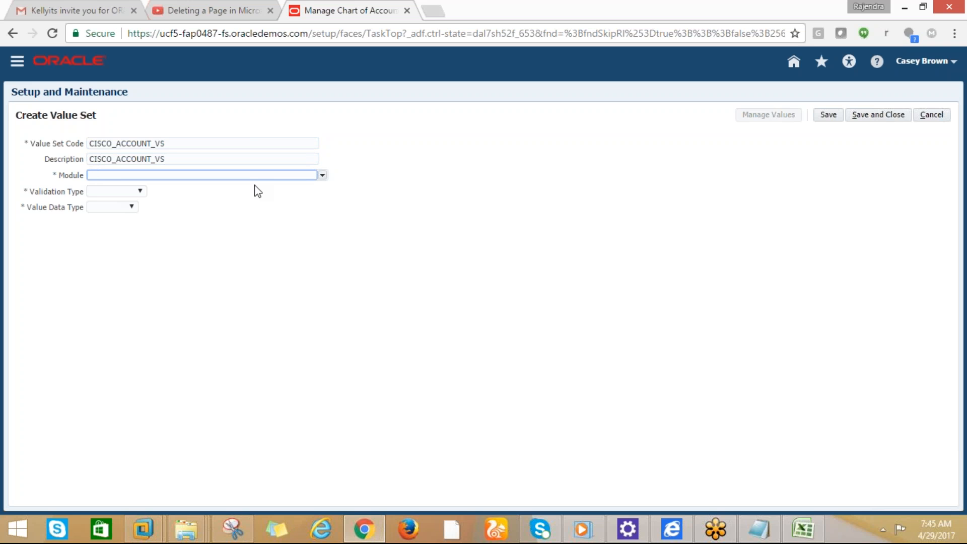
left_click(322, 174)
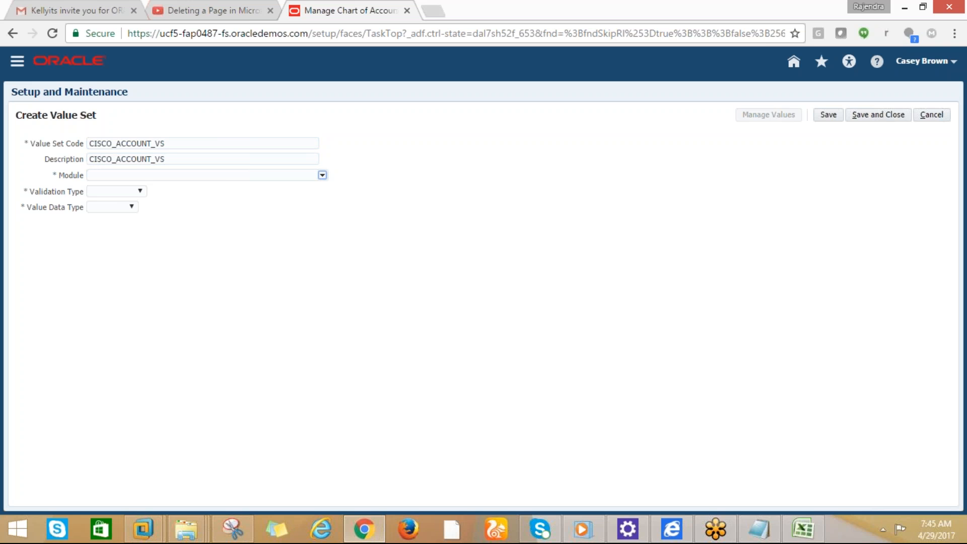
left_click(119, 284)
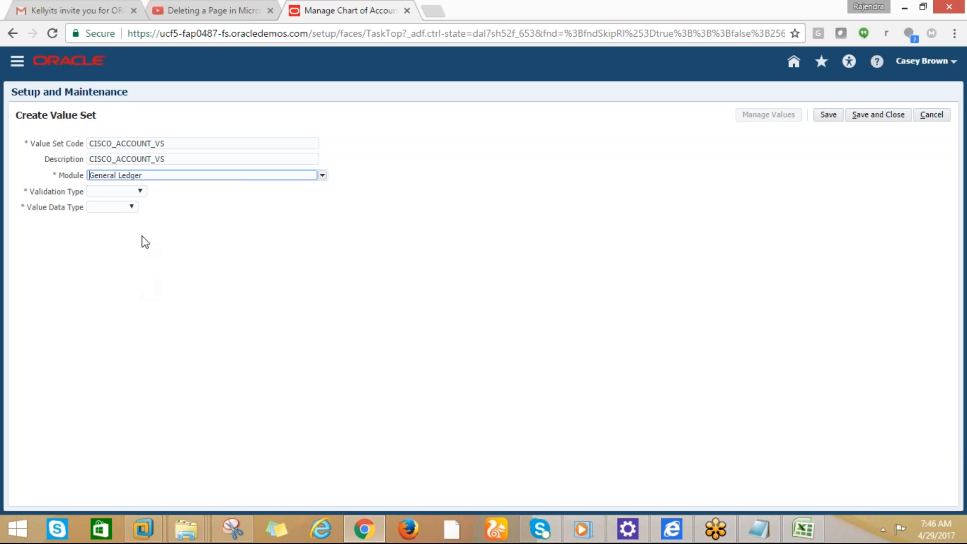
left_click(139, 192)
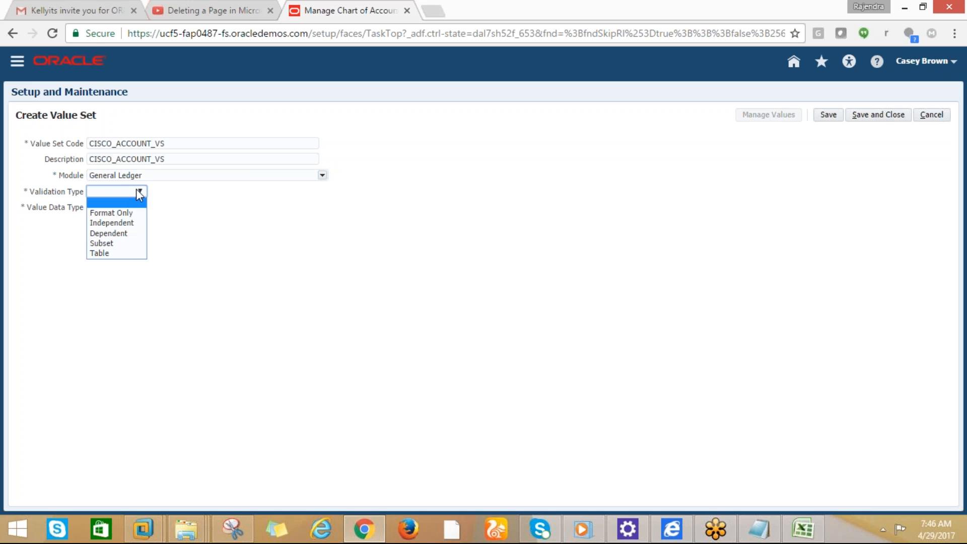
left_click(109, 223)
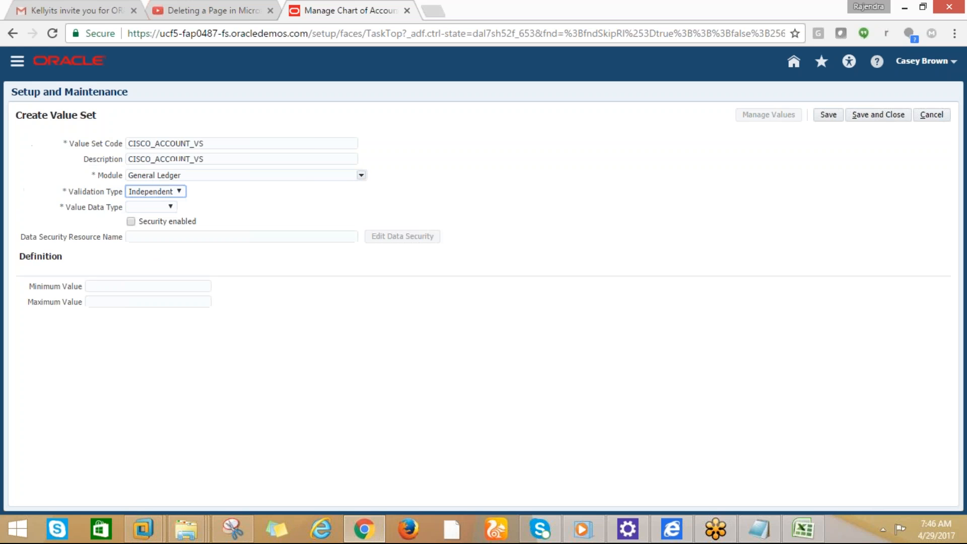
left_click(171, 207)
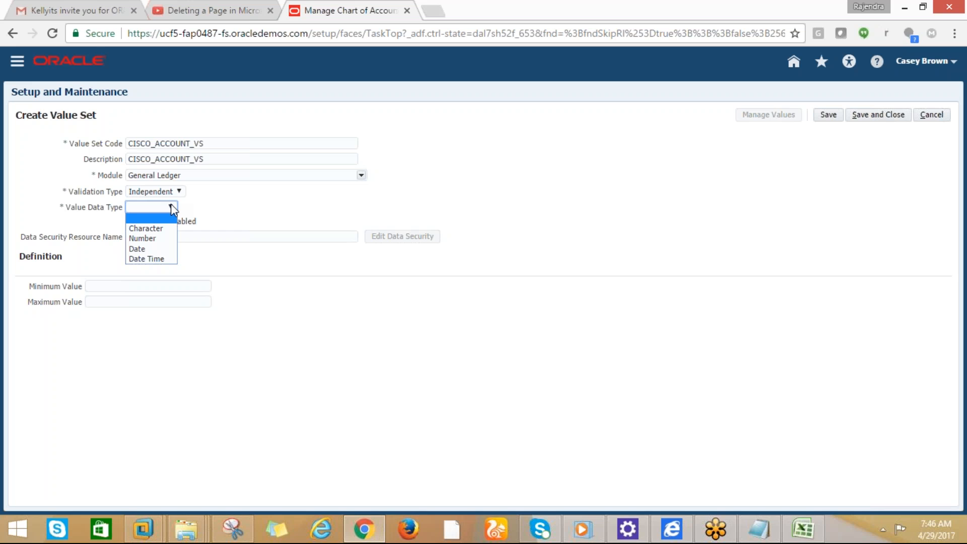
left_click(149, 229)
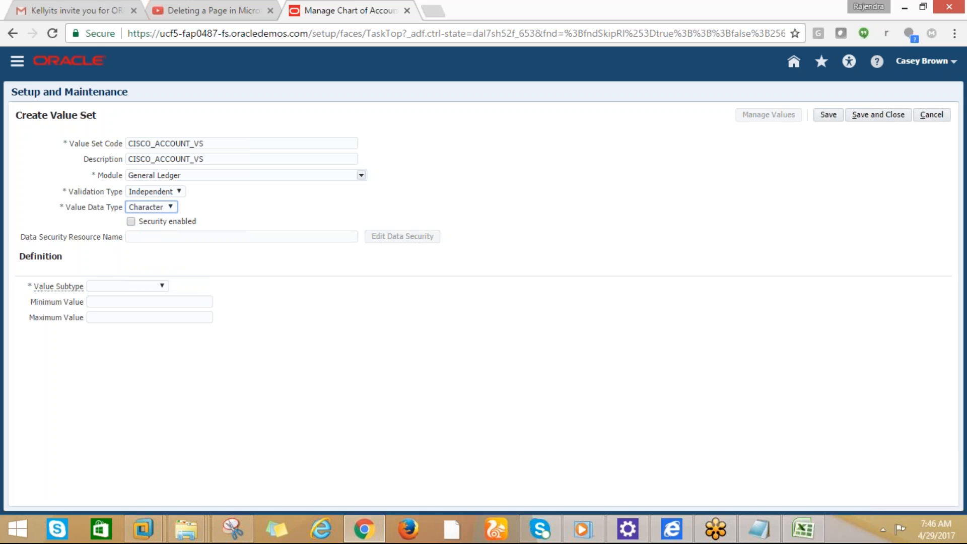
left_click(157, 285)
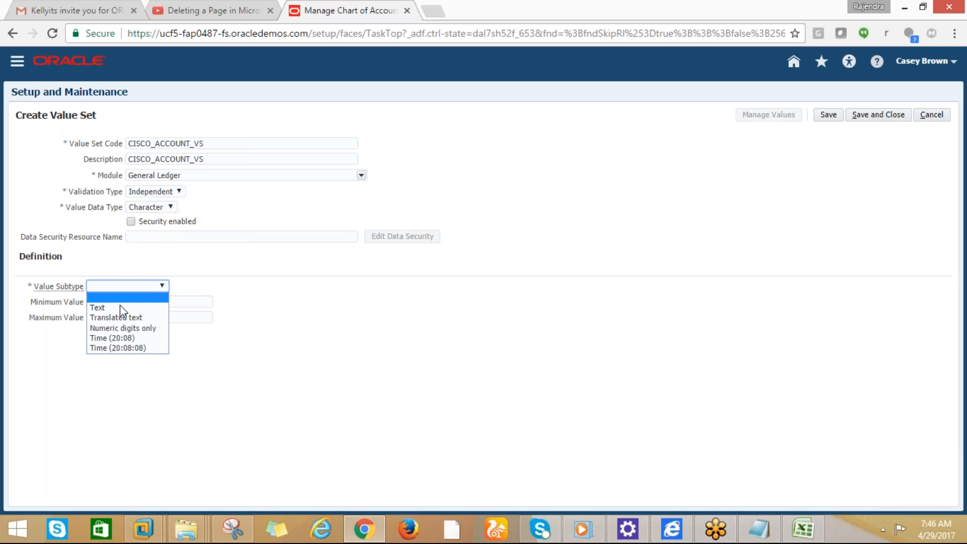
left_click(113, 328)
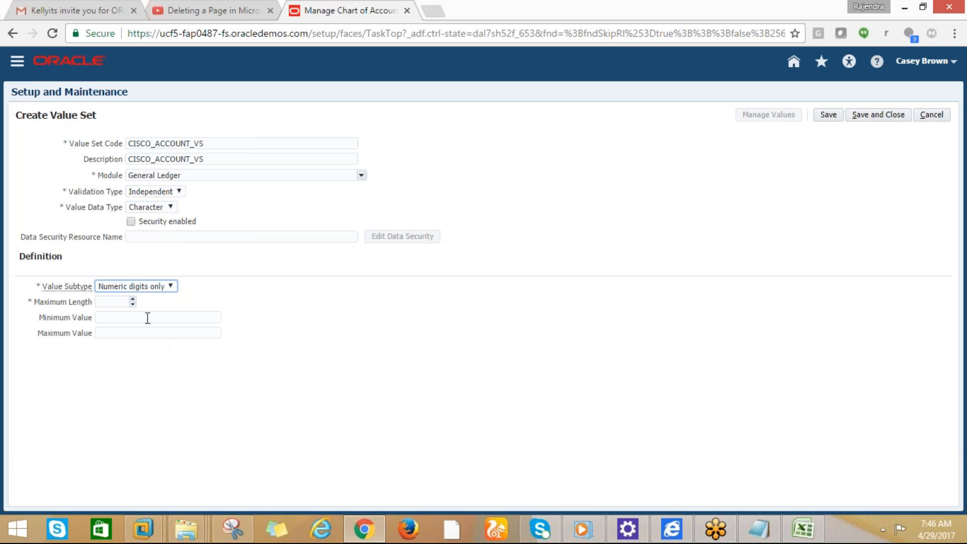
left_click(123, 302)
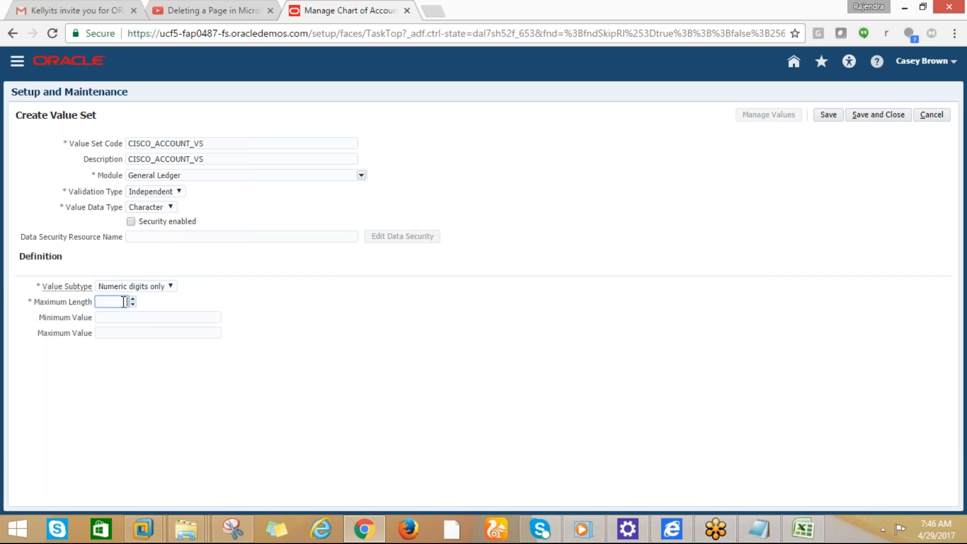
type("3")
left_click(856, 117)
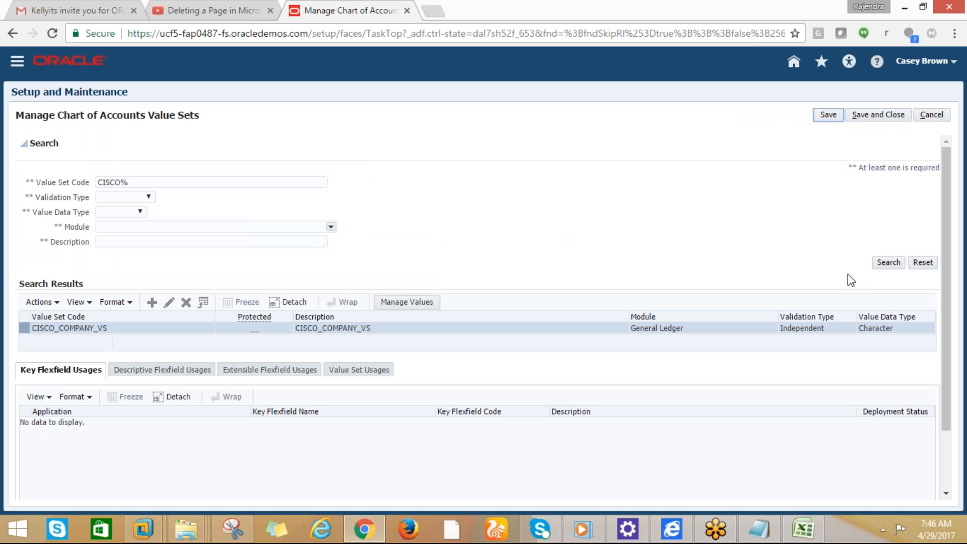
left_click(887, 263)
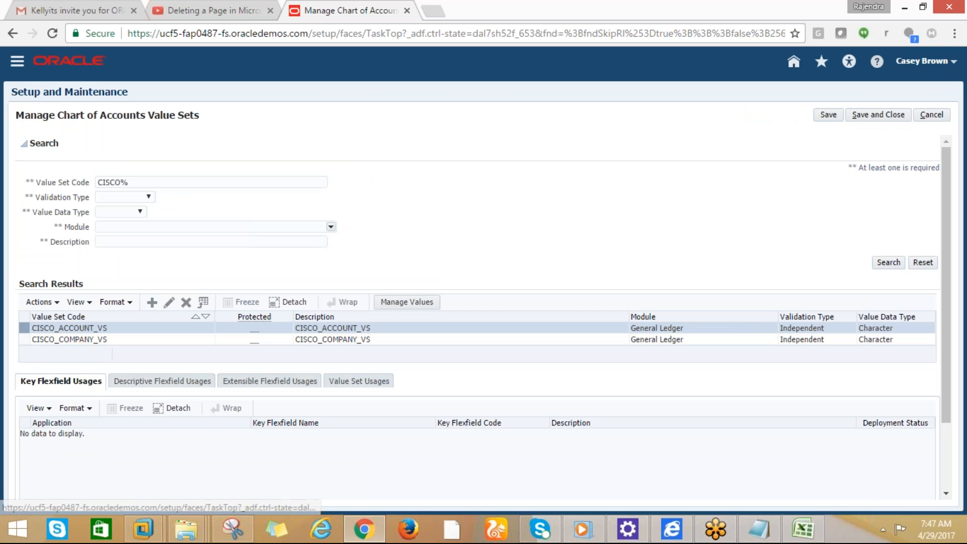
Create a new value set with code and description CISCO_DEPT_VS
left_click(152, 302)
left_click(121, 145)
type("CISCO_DEPT")
key("Tab")
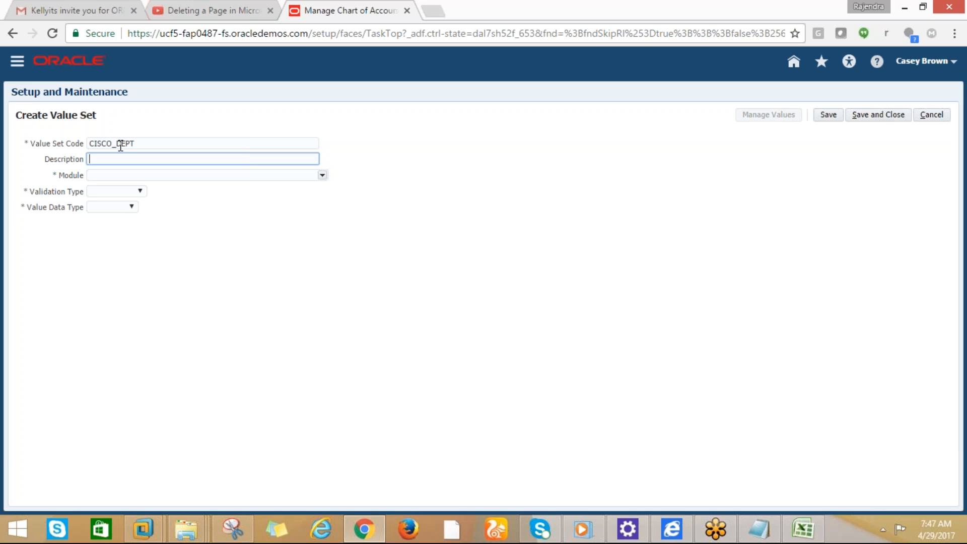
left_click(134, 144)
type("_S")
left_click(139, 143)
type("VS")
left_click_drag(148, 143, 90, 143)
key("ctrl+c")
key("Tab")
key("ctrl+v")
Set General Ledger, Independent, Character, Numeric digits only, maximum length 4; save, close and search again
left_click(322, 175)
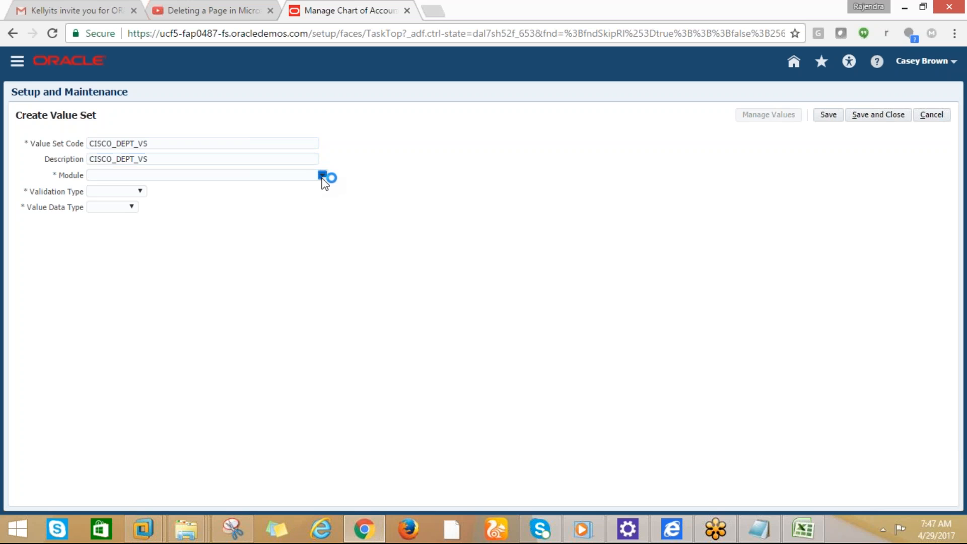
left_click(123, 282)
left_click(111, 192)
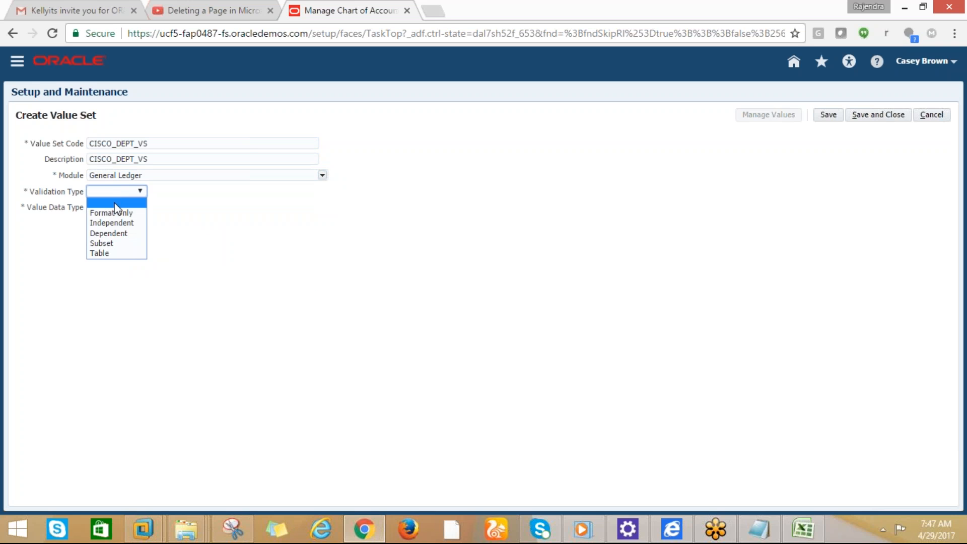
left_click(104, 223)
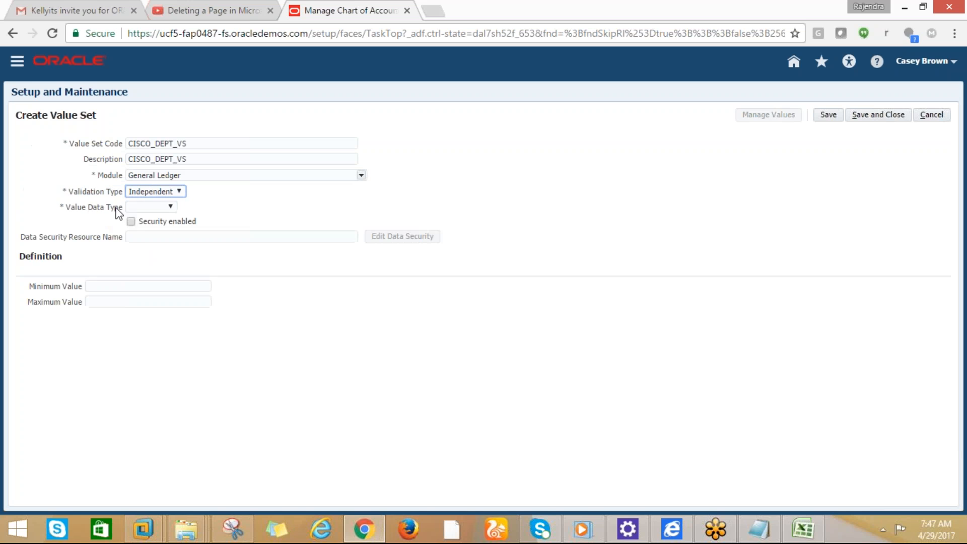
left_click(171, 208)
left_click(145, 229)
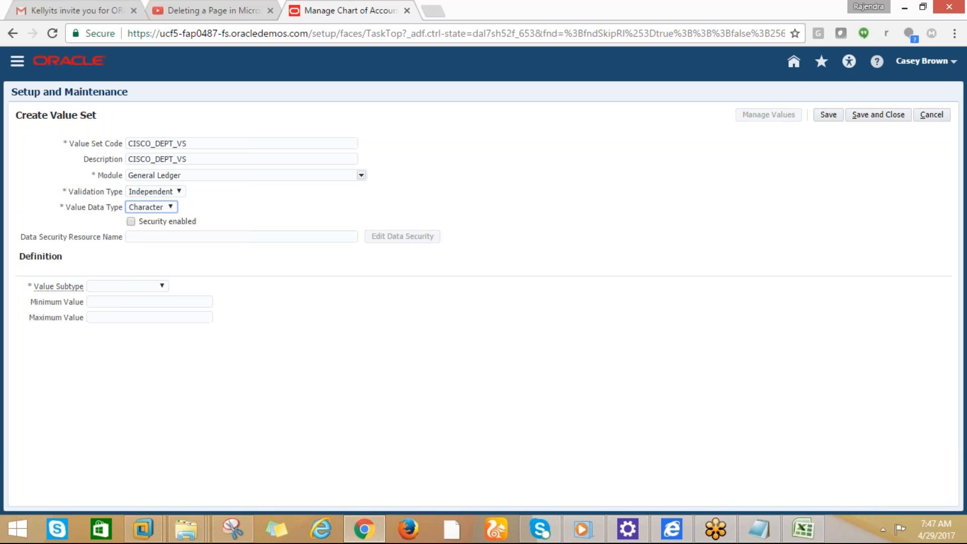
left_click(161, 286)
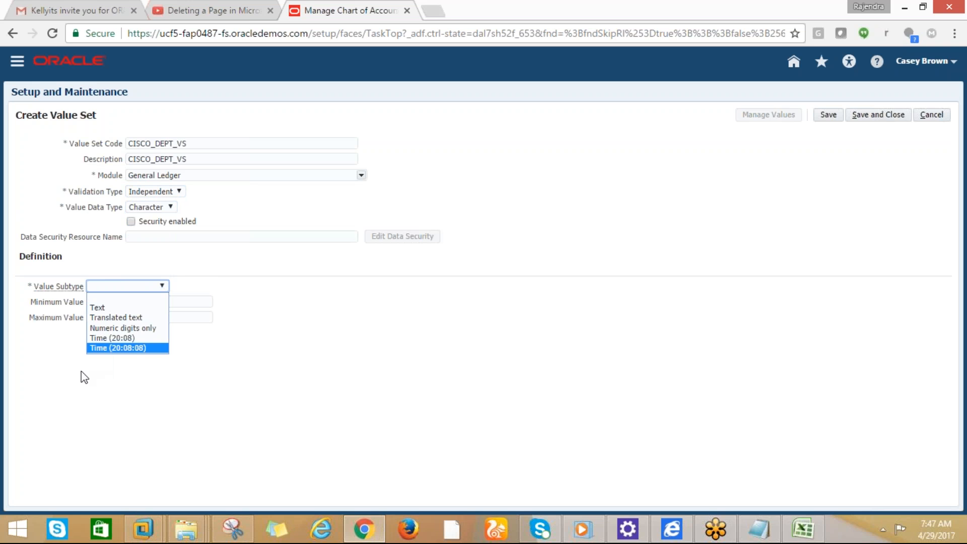
left_click(106, 328)
left_click(114, 301)
type("4")
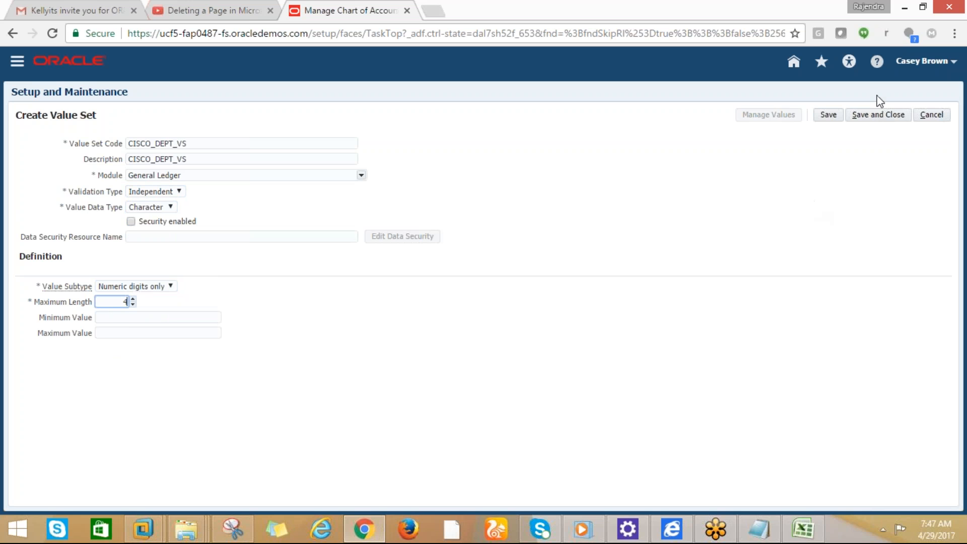
left_click(871, 115)
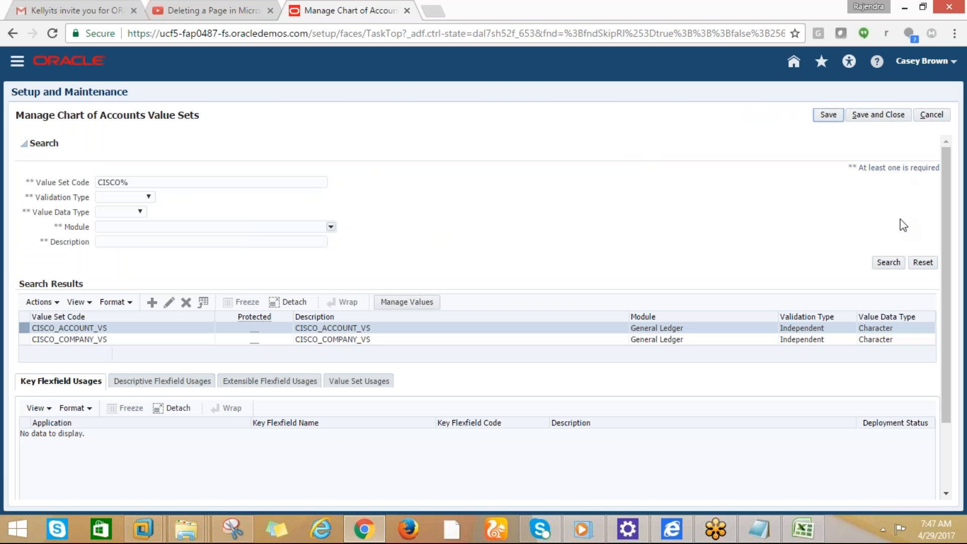
left_click(877, 265)
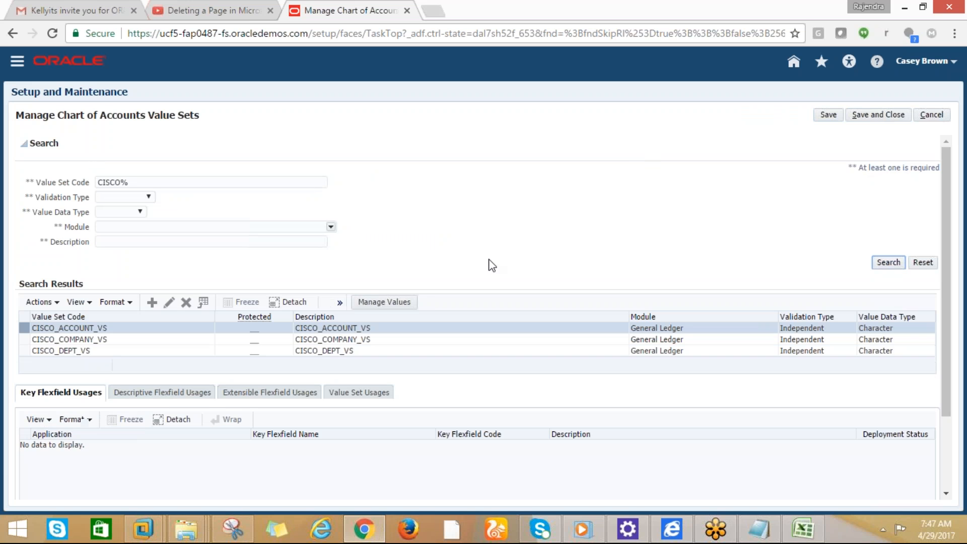
Create a new value set with code and description CISCO_PRODUCT_VS
left_click(151, 303)
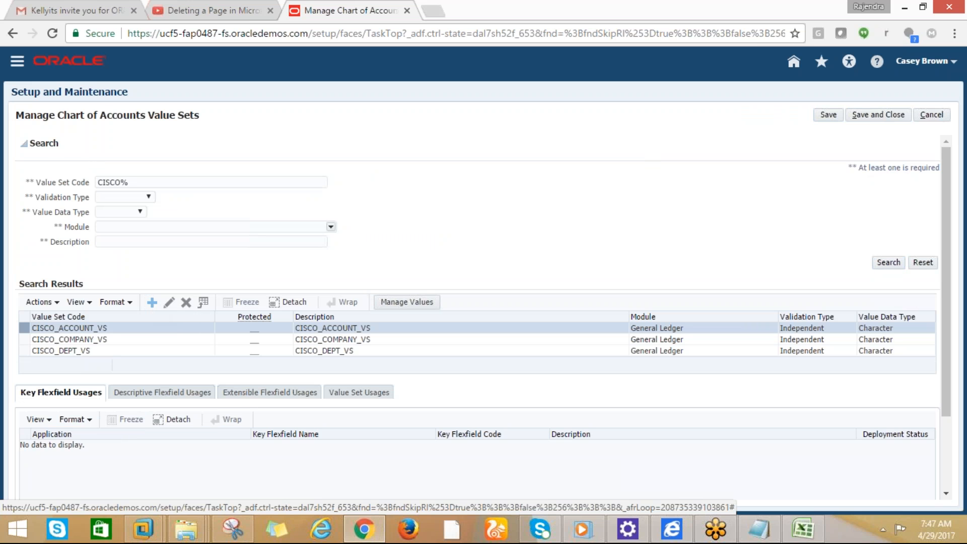
double_click(102, 139)
left_click(101, 142)
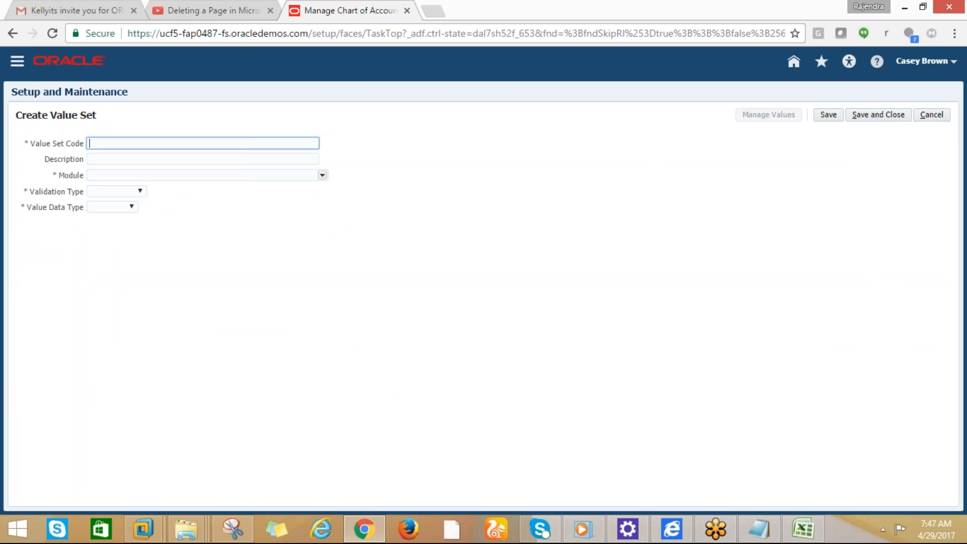
type("CISCO_PRODUCT_VS")
key("Tab")
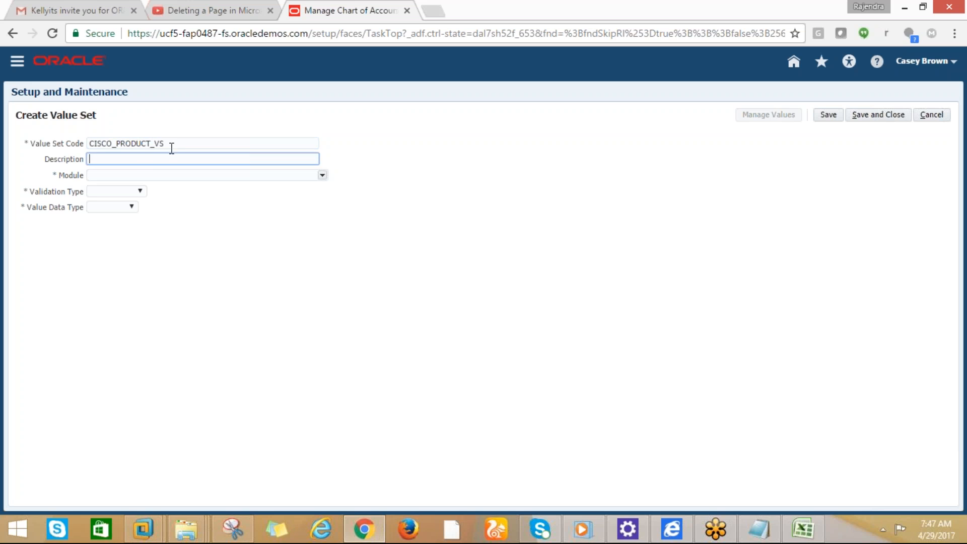
left_click_drag(175, 145, 86, 145)
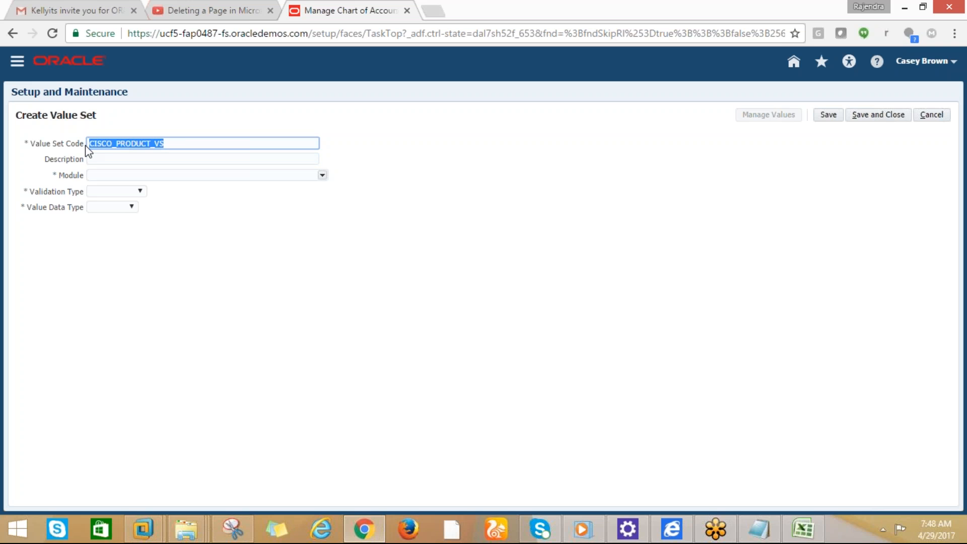
left_click(91, 157)
key("ctrl+v")
Set module General Ledger, Independent validation, Character data type, Numeric digits only subtype
left_click(319, 177)
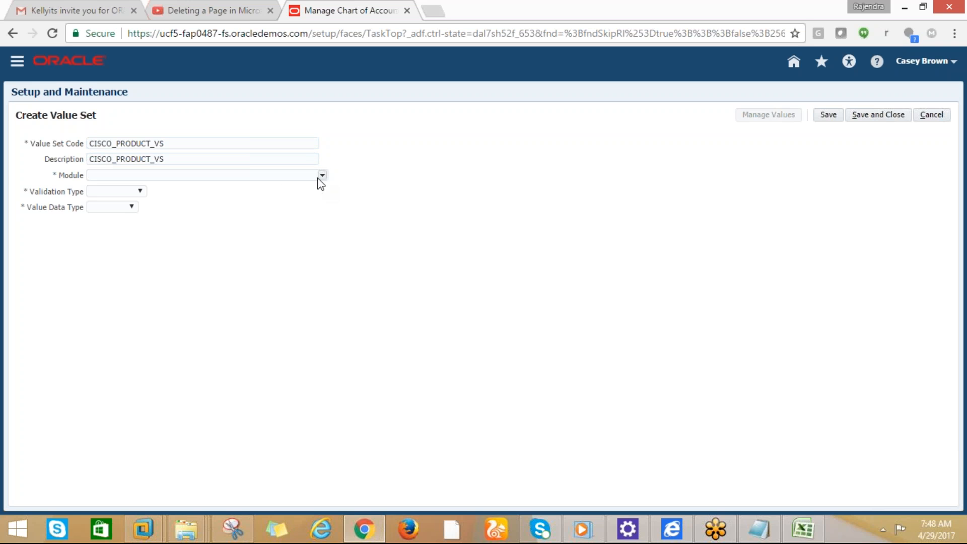
left_click(323, 176)
left_click(133, 282)
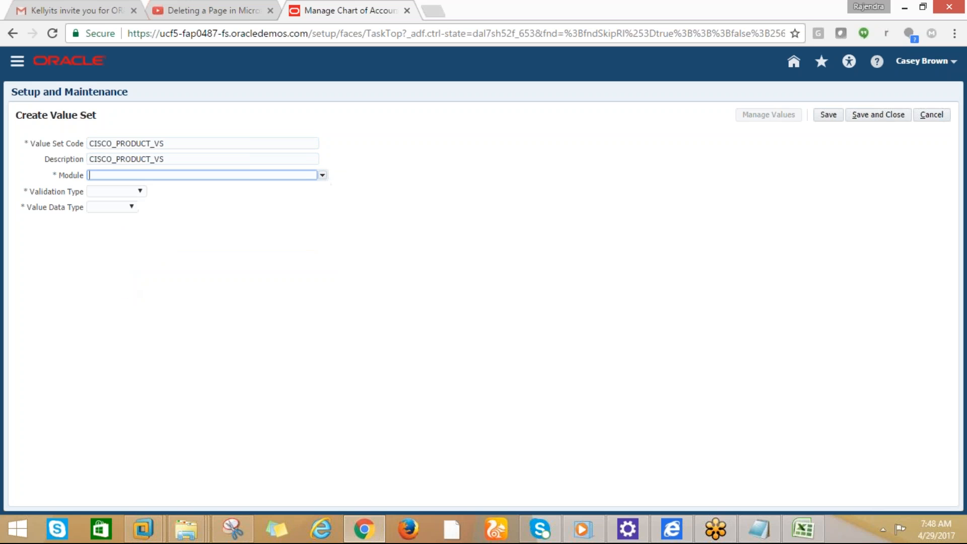
left_click(133, 191)
left_click(117, 222)
left_click(169, 207)
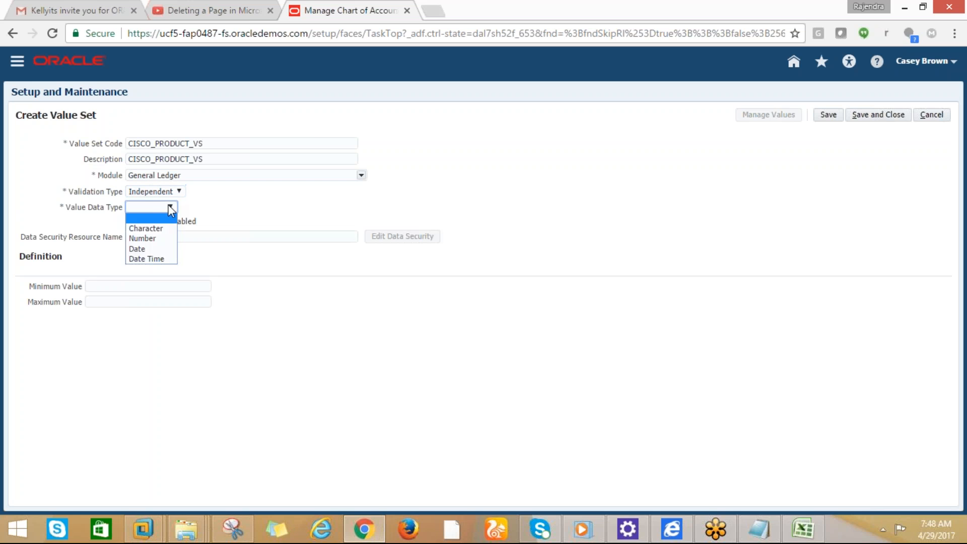
left_click(150, 225)
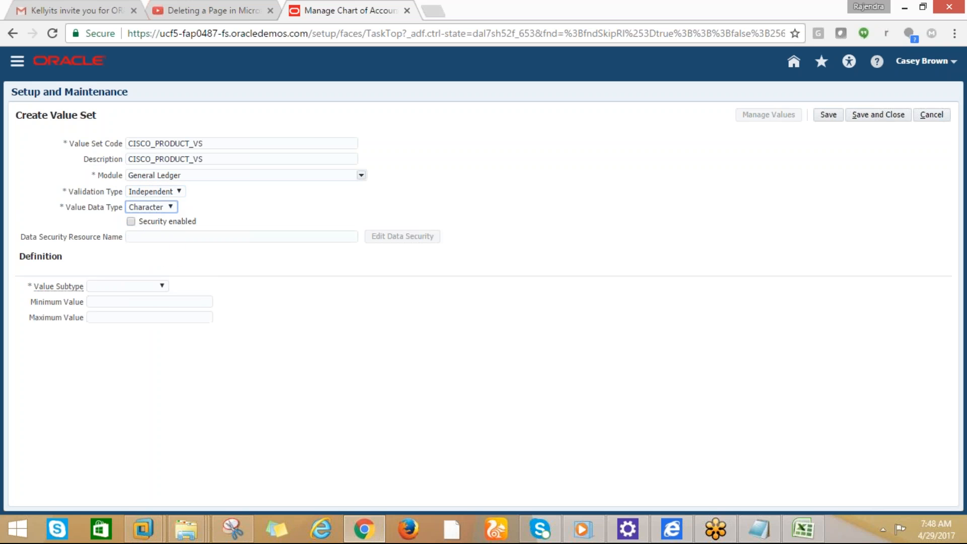
left_click(142, 287)
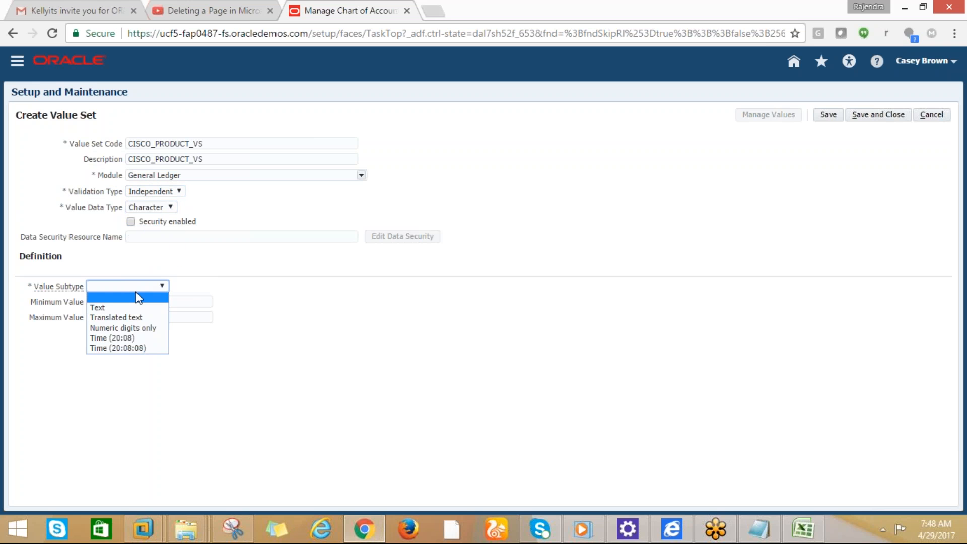
left_click(114, 331)
Set the maximum length to 1 and save and close the value set
left_click(107, 303)
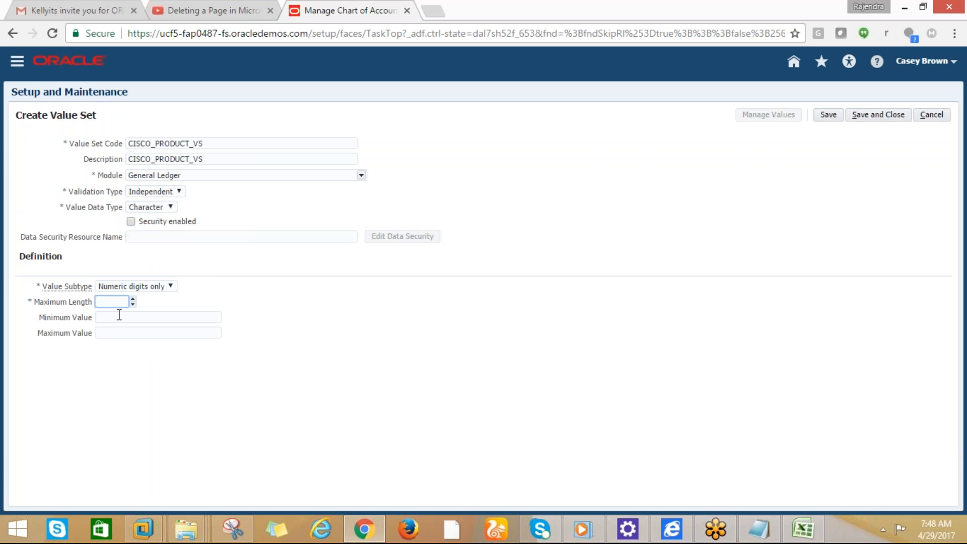
type("5")
left_click(333, 223)
left_click(121, 303)
left_click_drag(121, 303, 135, 302)
type("1")
left_click(866, 119)
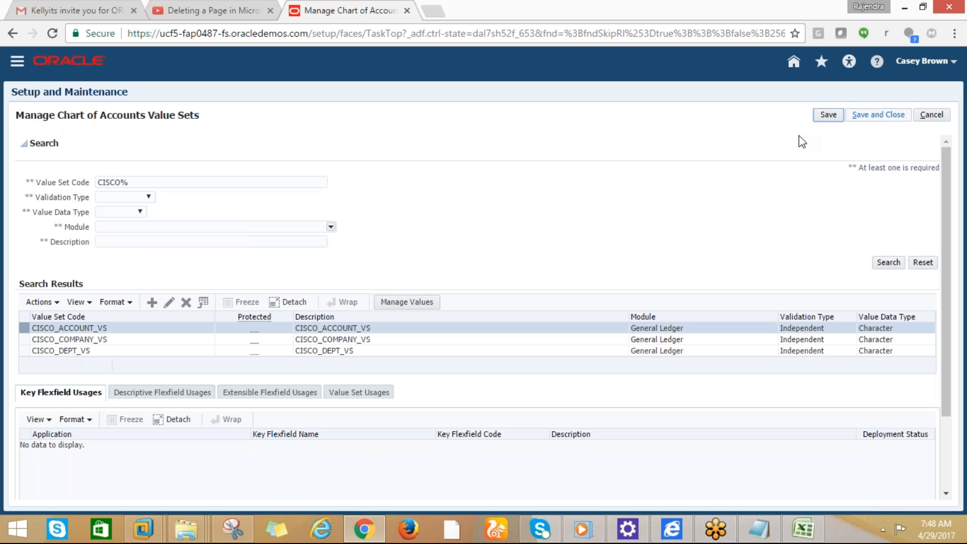
Rerun the CISCO value set search, select note cell B13, then save and close the page
left_click(889, 262)
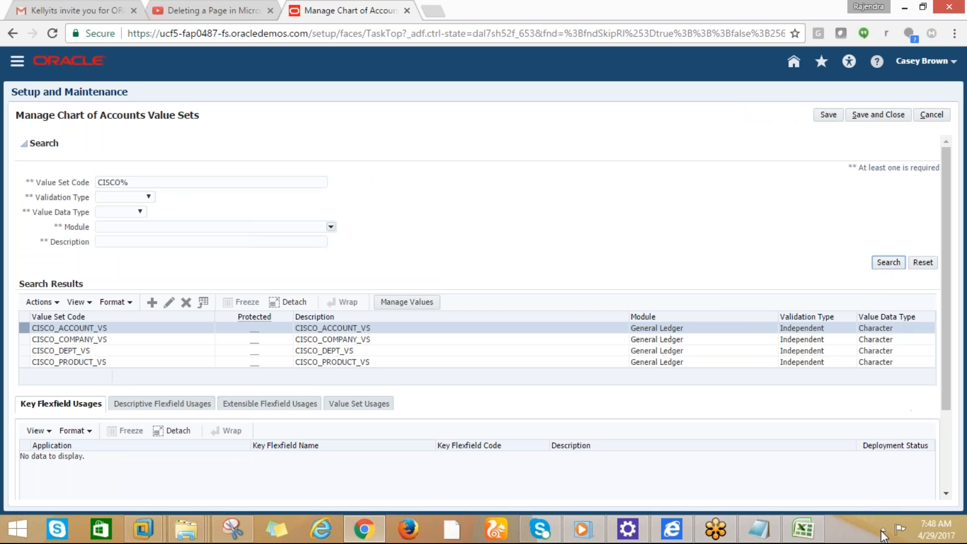
left_click(811, 523)
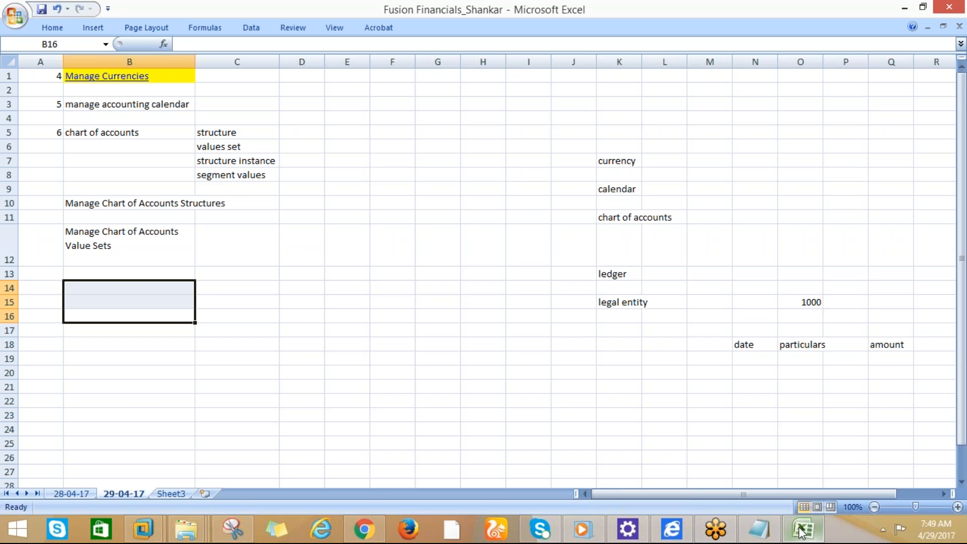
left_click(117, 274)
left_click(364, 529)
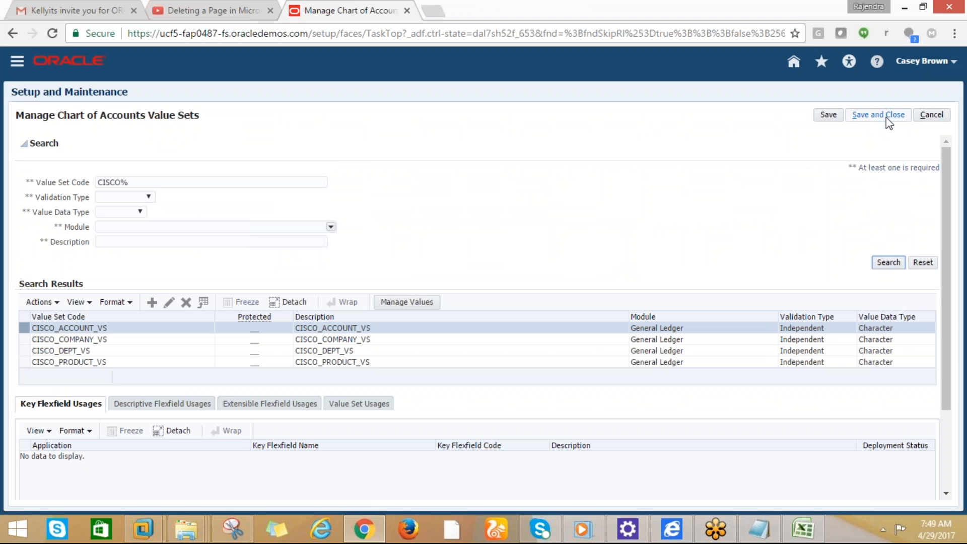
left_click(884, 118)
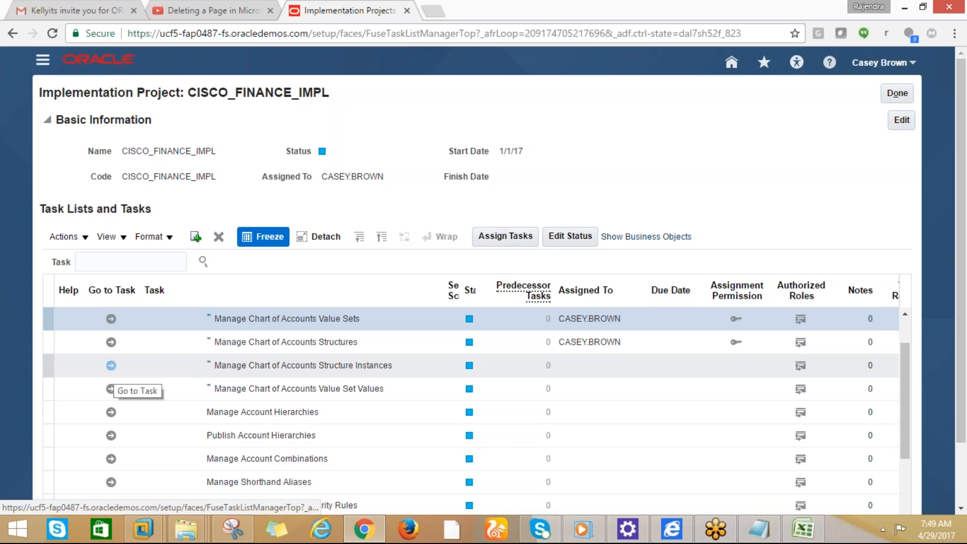
Open the Manage Chart of Accounts Structure Instances task and copy its page title for the notes
left_click(112, 366)
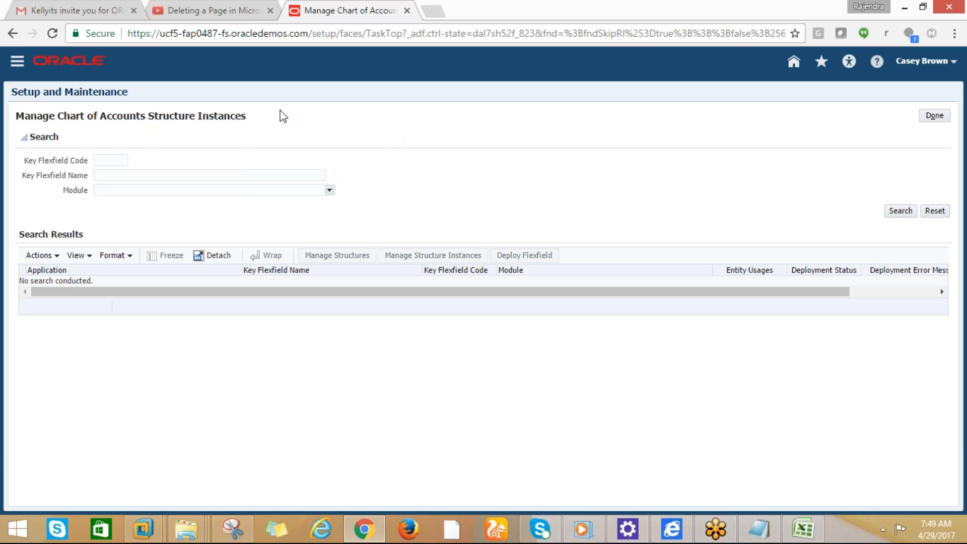
left_click_drag(245, 117, 22, 113)
key("ctrl+c")
key("alt+Tab")
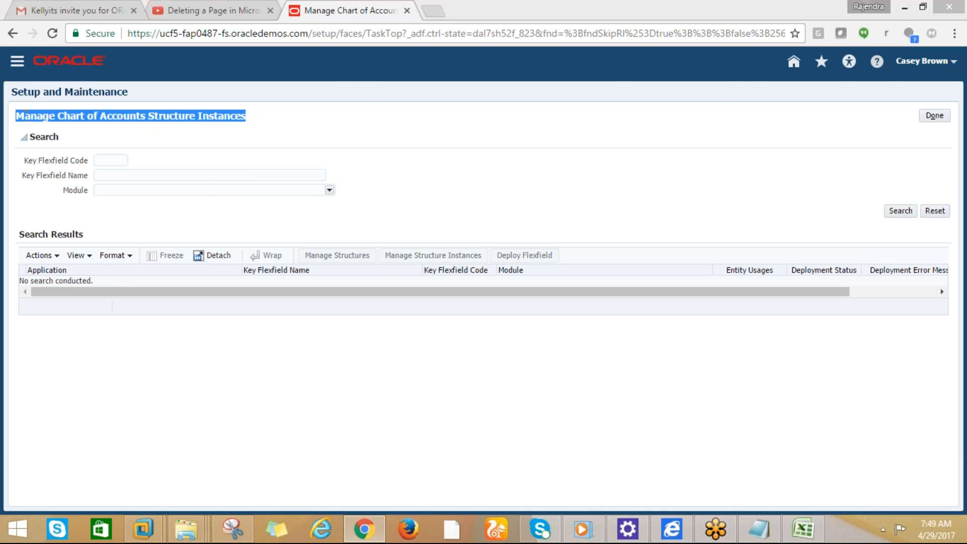
Paste 'Manage Chart of Accounts Structure Instances' into B13 as plain text, then list Oracle's key flexfields
key("ctrl+v")
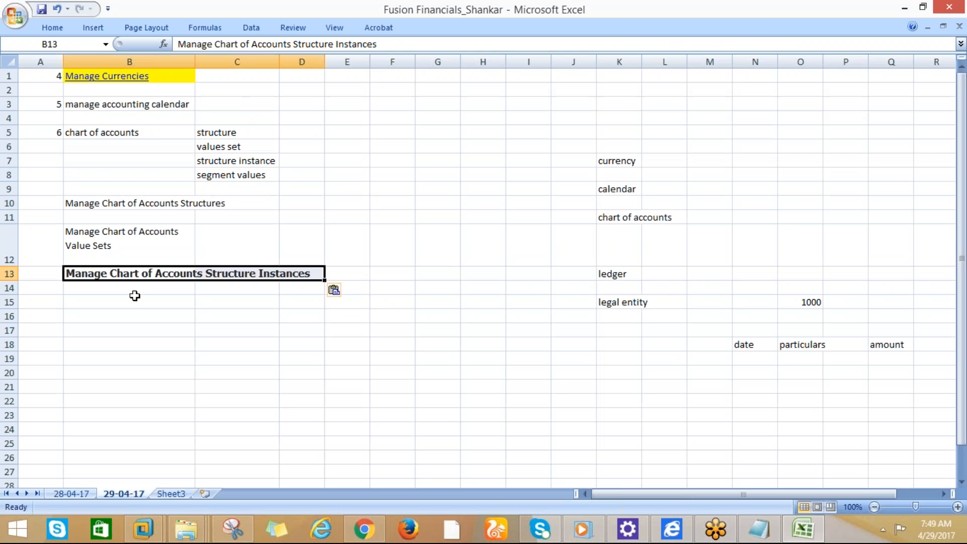
key("ctrl+z")
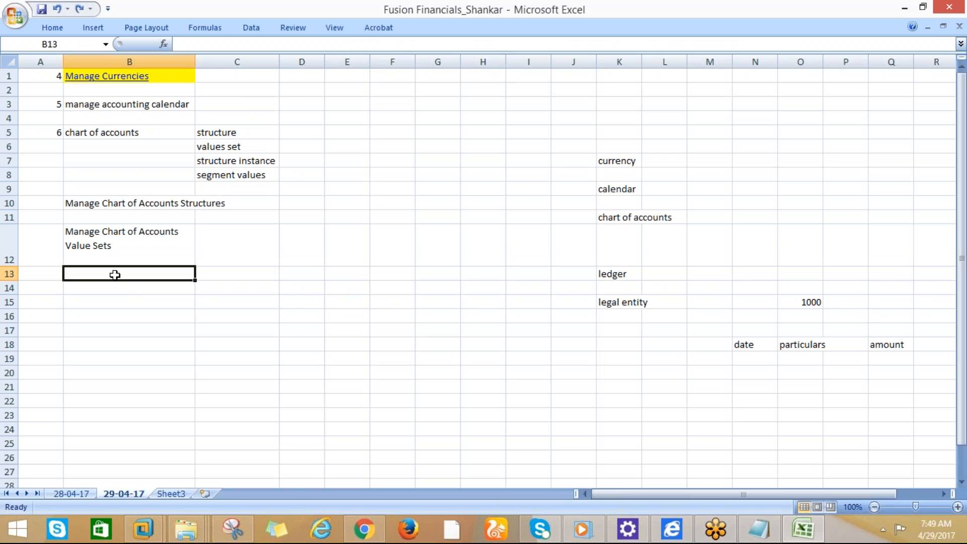
right_click(130, 273)
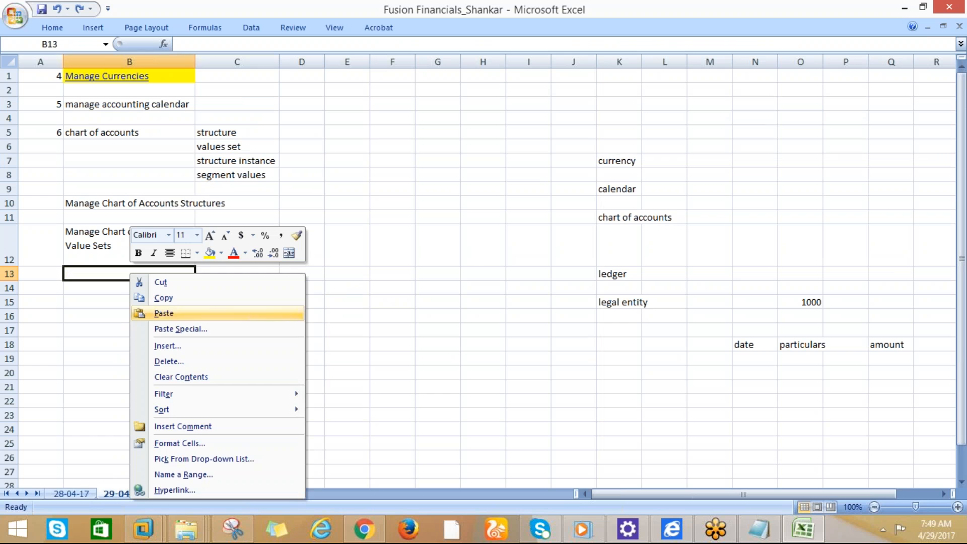
left_click(189, 329)
left_click(71, 279)
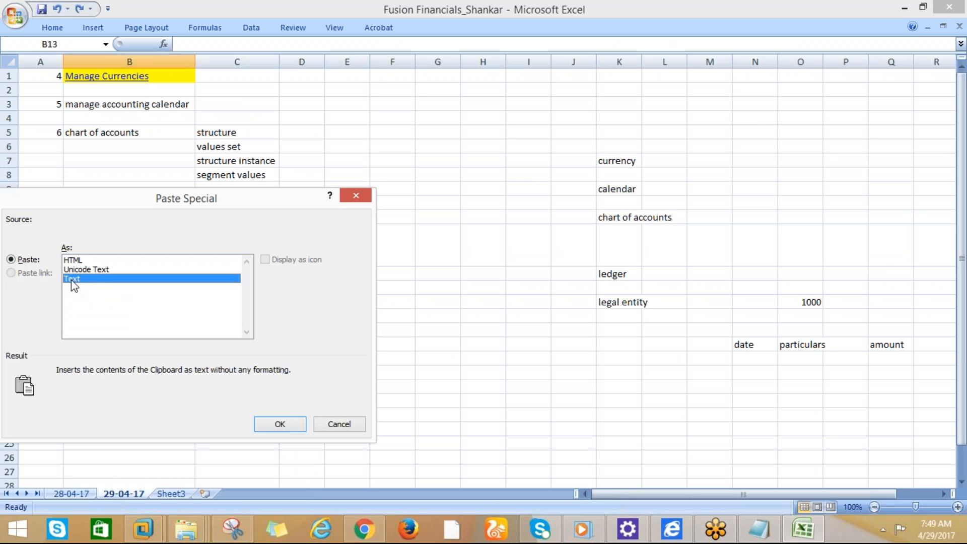
left_click(292, 424)
key("alt+Tab")
left_click(899, 211)
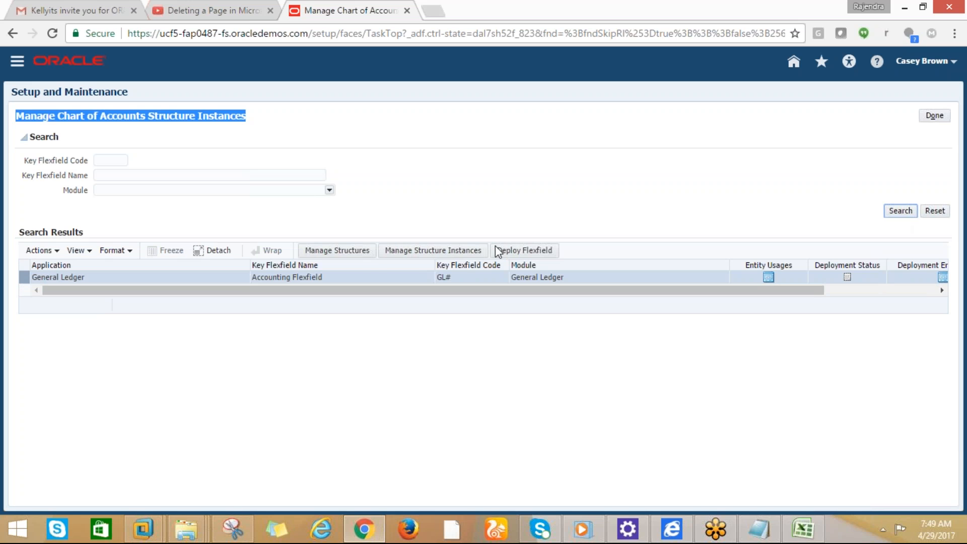
Open the Accounting Flexfield's structure instances and start creating a new instance
left_click(416, 252)
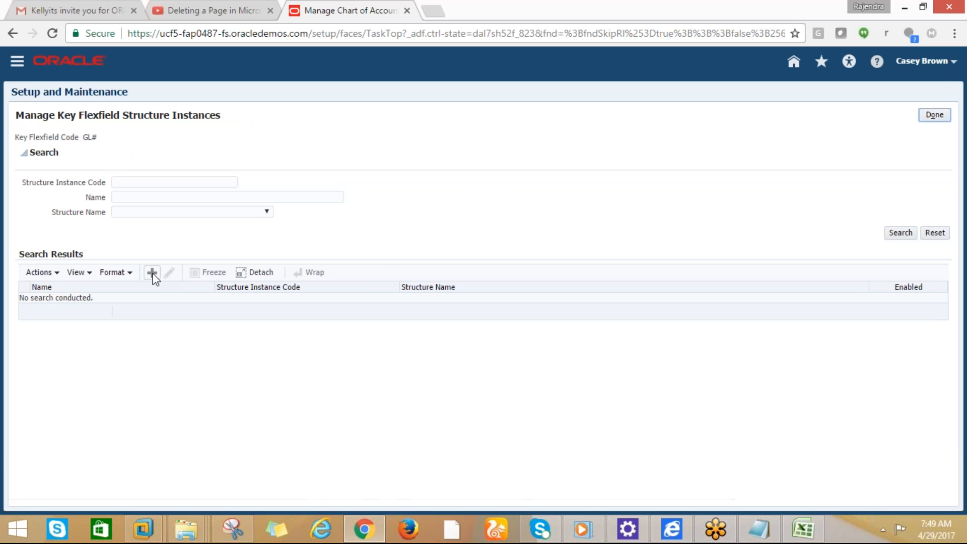
left_click(146, 184)
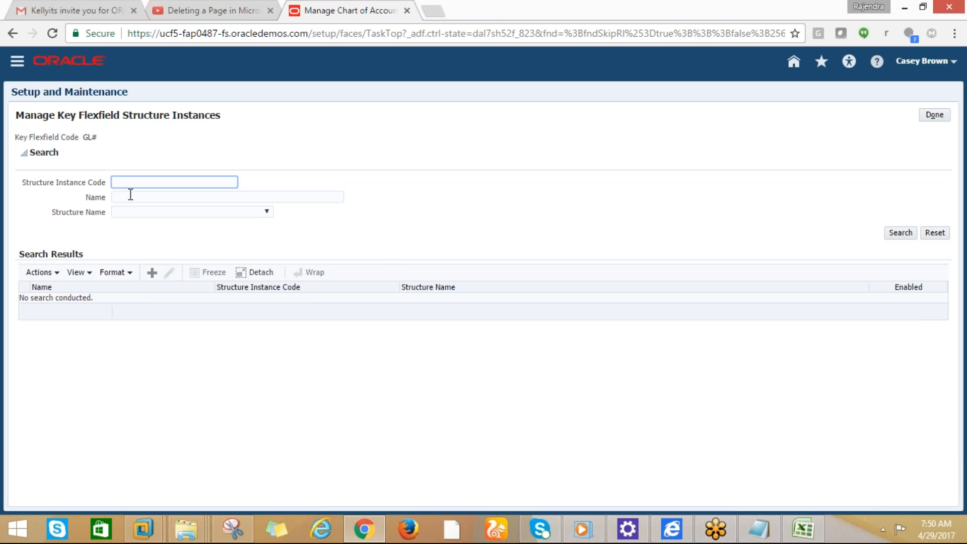
left_click(132, 195)
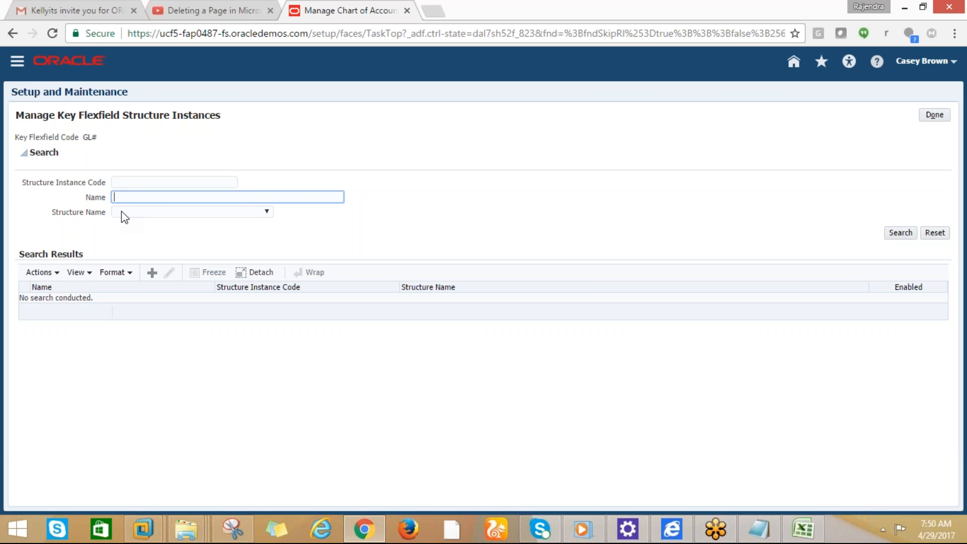
left_click(56, 274)
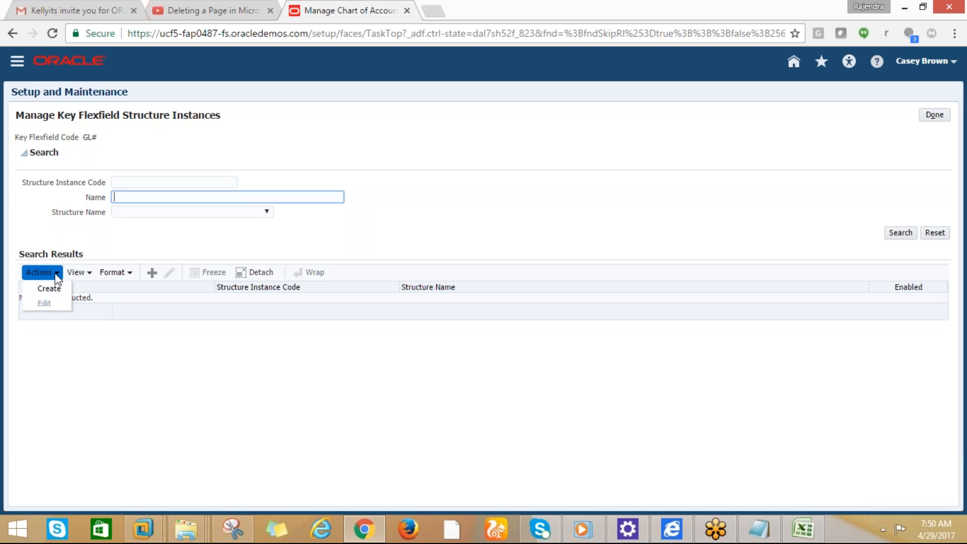
left_click(152, 275)
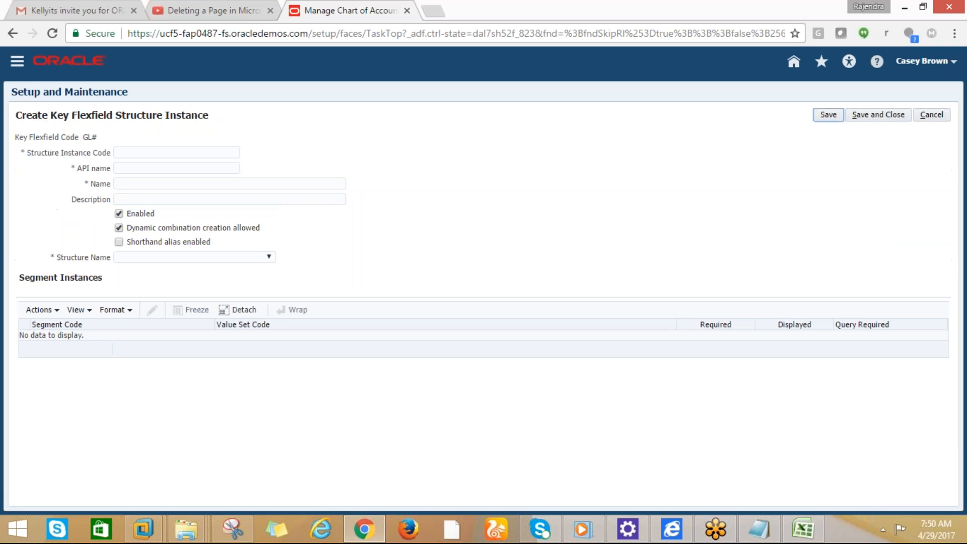
Enter CISCO_STRUCTURE_INSTANCE as the instance code, name and description
left_click(134, 152)
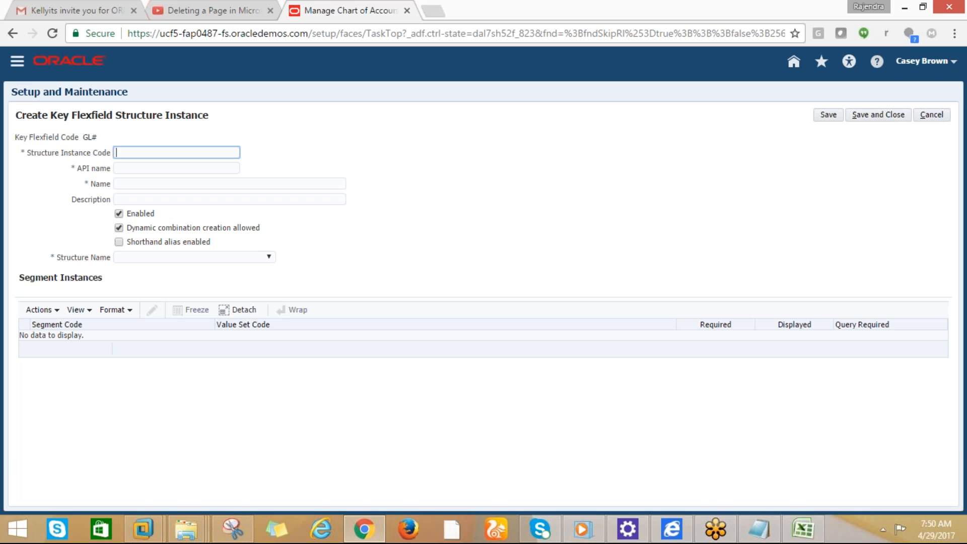
type("CISCO_STRUCTURE_INSTANCE")
key("Tab")
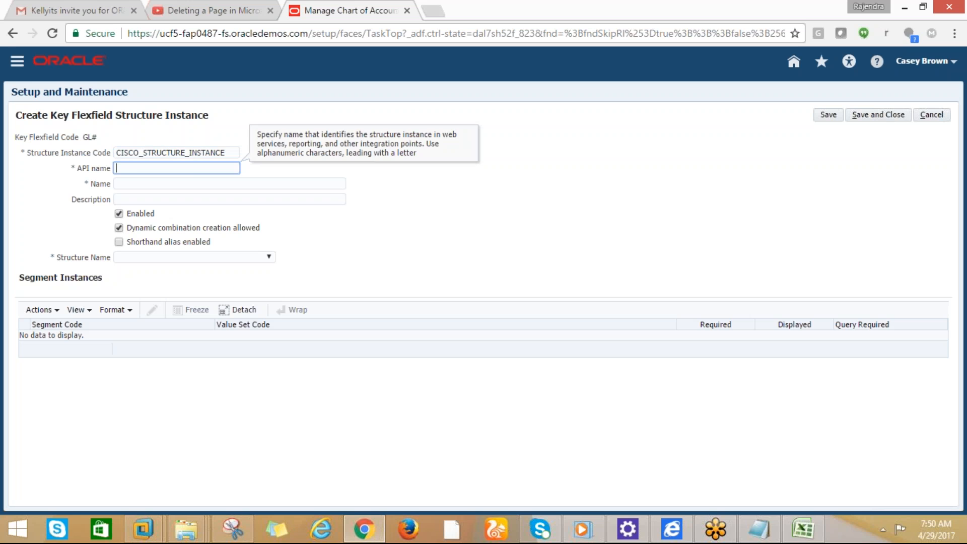
key("Tab")
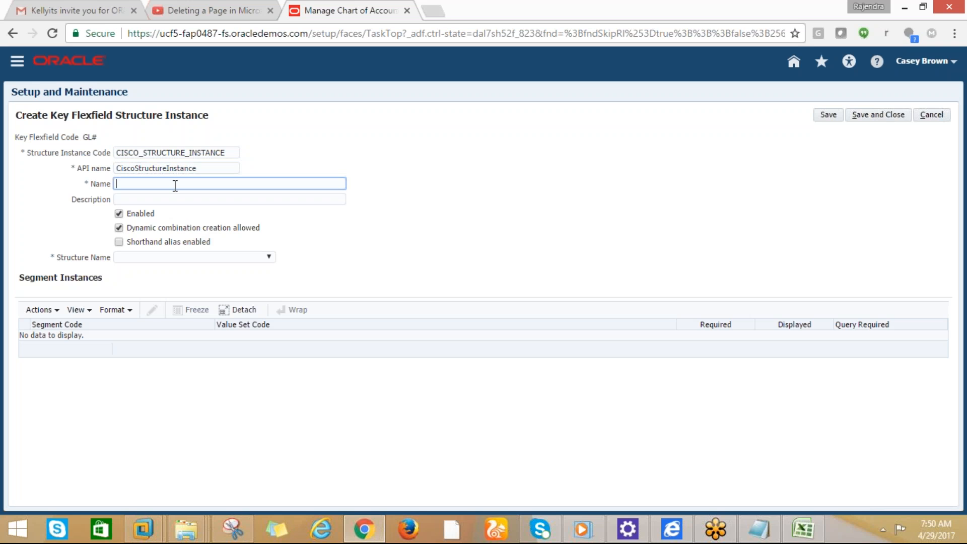
left_click(228, 153)
left_click_drag(229, 152, 119, 135)
left_click(134, 183)
key("ctrl+v")
key("Tab")
key("ctrl+v")
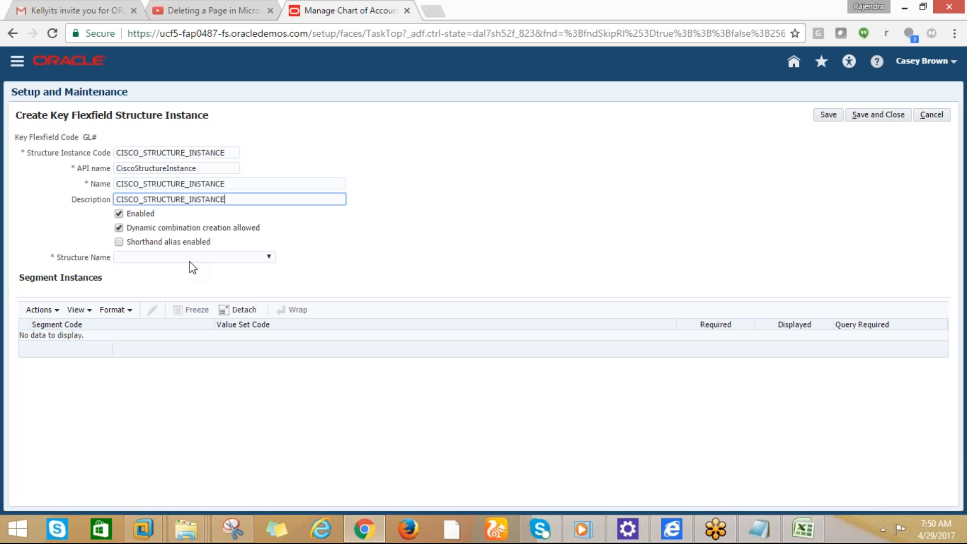
Base the instance on the CISCO_ACCOUNTING_FLEX structure, then save and close it
left_click(210, 256)
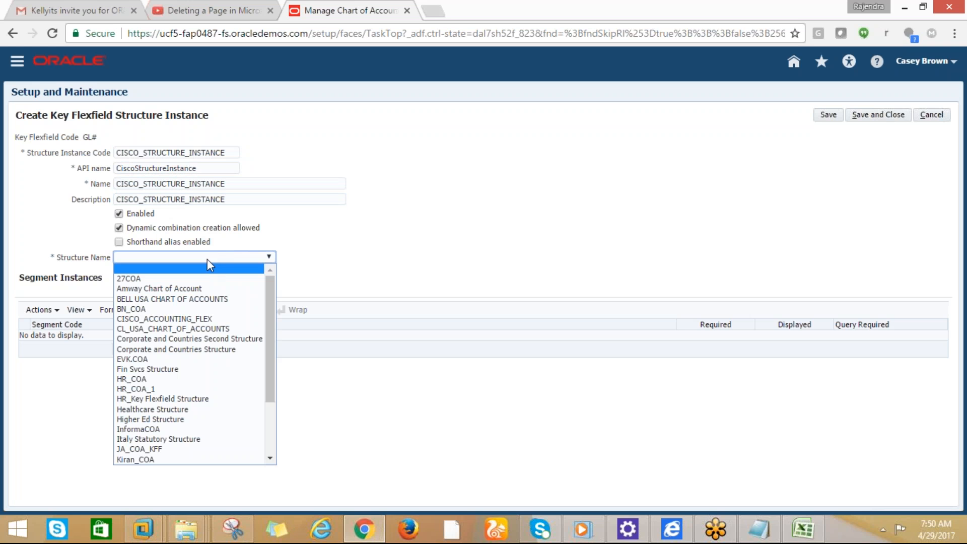
left_click_drag(270, 336, 271, 351)
left_click(114, 256)
left_click(119, 257)
key("Down")
key("Down")
key("Down")
key("Down")
key("Down")
key("Return")
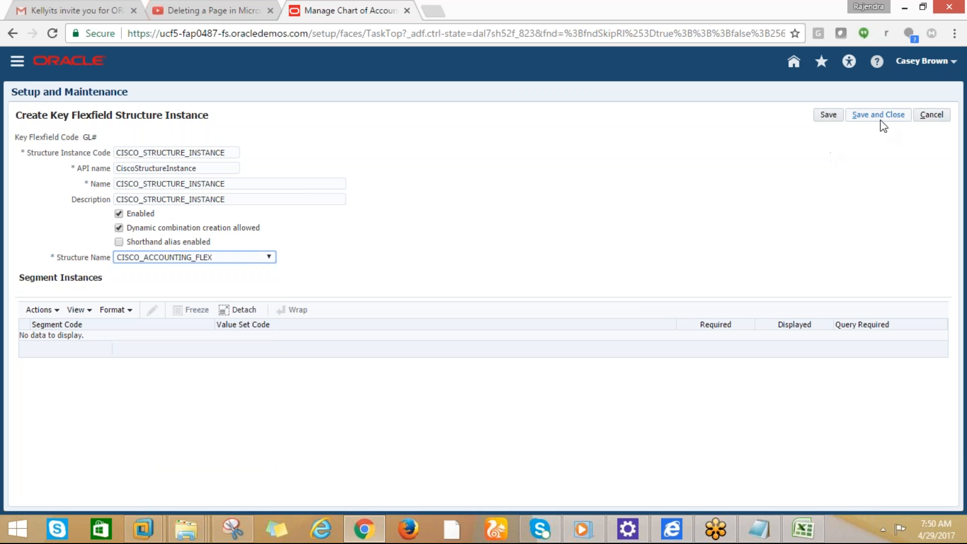
left_click(836, 115)
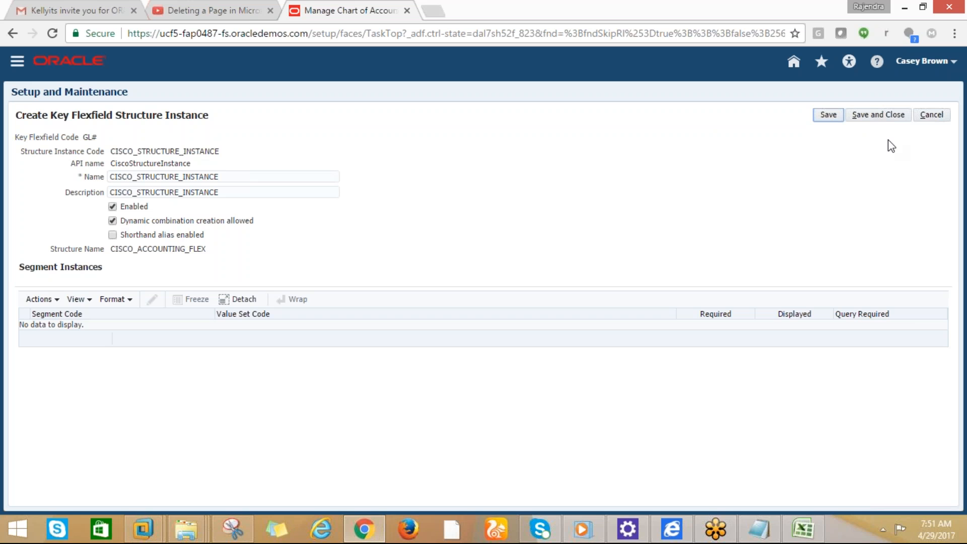
left_click(871, 121)
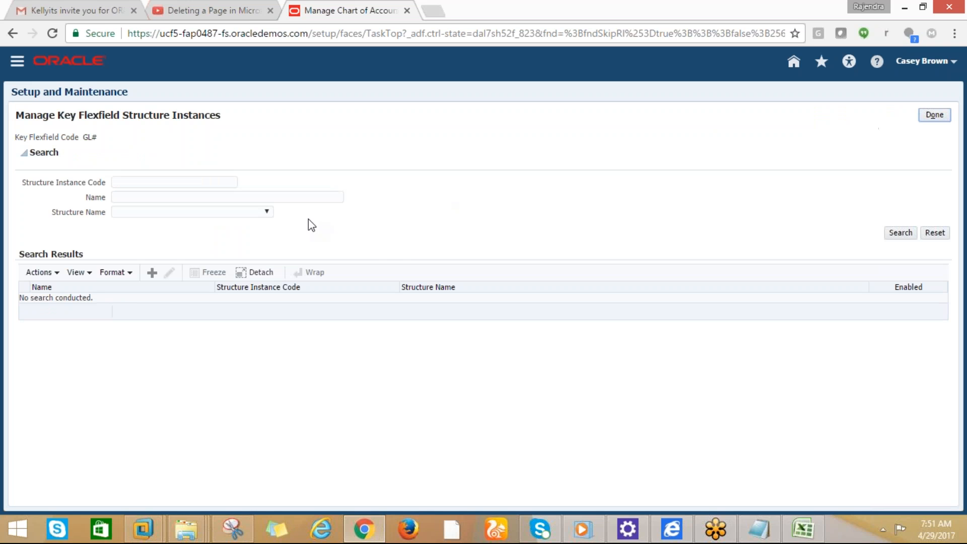
Search structure instances for code CISCO
left_click(141, 182)
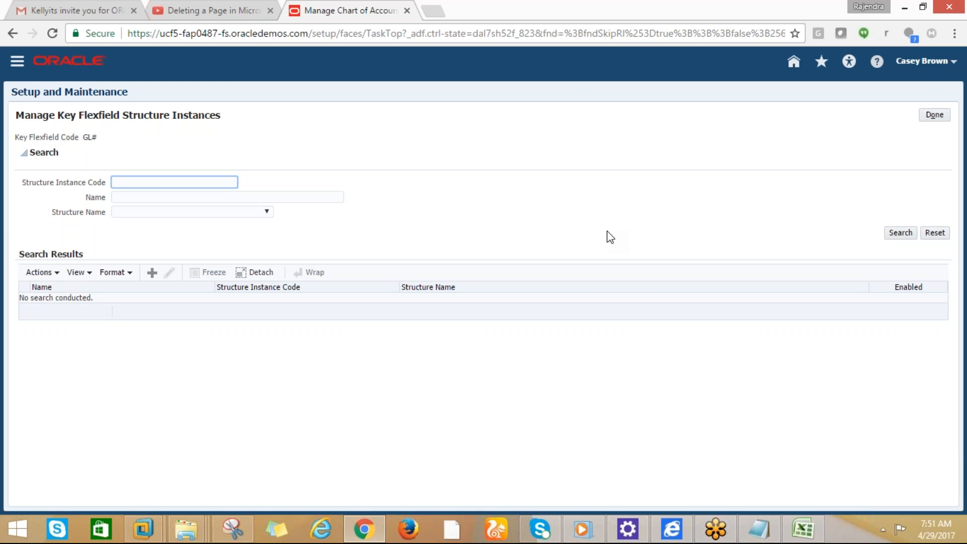
type("CISCO")
left_click(899, 233)
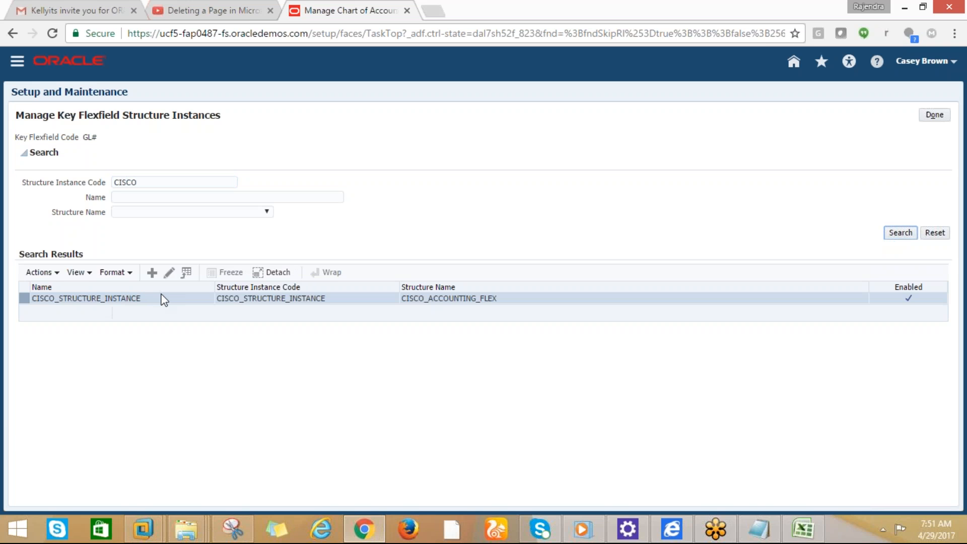
Review CISCO_STRUCTURE_INSTANCE in edit mode, save and close it, and return to the list
left_click(169, 272)
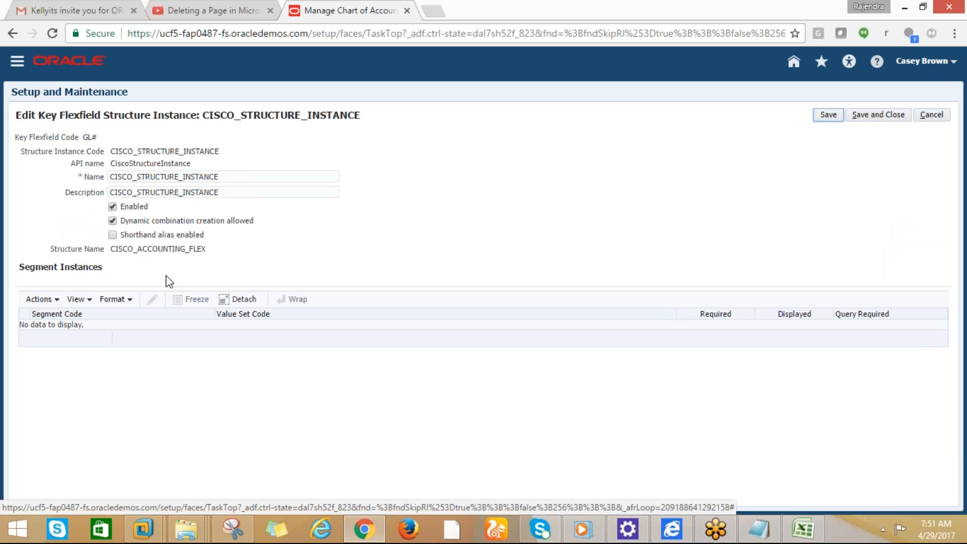
left_click(60, 301)
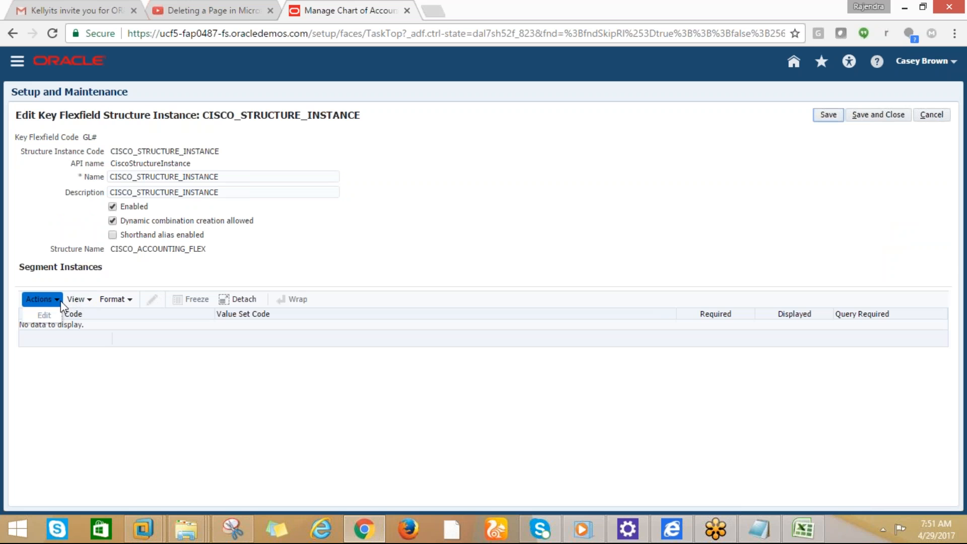
left_click(100, 330)
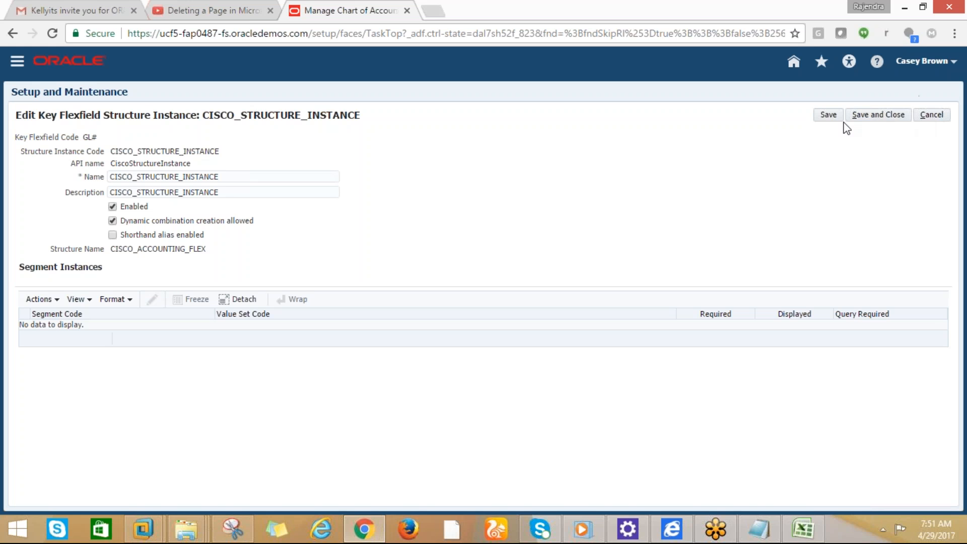
left_click(867, 115)
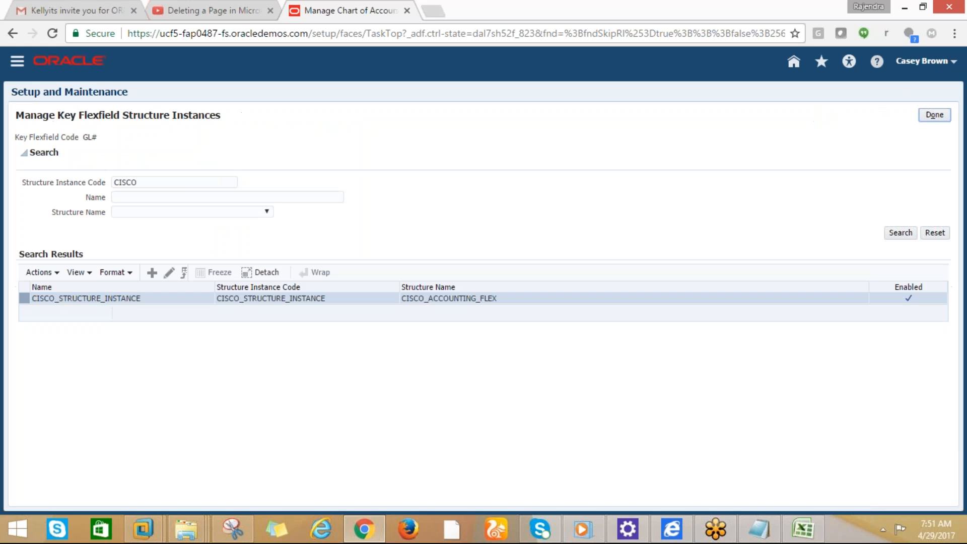
left_click(934, 115)
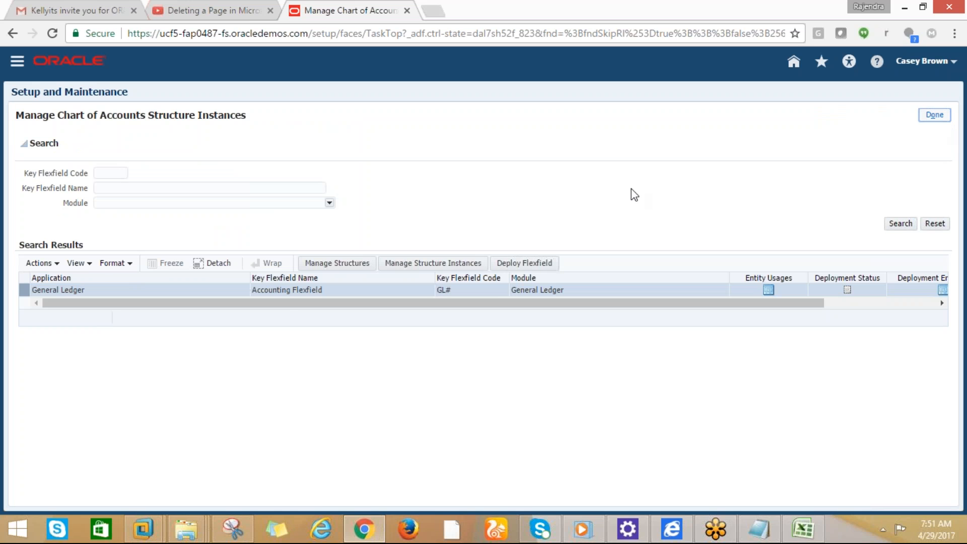
Search key flexfield structures for CISCO% and open CISCO_ACCOUNTING_FLEX for editing
left_click(310, 266)
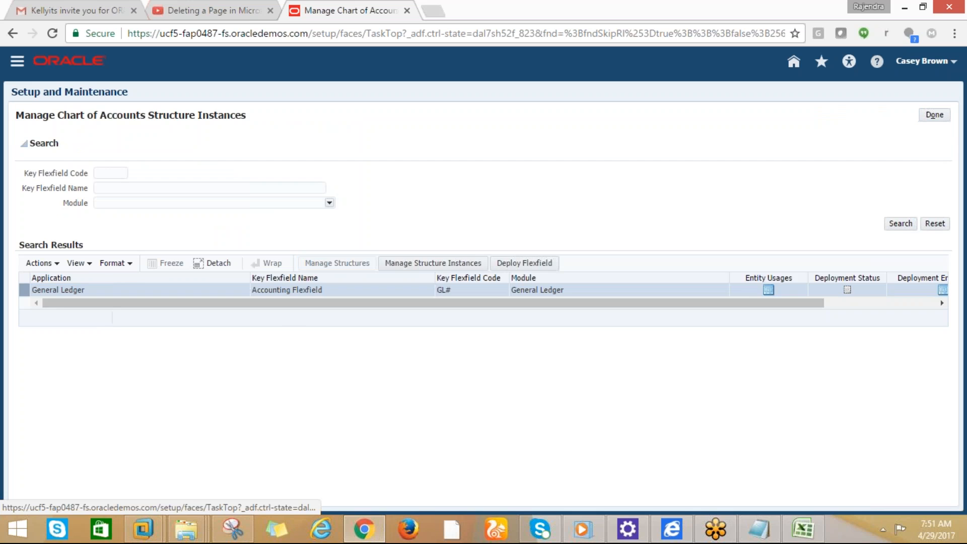
left_click(124, 185)
type("CISCO%")
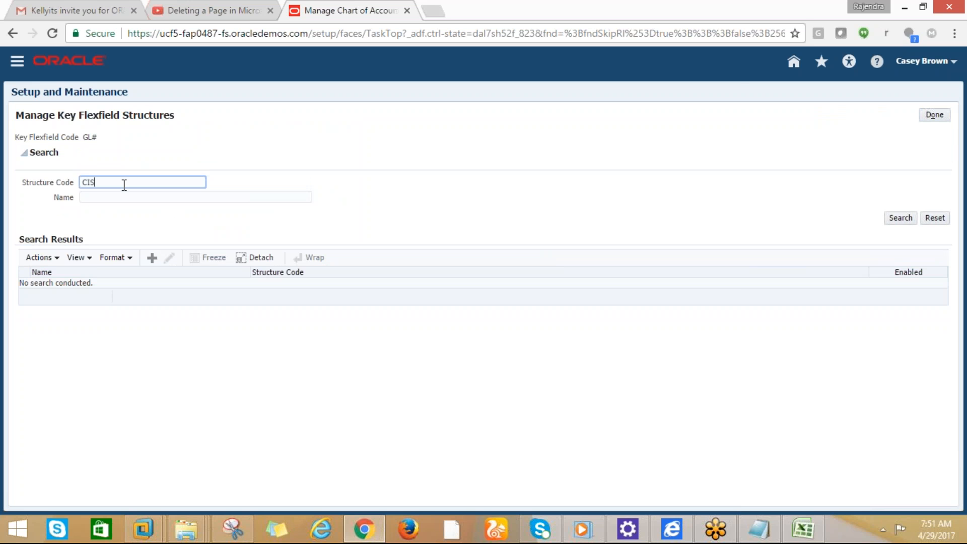
left_click(901, 218)
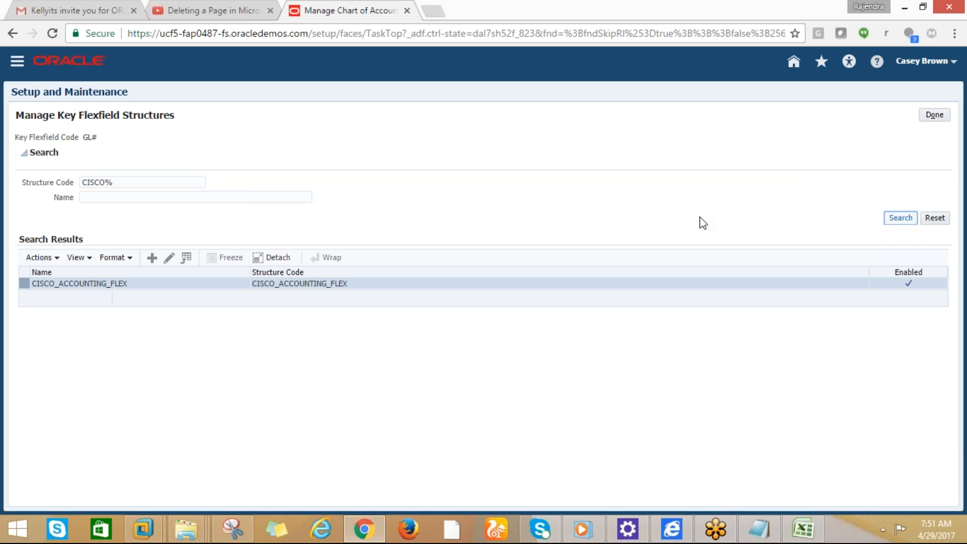
left_click(166, 261)
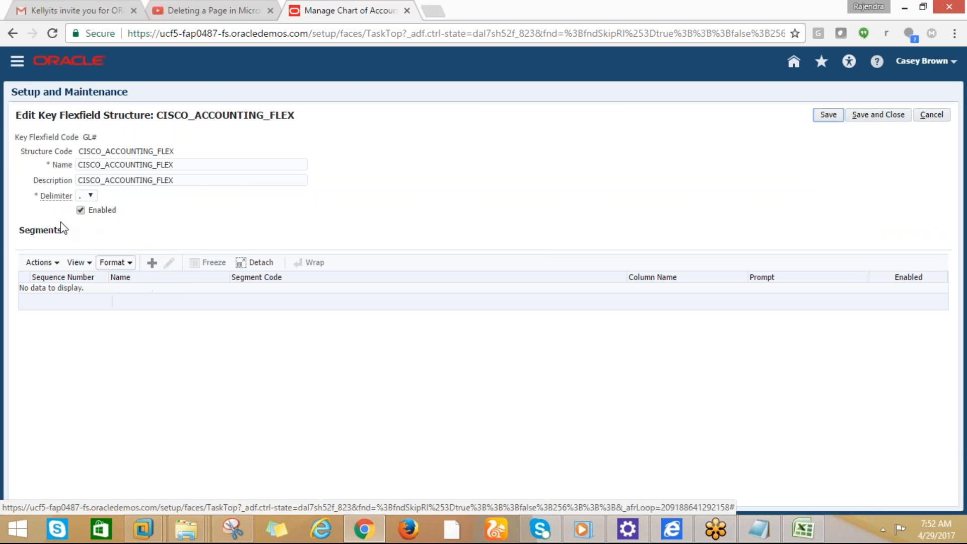
Start a new segment but cancel it, leaving CISCO_ACCOUNTING_FLEX without segments, and return to Excel
left_click(151, 264)
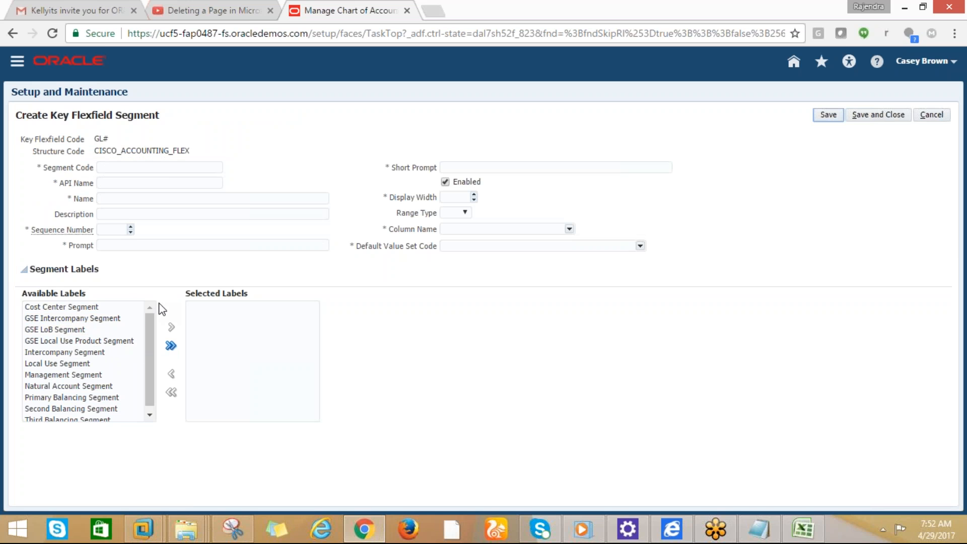
left_click(932, 117)
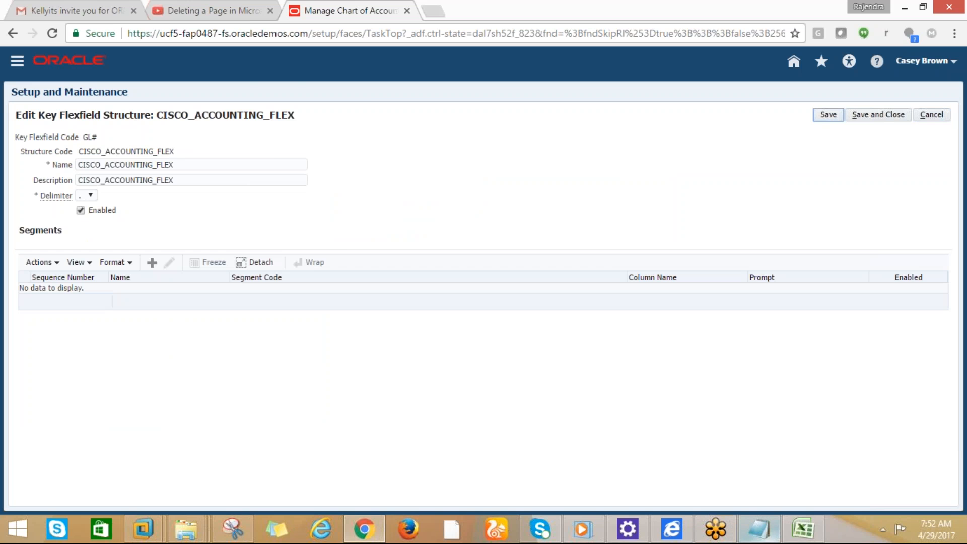
left_click(812, 533)
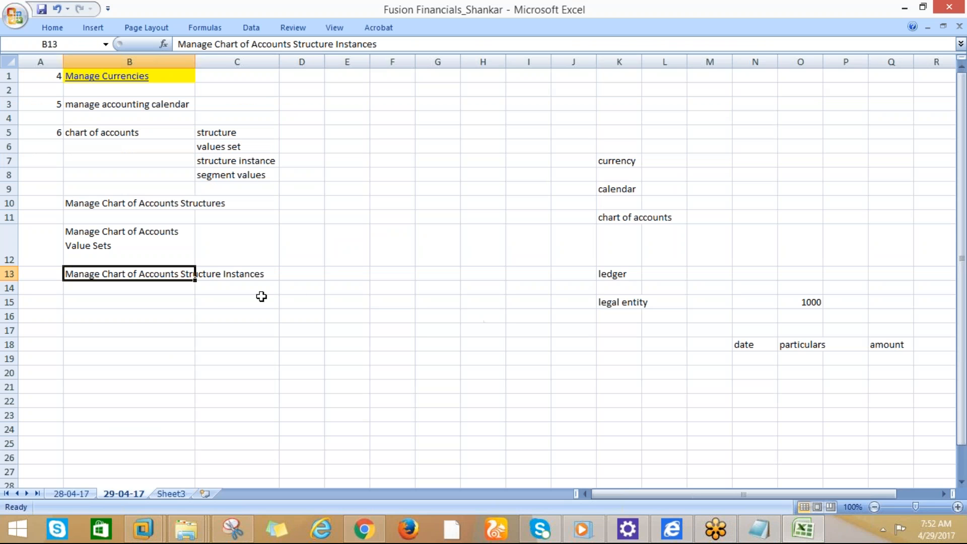
Fill the notes in B3:B13 yellow and autofit column B to the longest text
left_click_drag(83, 103, 83, 267)
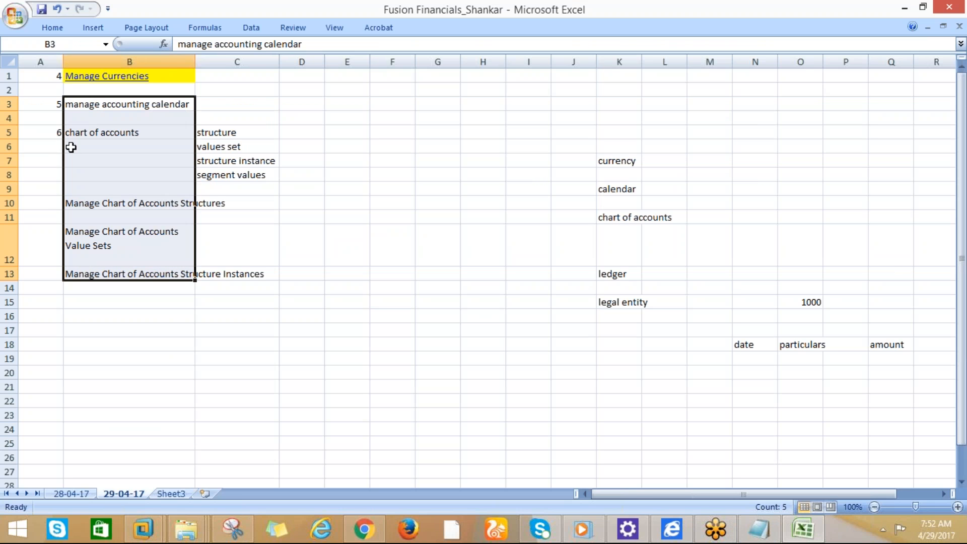
left_click(51, 27)
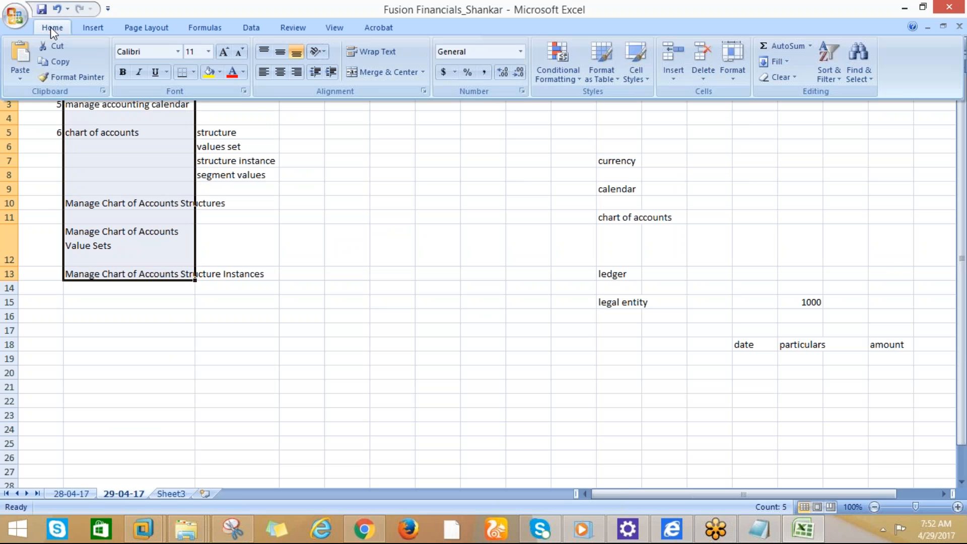
left_click(212, 72)
left_click(297, 191)
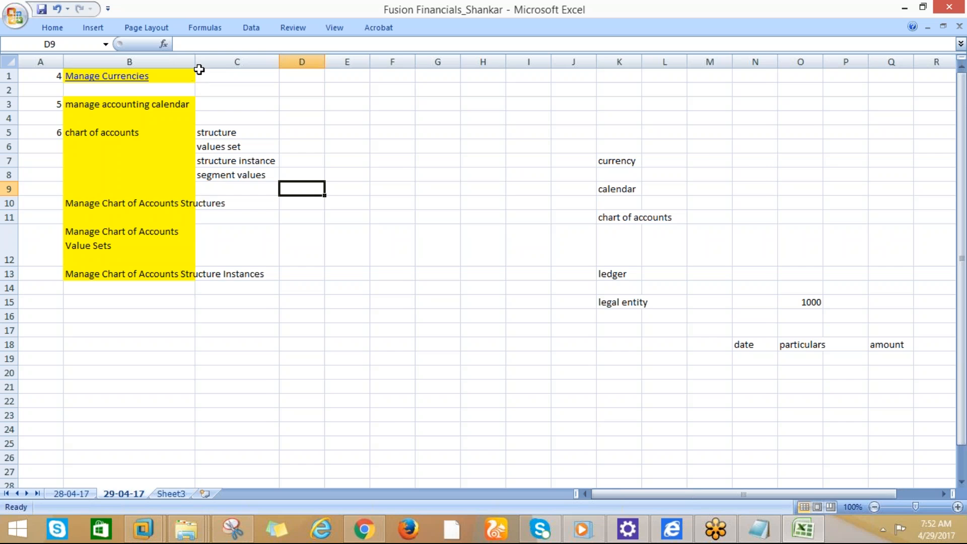
double_click(198, 58)
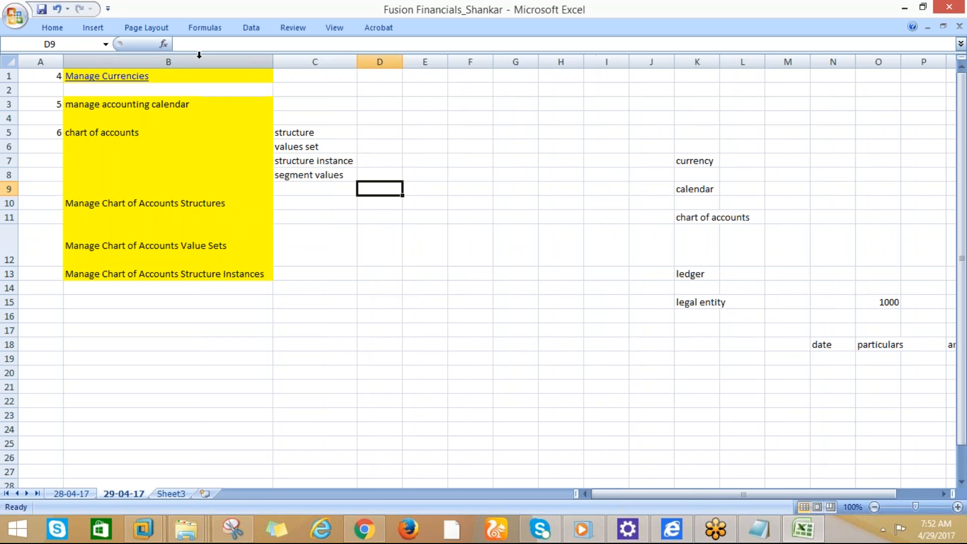
Review the chart of accounts notes on the 29-04-17 sheet, ending on the 28-04-17 sheet
left_click(301, 179)
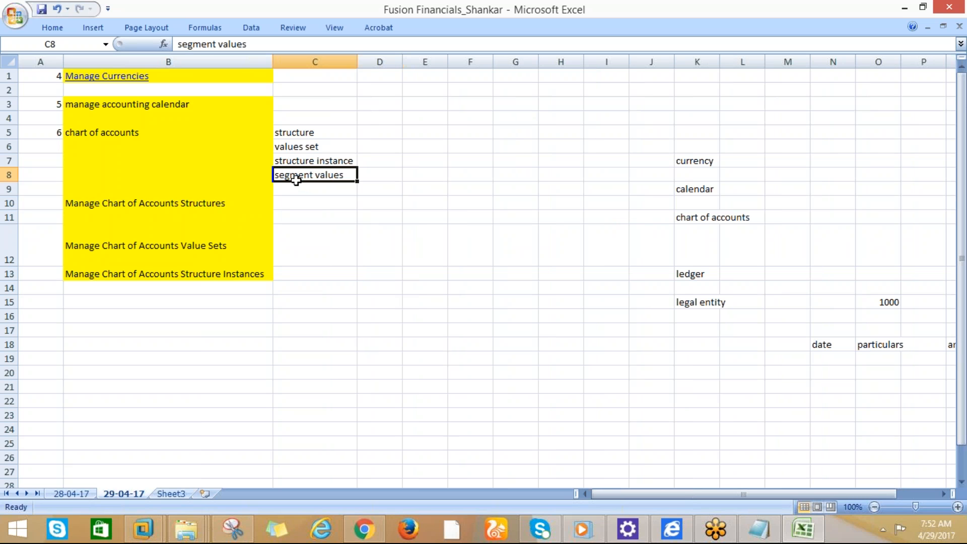
left_click(71, 493)
left_click(120, 493)
left_click(124, 311)
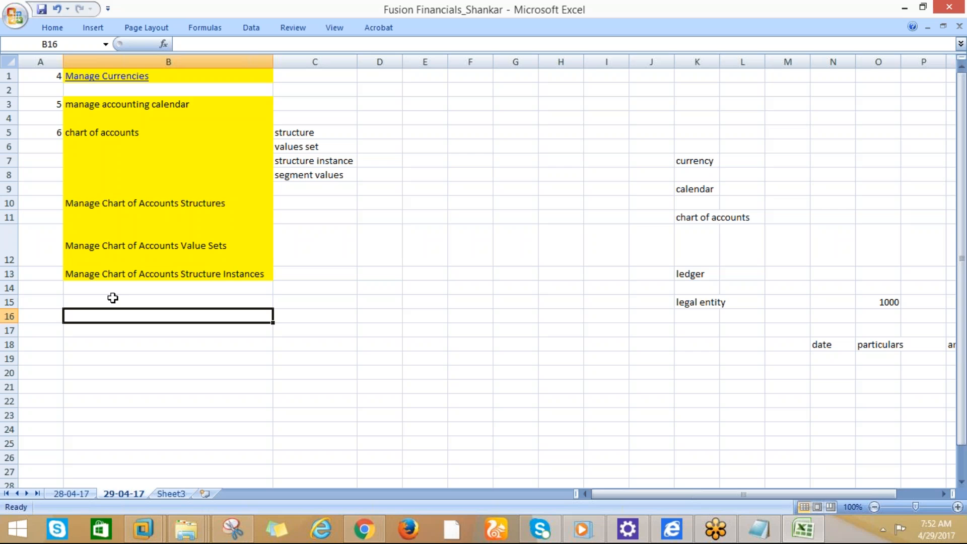
left_click(113, 300)
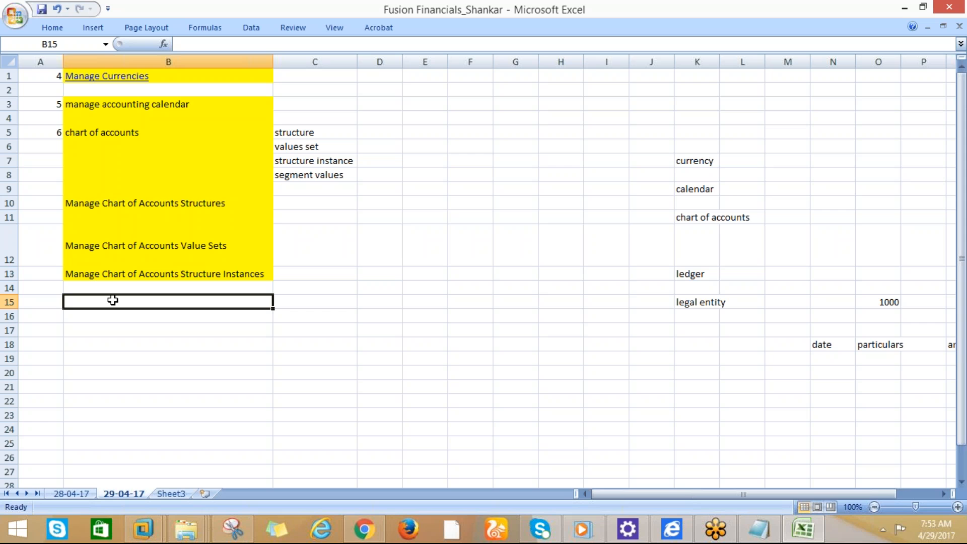
left_click(104, 271)
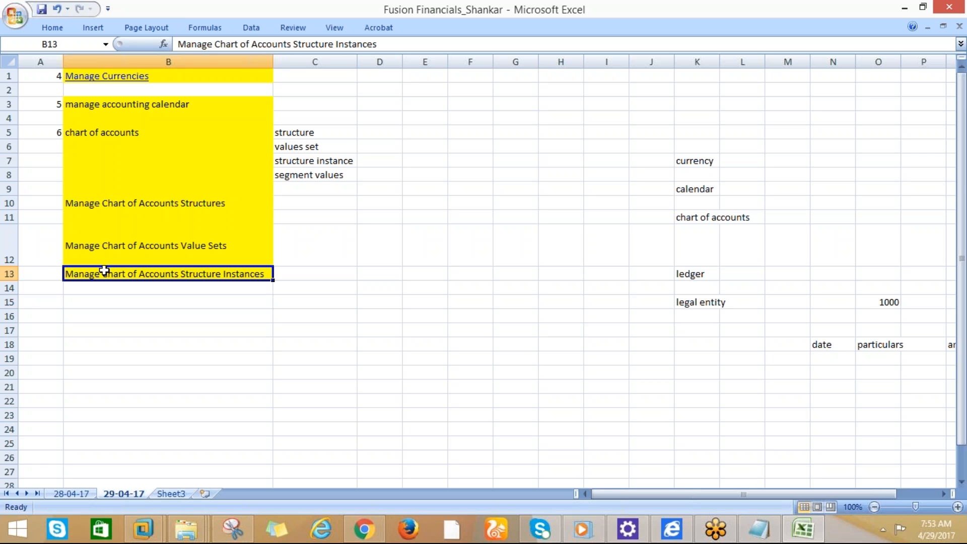
left_click(96, 245)
left_click(105, 206)
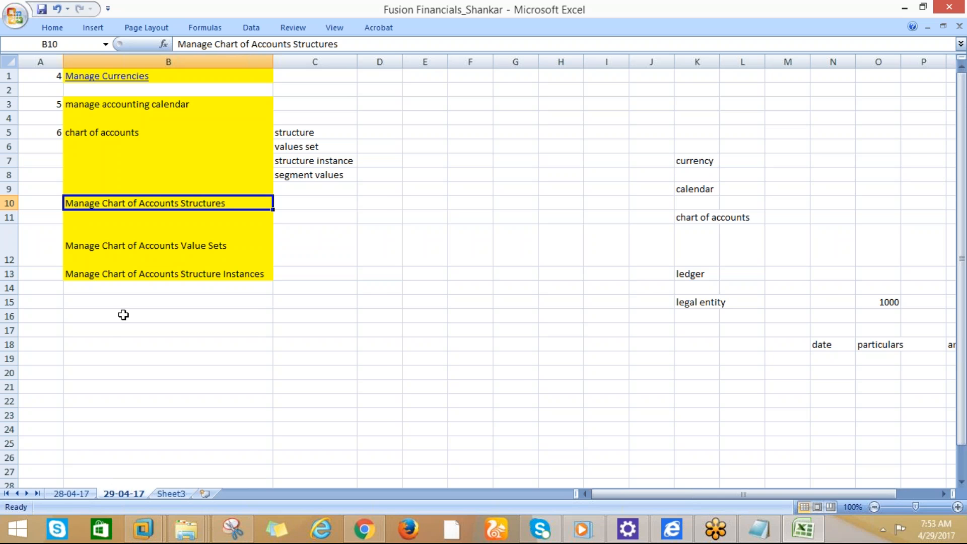
left_click(60, 494)
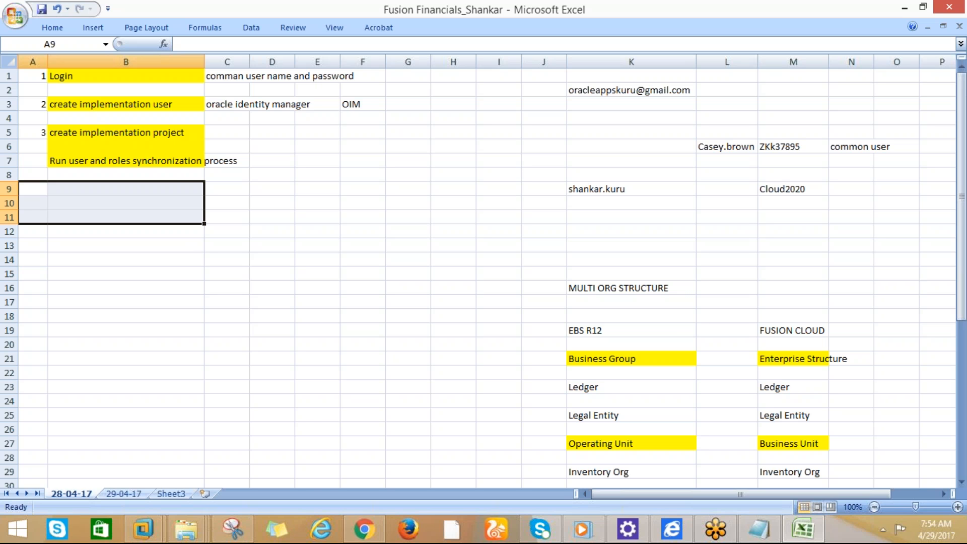
Discard the CISCO structure edits, close CISCO_FINANCE_IMPL, and list all implementation projects
left_click(378, 536)
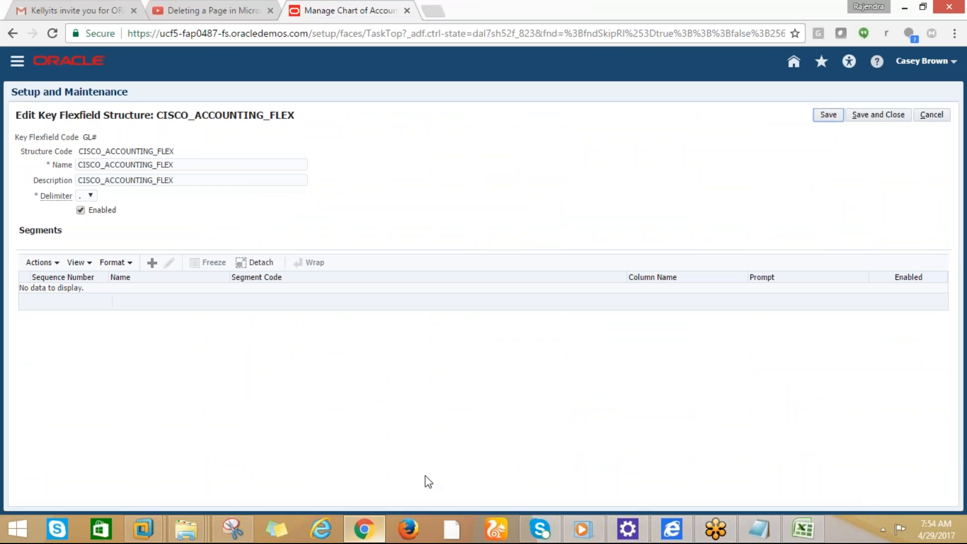
left_click(921, 118)
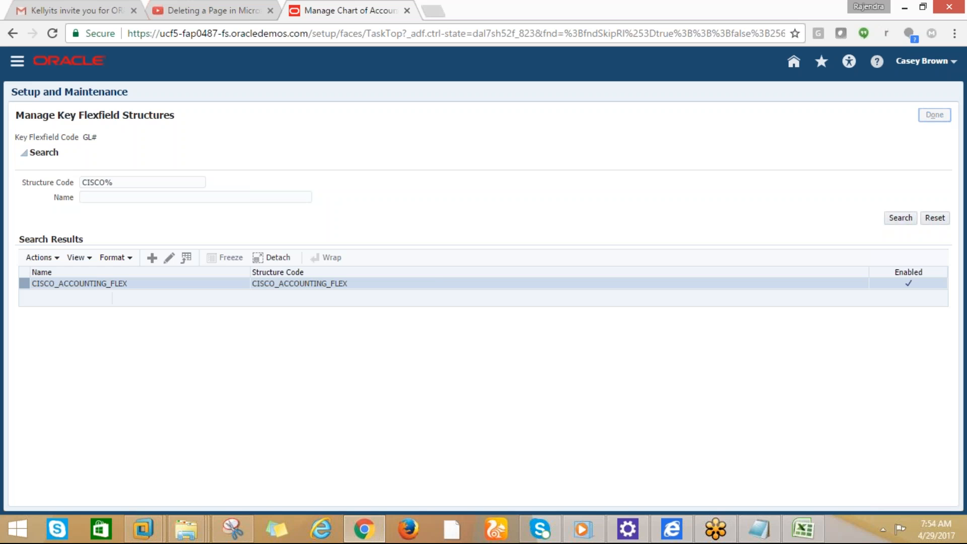
left_click(932, 115)
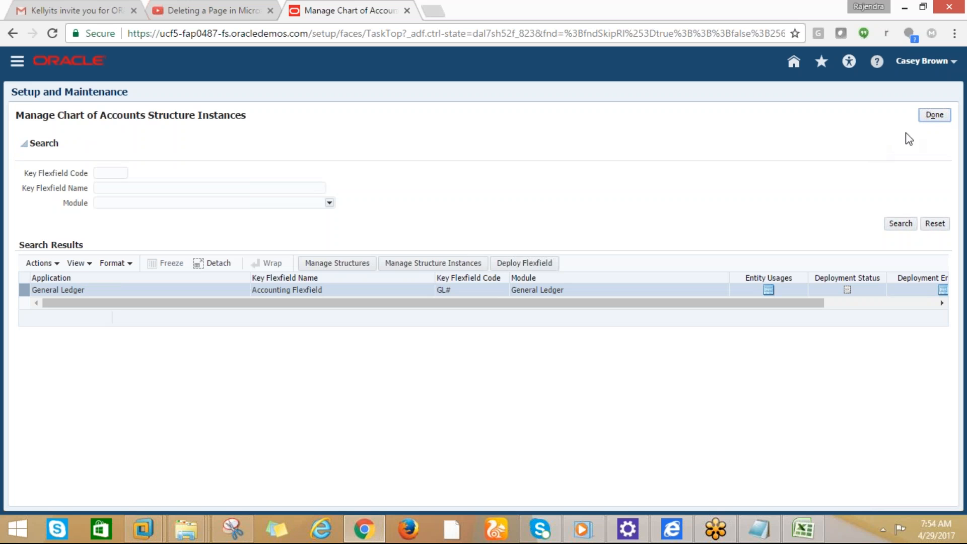
left_click(932, 117)
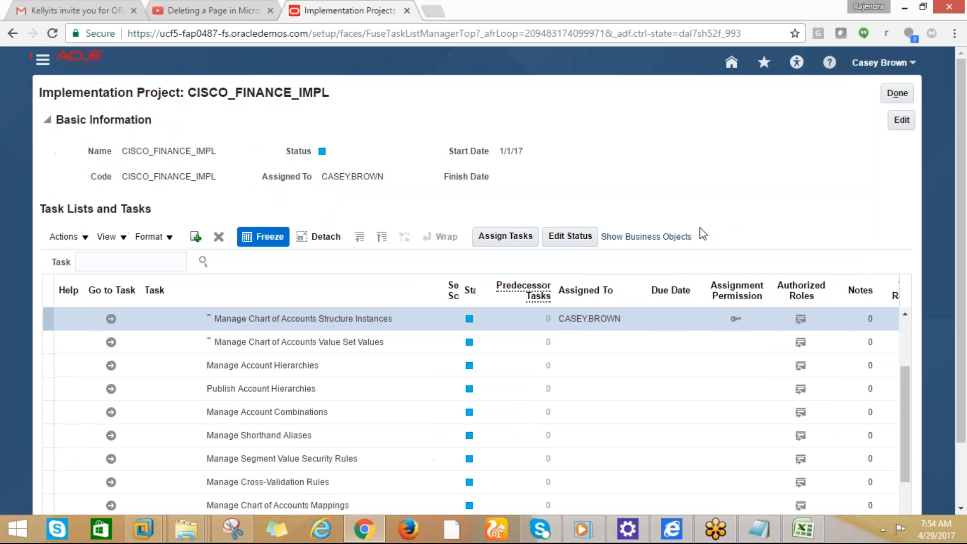
left_click(897, 93)
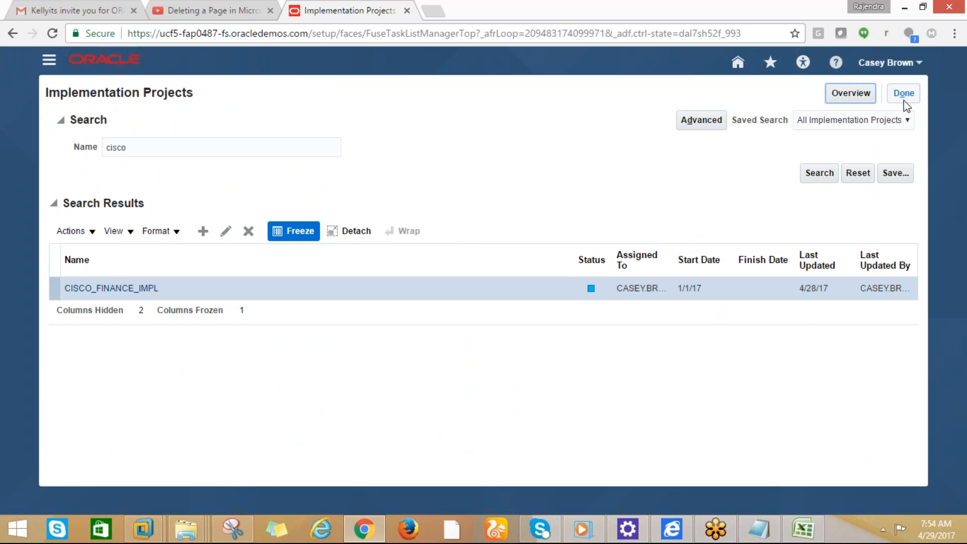
left_click(903, 97)
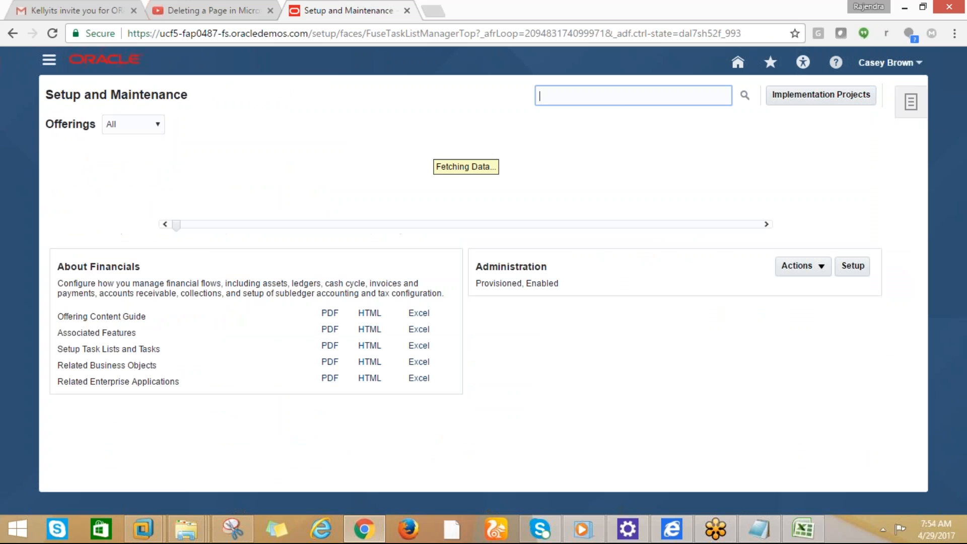
left_click(823, 95)
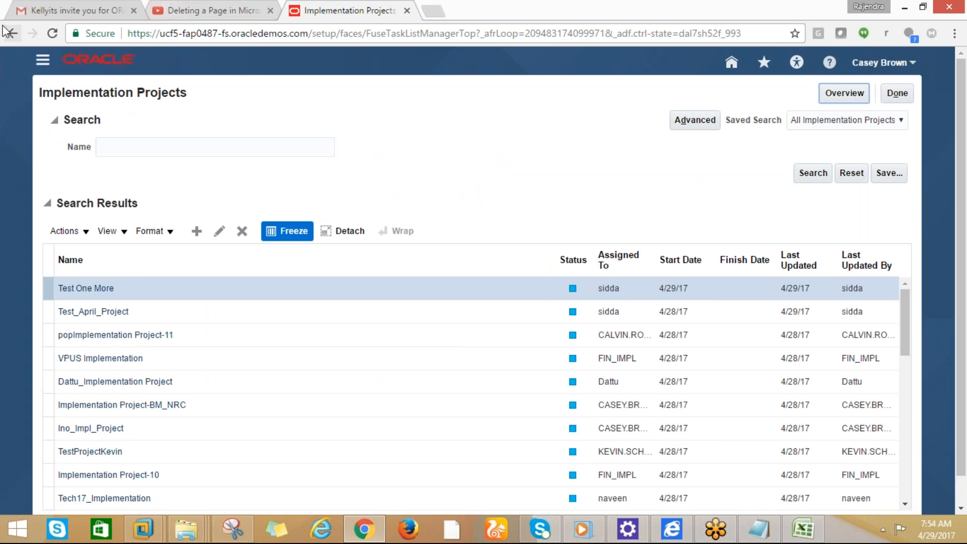
scroll(906, 227, "down", 1)
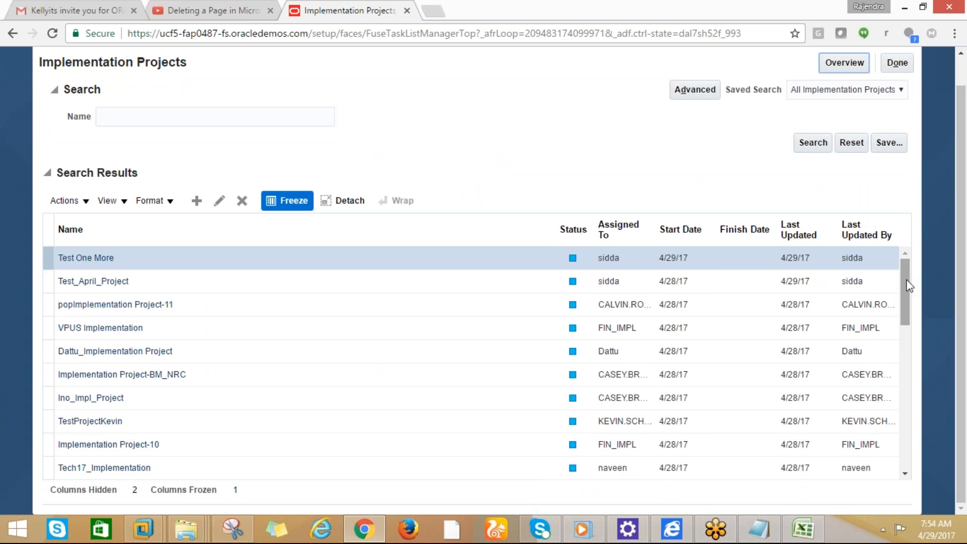
left_click_drag(906, 280, 903, 436)
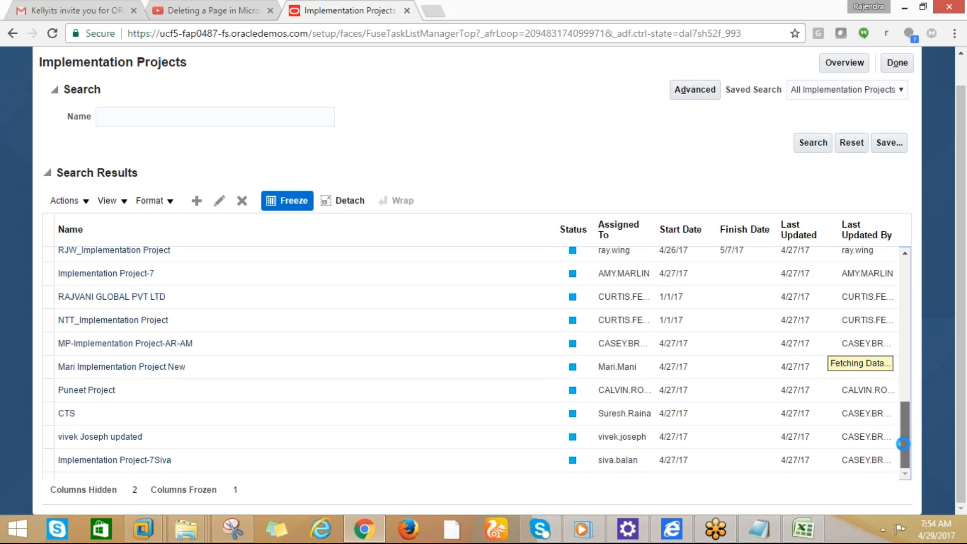
left_click_drag(905, 381, 905, 401)
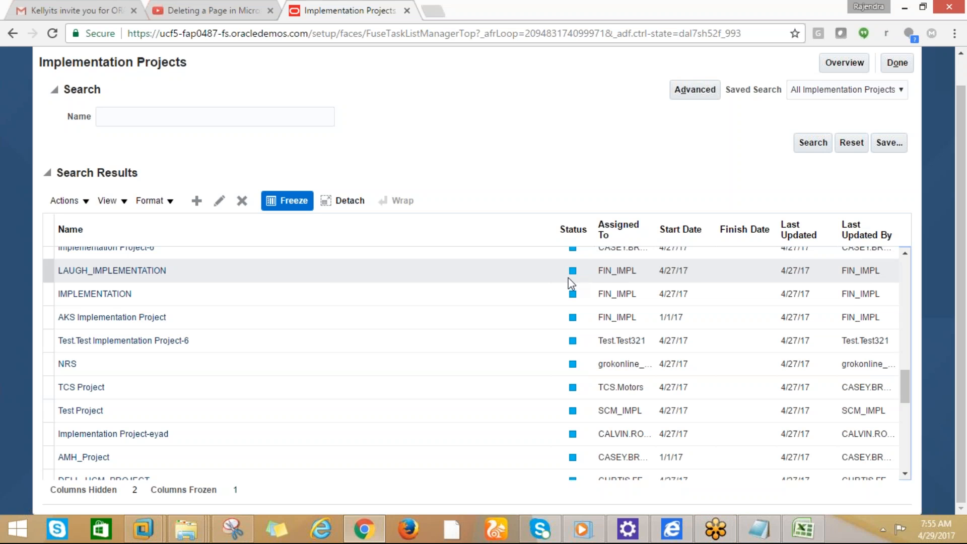
left_click(682, 433)
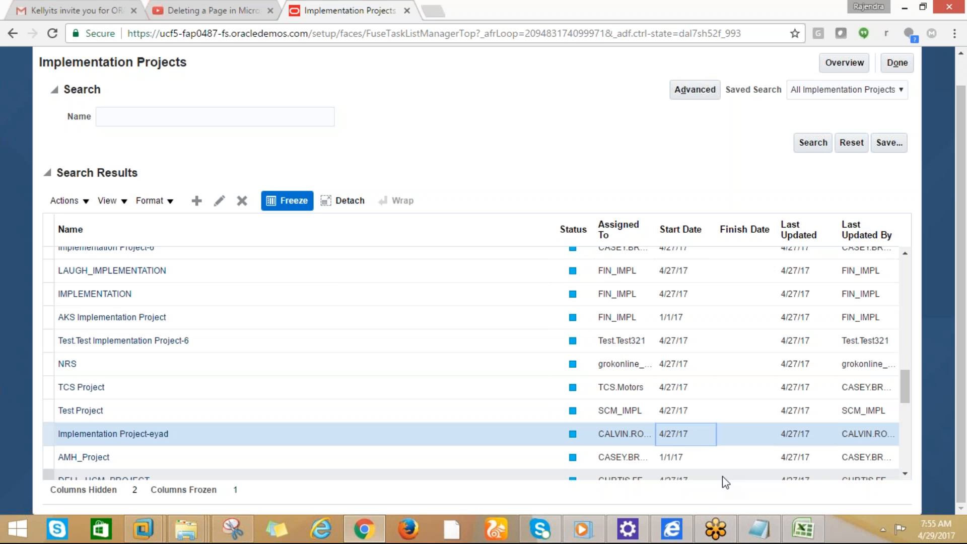
Show the desktop, open Personalization from the desktop menu, and minimize that window
right_click(838, 534)
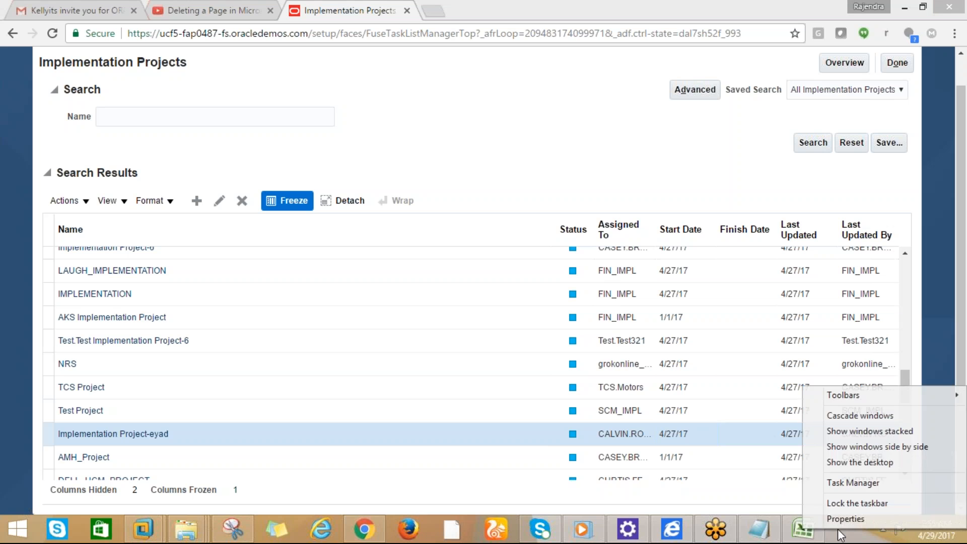
left_click(833, 463)
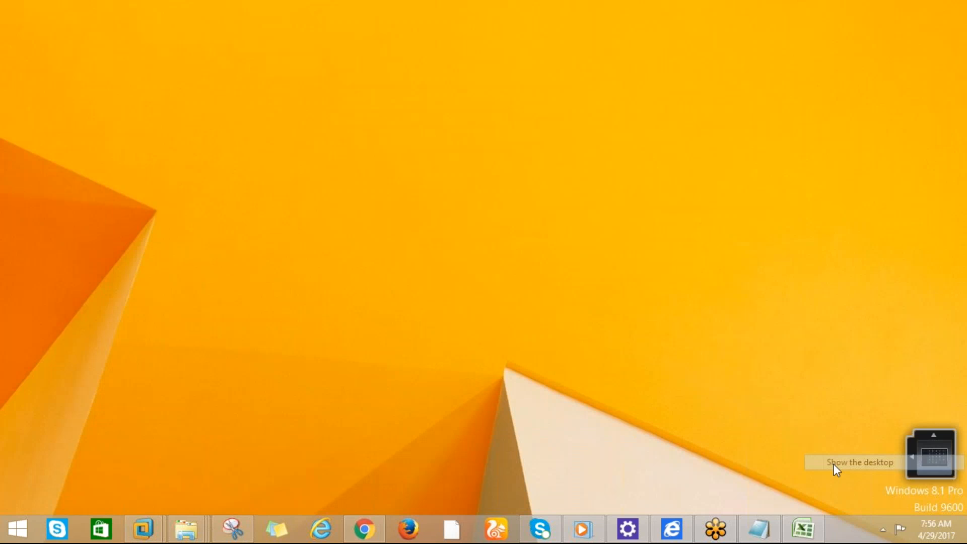
right_click(442, 193)
left_click(485, 378)
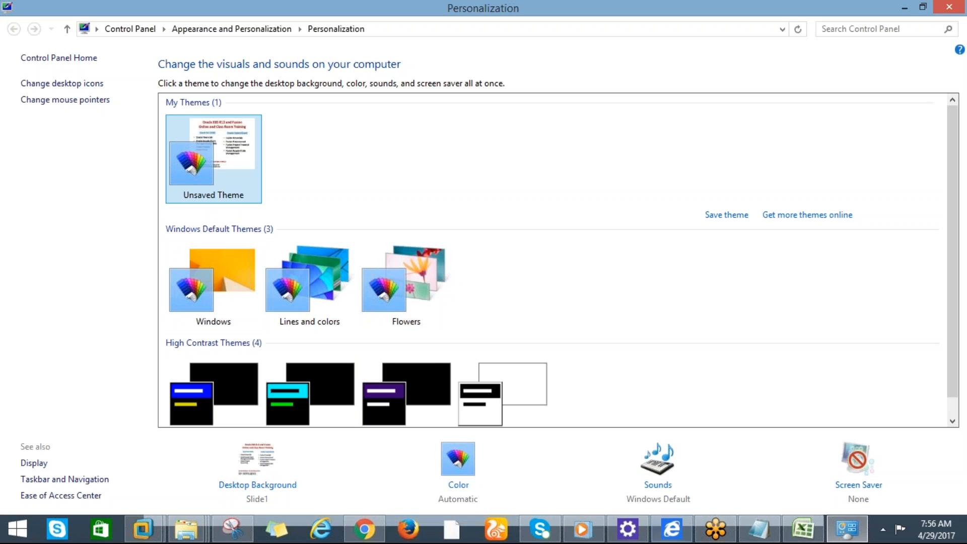
left_click(904, 7)
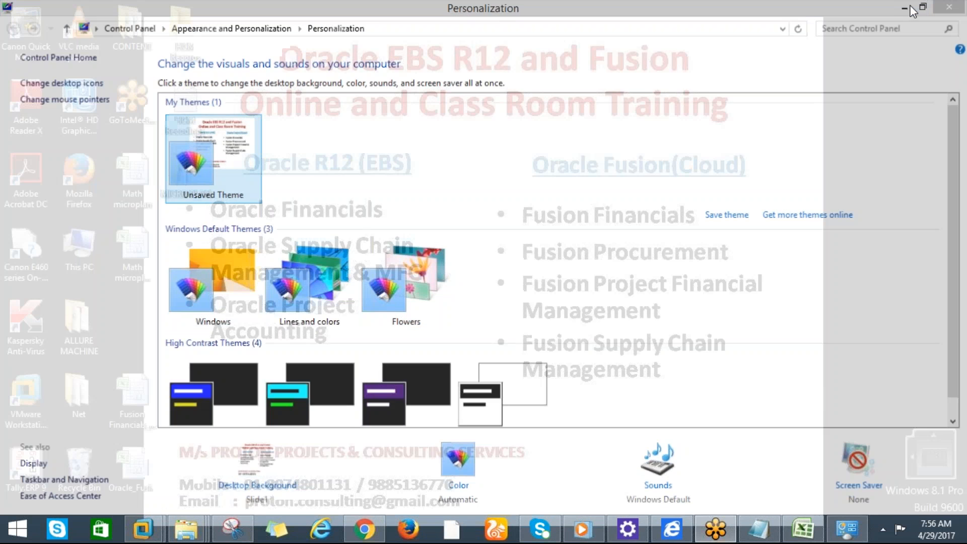